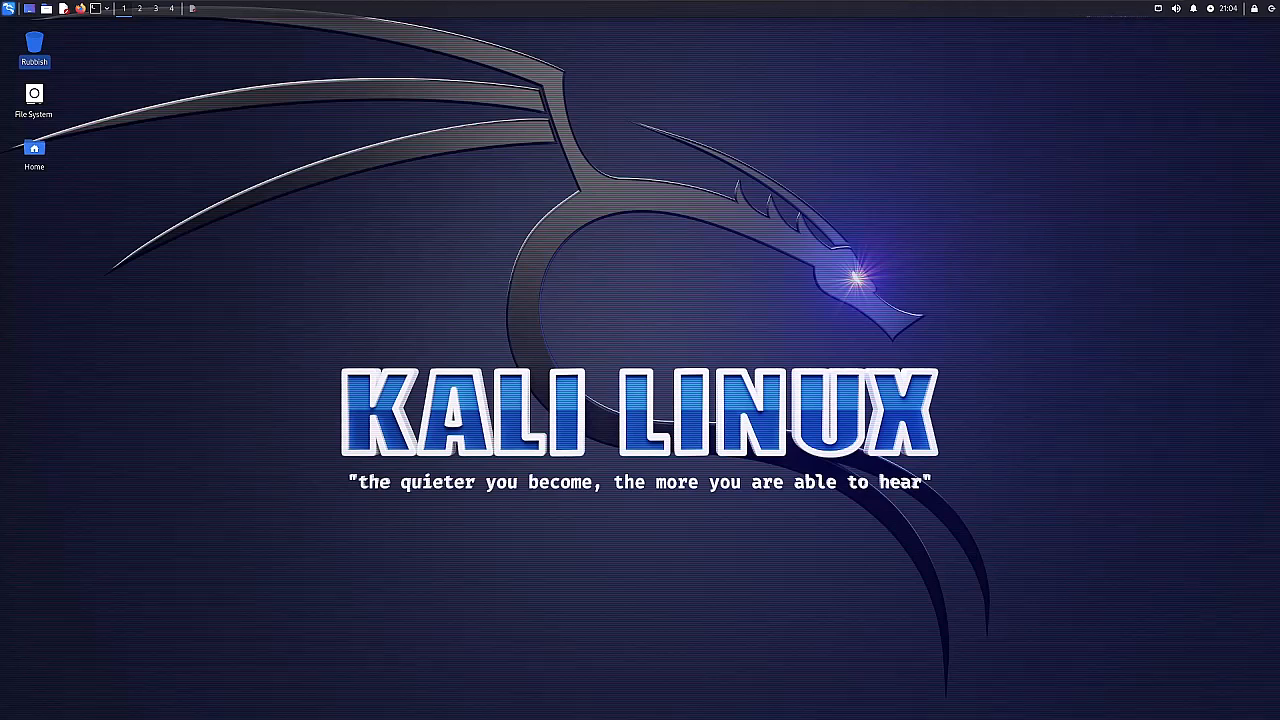
Open a terminal window and tile it to the left half of the desktop.
{"action": "left_click", "coordinate": [95, 8]}
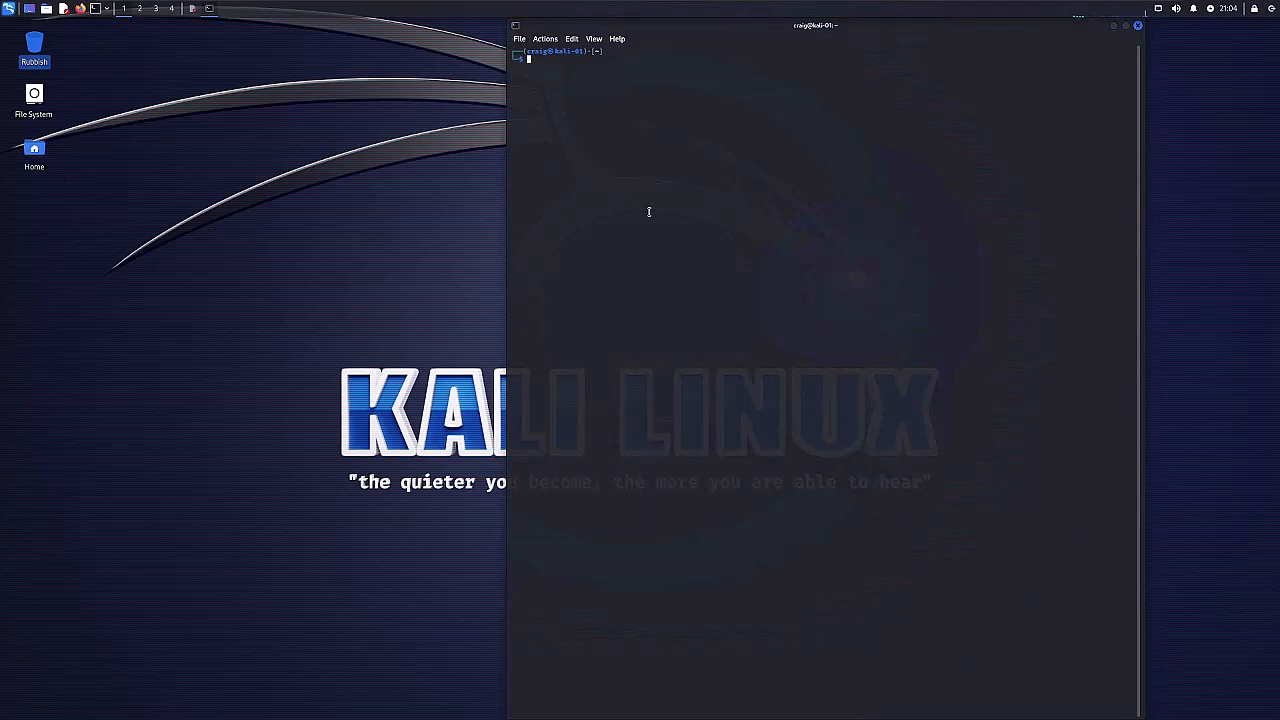
{"action": "left_click_drag", "start_coordinate": [777, 26], "coordinate": [2, 240]}
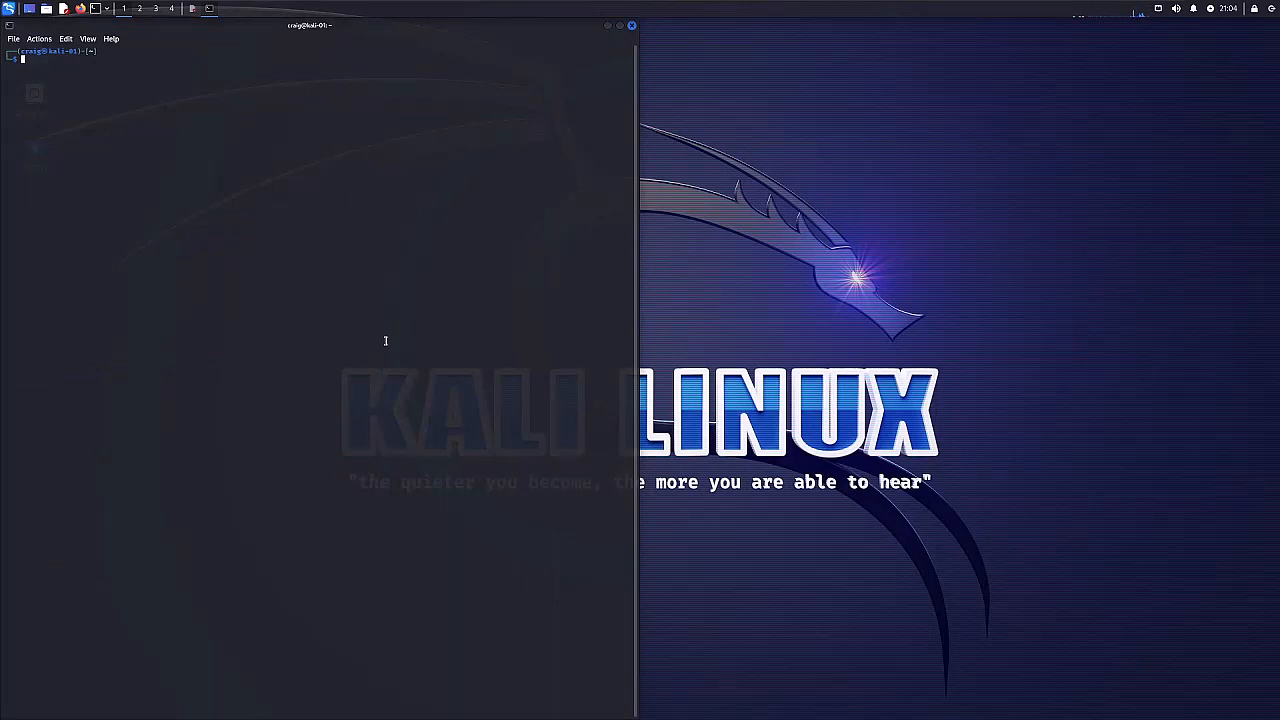
Enlarge the terminal's text several levels so the prompt is easy to read.
{"action": "key", "text": "ctrl+plus"}
{"action": "key", "text": "ctrl+plus"}
{"action": "key", "text": "ctrl+plus"}
{"action": "key", "text": "ctrl+plus"}
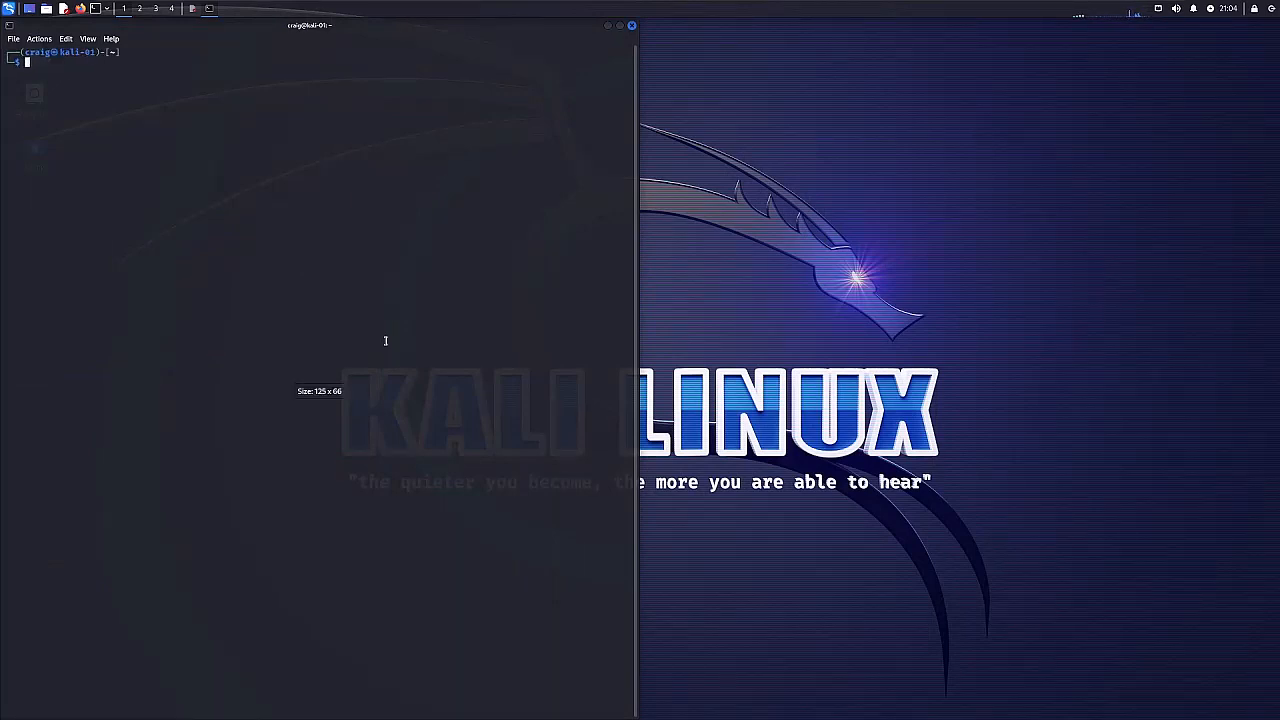
{"action": "key", "text": "ctrl+plus"}
{"action": "key", "text": "ctrl+plus"}
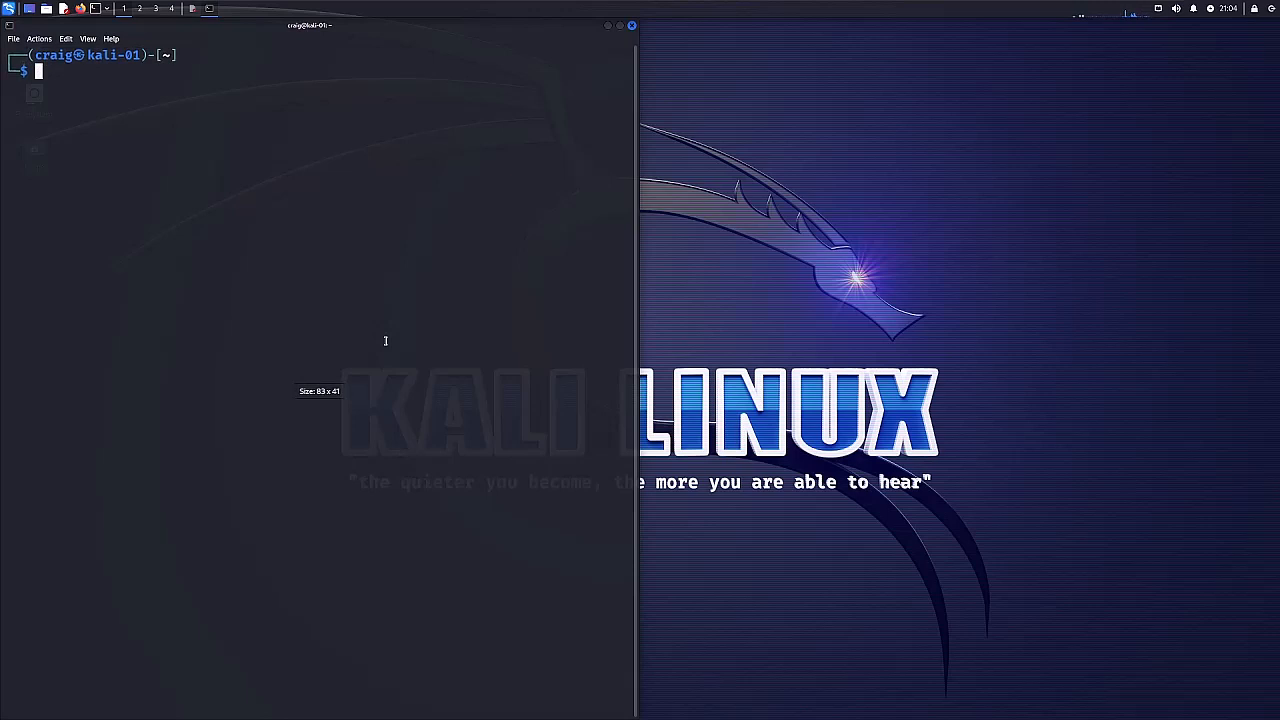
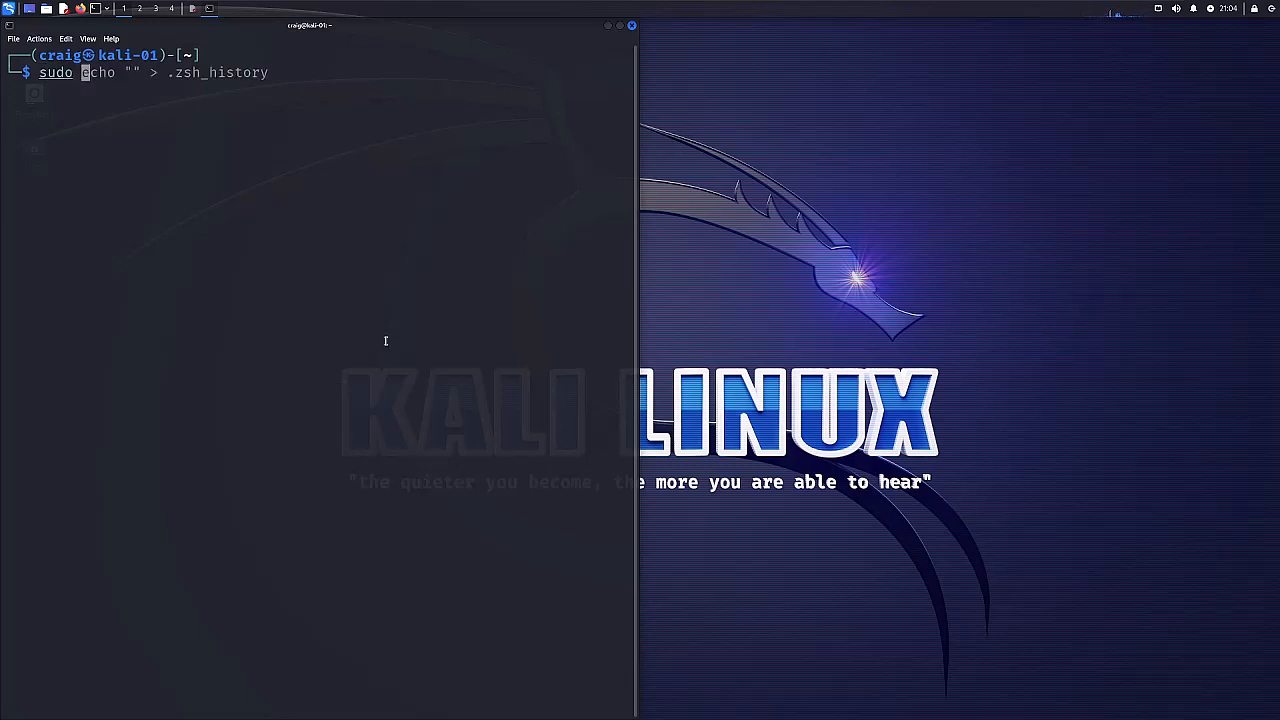
Run sudo apt update && sudo apt upgrade -y to update all system packages, authorizing it with the account password.
{"action": "type", "text": "apt "}
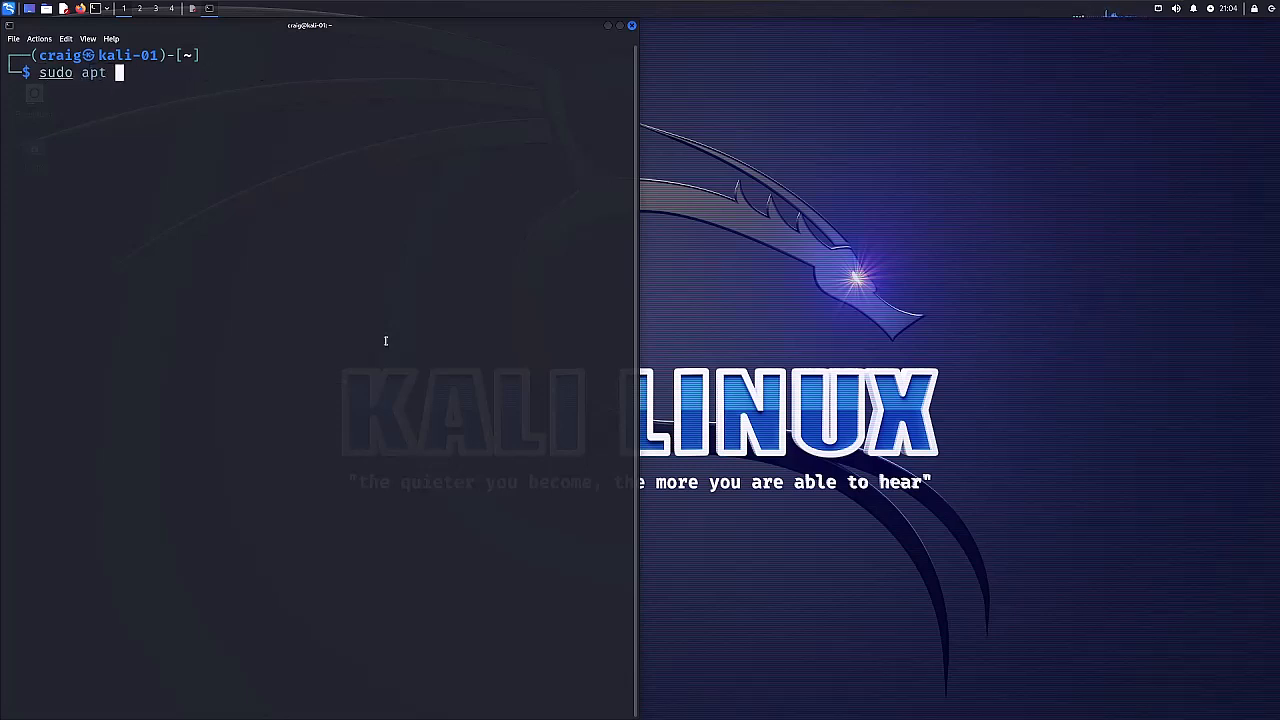
{"action": "type", "text": "upgrade"}
{"action": "key", "text": "BackSpace"}
{"action": "key", "text": "BackSpace"}
{"action": "key", "text": "BackSpace"}
{"action": "key", "text": "BackSpace"}
{"action": "key", "text": "BackSpace"}
{"action": "type", "text": "date"}
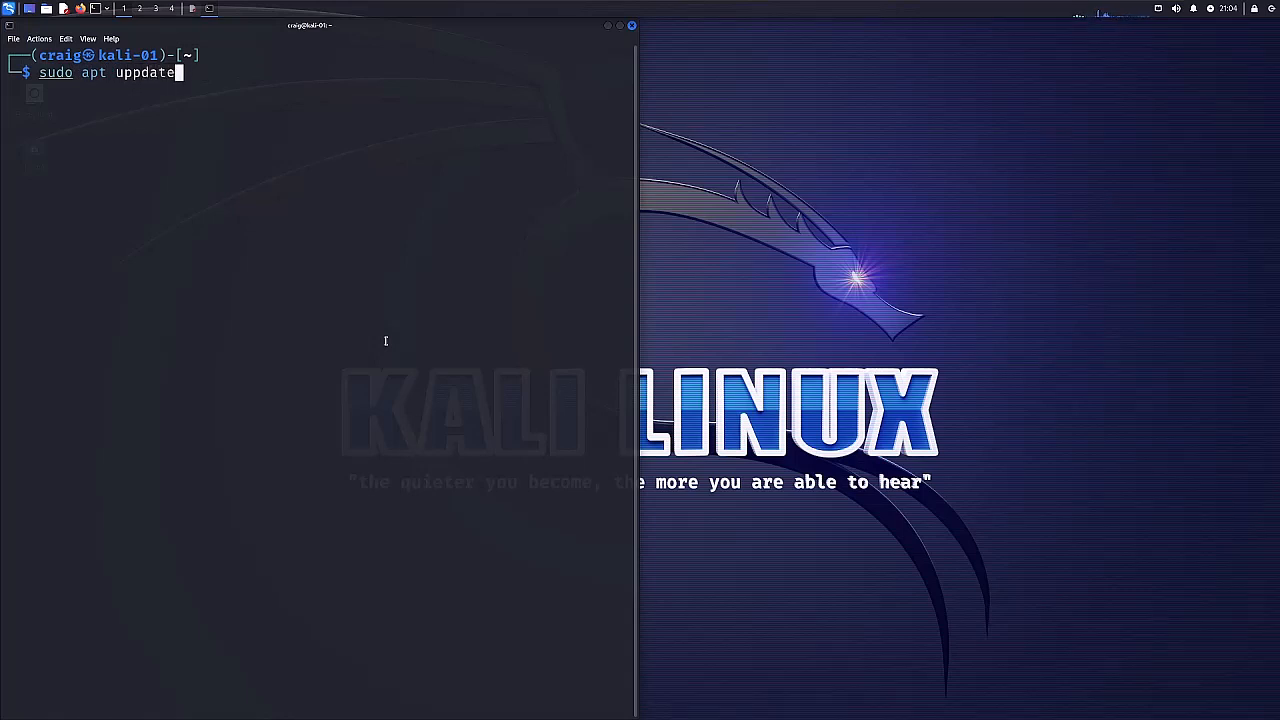
{"action": "key", "text": "BackSpace"}
{"action": "key", "text": "BackSpace"}
{"action": "key", "text": "BackSpace"}
{"action": "key", "text": "BackSpace"}
{"action": "type", "text": "date && sudo a"}
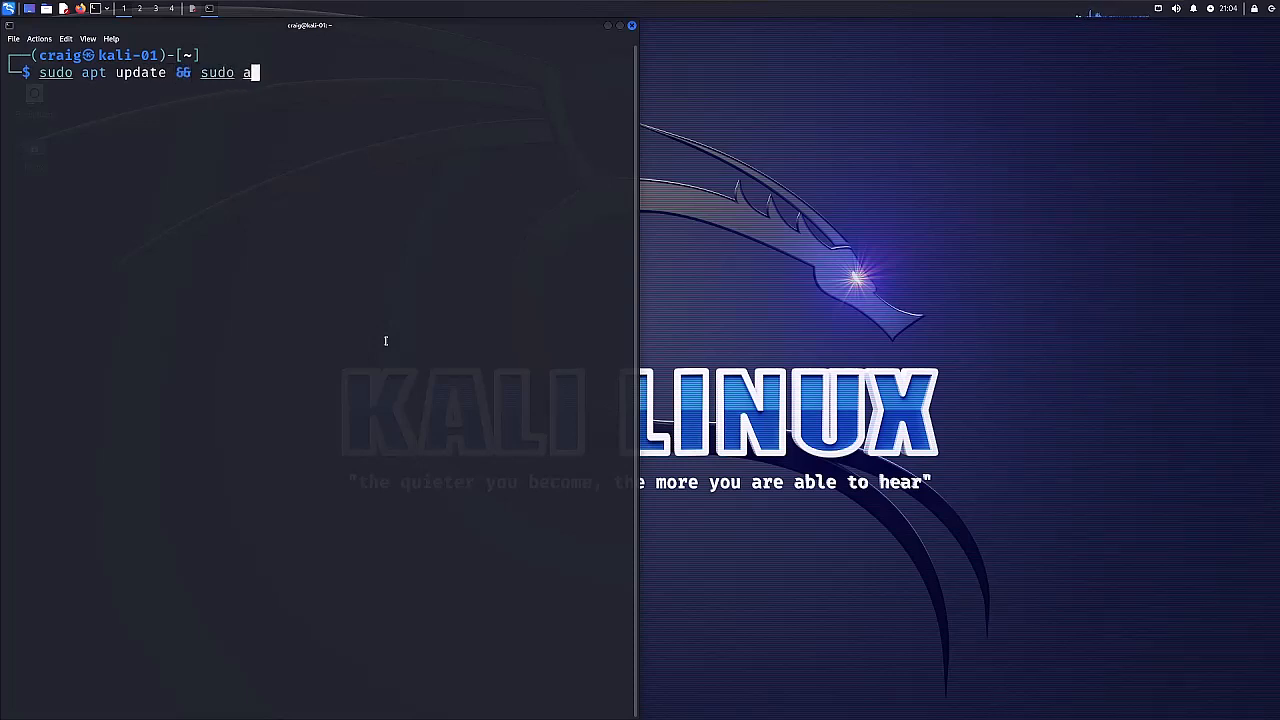
{"action": "type", "text": "pt upgrade "}
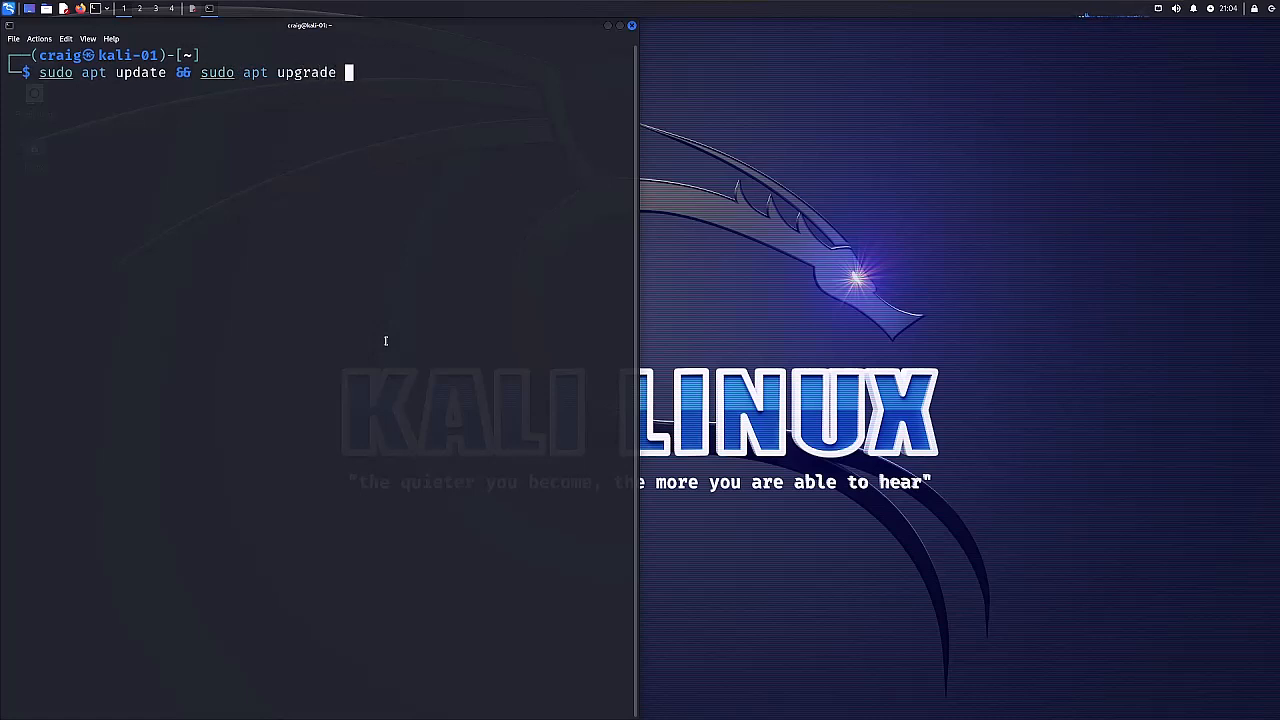
{"action": "type", "text": "-y"}
{"action": "key", "text": "Return"}
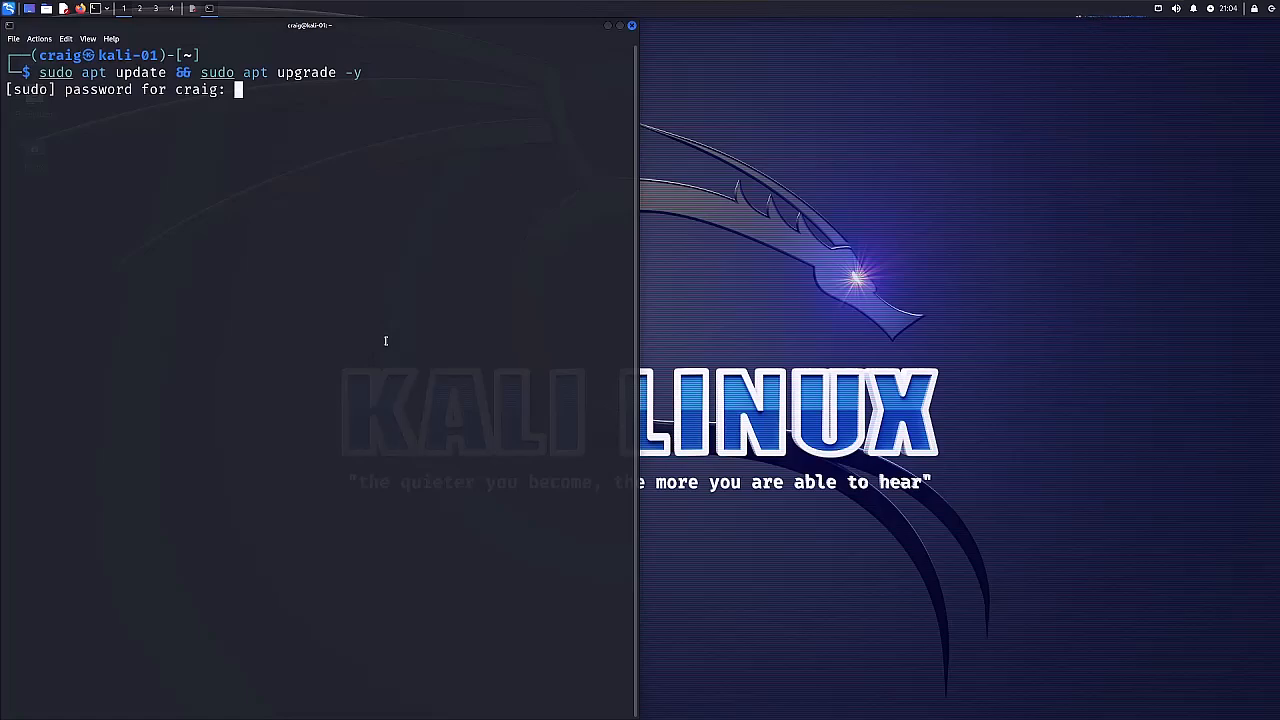
{"action": "key", "text": "Return"}
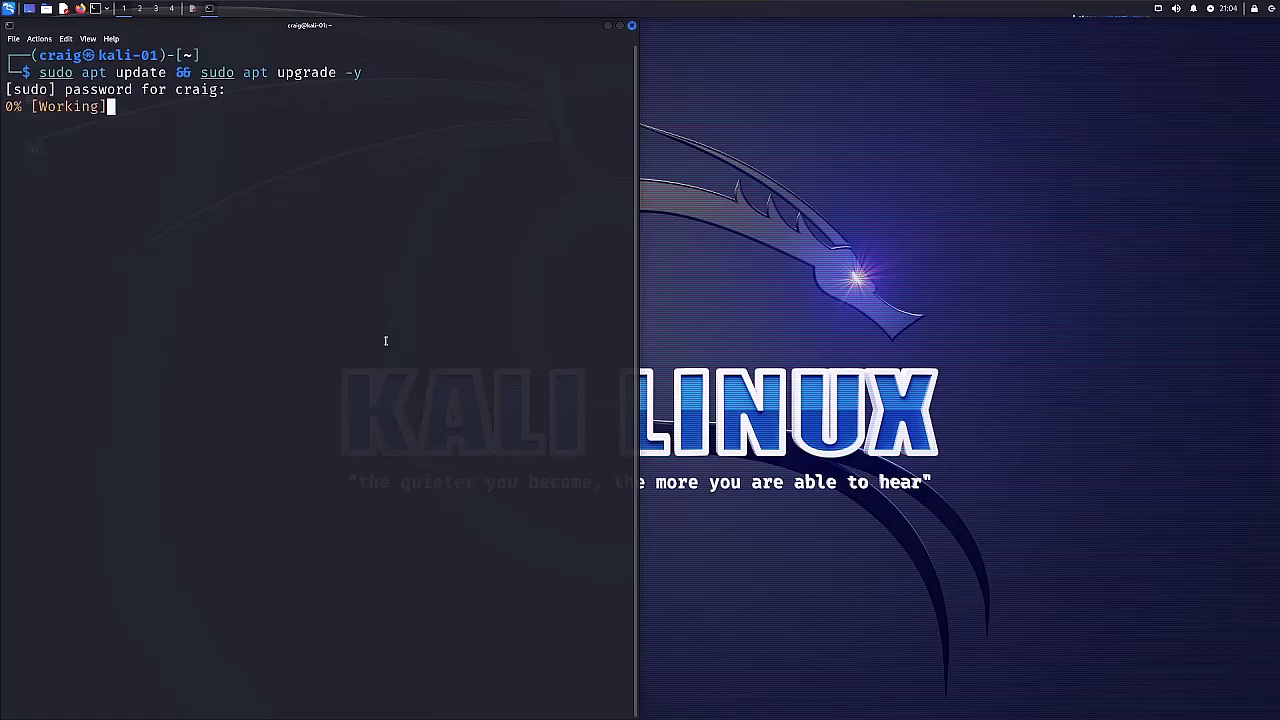
Widen the terminal to the full desktop width and restart into Kali GNU/Linux with sudo reboot.
{"action": "left_click_drag", "start_coordinate": [638, 620], "coordinate": [1279, 621]}
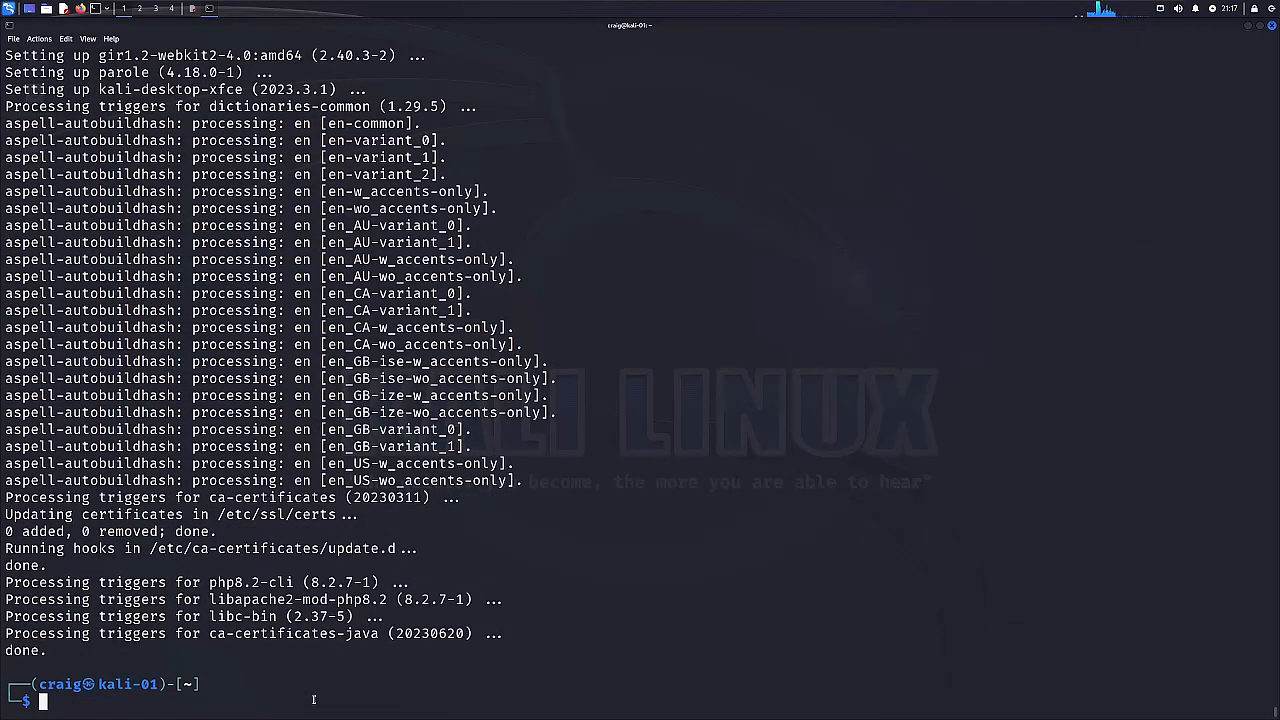
{"action": "type", "text": "sudo "}
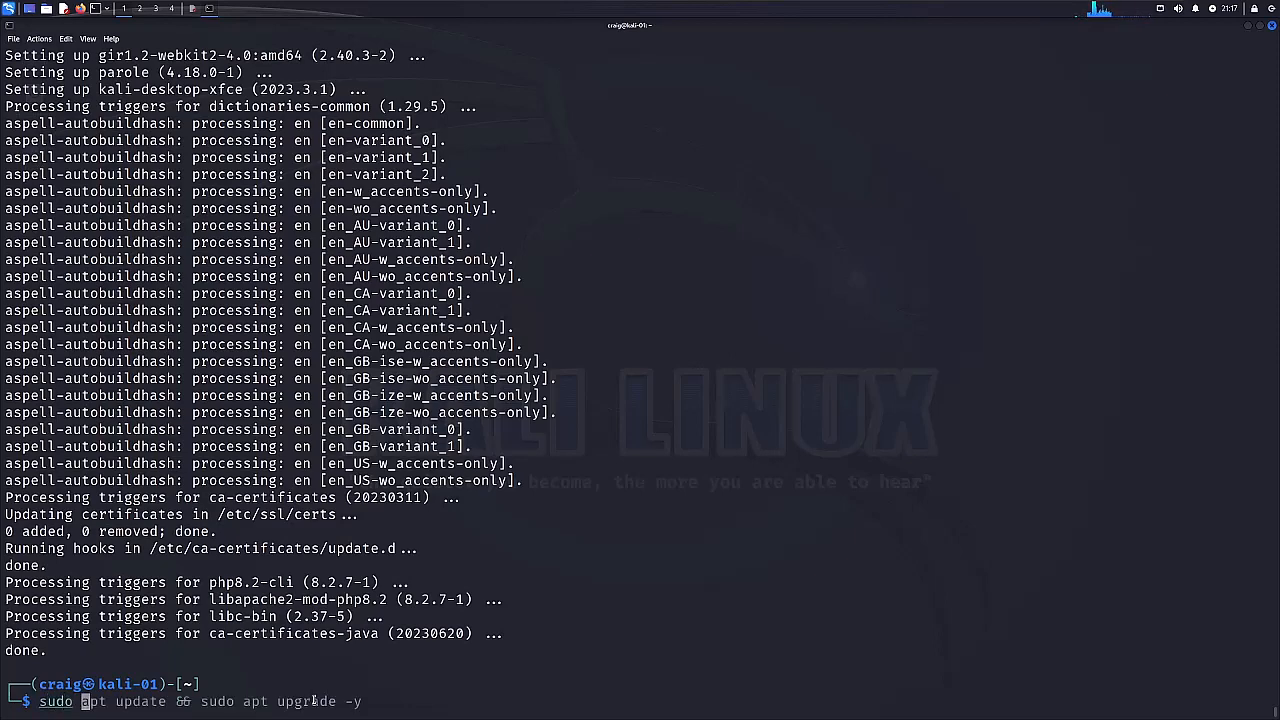
{"action": "type", "text": "reboot"}
{"action": "key", "text": "Return"}
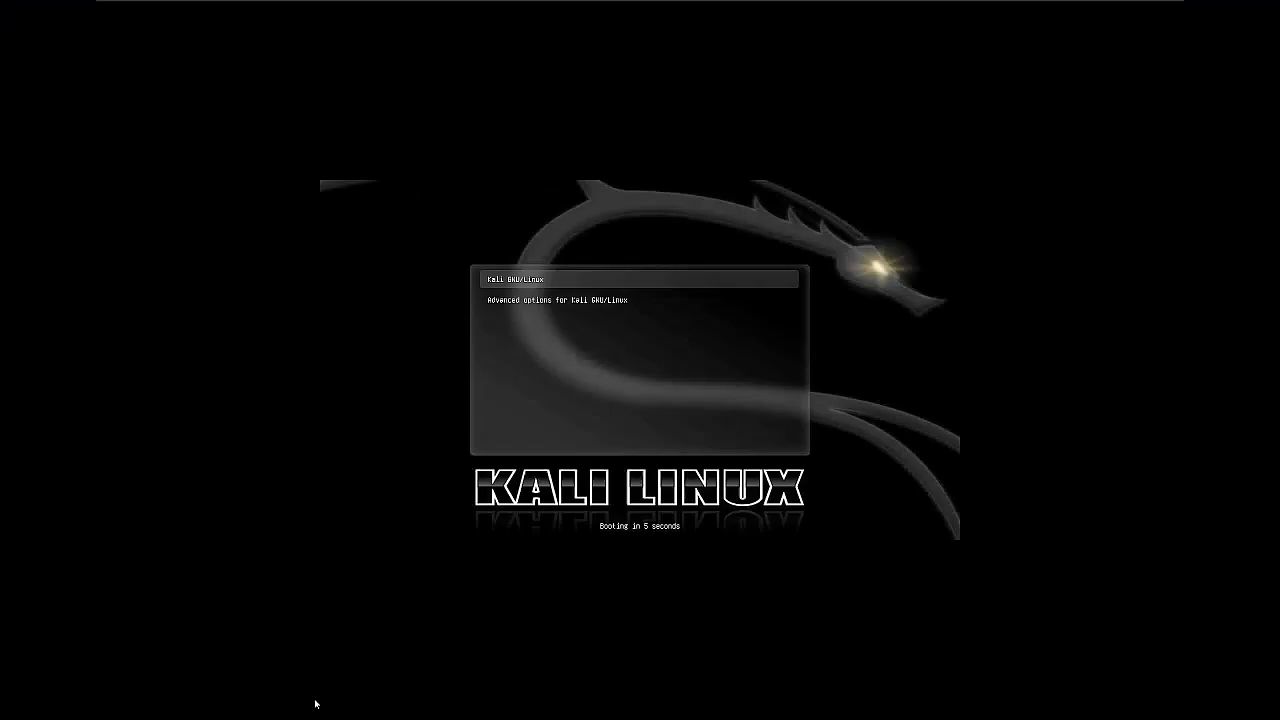
{"action": "key", "text": "Return"}
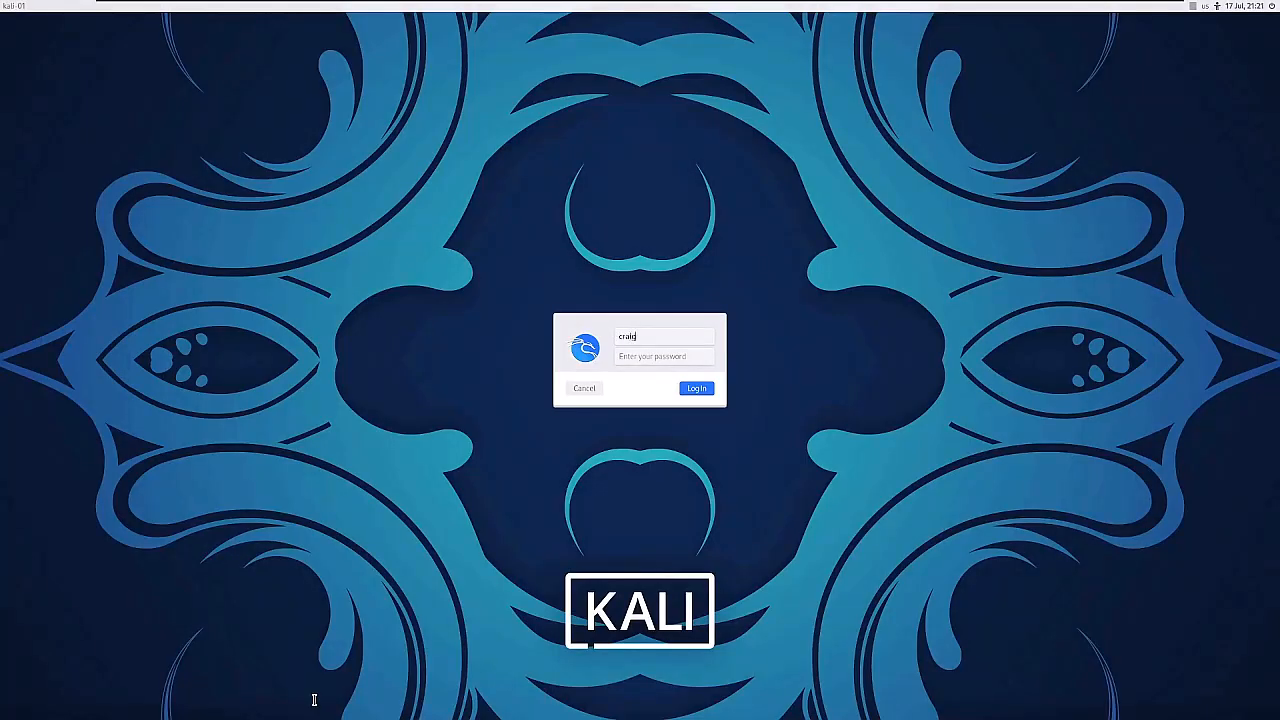
Log in to the desktop by entering the account password.
{"action": "key", "text": "Tab"}
{"action": "type", "text": "•••••••"}
{"action": "key", "text": "Return"}
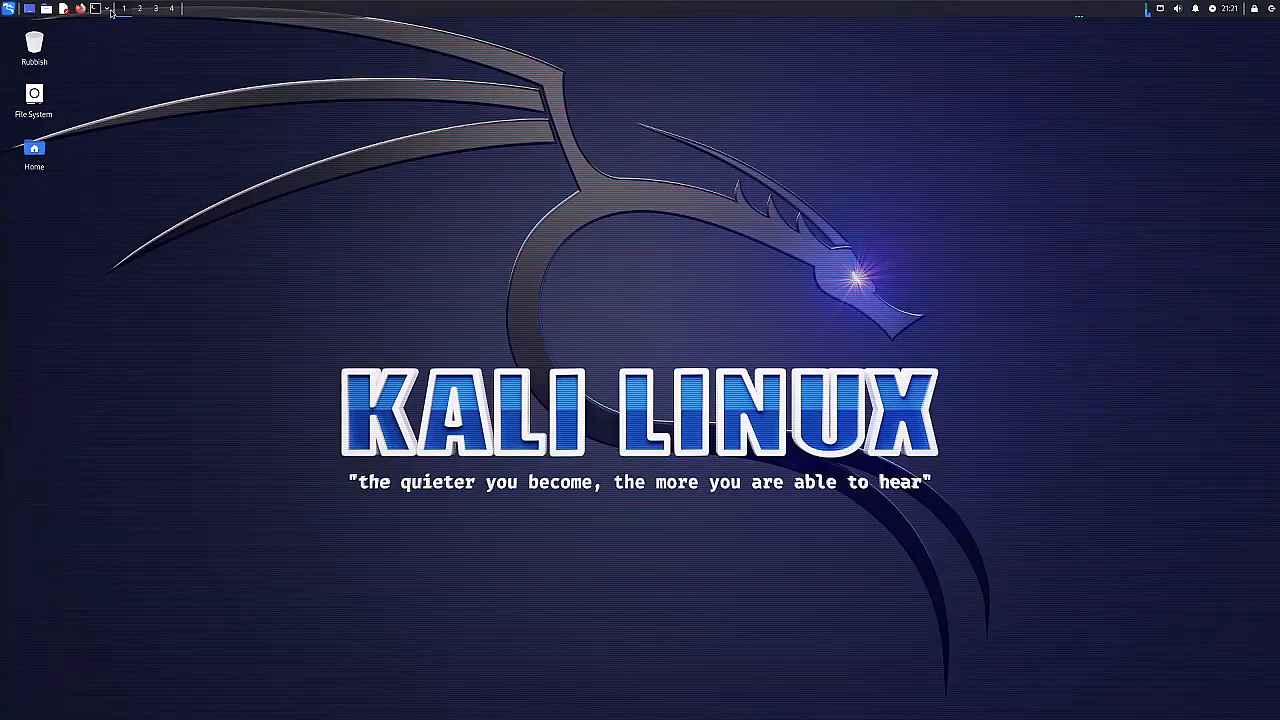
Open a new terminal window and maximize it over the desktop.
{"action": "left_click", "coordinate": [97, 9]}
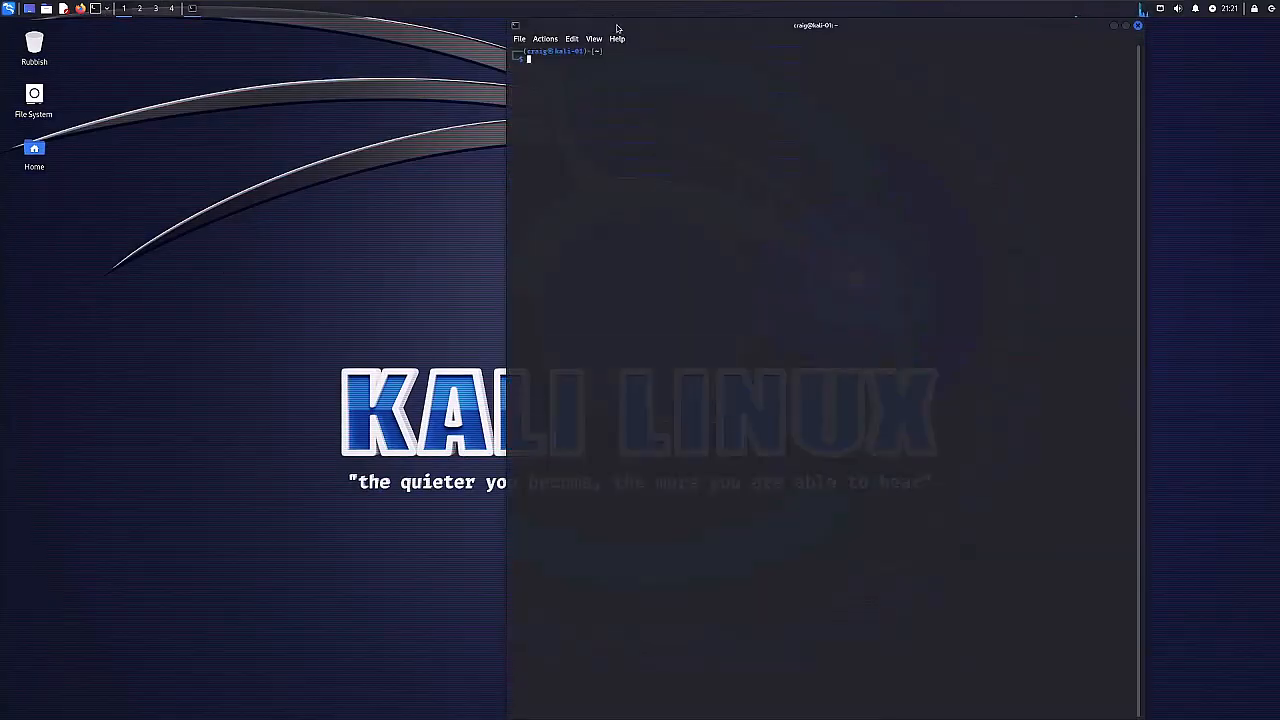
{"action": "left_click_drag", "start_coordinate": [638, 26], "coordinate": [1, 111]}
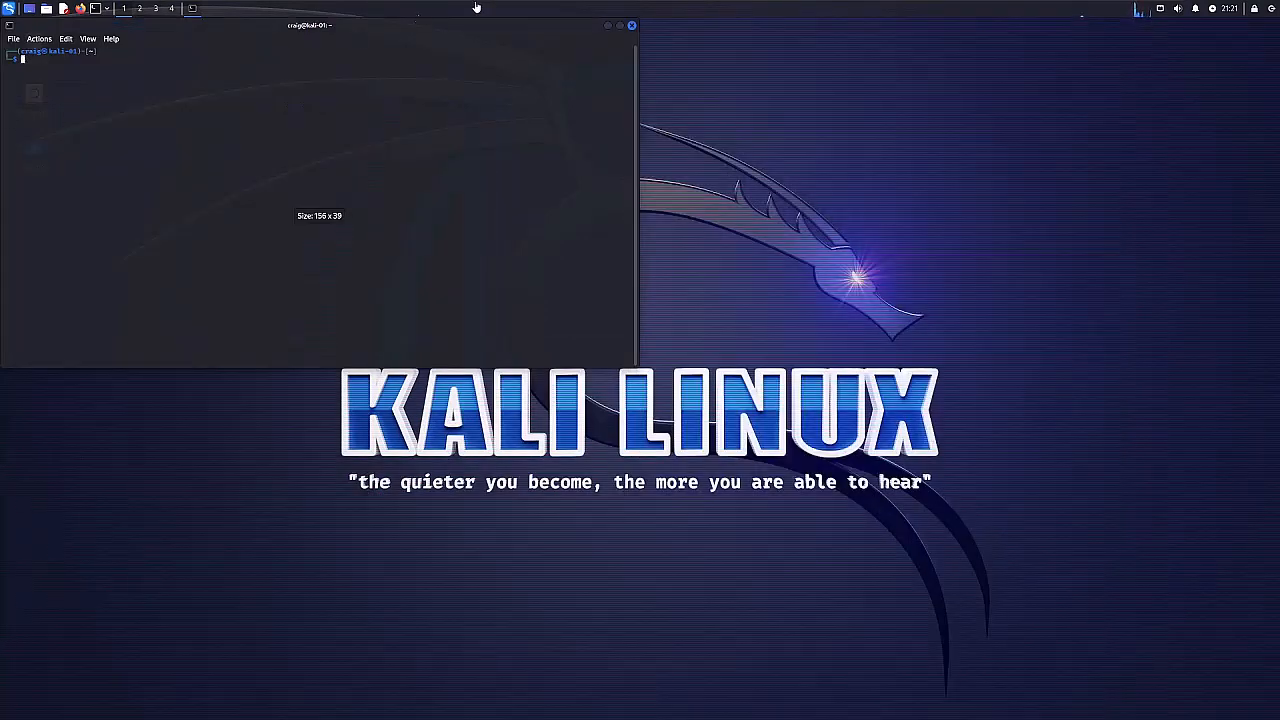
{"action": "left_click", "coordinate": [620, 26]}
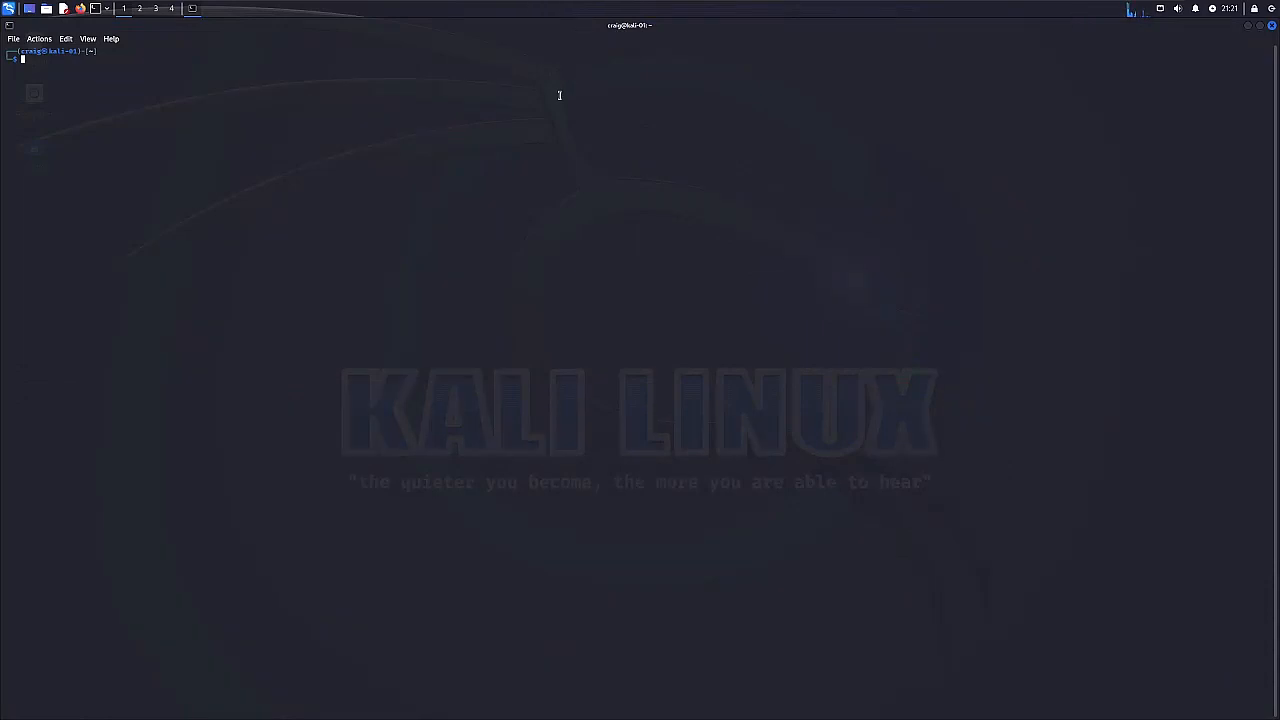
Enlarge the terminal's text several levels so the prompt is easy to read.
{"action": "key", "text": "ctrl+plus"}
{"action": "key", "text": "ctrl+plus"}
{"action": "key", "text": "ctrl+plus"}
{"action": "key", "text": "ctrl+plus"}
{"action": "key", "text": "ctrl+plus"}
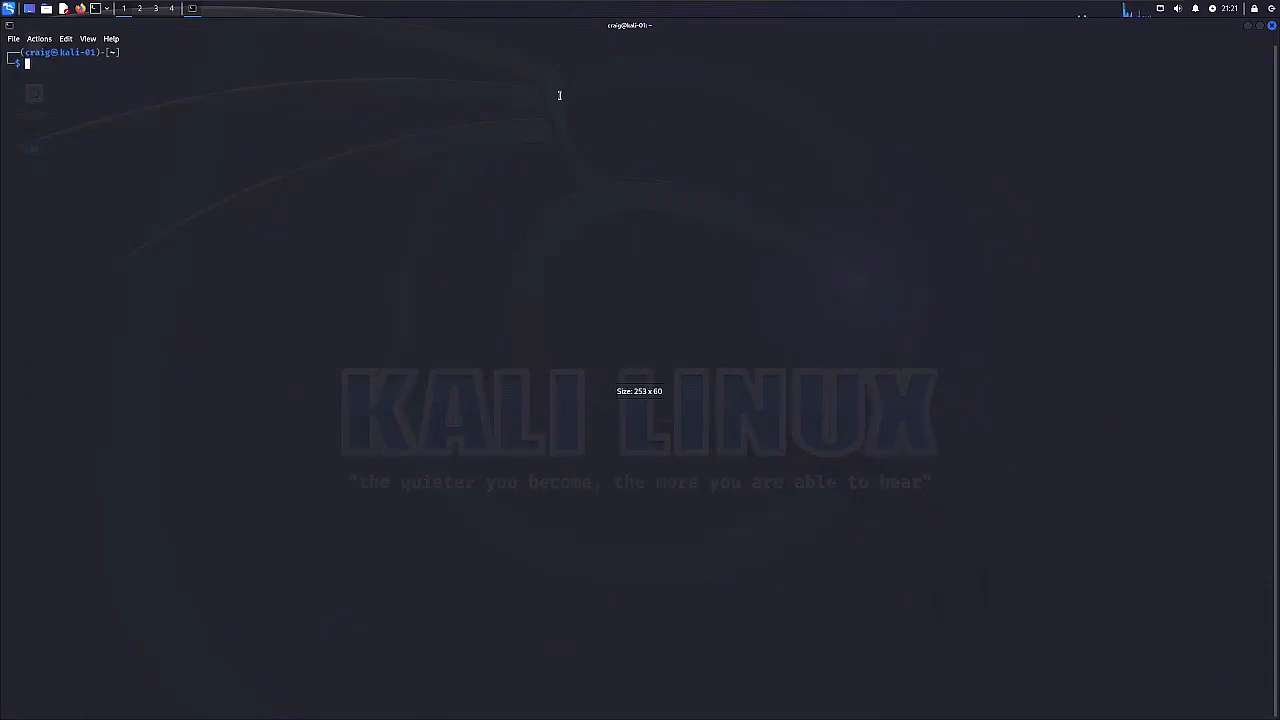
{"action": "key", "text": "ctrl+plus"}
{"action": "key", "text": "ctrl+plus"}
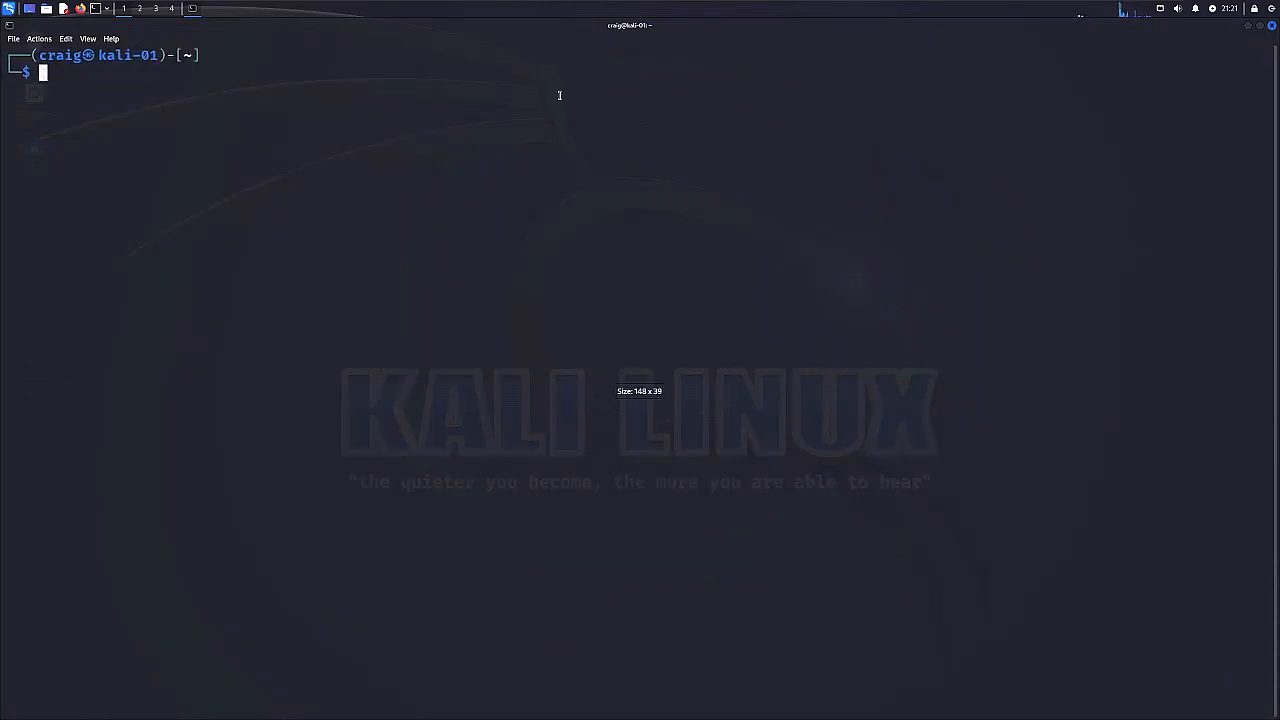
Examine the running processes and memory use with top, and quit it.
{"action": "type", "text": "top"}
{"action": "key", "text": "Return"}
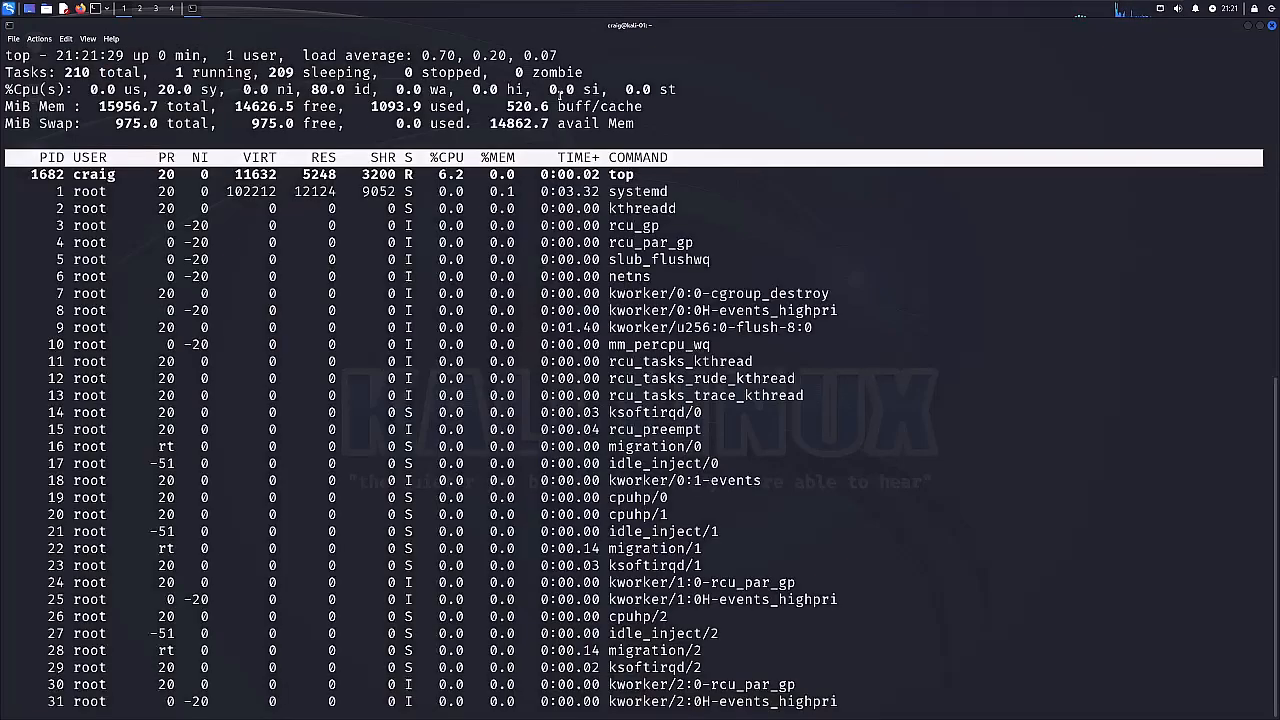
{"action": "key", "text": "q"}
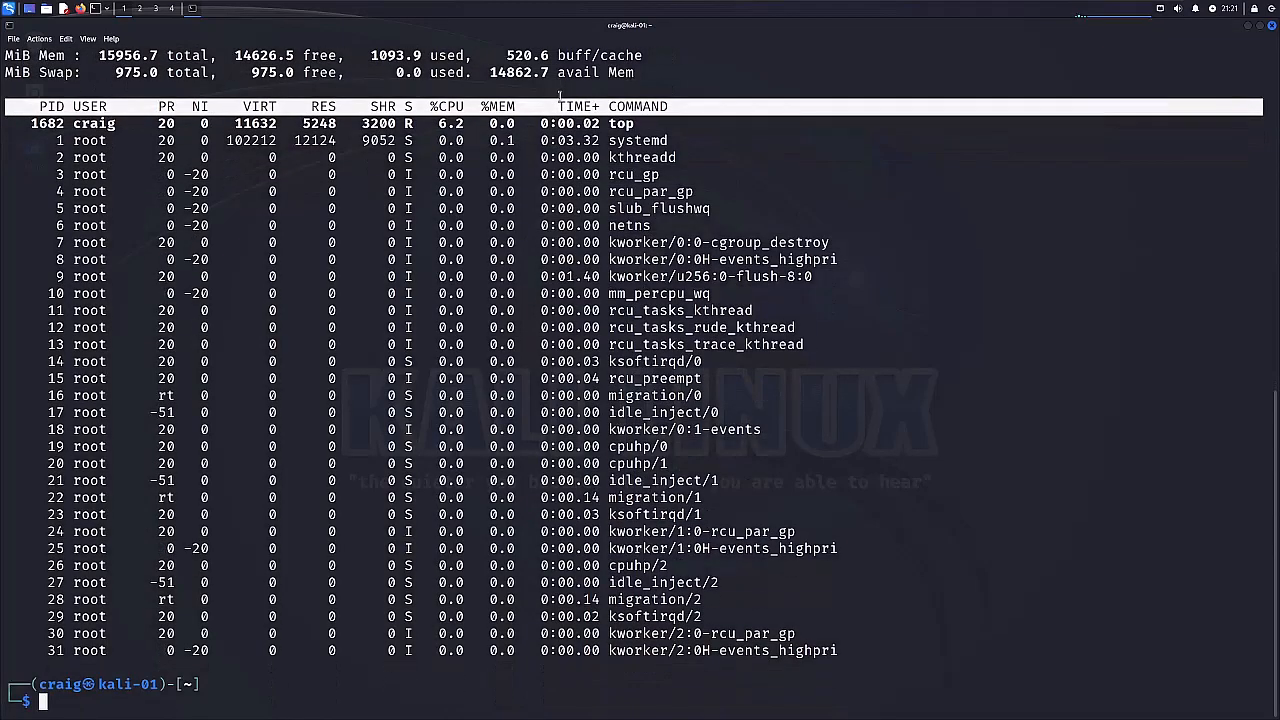
Enlarge the terminal's text further and clear the process listing from the screen.
{"action": "key", "text": "ctrl+plus"}
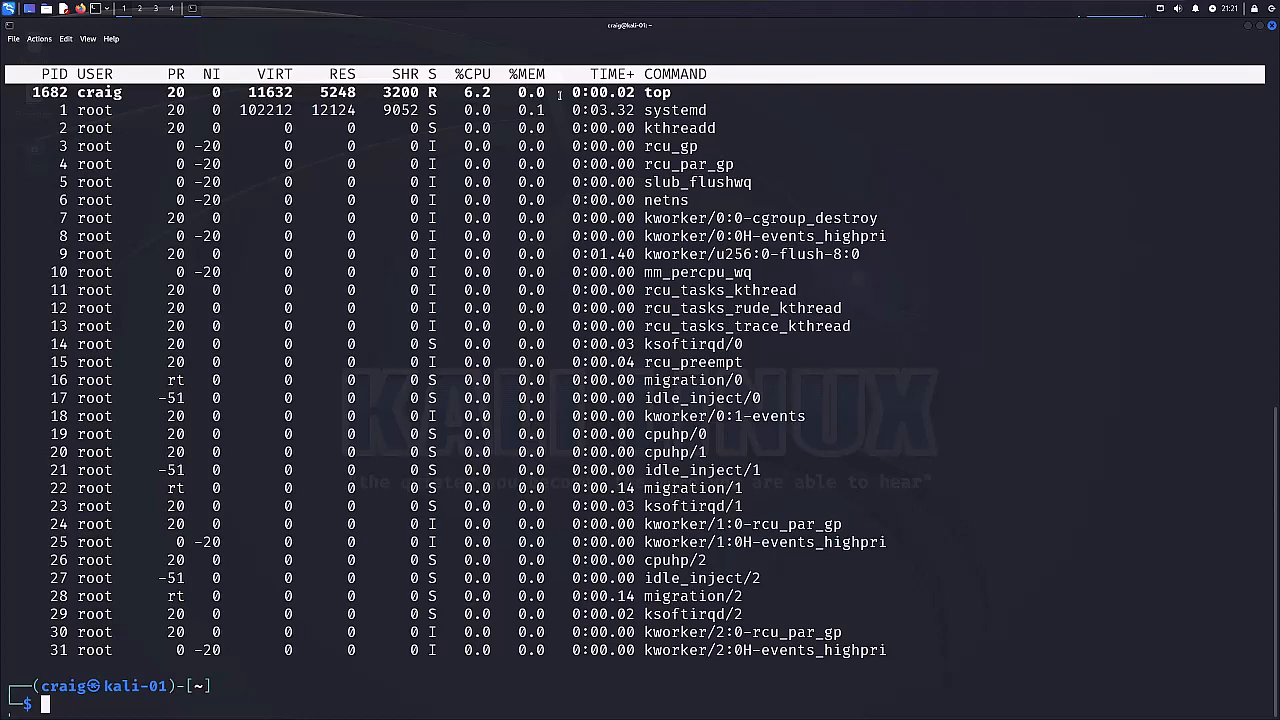
{"action": "key", "text": "ctrl+plus"}
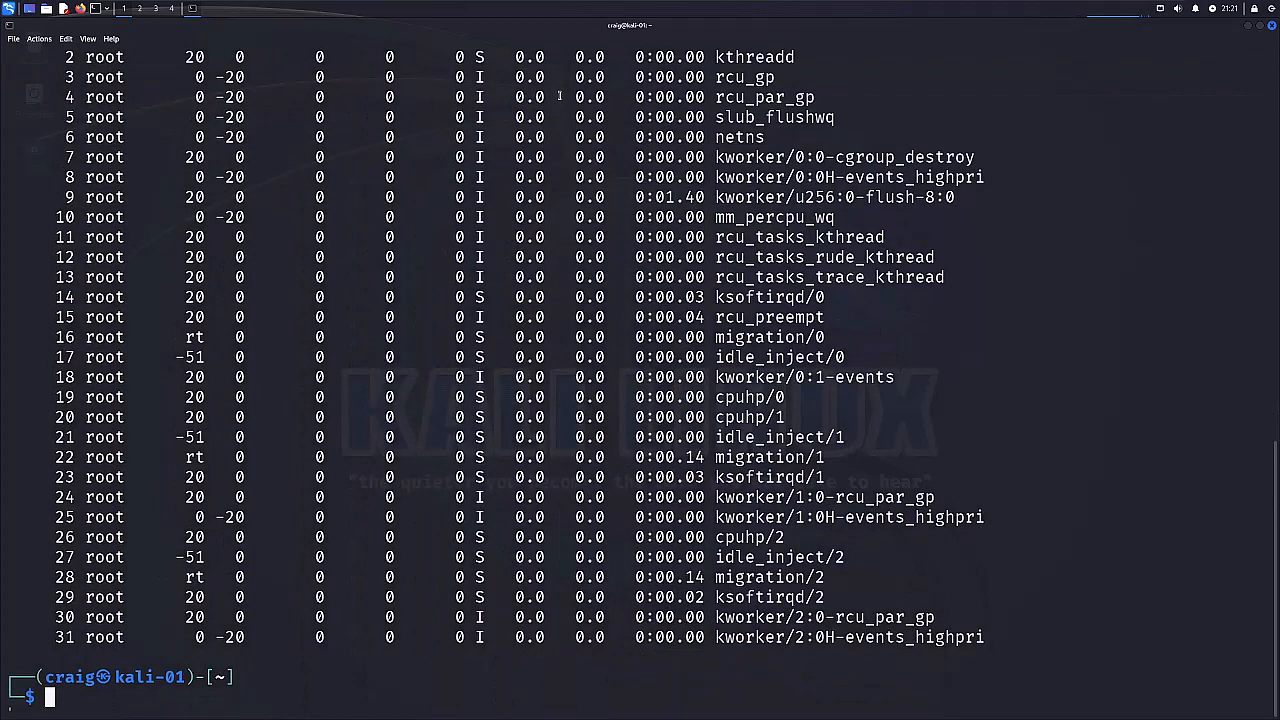
{"action": "type", "text": "clear"}
{"action": "key", "text": "Return"}
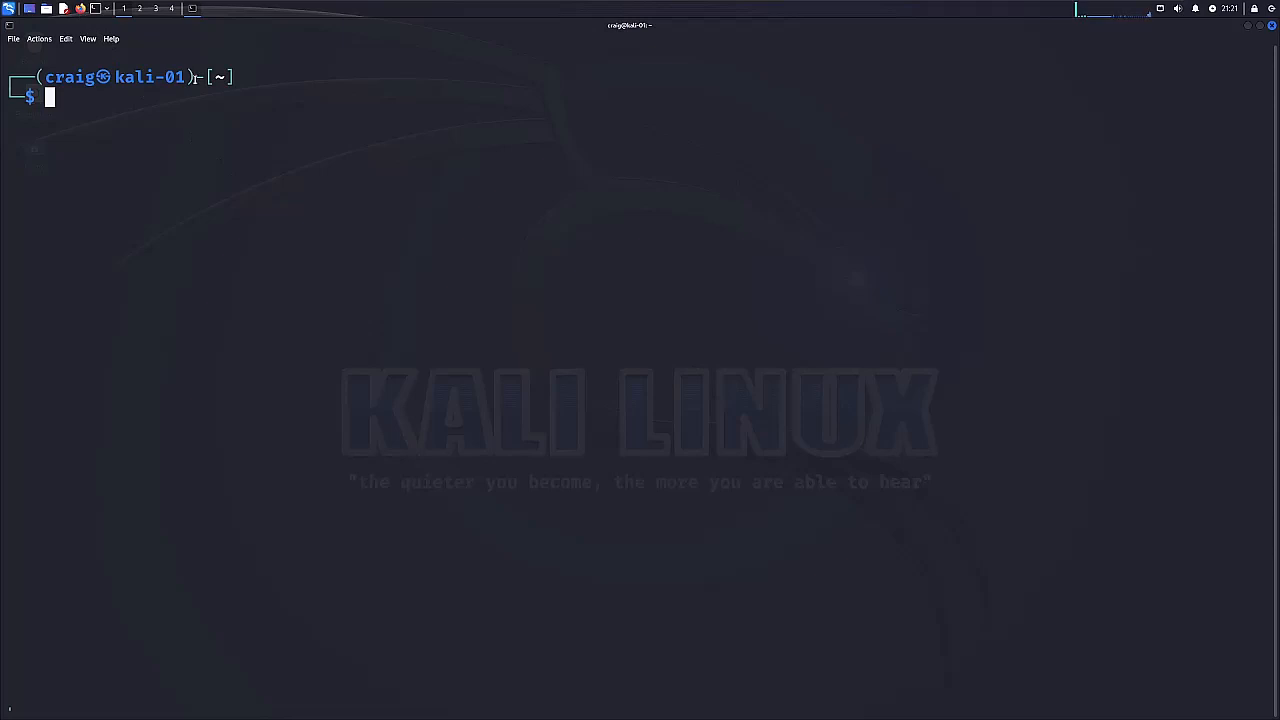
Switch to Firefox in a maximized window and search the web for chrome.
{"action": "left_click", "coordinate": [80, 8]}
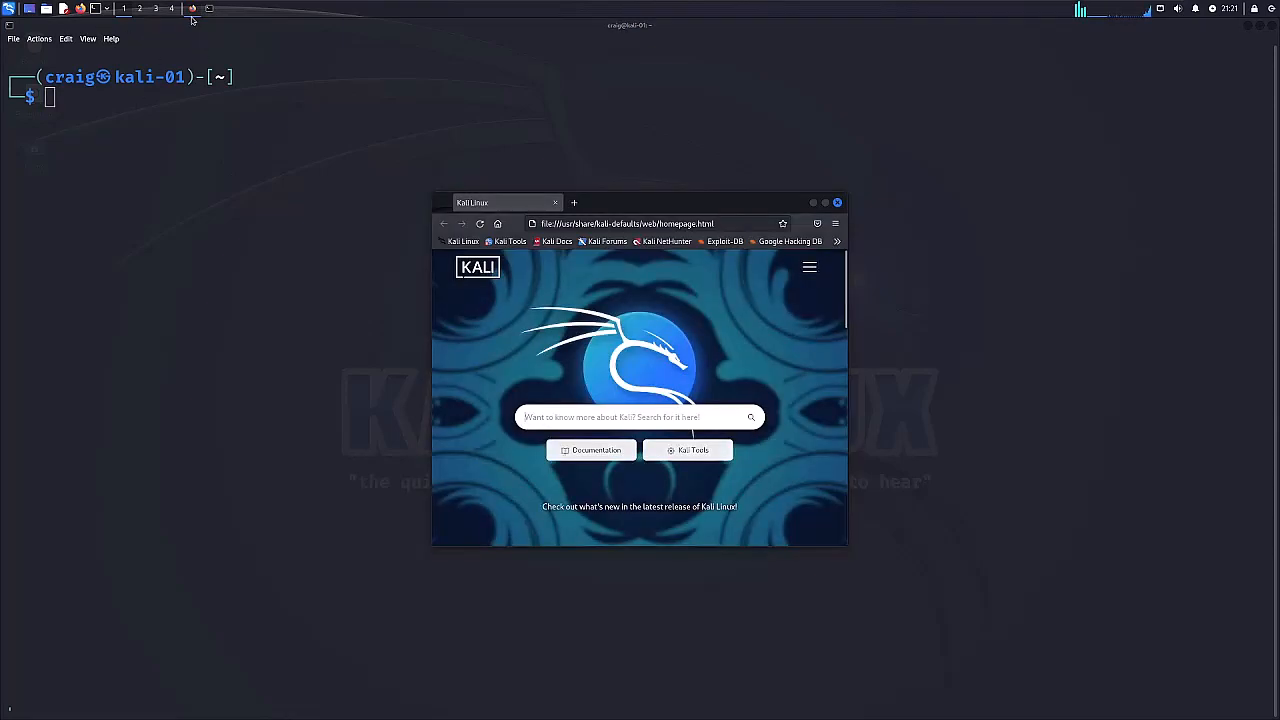
{"action": "double_click", "coordinate": [600, 204]}
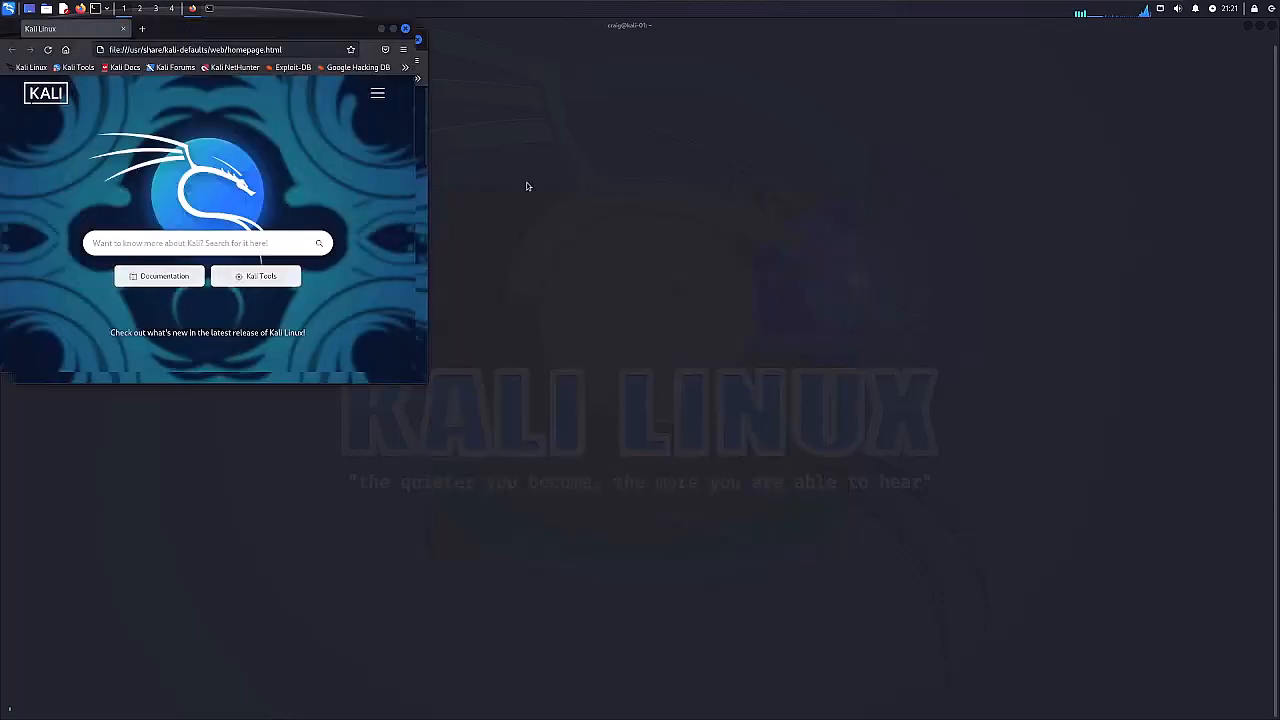
{"action": "left_click", "coordinate": [252, 49]}
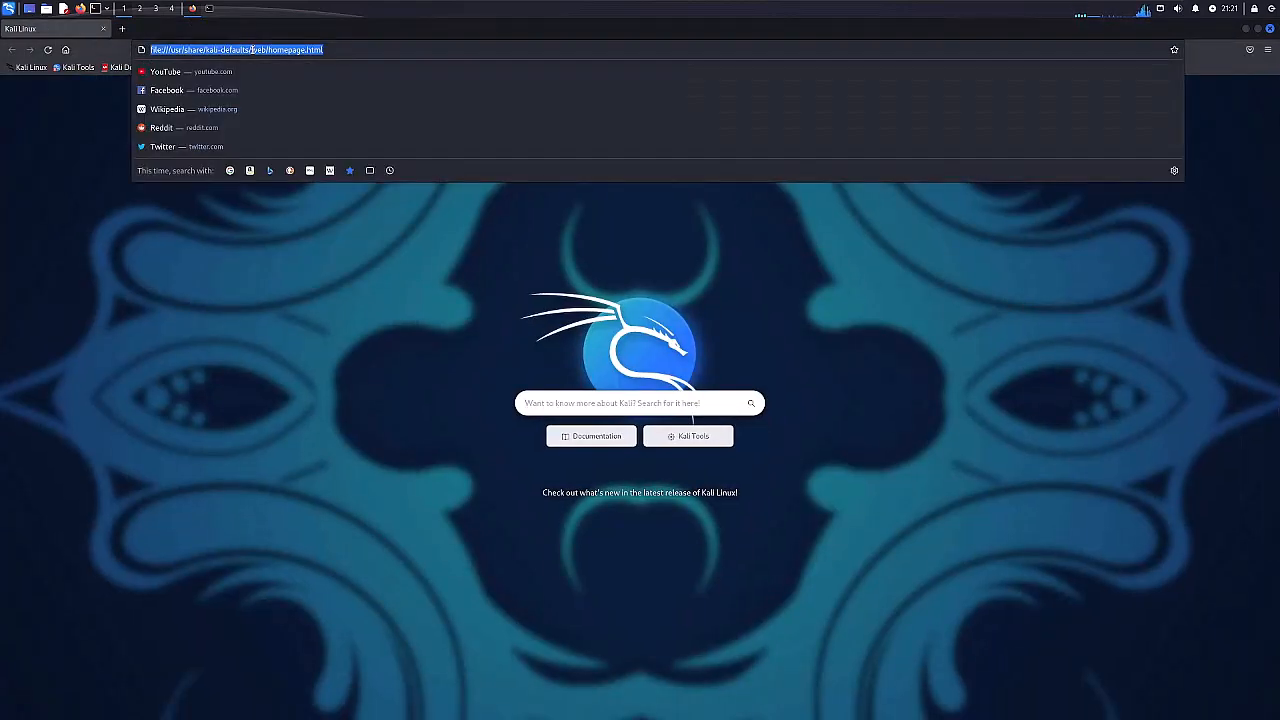
{"action": "type", "text": "chrome"}
{"action": "key", "text": "Return"}
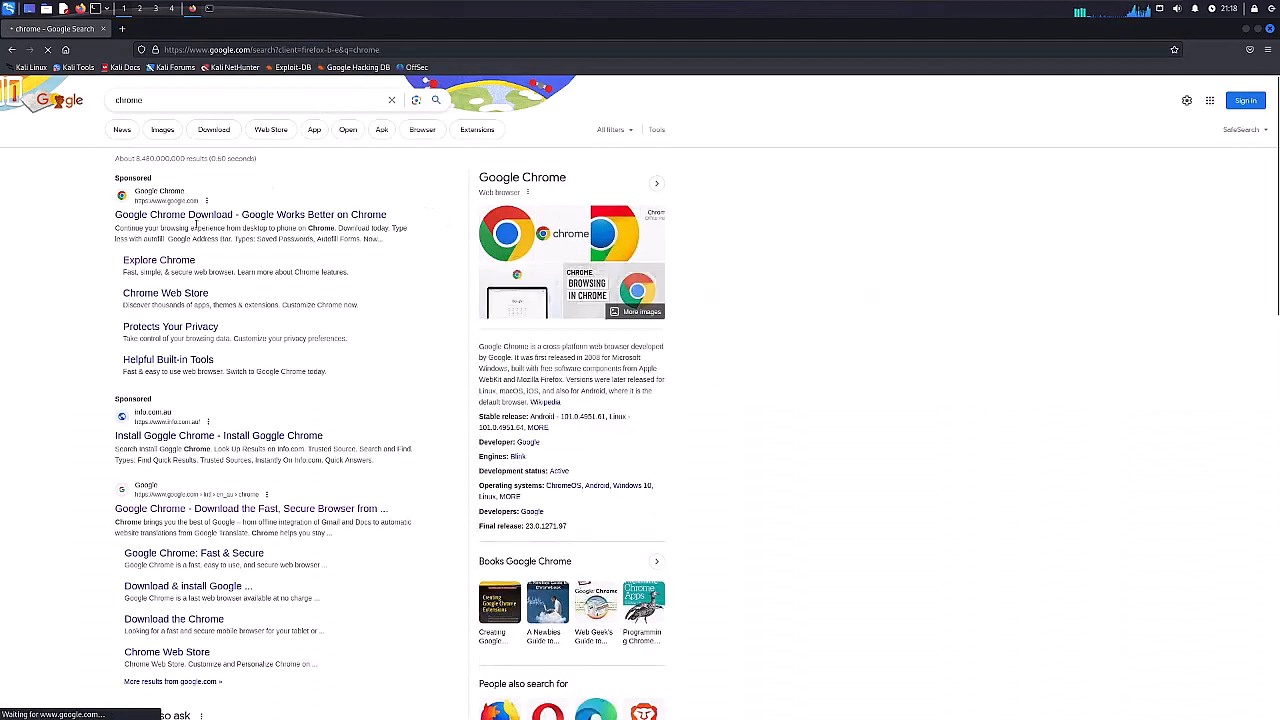
Download the 64 bit .deb (For Debian/Ubuntu) package from the Google Chrome site, accepting the terms, and check the downloads.
{"action": "left_click", "coordinate": [200, 220]}
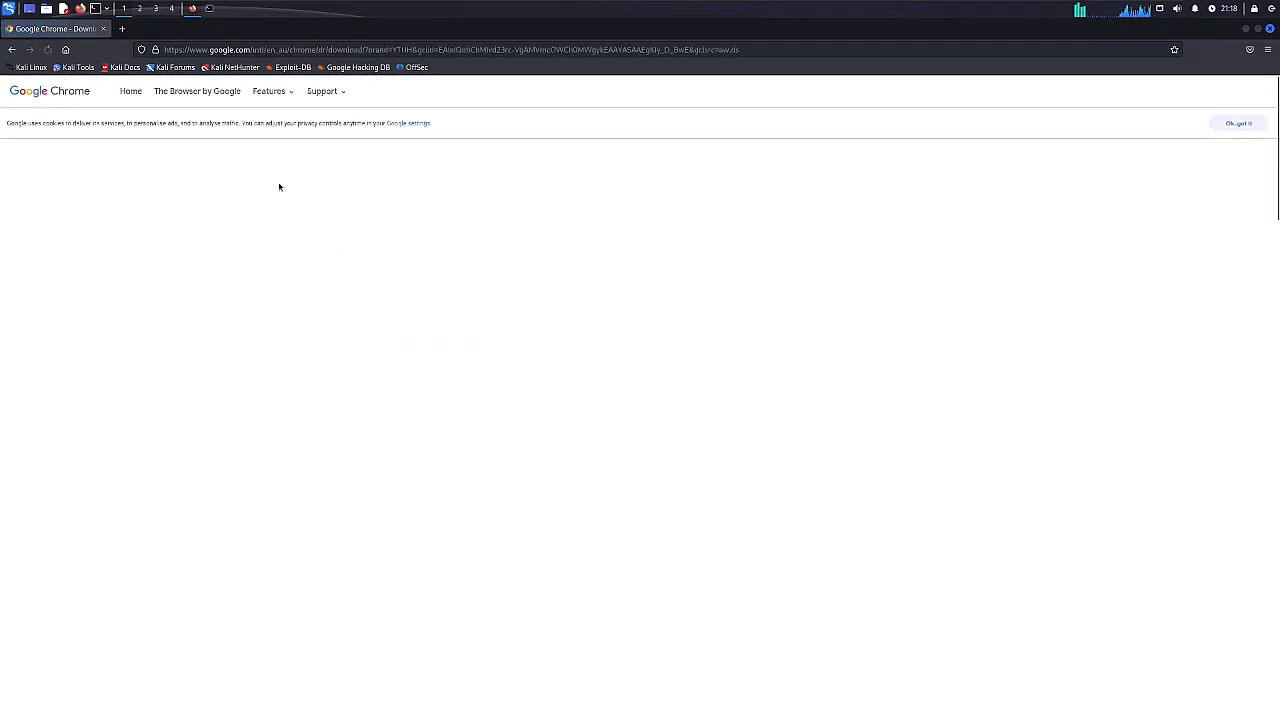
{"action": "left_click", "coordinate": [640, 278]}
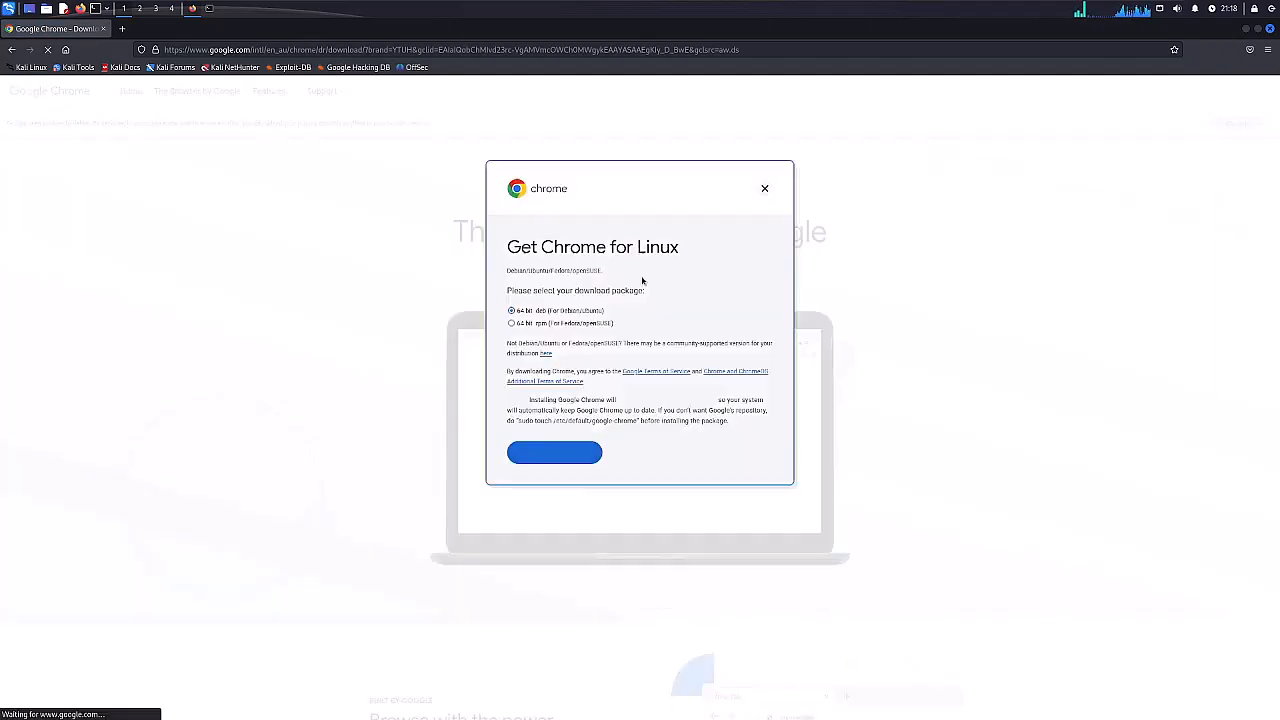
{"action": "left_click", "coordinate": [543, 454]}
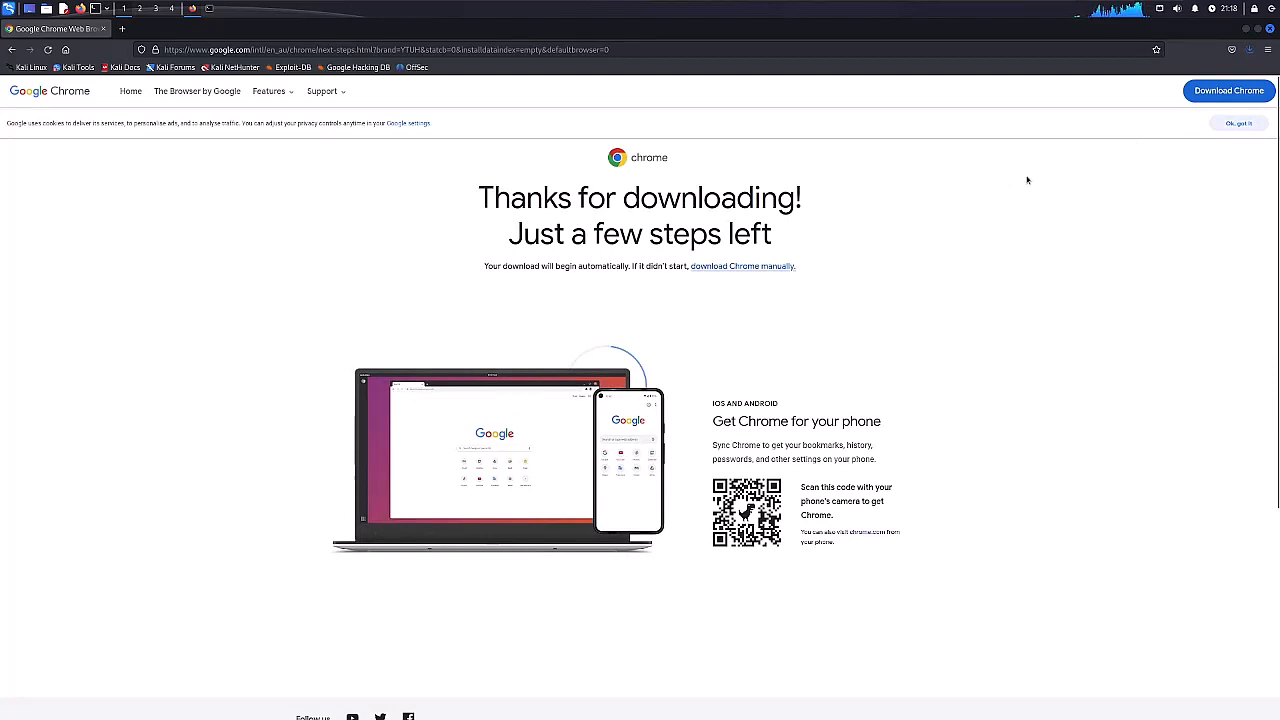
{"action": "left_click", "coordinate": [1249, 49]}
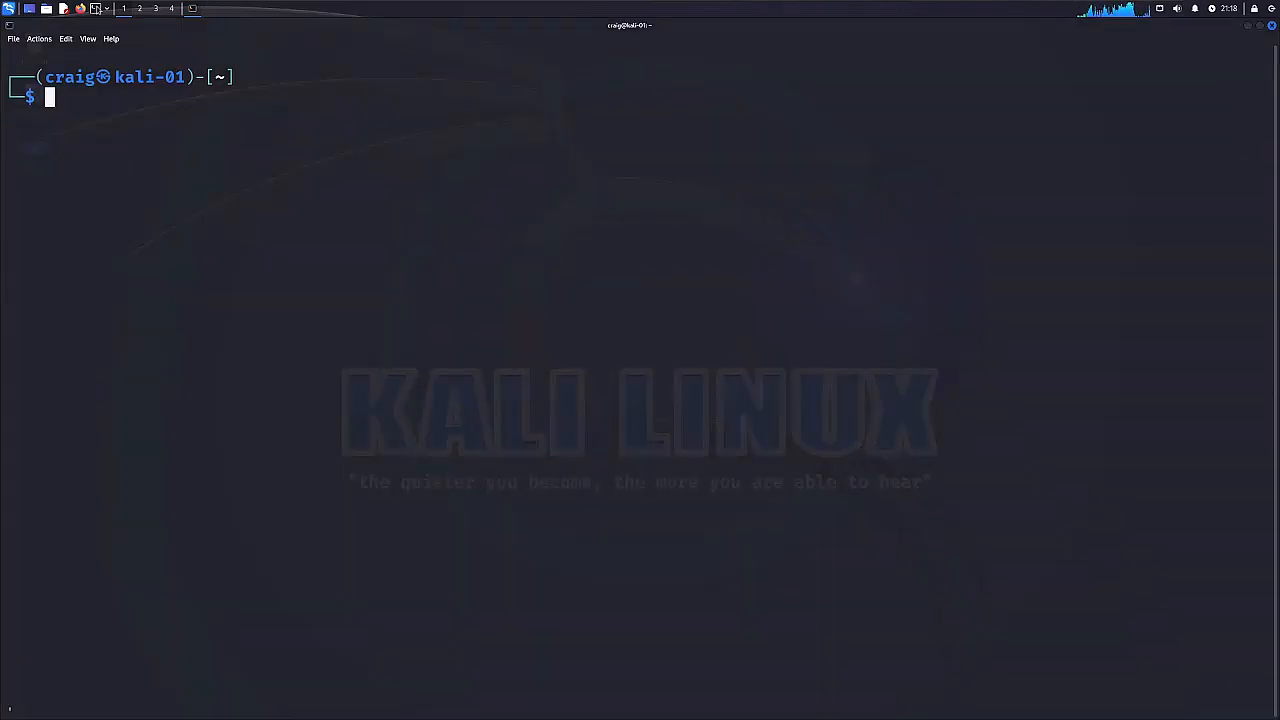
In the terminal, change to the ~/Downloads directory and list its files.
{"action": "type", "text": "cd "}
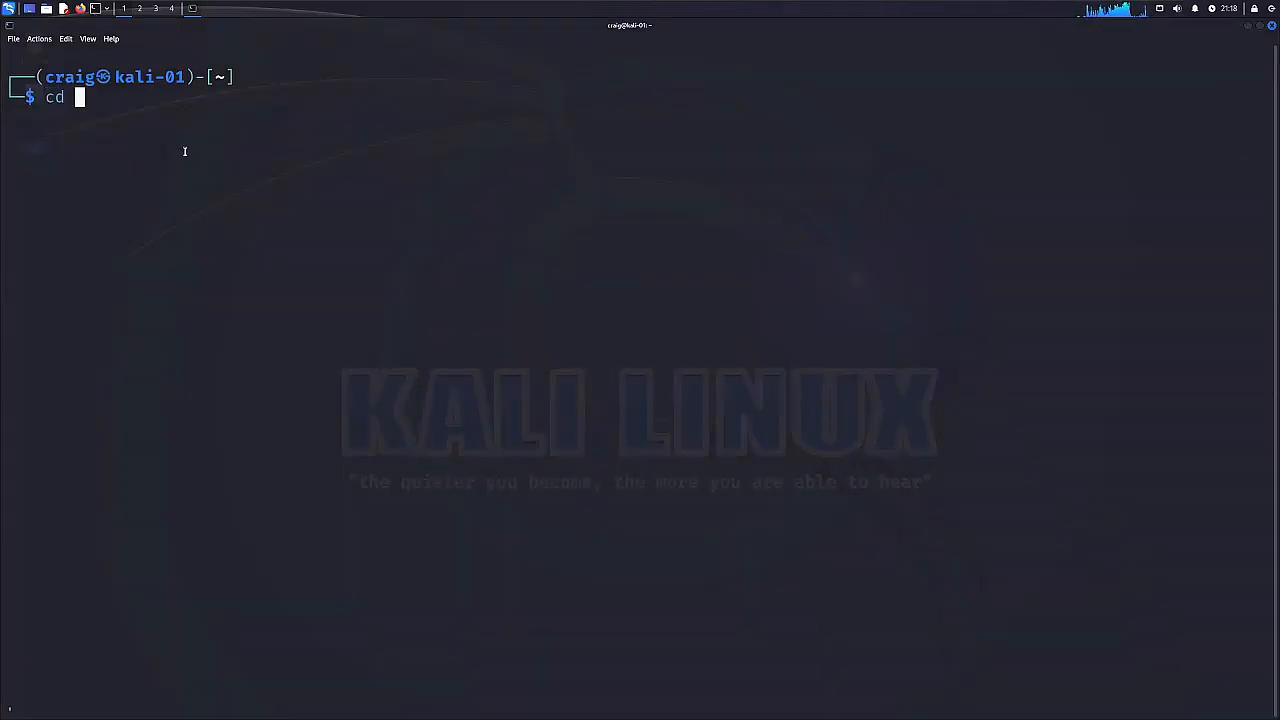
{"action": "type", "text": "~?"}
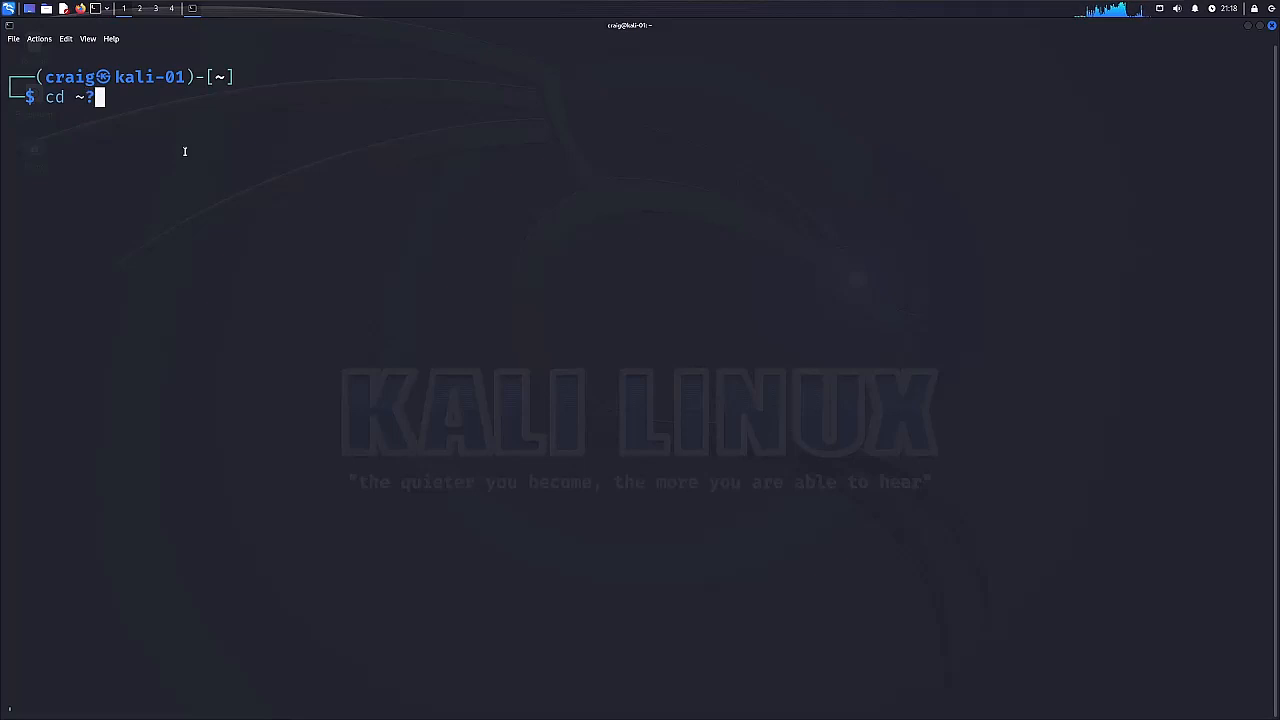
{"action": "key", "text": "BackSpace"}
{"action": "type", "text": "/D"}
{"action": "key", "text": "Tab"}
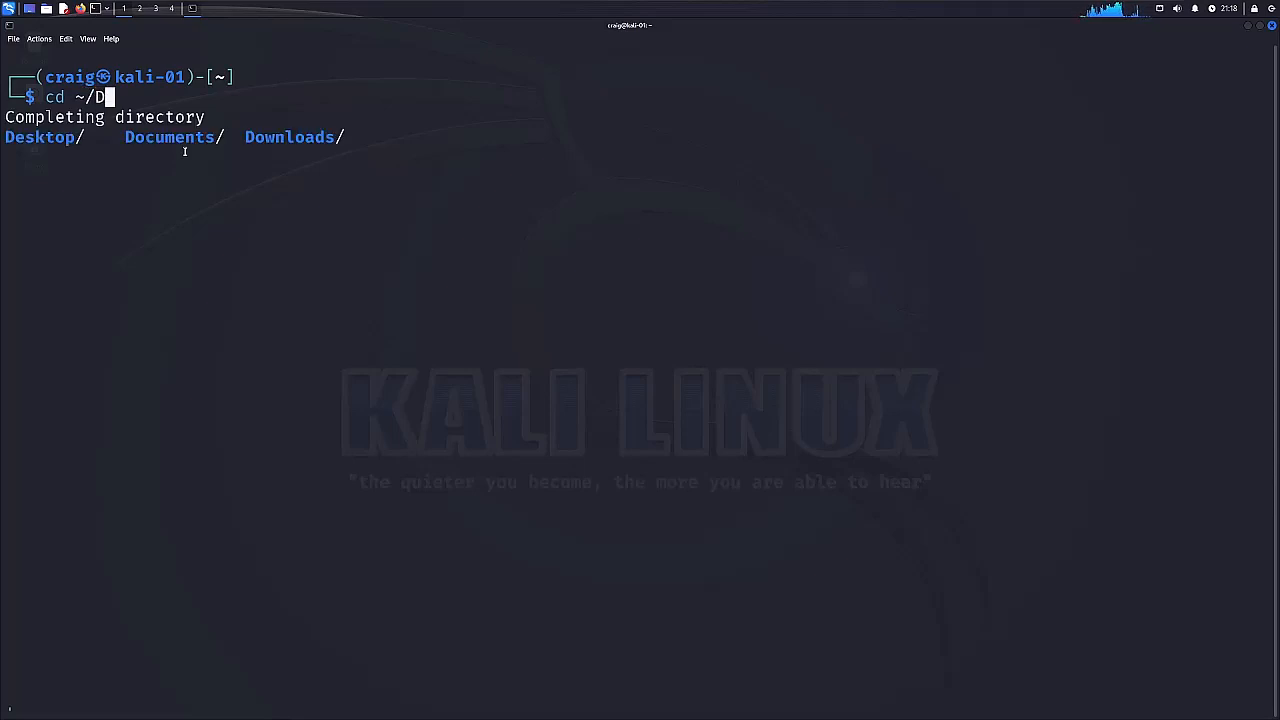
{"action": "type", "text": "ow"}
{"action": "key", "text": "Tab"}
{"action": "key", "text": "Return"}
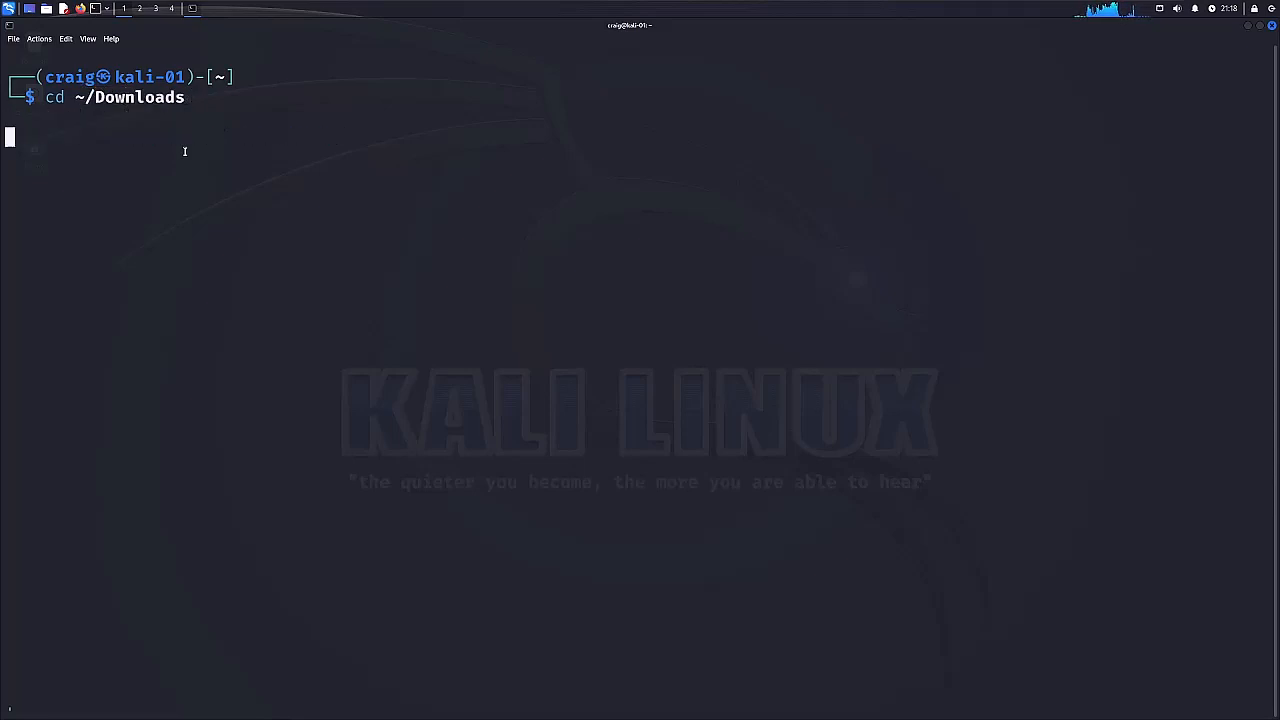
{"action": "type", "text": "ls"}
{"action": "key", "text": "Return"}
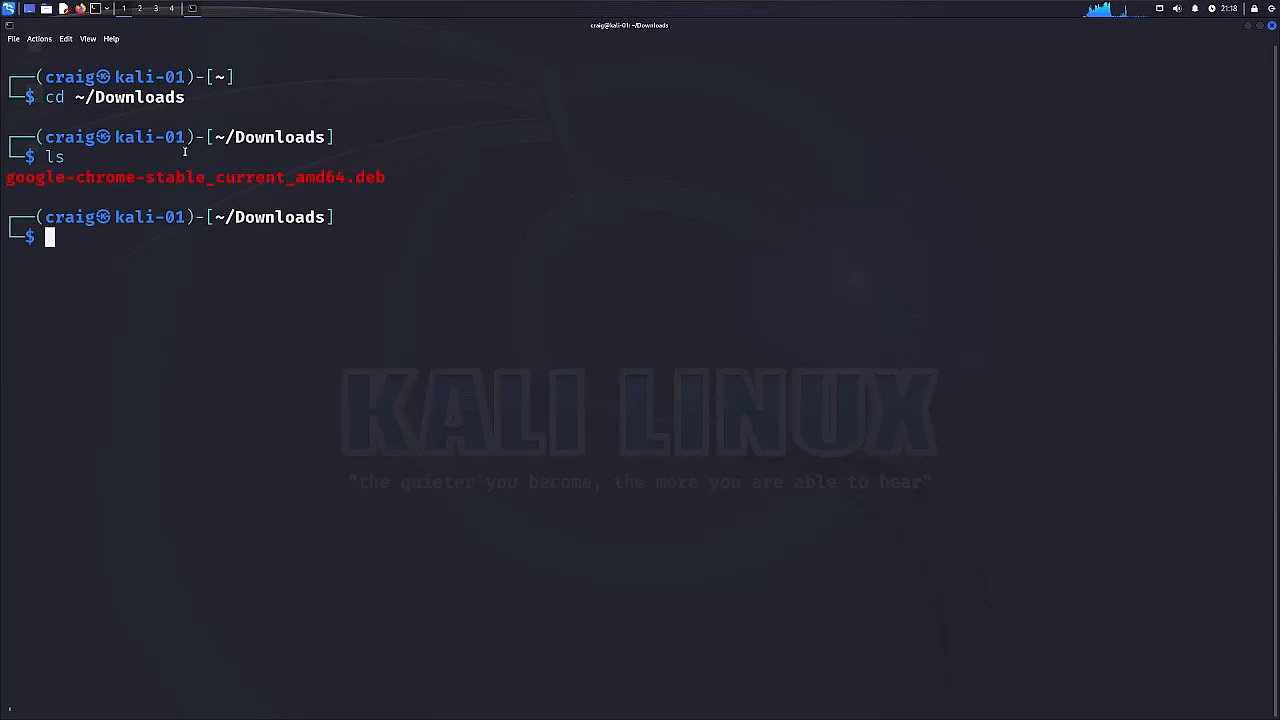
Install the downloaded package with sudo dpkg -i google-chrome-stable_current_amd64.deb, entering the account password for sudo.
{"action": "type", "text": "sudo "}
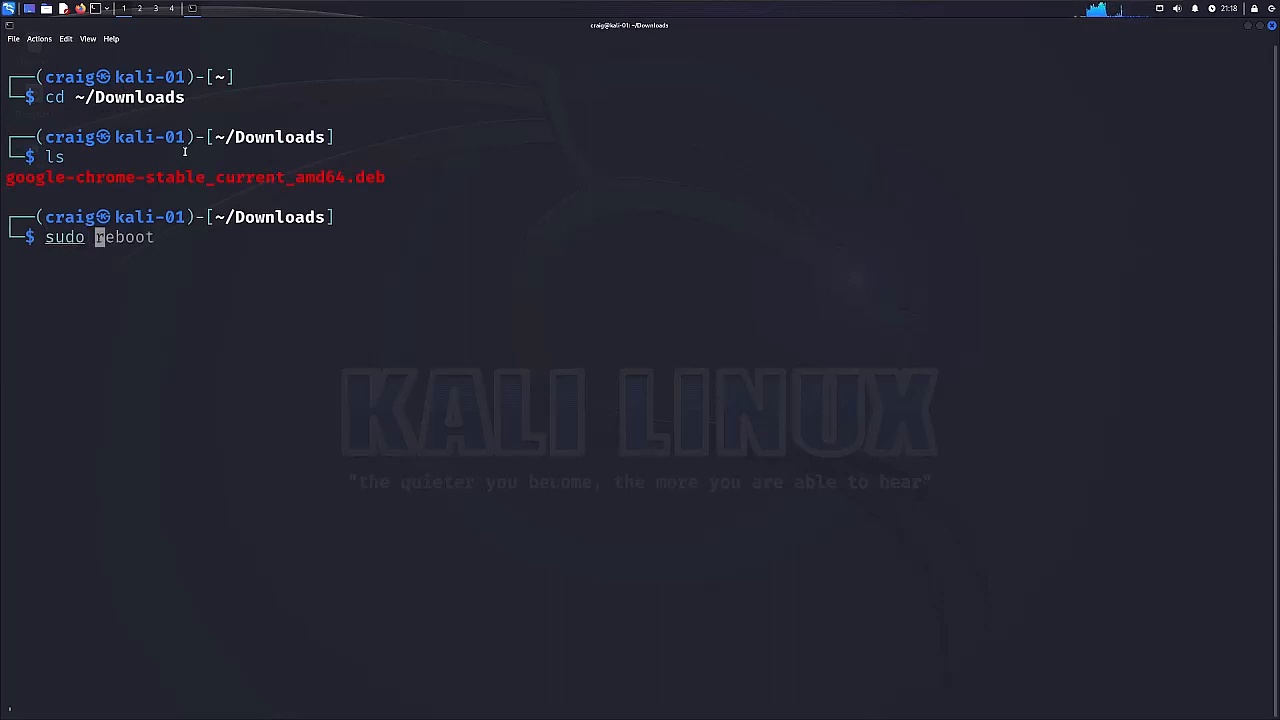
{"action": "type", "text": "dpkg "}
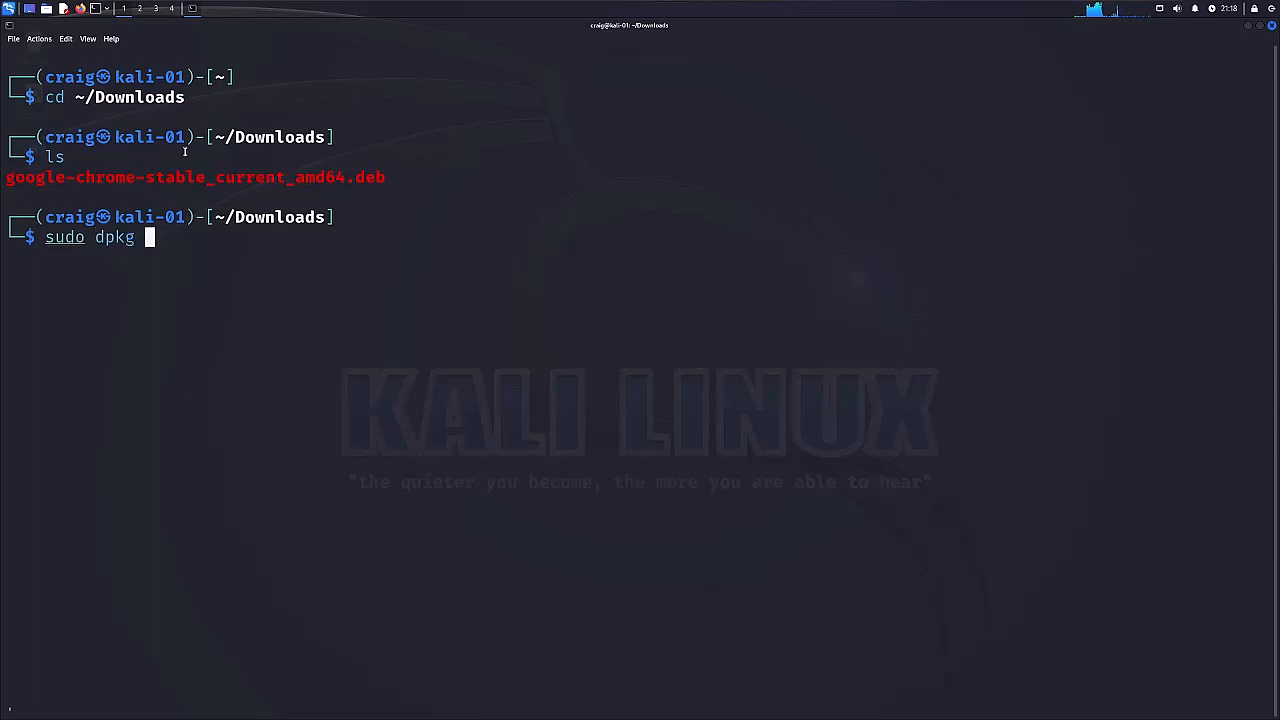
{"action": "type", "text": "-i go"}
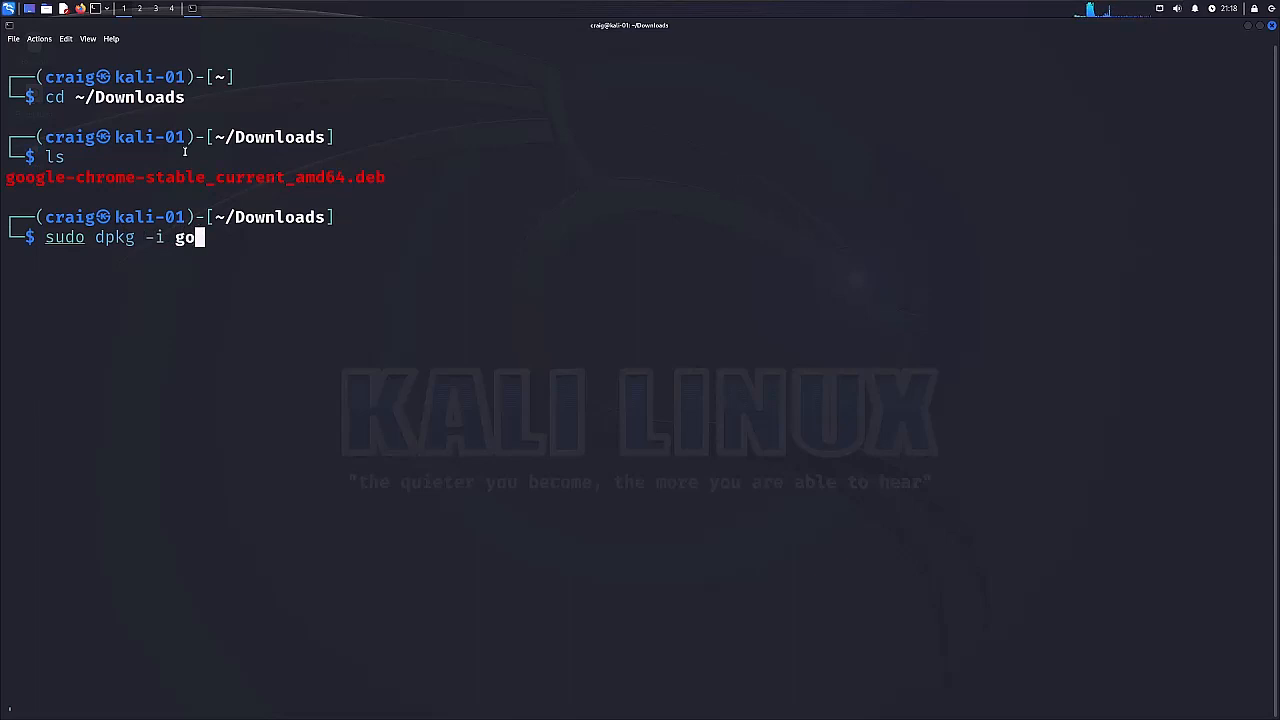
{"action": "key", "text": "Tab"}
{"action": "key", "text": "Return"}
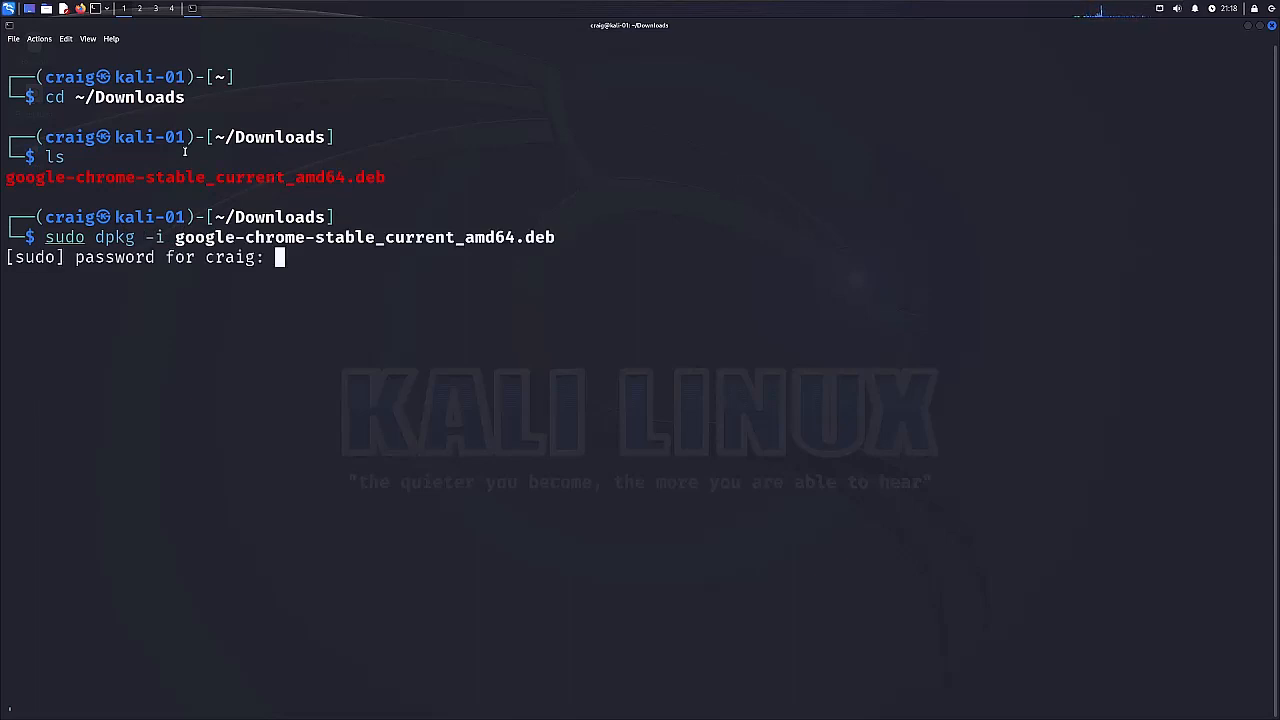
{"action": "key", "text": "Return"}
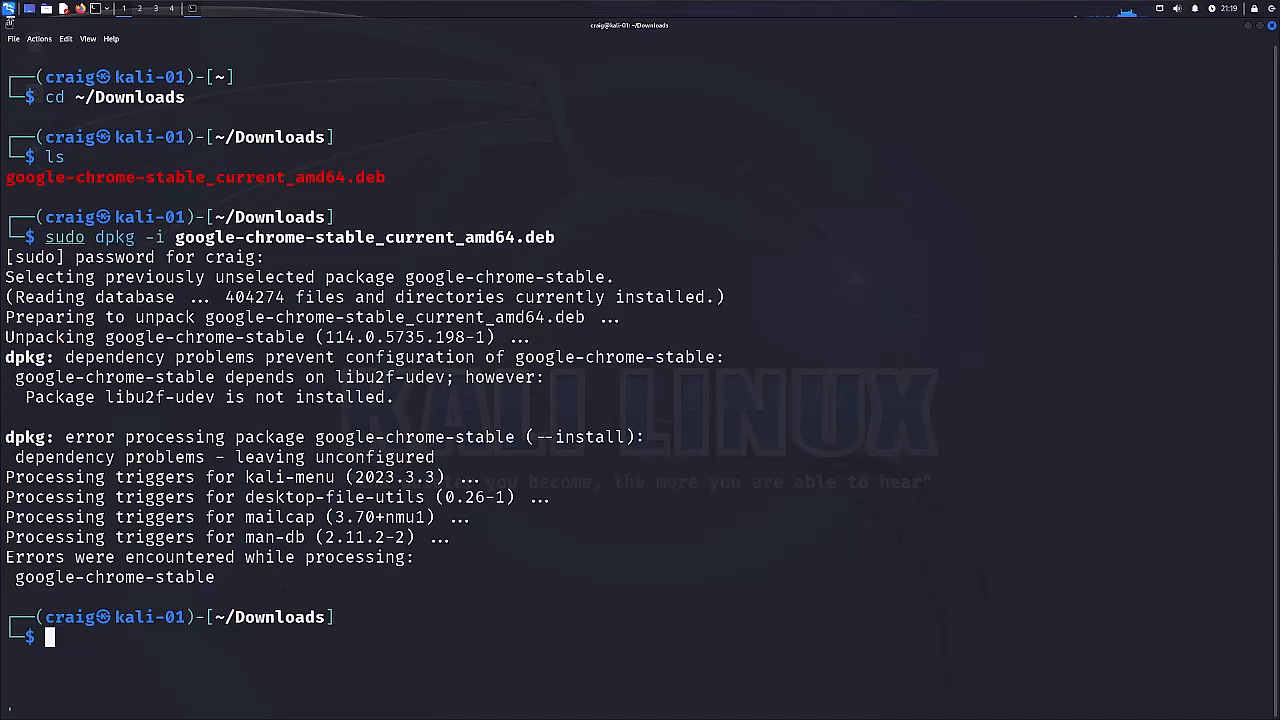
Find and launch Google Chrome from the installed applications, opting out of making it the default browser and accepting the welcome dialog.
{"action": "left_click", "coordinate": [11, 14]}
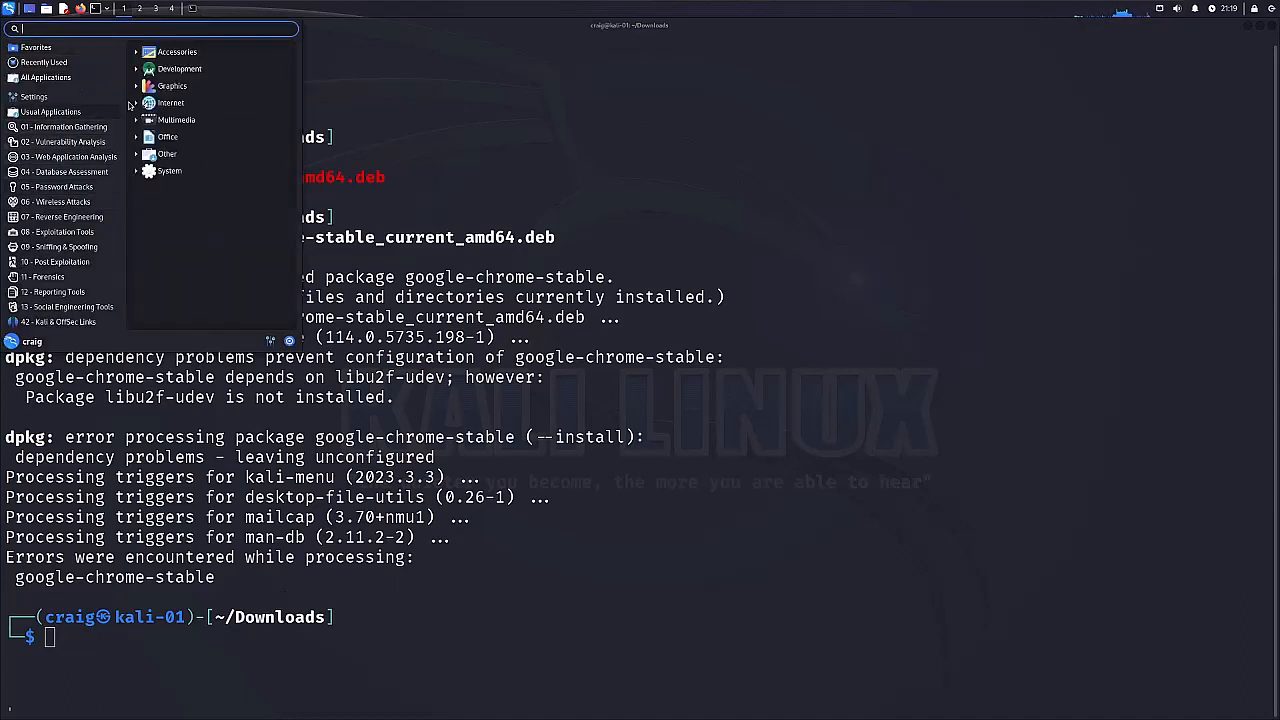
{"action": "type", "text": "chr"}
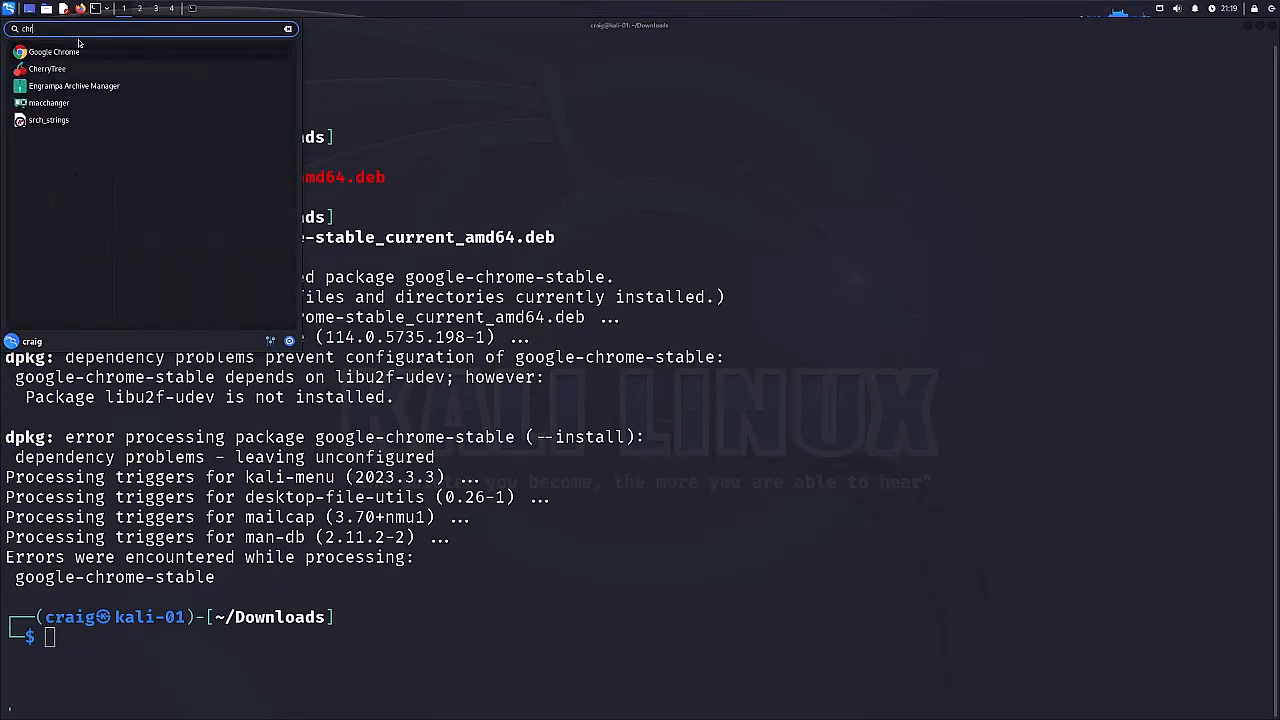
{"action": "left_click", "coordinate": [77, 50]}
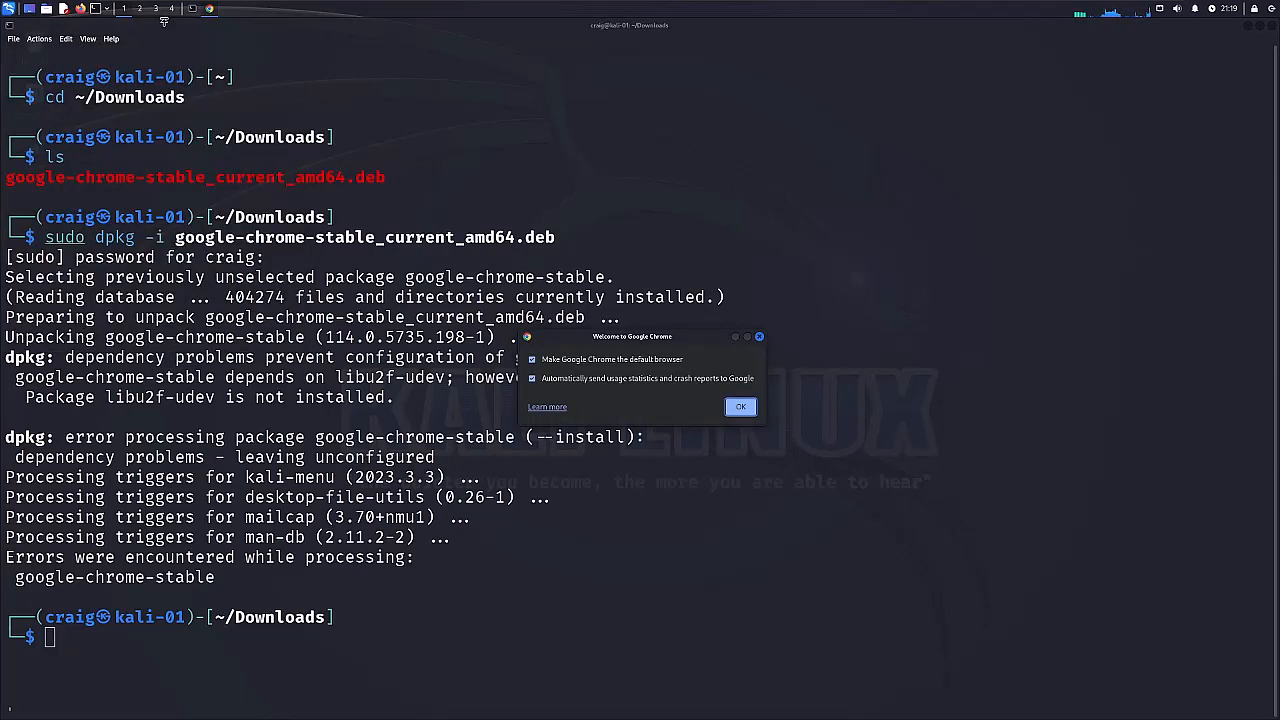
{"action": "left_click", "coordinate": [613, 362]}
{"action": "left_click", "coordinate": [740, 406]}
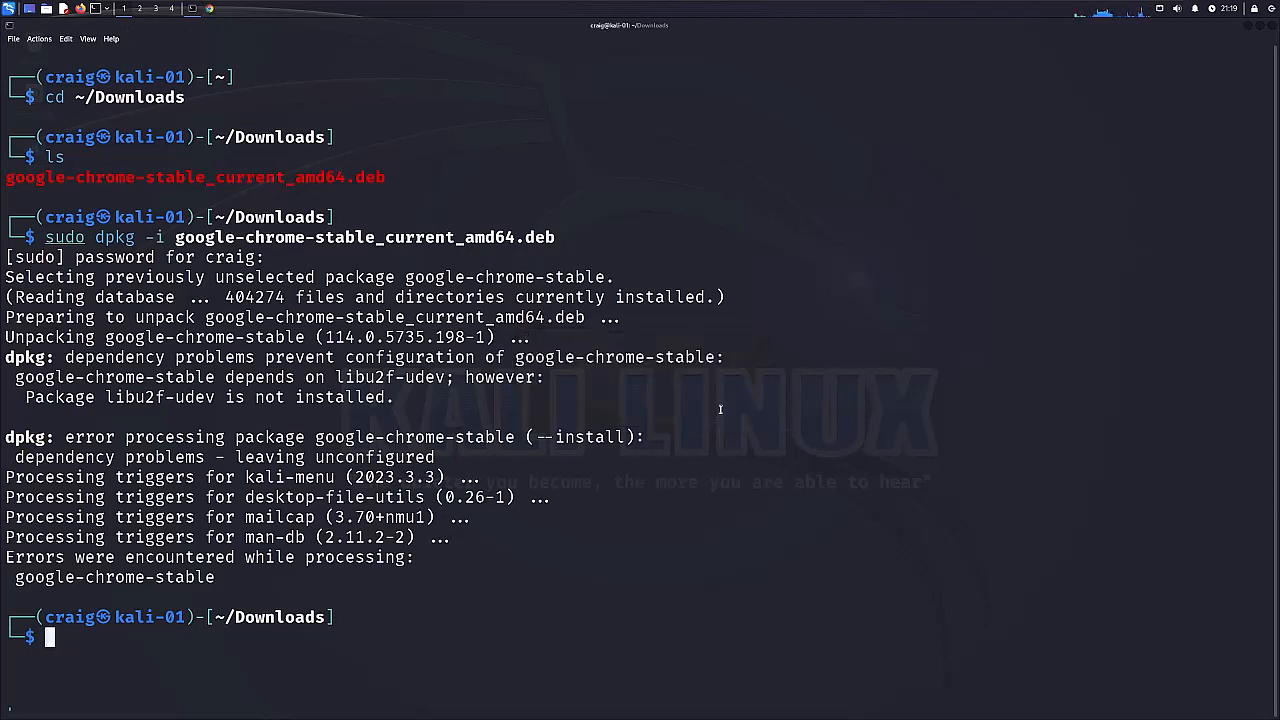
Test Google Chrome by running a web search for google, and close the browser.
{"action": "left_click", "coordinate": [190, 57]}
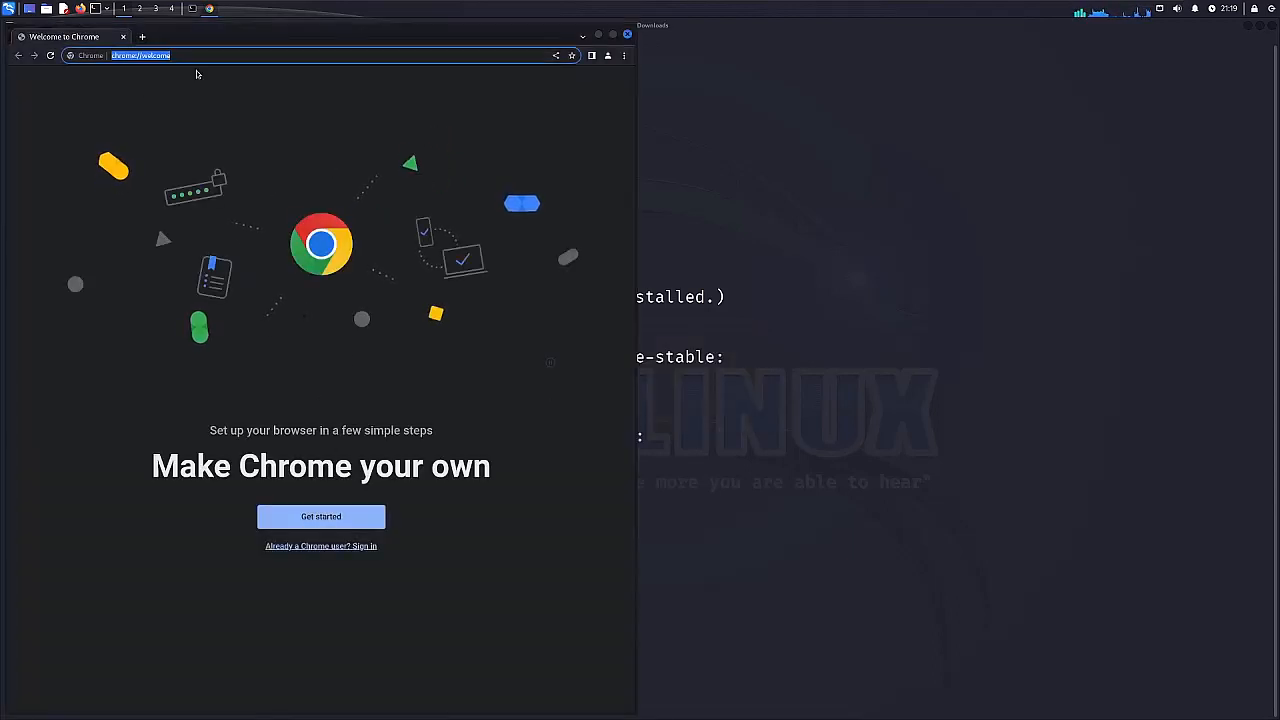
{"action": "type", "text": "googl"}
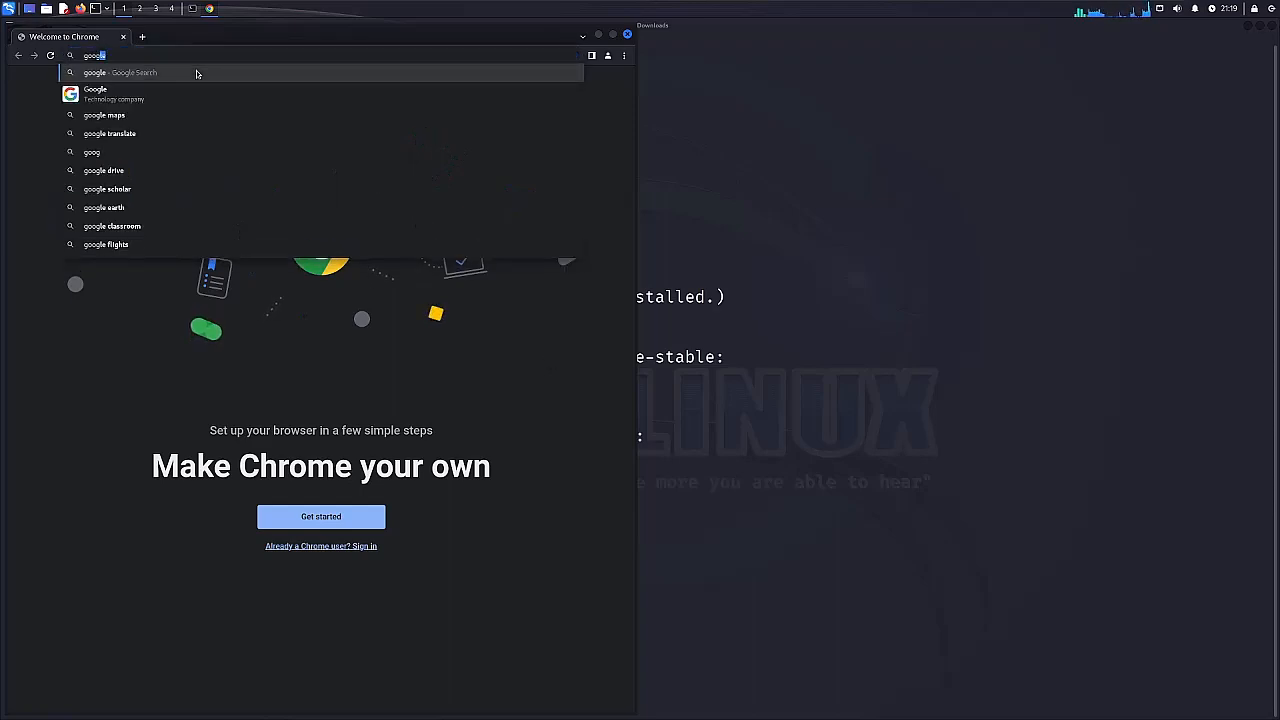
{"action": "key", "text": "Return"}
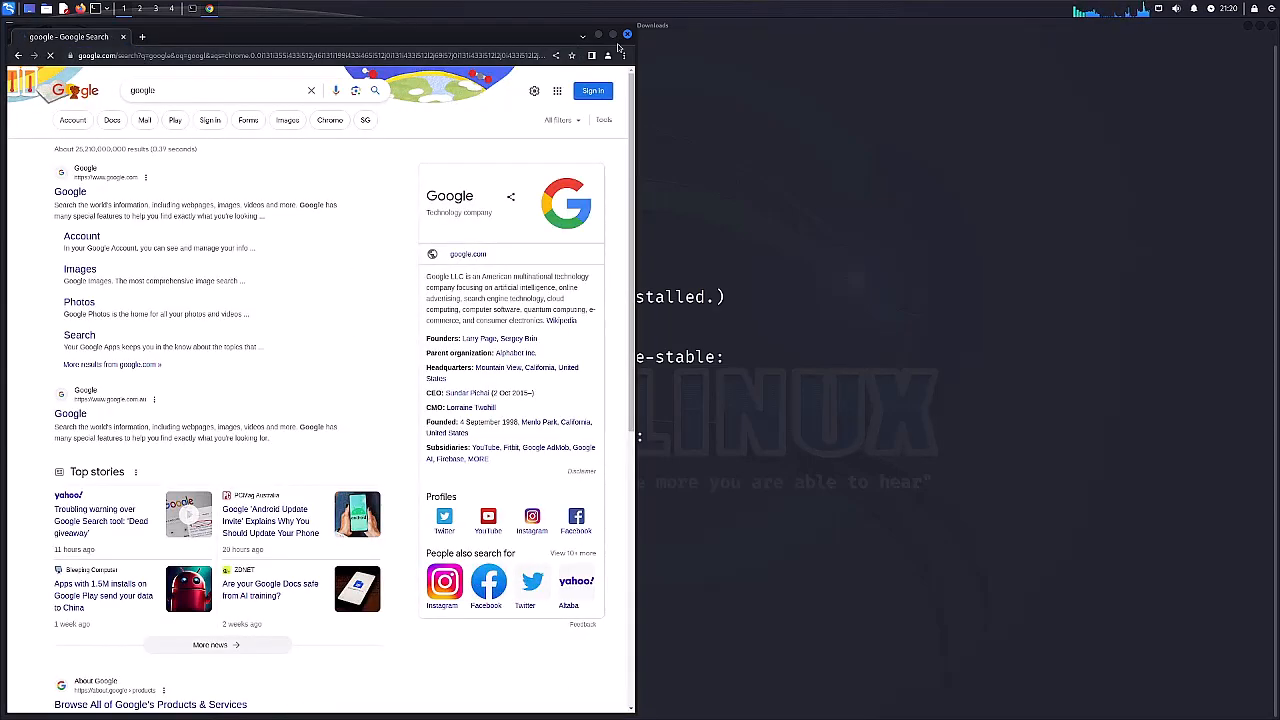
{"action": "left_click", "coordinate": [627, 34]}
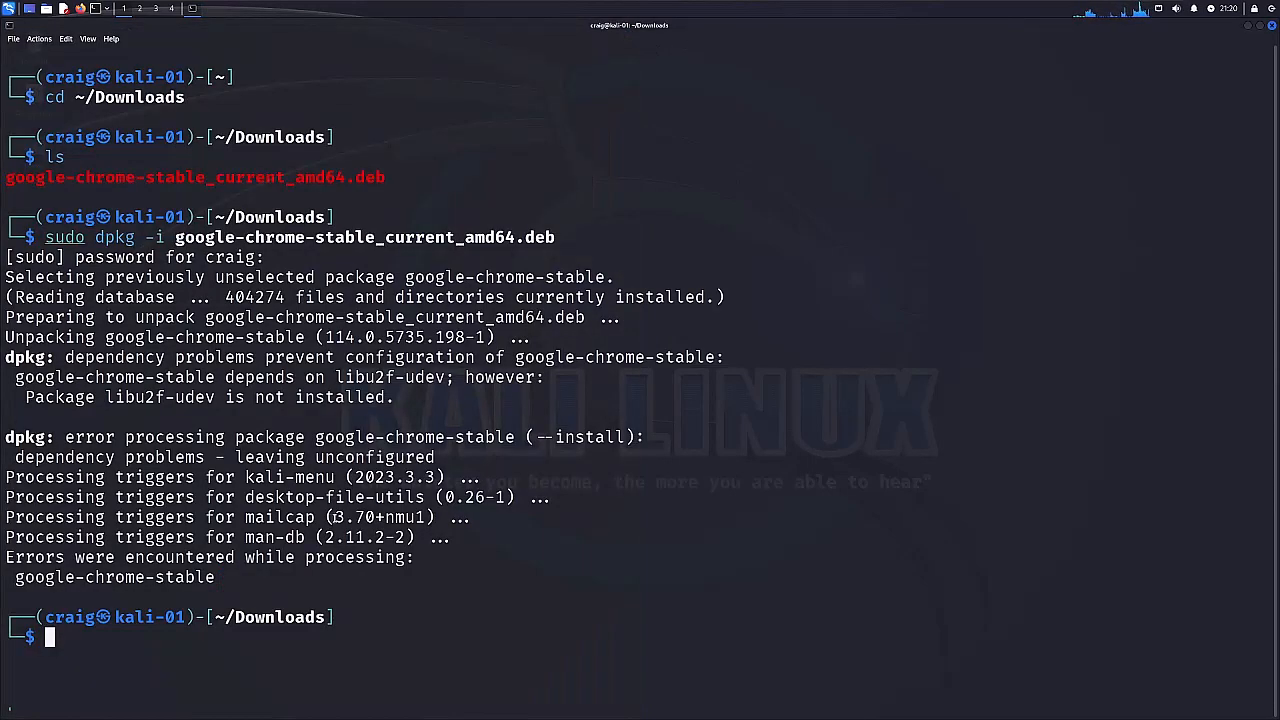
Clear the terminal output and check the installed Java version with java -version.
{"action": "type", "text": "clear"}
{"action": "key", "text": "Return"}
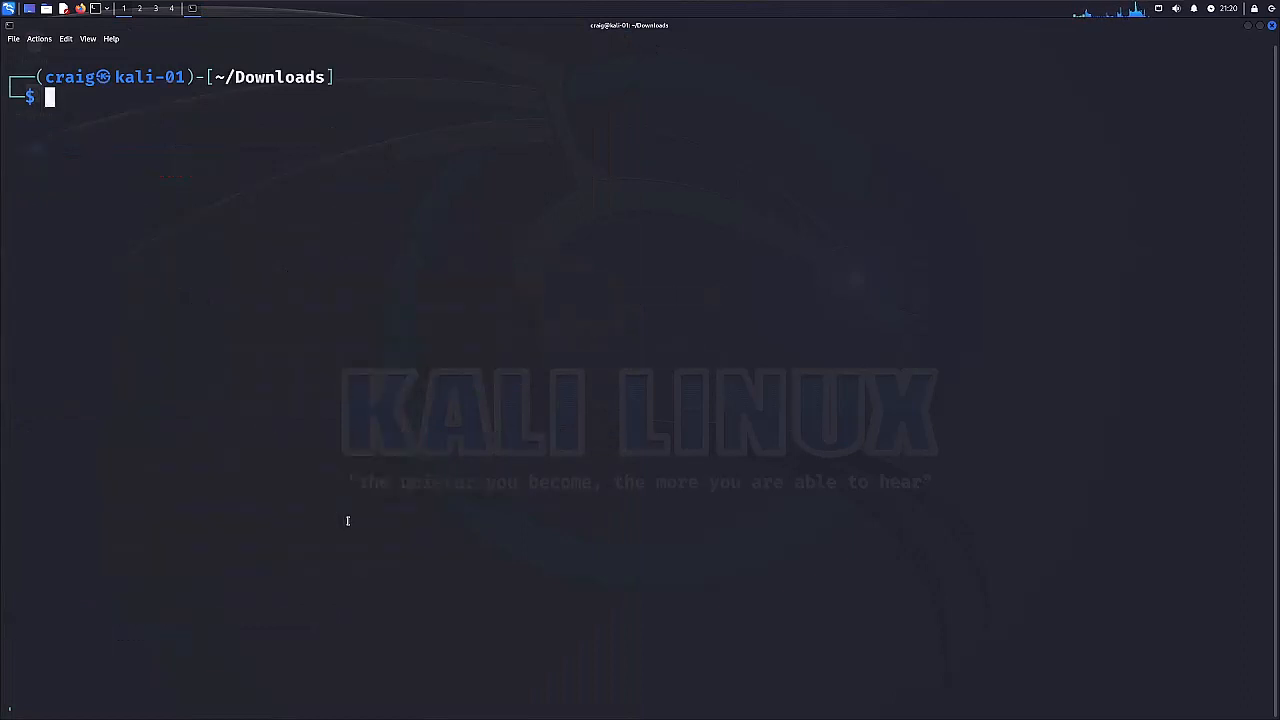
{"action": "type", "text": "java -v"}
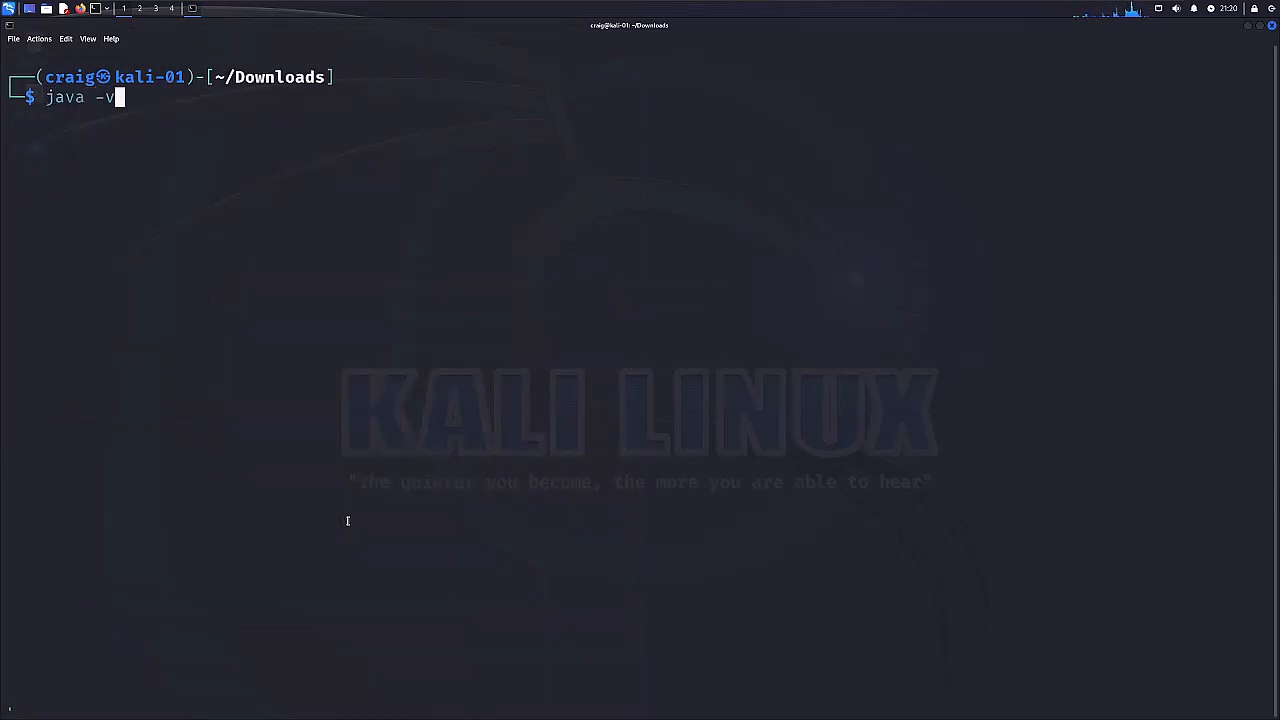
{"action": "type", "text": "ersion"}
{"action": "key", "text": "Return"}
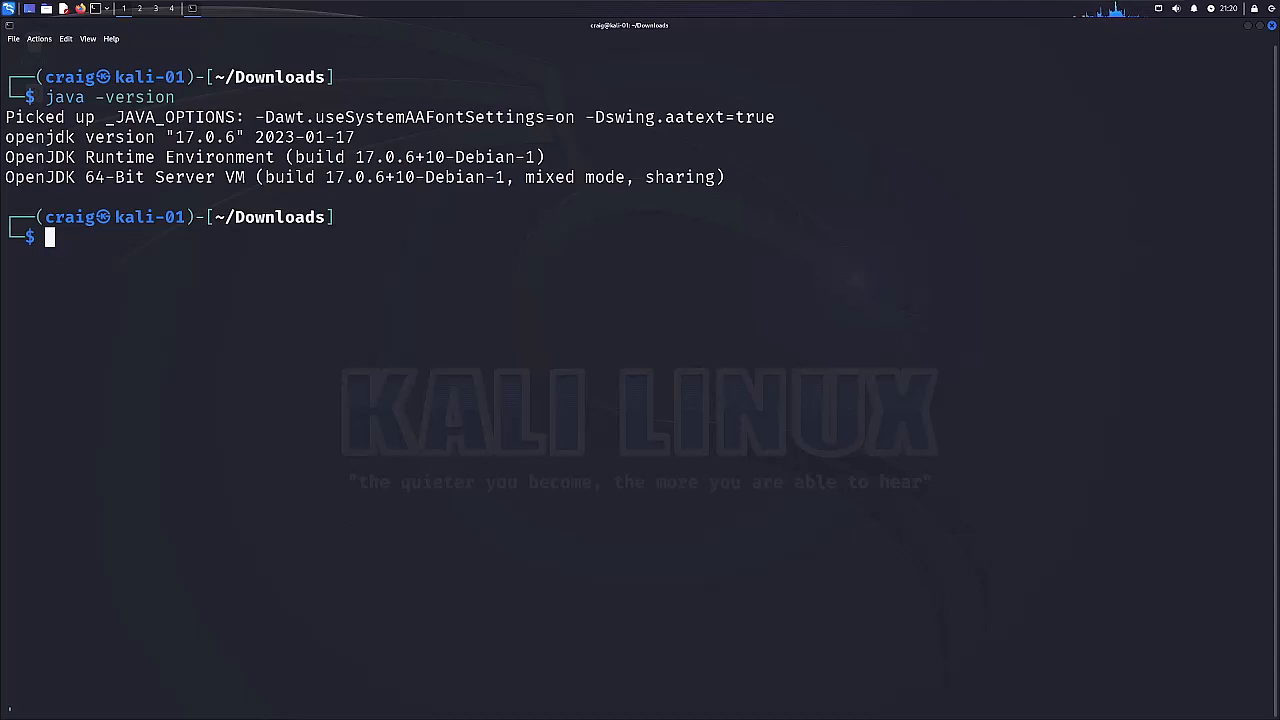
Look through the Web Application Analysis tools among the installed applications, and return to the terminal.
{"action": "left_click", "coordinate": [12, 11]}
{"action": "mouse_move", "coordinate": [70, 157]}
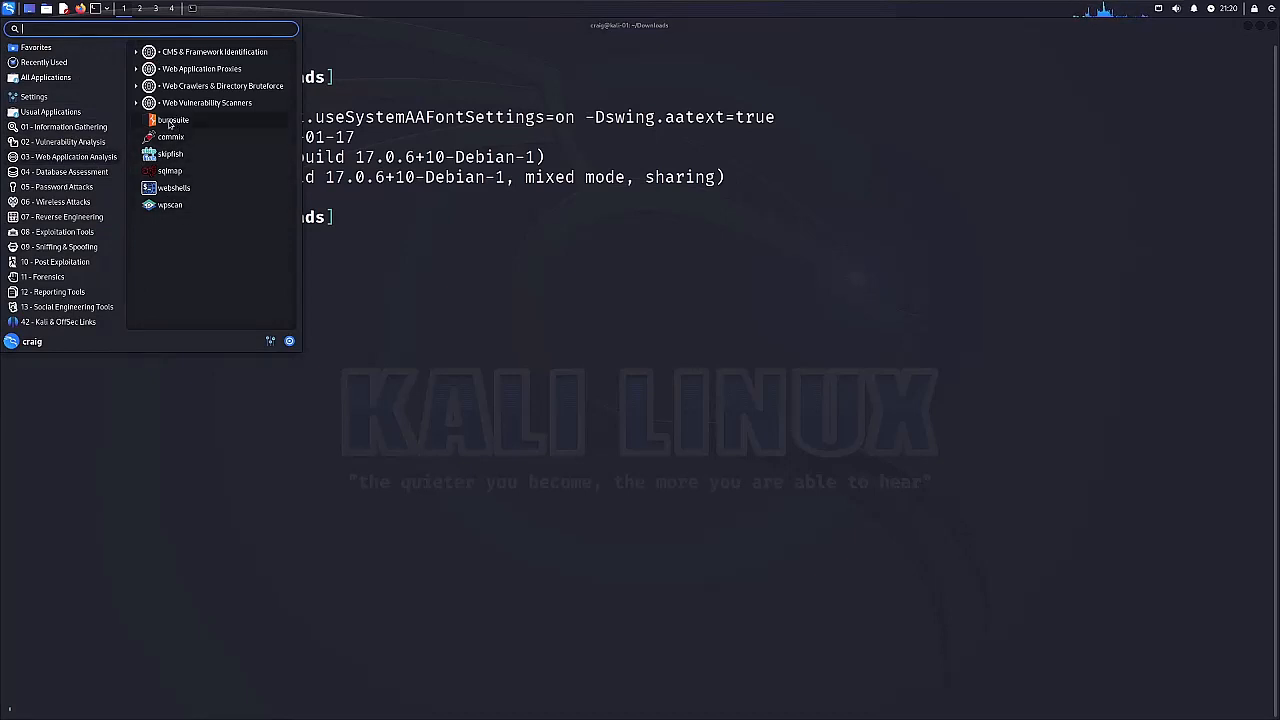
{"action": "left_click", "coordinate": [399, 300]}
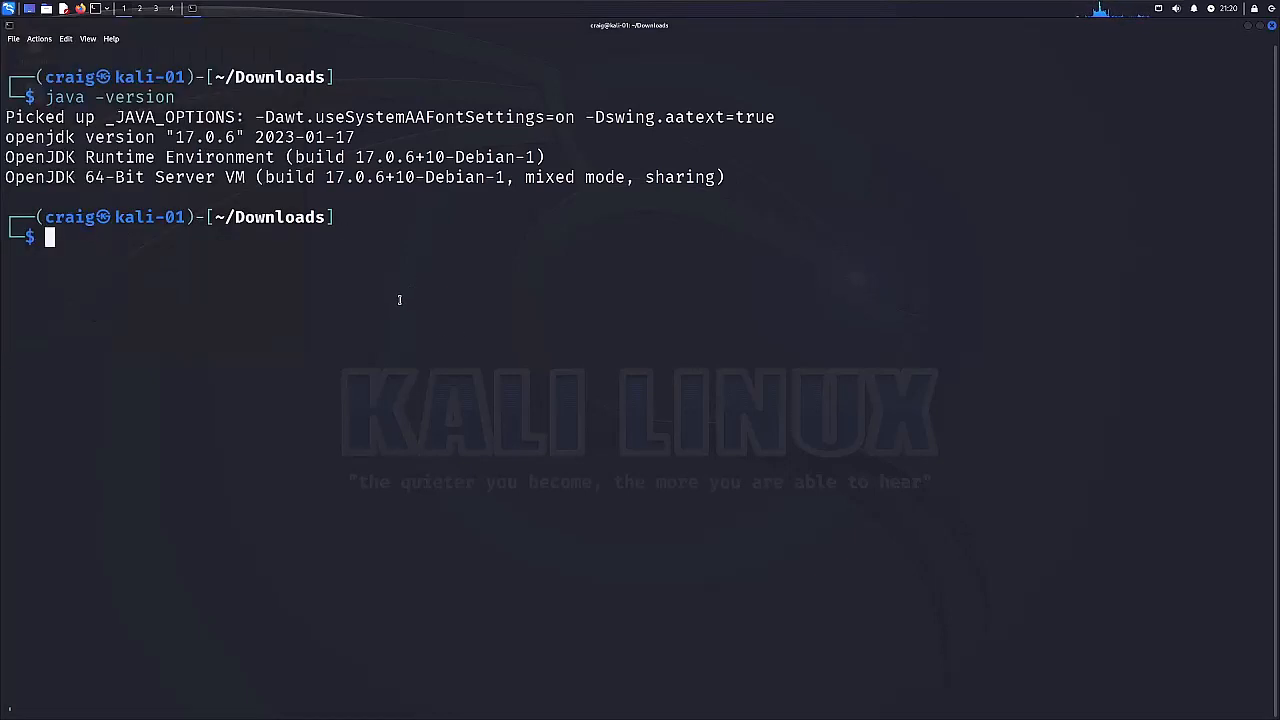
Try to refresh the package lists and install zap with sudo apt update && sudo apt install zap -y.
{"action": "type", "text": "sudo "}
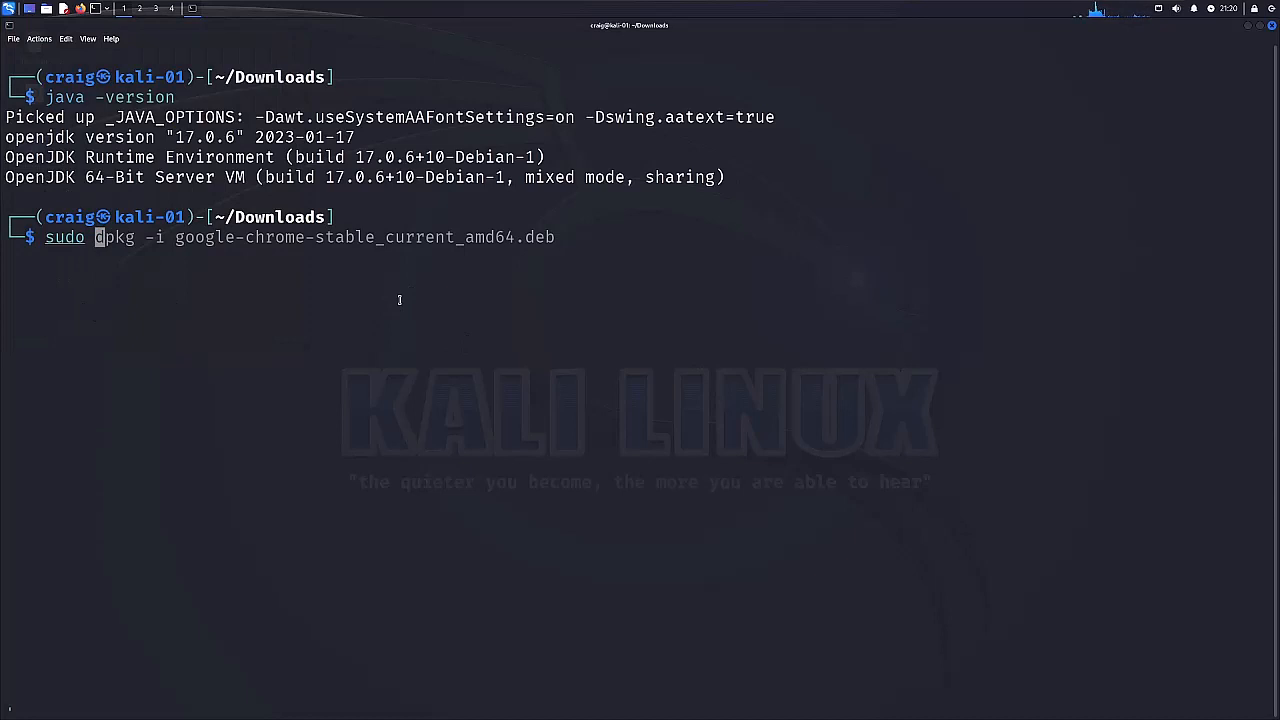
{"action": "type", "text": "apt update "}
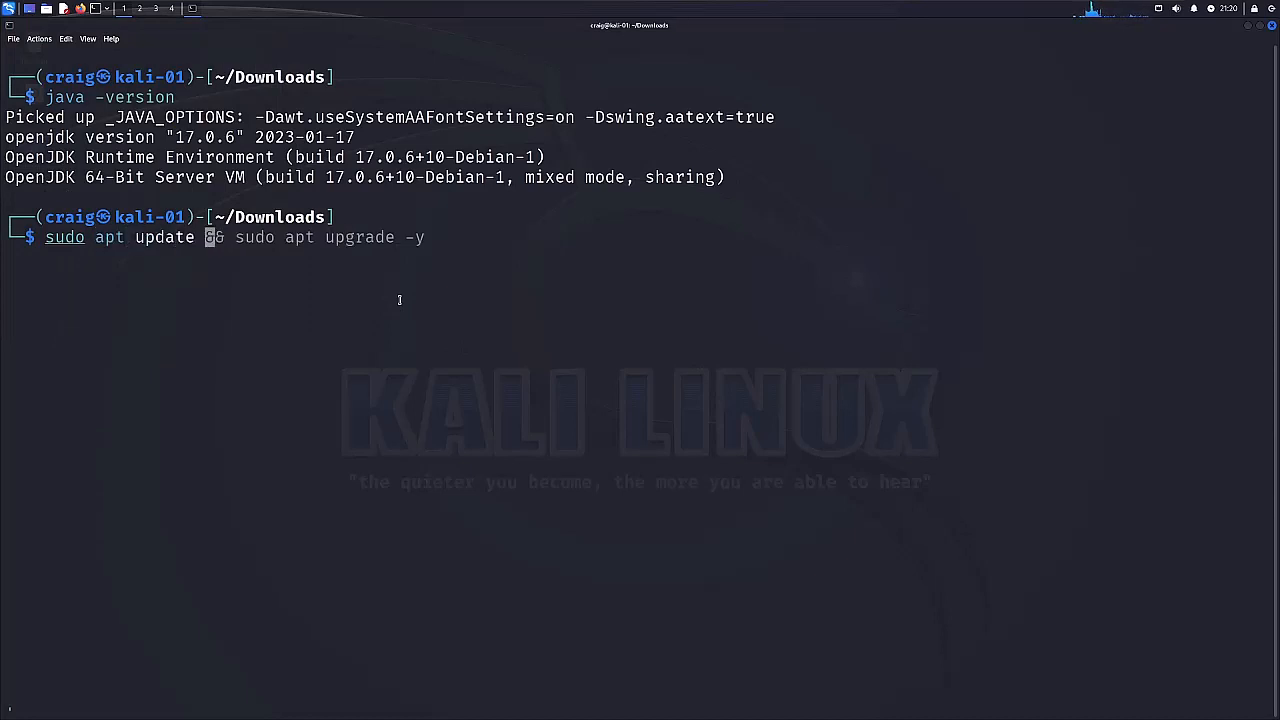
{"action": "type", "text": "&& sudo apt inst"}
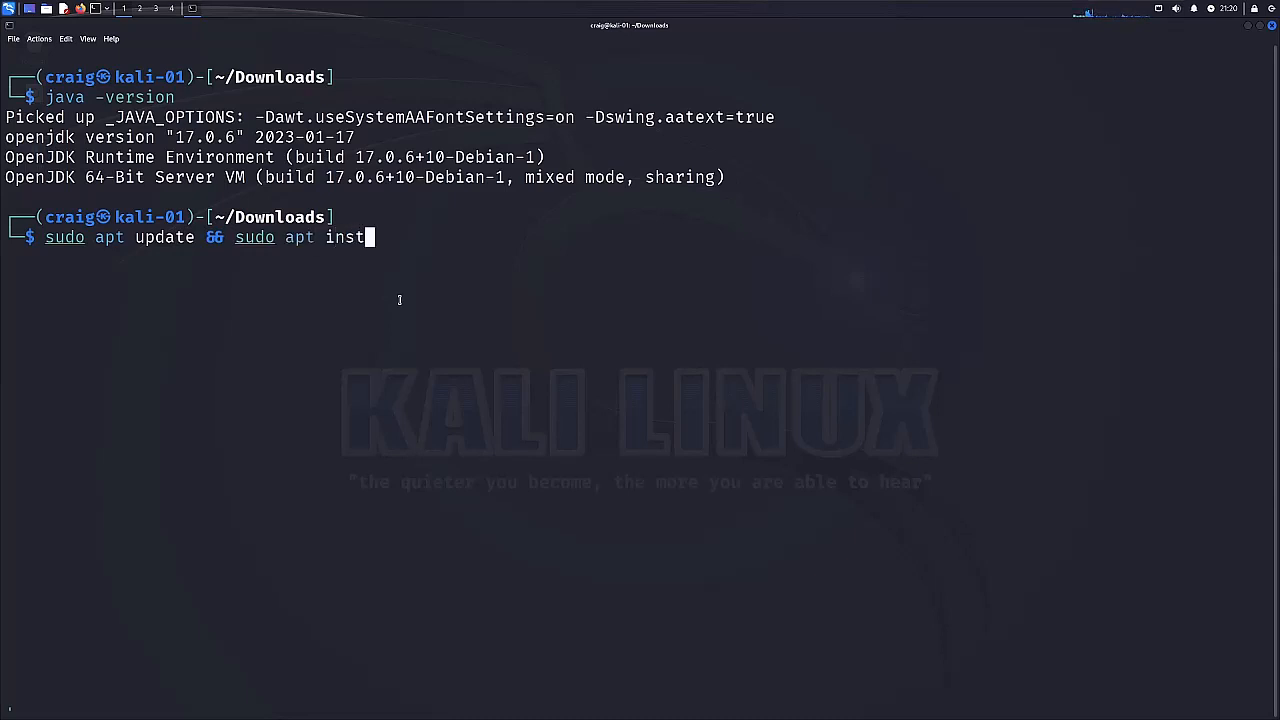
{"action": "type", "text": "all za"}
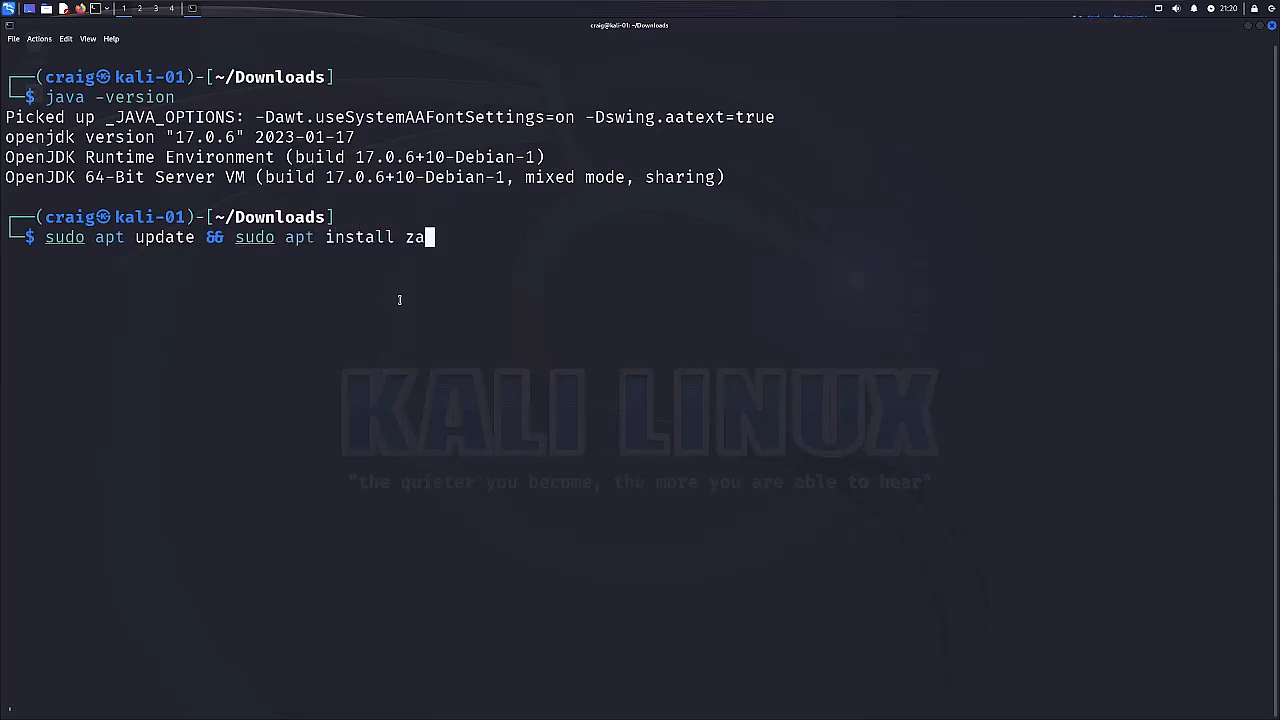
{"action": "type", "text": "p -y"}
{"action": "key", "text": "Return"}
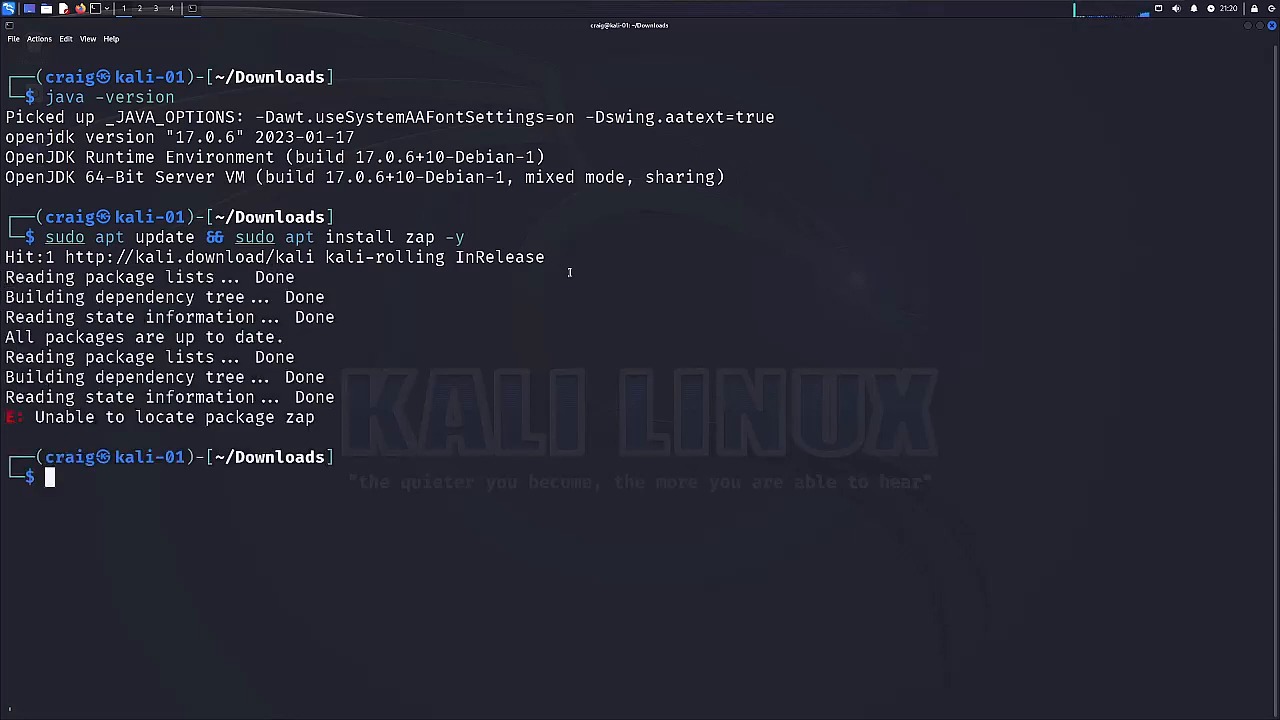
Rerun the previous update and install command with the package name changed to zapproxy.
{"action": "key", "text": "Up"}
{"action": "key", "text": "Left"}
{"action": "key", "text": "Left"}
{"action": "key", "text": "Left"}
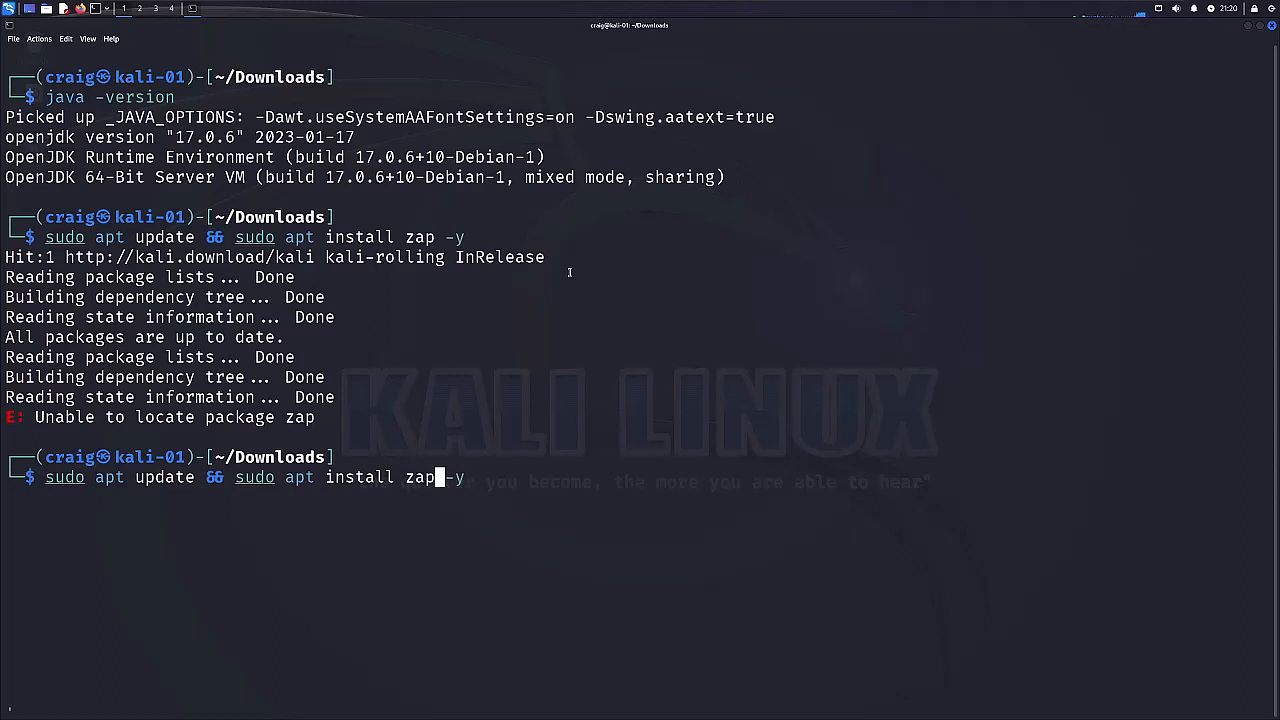
{"action": "type", "text": "roxy"}
{"action": "key", "text": "Left"}
{"action": "key", "text": "Left"}
{"action": "key", "text": "Left"}
{"action": "key", "text": "Left"}
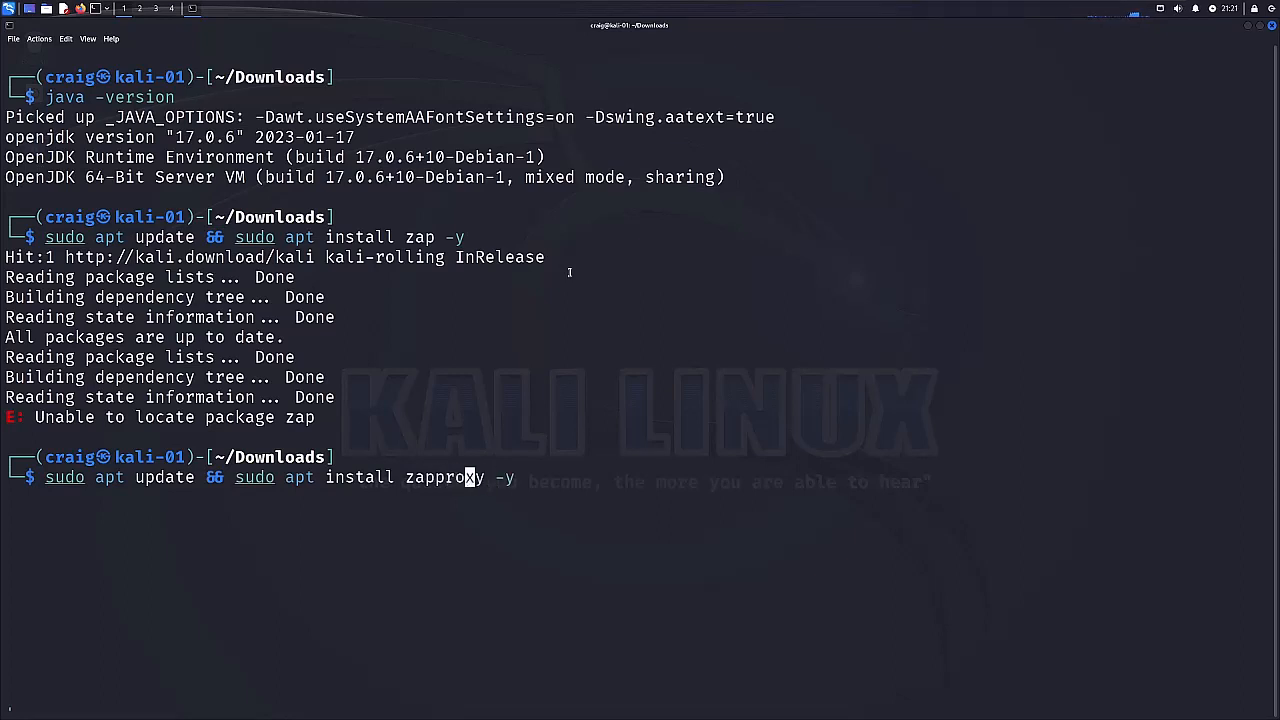
{"action": "key", "text": "Return"}
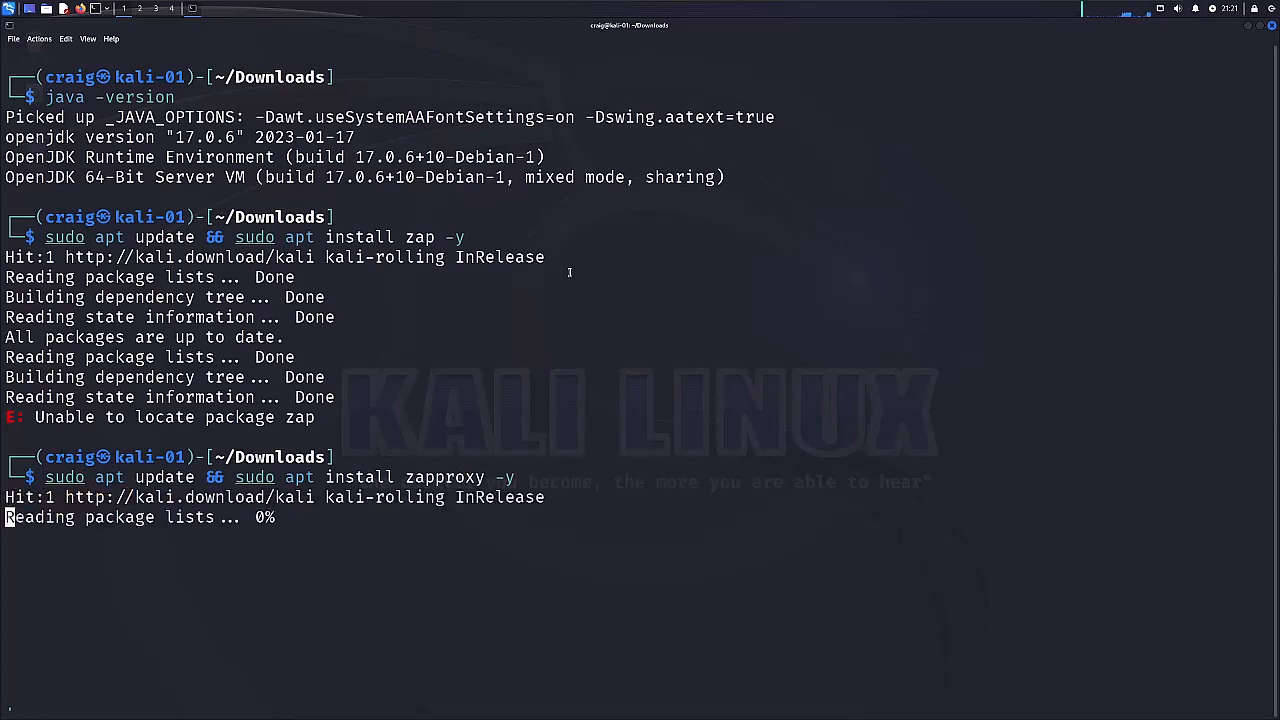
Correct the package name to zaproxy in the last command and try the update and installation again.
{"action": "key", "text": "Up"}
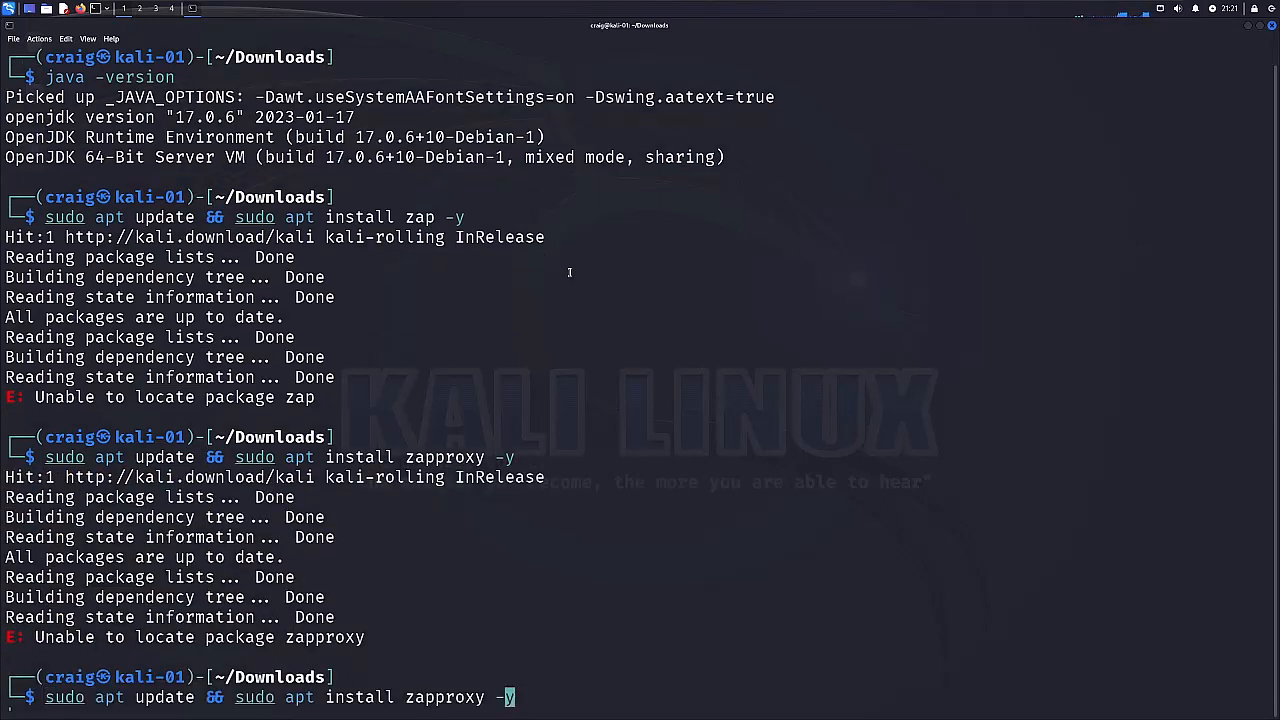
{"action": "key", "text": "Left"}
{"action": "key", "text": "Left"}
{"action": "key", "text": "Left"}
{"action": "key", "text": "Left"}
{"action": "key", "text": "Left"}
{"action": "key", "text": "Left"}
{"action": "key", "text": "Left"}
{"action": "key", "text": "Left"}
{"action": "key", "text": "BackSpace"}
{"action": "key", "text": "Return"}
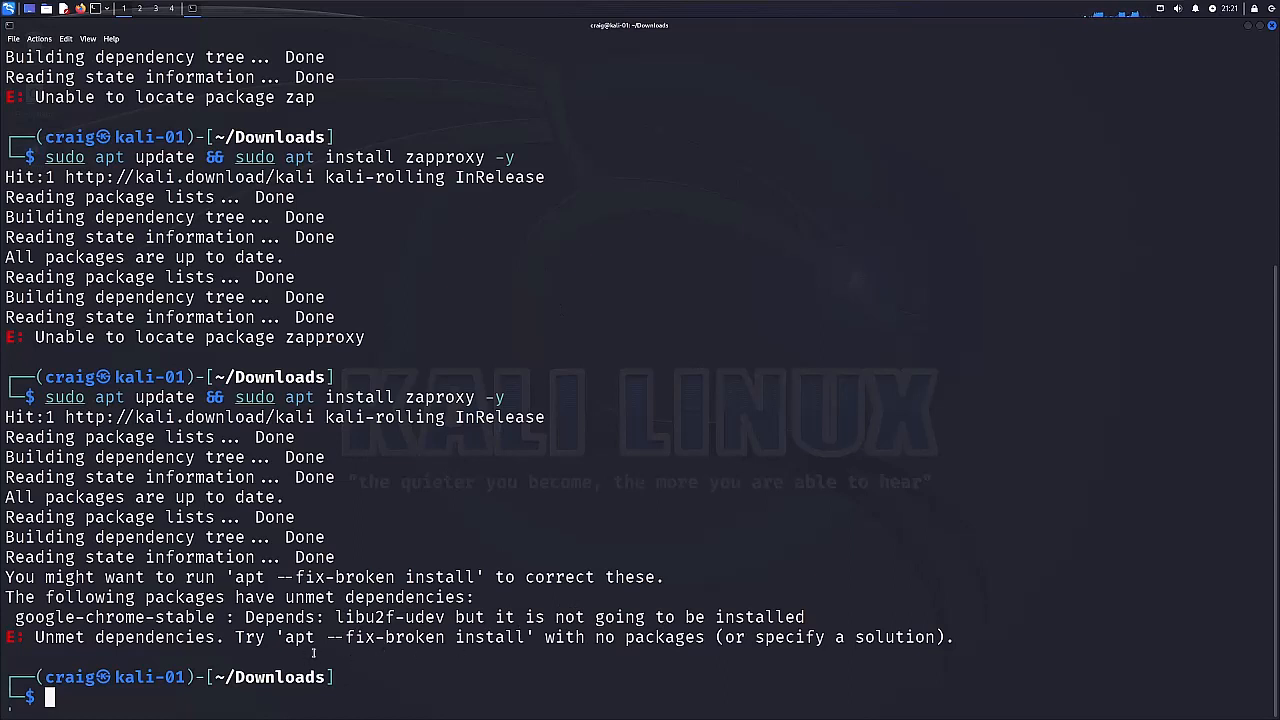
Repair the unmet dependencies with sudo apt --fix-broken install and accept installing the additional package.
{"action": "key", "text": "Up"}
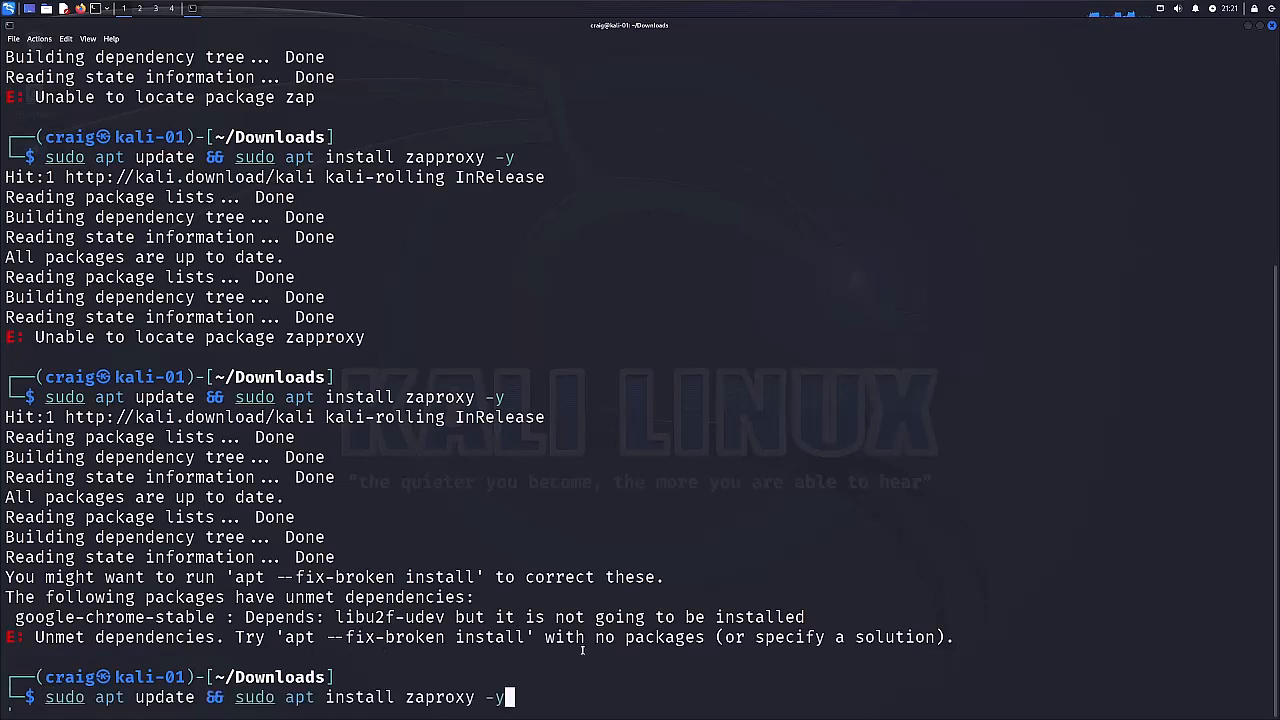
{"action": "key", "text": "ctrl+c"}
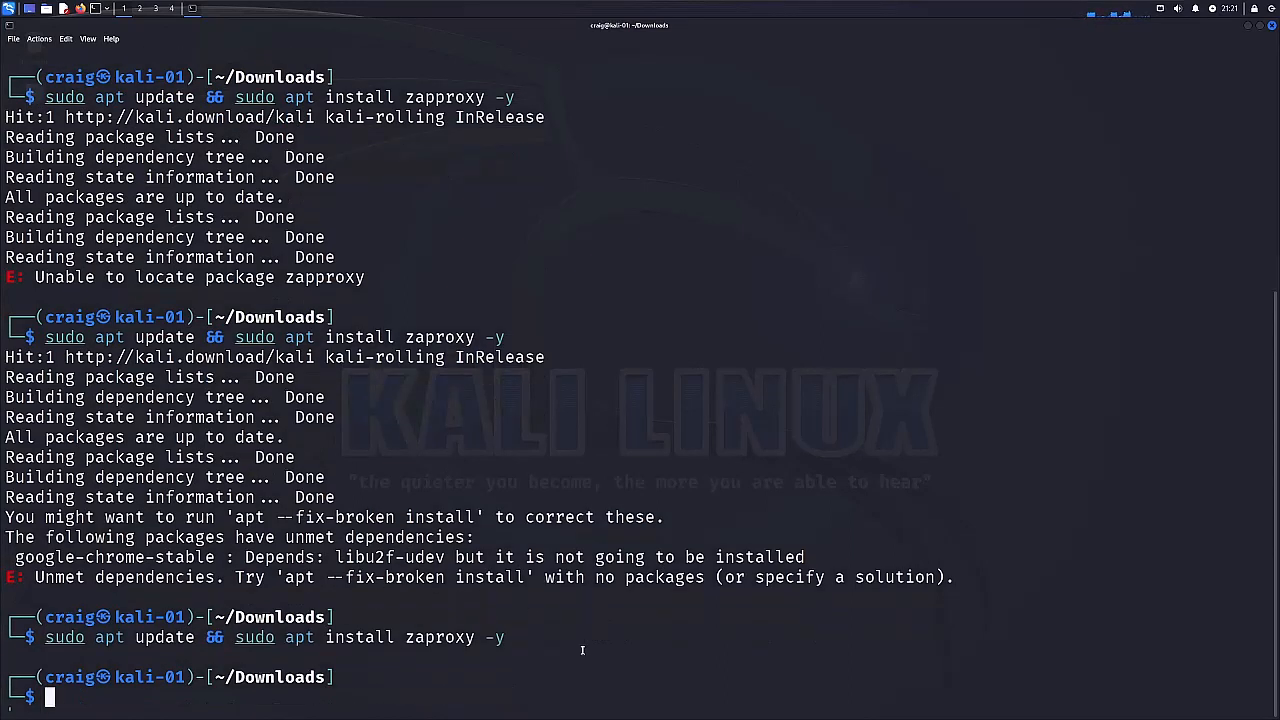
{"action": "type", "text": "sudo apt "}
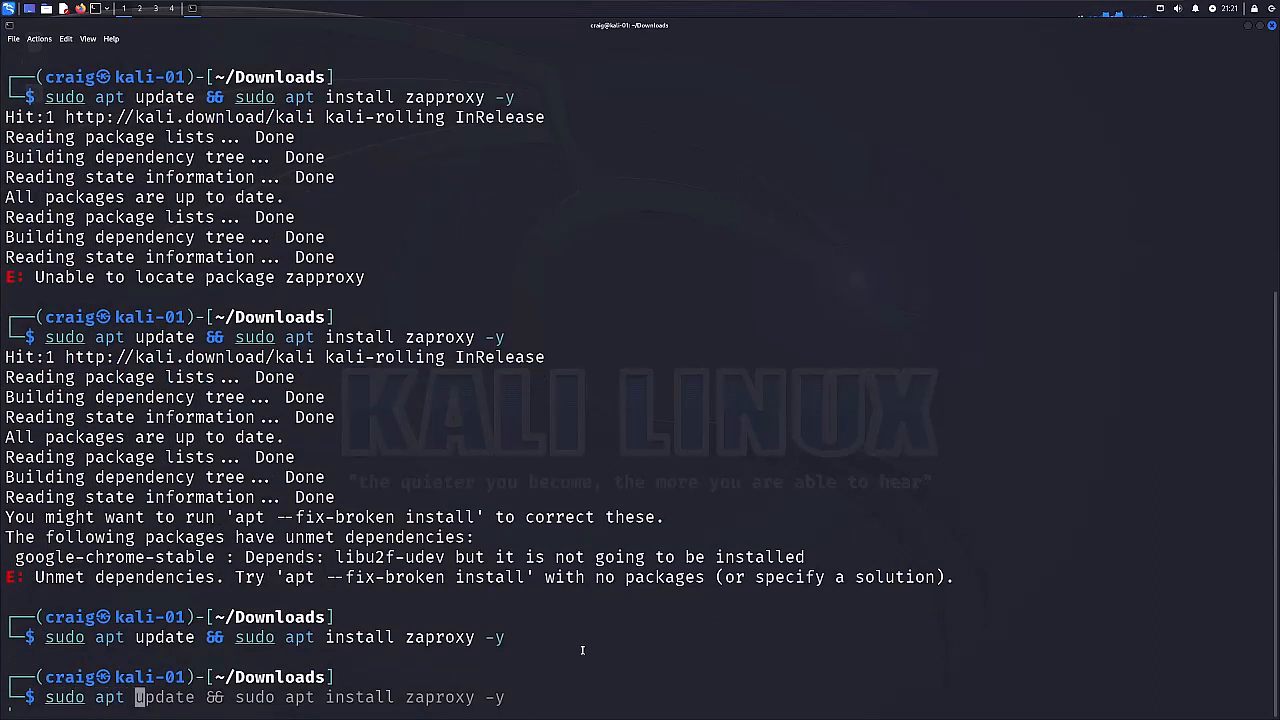
{"action": "type", "text": "--fix"}
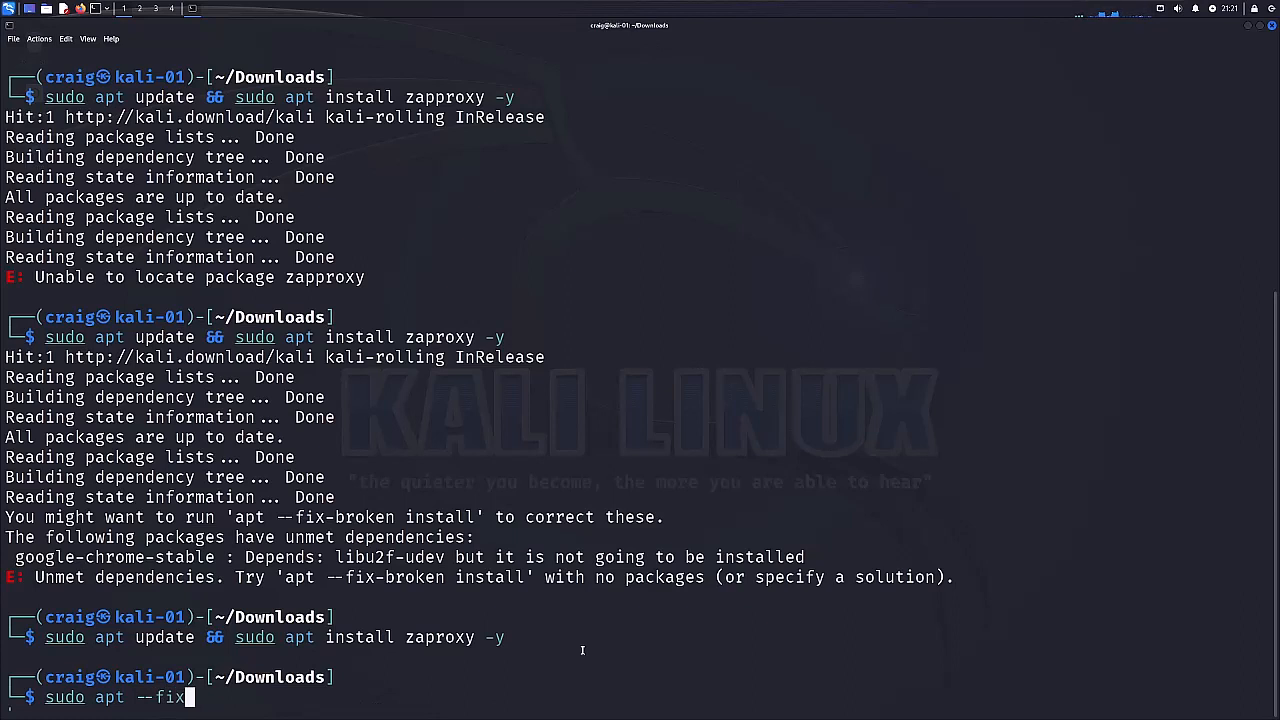
{"action": "type", "text": "-browk"}
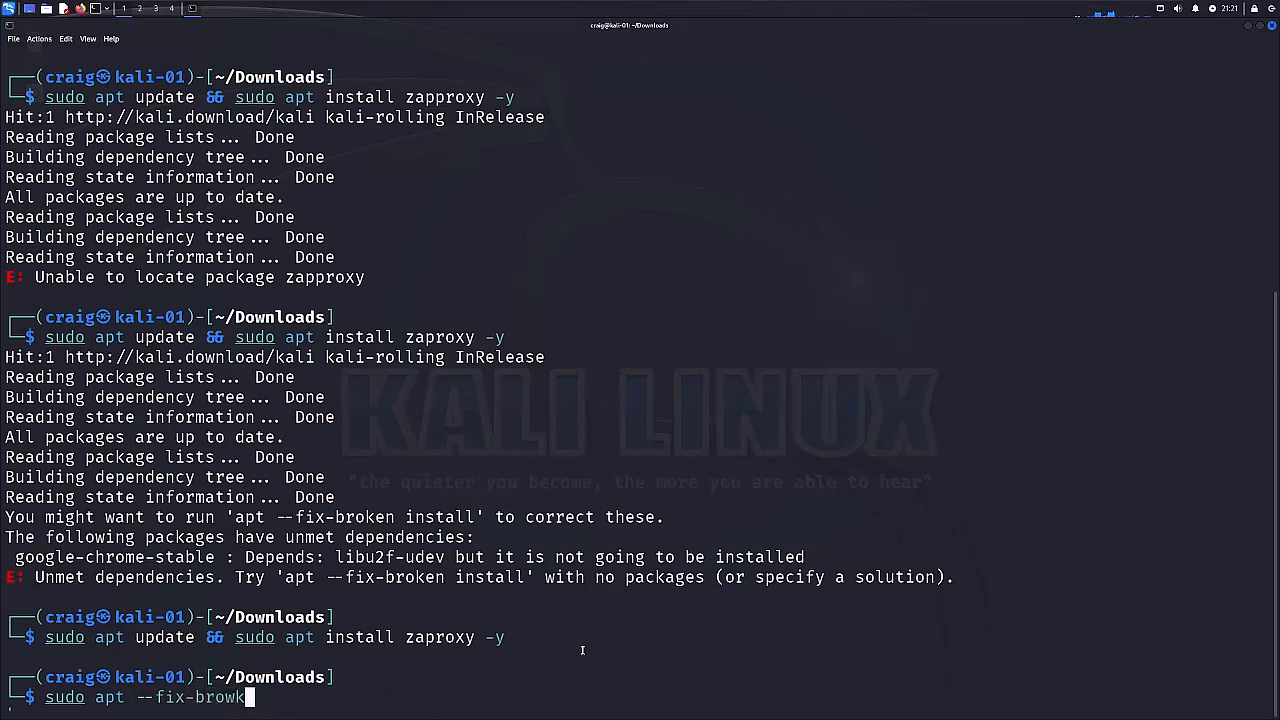
{"action": "key", "text": "BackSpace"}
{"action": "key", "text": "BackSpace"}
{"action": "type", "text": "ken insta"}
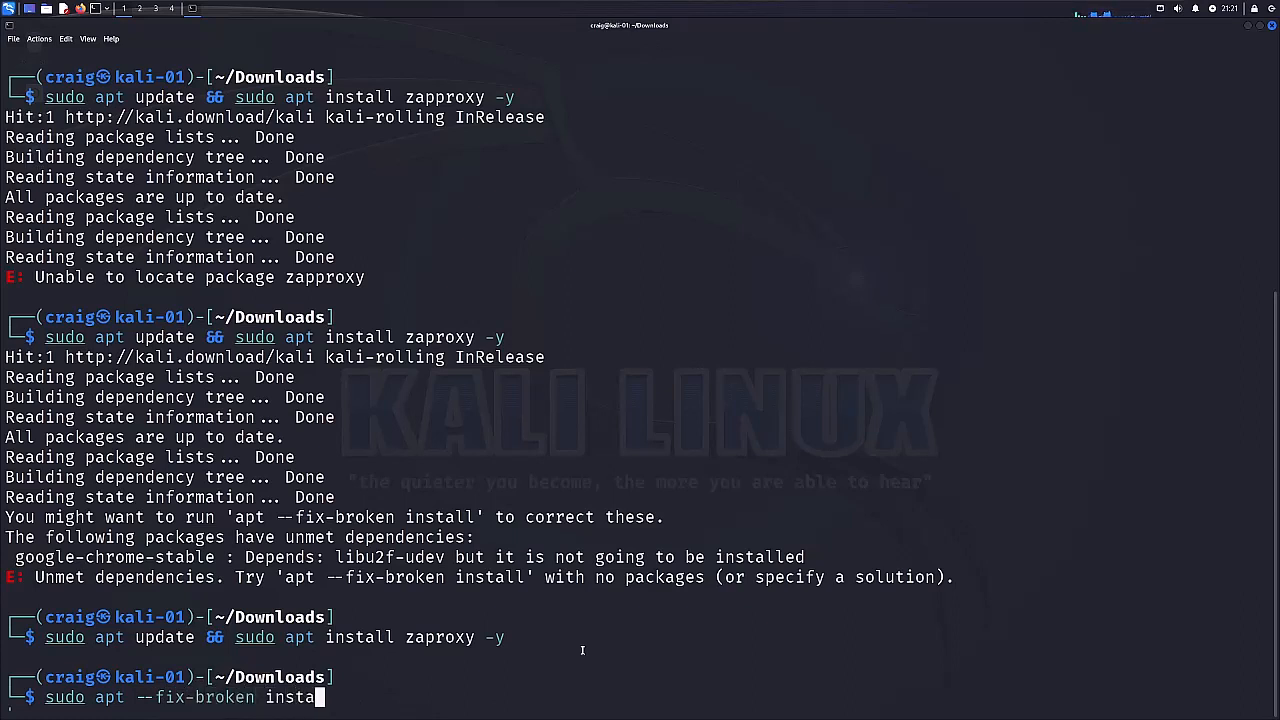
{"action": "type", "text": "ll"}
{"action": "key", "text": "Return"}
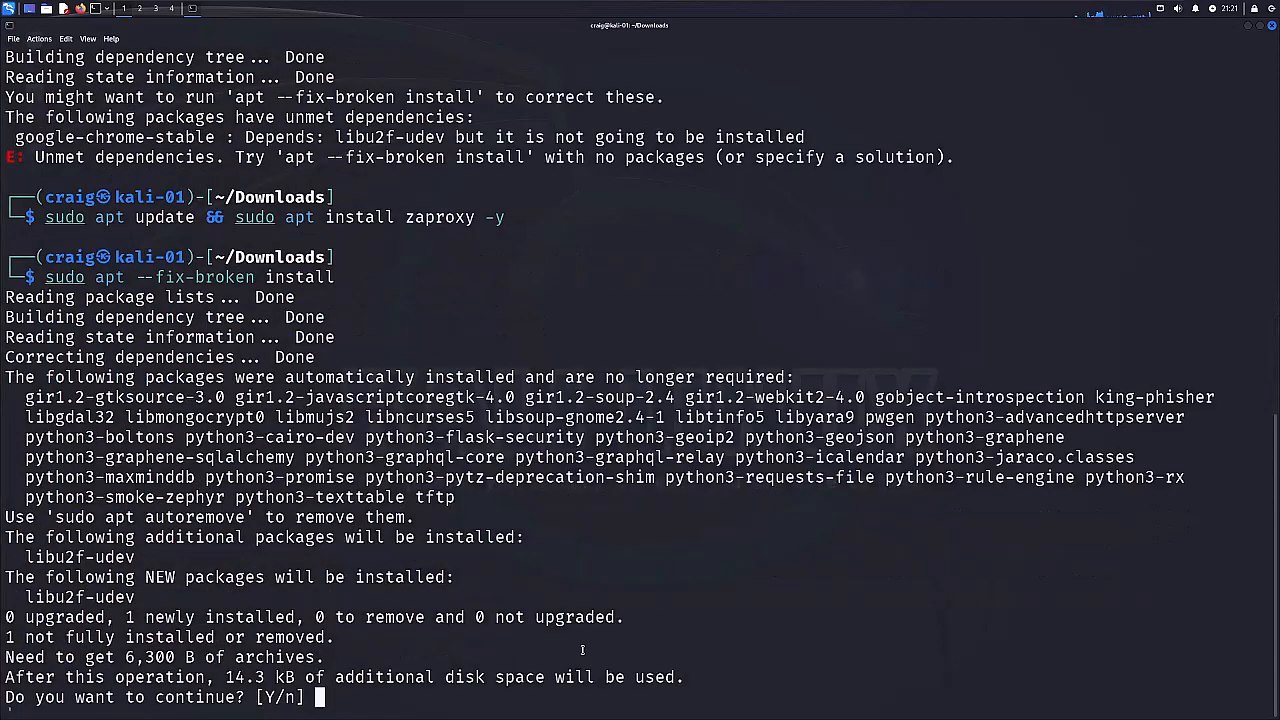
{"action": "type", "text": "y"}
{"action": "key", "text": "Return"}
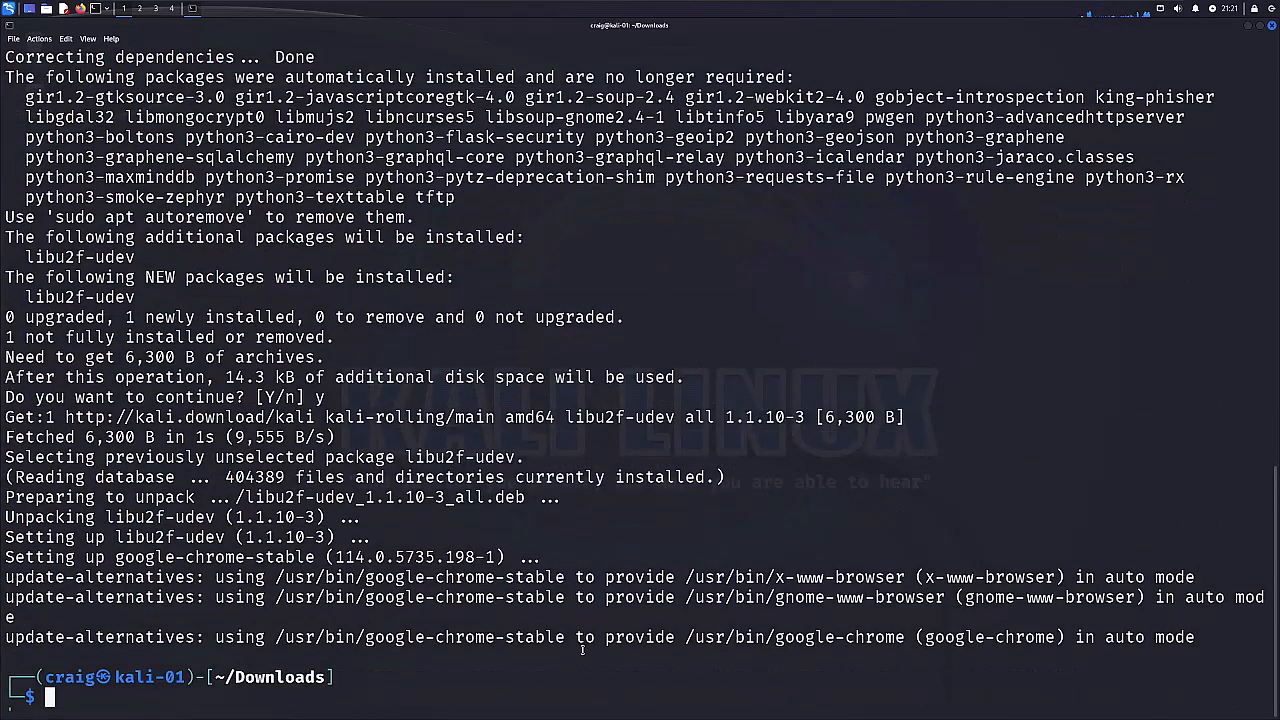
Rerun the earlier sudo apt update && sudo apt install zaproxy -y command to install ZAP.
{"action": "key", "text": "Up"}
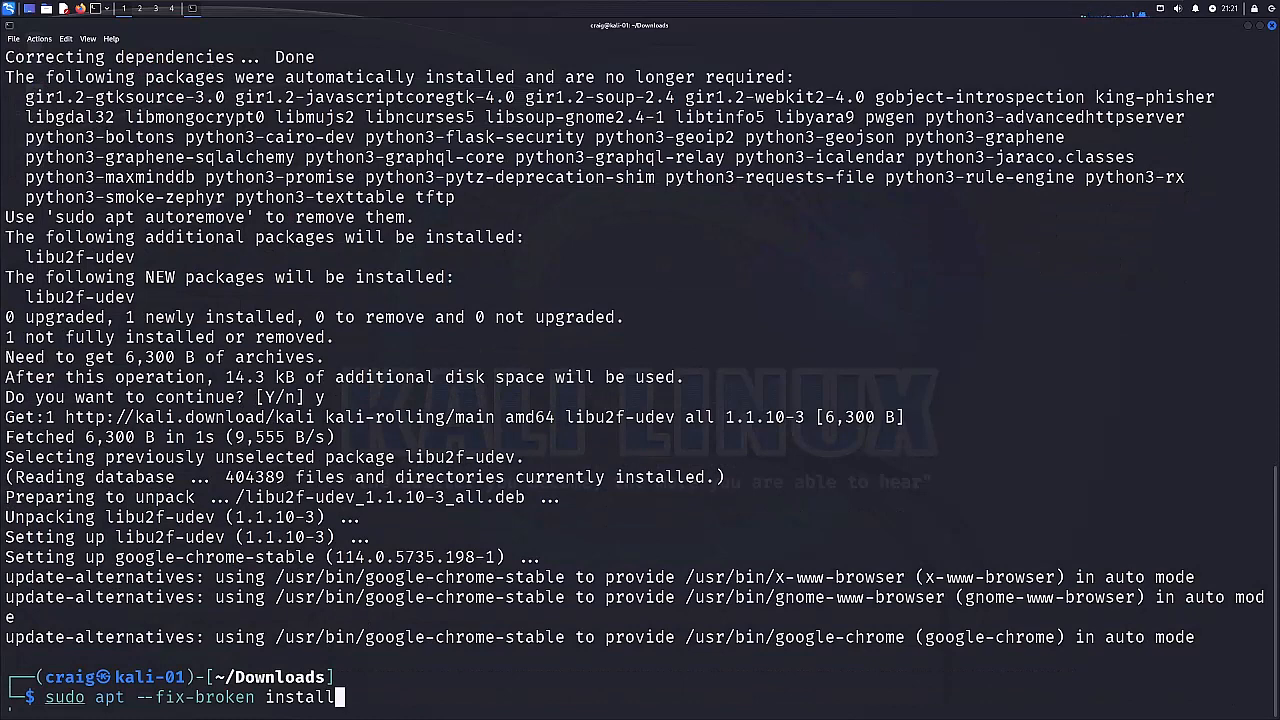
{"action": "key", "text": "Up"}
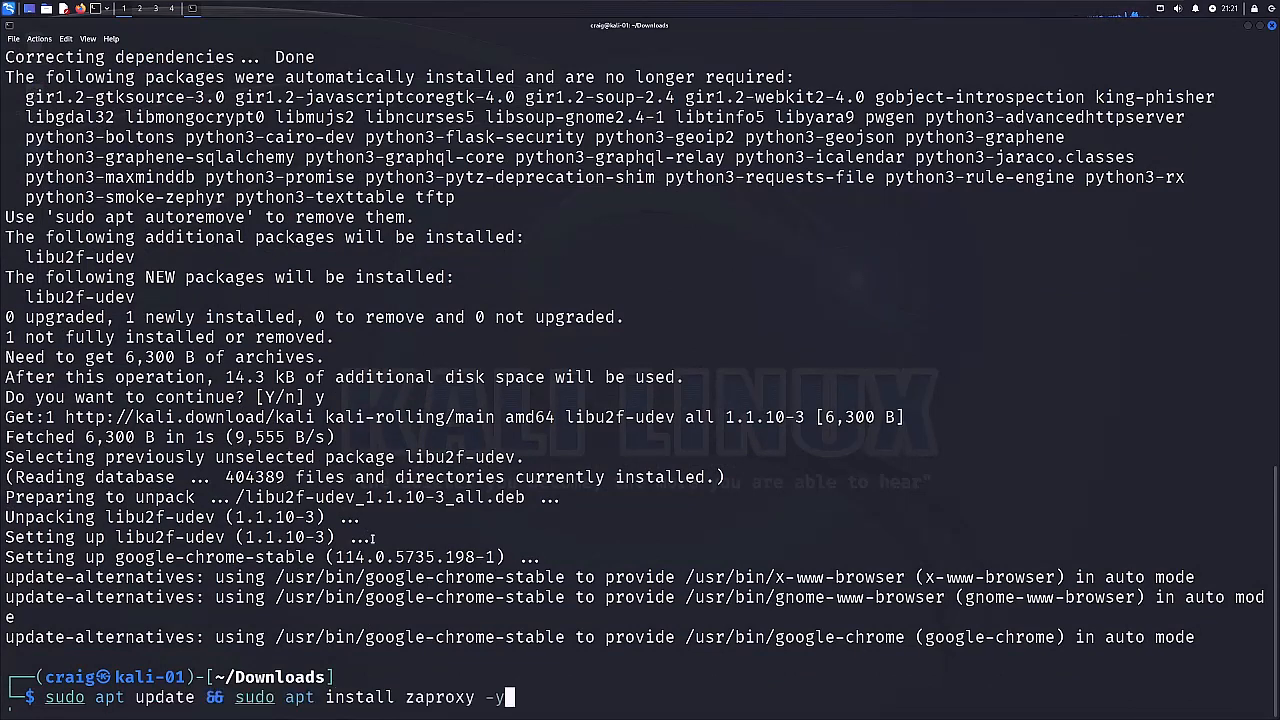
{"action": "key", "text": "Return"}
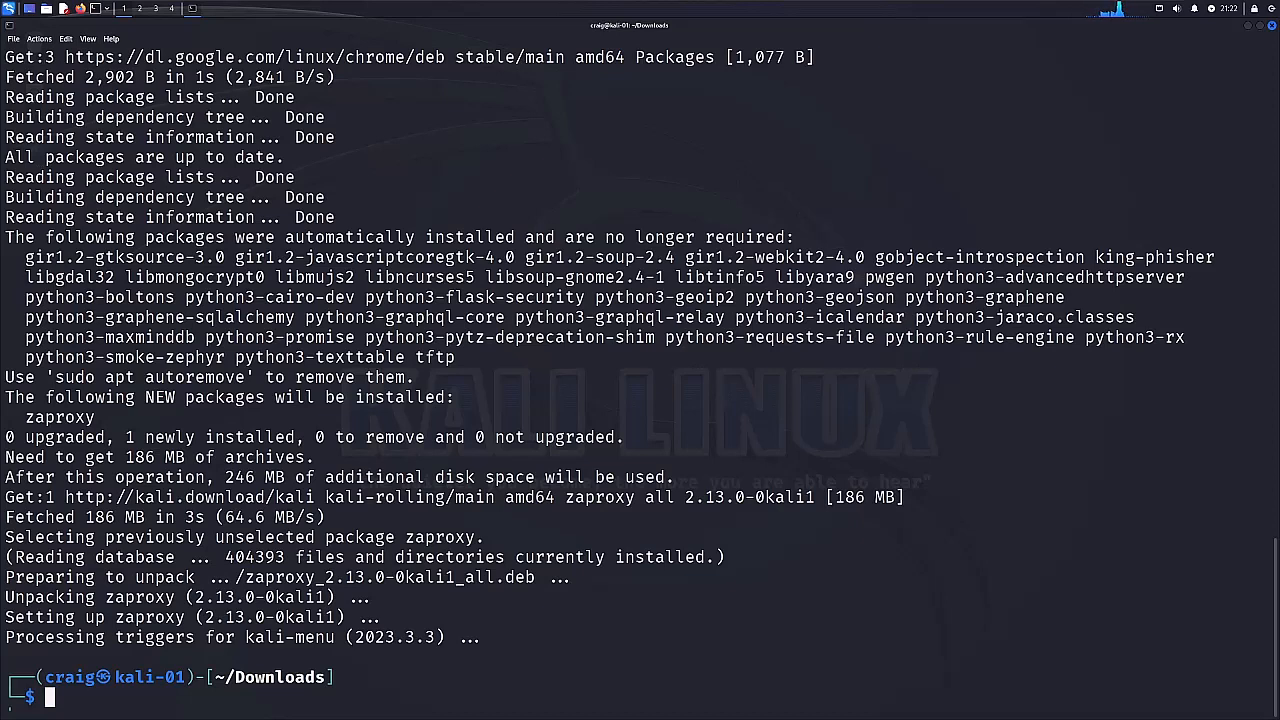
{"action": "key", "text": "Up"}
{"action": "key", "text": "Up"}
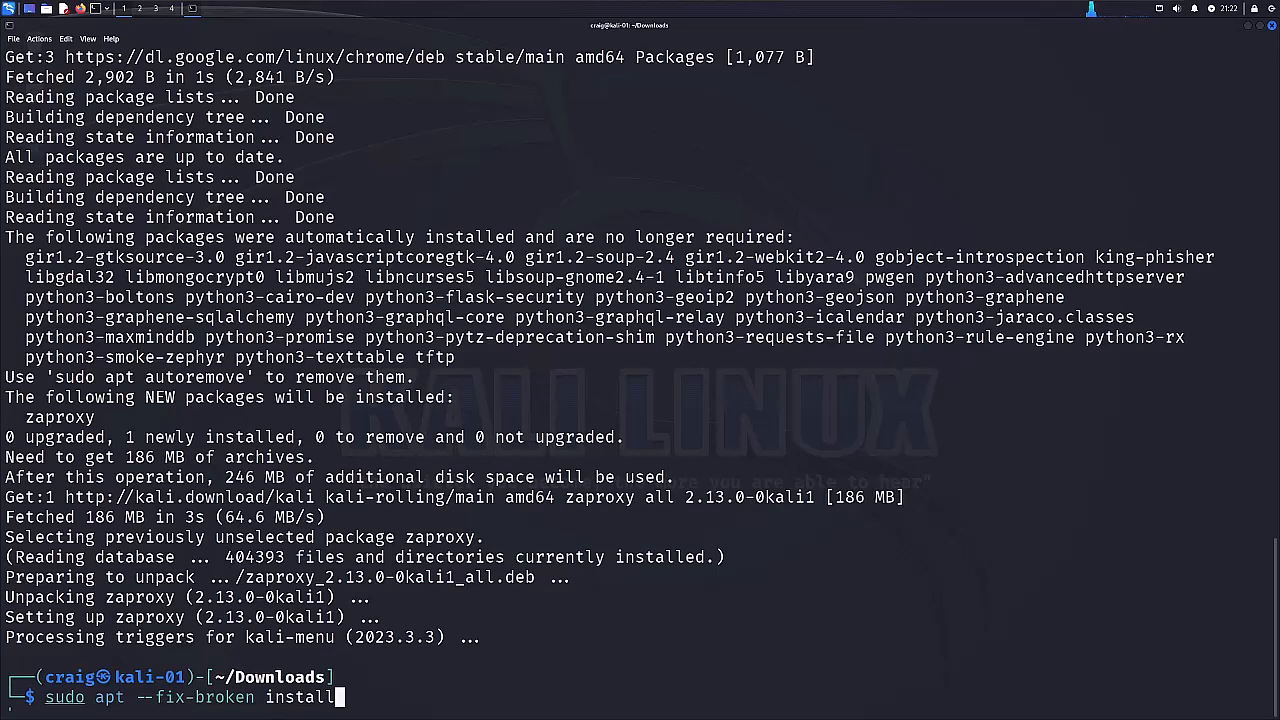
{"action": "key", "text": "BackSpace"}
{"action": "key", "text": "BackSpace"}
{"action": "key", "text": "BackSpace"}
{"action": "key", "text": "BackSpace"}
{"action": "key", "text": "BackSpace"}
{"action": "key", "text": "BackSpace"}
{"action": "key", "text": "BackSpace"}
{"action": "key", "text": "BackSpace"}
{"action": "key", "text": "BackSpace"}
{"action": "key", "text": "BackSpace"}
{"action": "key", "text": "BackSpace"}
{"action": "key", "text": "BackSpace"}
{"action": "key", "text": "BackSpace"}
{"action": "key", "text": "BackSpace"}
{"action": "key", "text": "BackSpace"}
{"action": "key", "text": "BackSpace"}
{"action": "key", "text": "BackSpace"}
{"action": "key", "text": "BackSpace"}
{"action": "key", "text": "BackSpace"}
{"action": "key", "text": "BackSpace"}
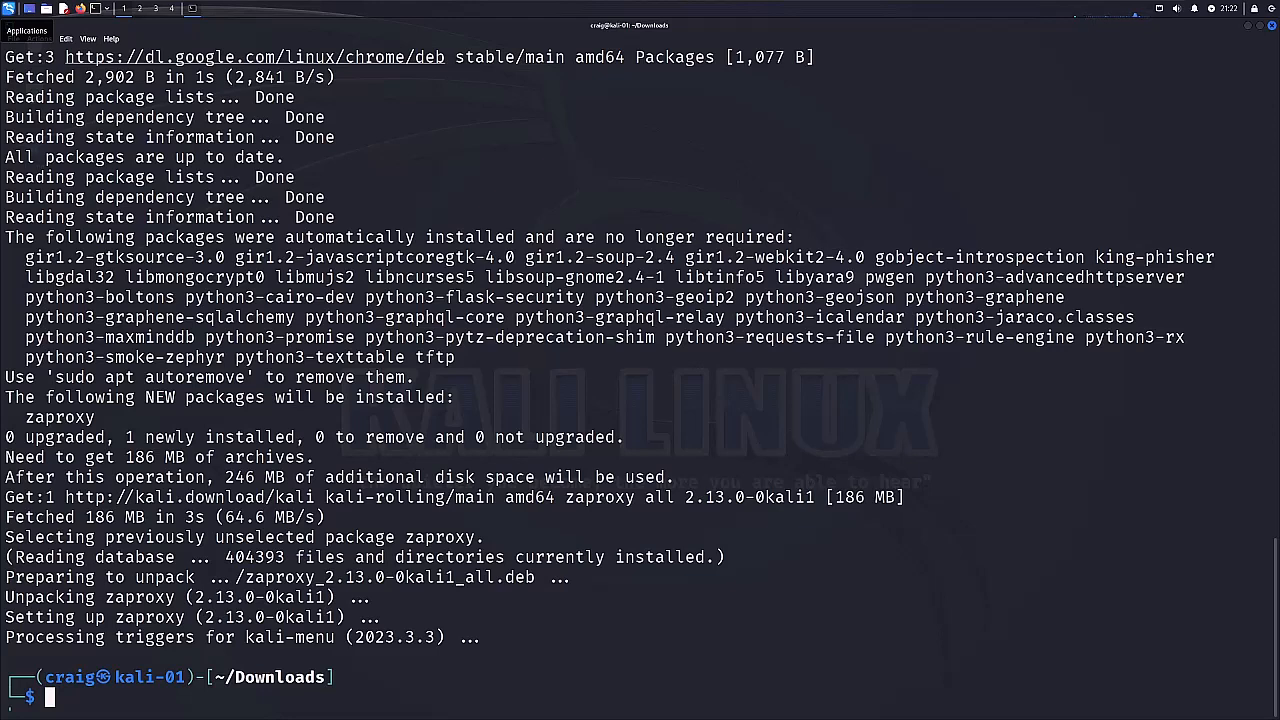
Reuse the last update and install command with the package changed to docker.io, and run it to install Docker.
{"action": "key", "text": "Up"}
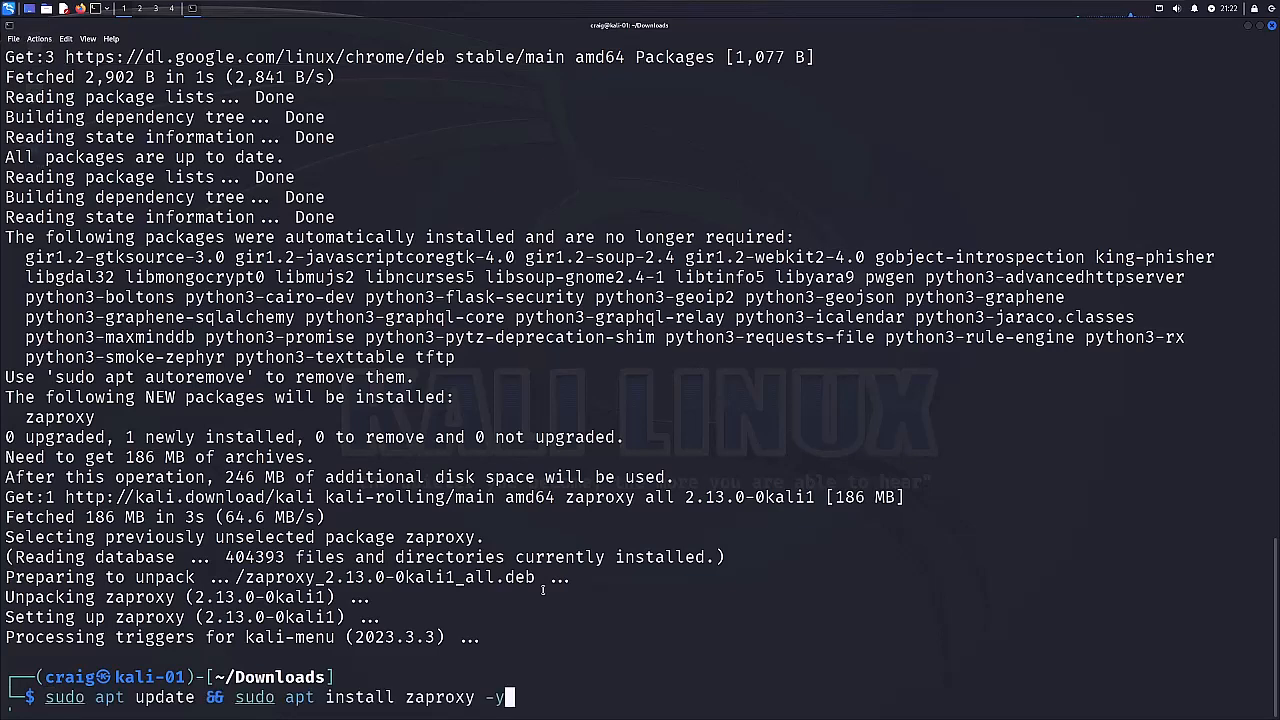
{"action": "key", "text": "Left"}
{"action": "key", "text": "Left"}
{"action": "key", "text": "Left"}
{"action": "key", "text": "Left"}
{"action": "key", "text": "BackSpace"}
{"action": "key", "text": "BackSpace"}
{"action": "key", "text": "BackSpace"}
{"action": "key", "text": "BackSpace"}
{"action": "key", "text": "BackSpace"}
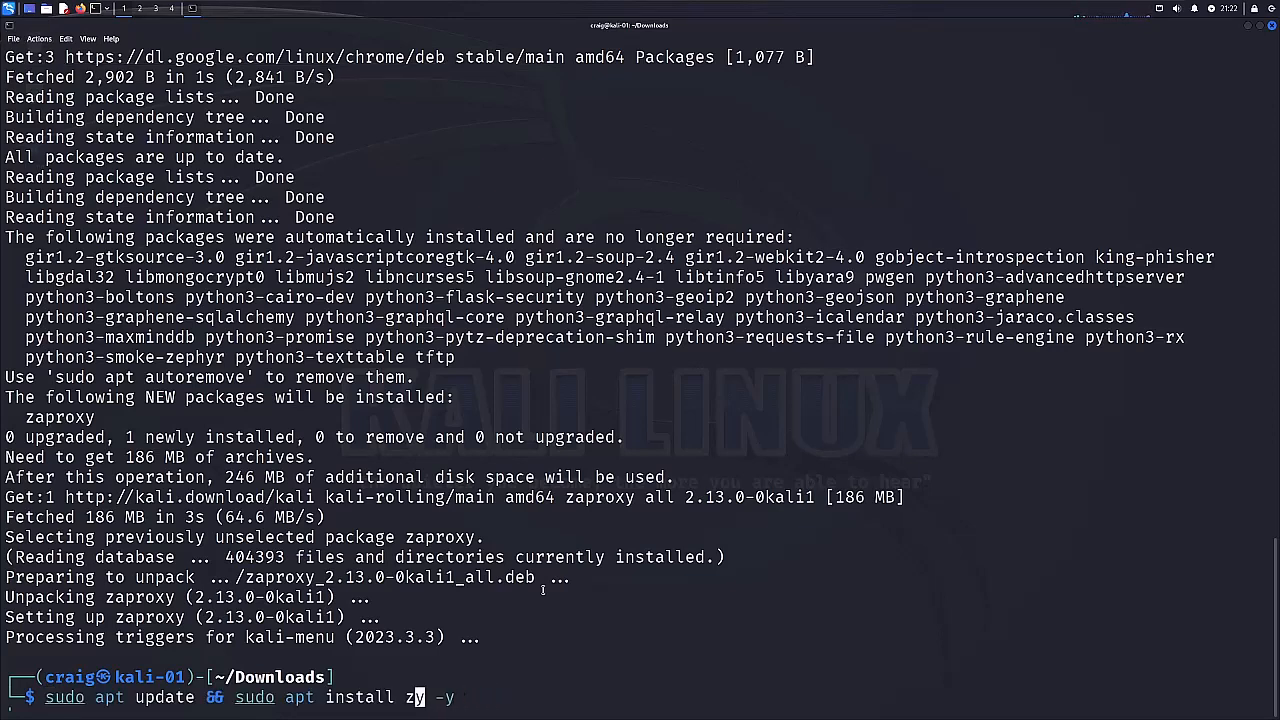
{"action": "key", "text": "Right"}
{"action": "key", "text": "BackSpace"}
{"action": "key", "text": "BackSpace"}
{"action": "type", "text": "dpo"}
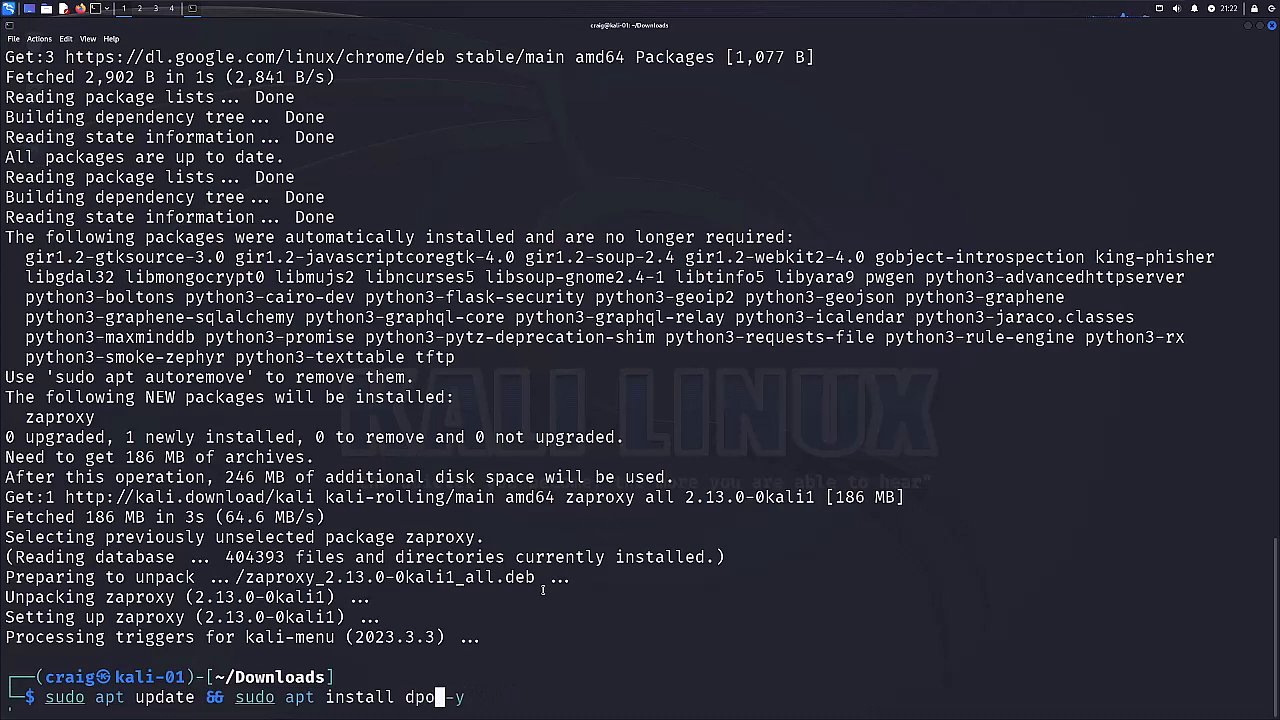
{"action": "key", "text": "BackSpace"}
{"action": "type", "text": "cke"}
{"action": "key", "text": "BackSpace"}
{"action": "type", "text": "ocker"}
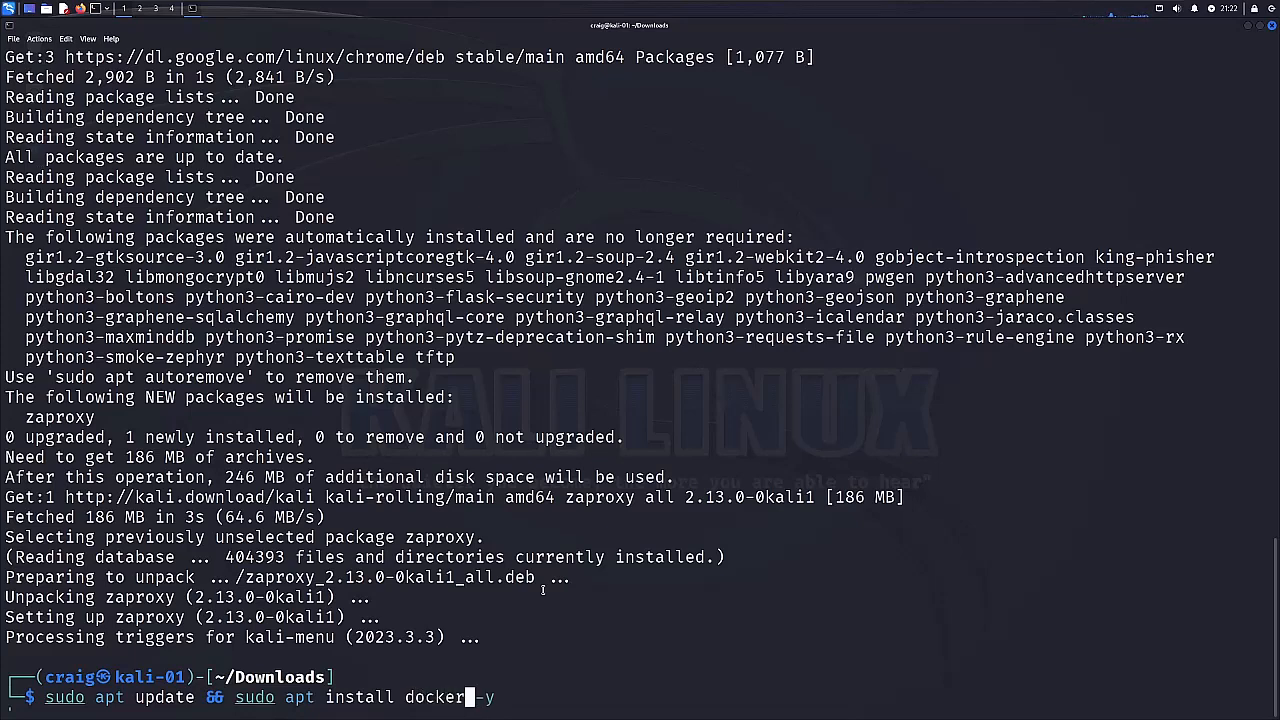
{"action": "type", "text": ".io"}
{"action": "key", "text": "Return"}
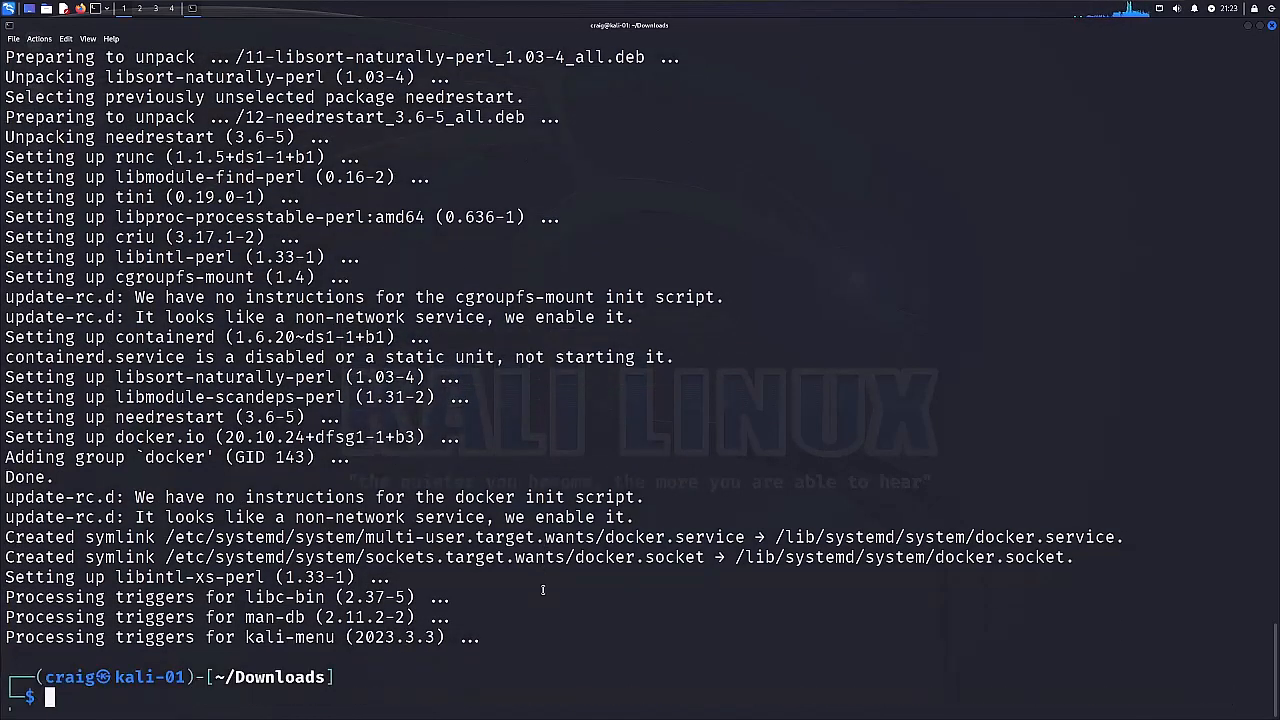
Enable and start the Docker service with sudo systemctl enable docker --now, and run docker to check that the command works.
{"action": "key", "text": "Up"}
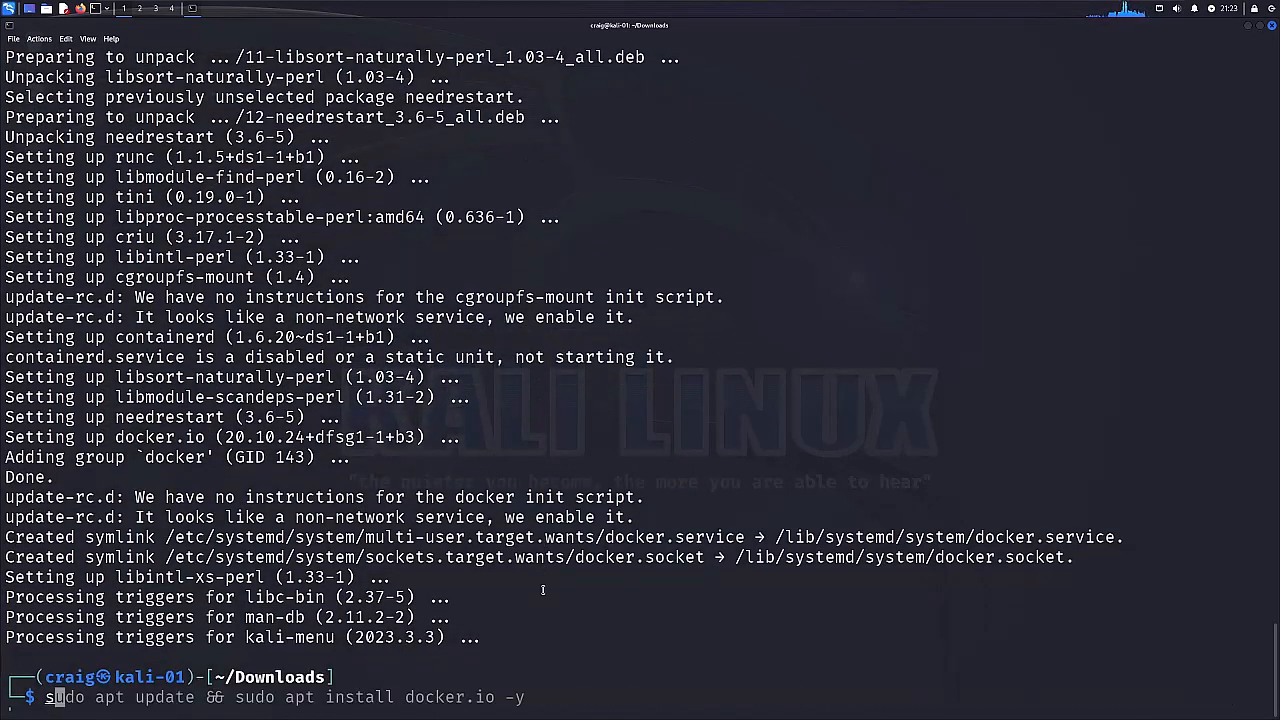
{"action": "key", "text": "Home"}
{"action": "key", "text": "Right"}
{"action": "key", "text": "Right"}
{"action": "key", "text": "Right"}
{"action": "key", "text": "Right"}
{"action": "key", "text": "Right"}
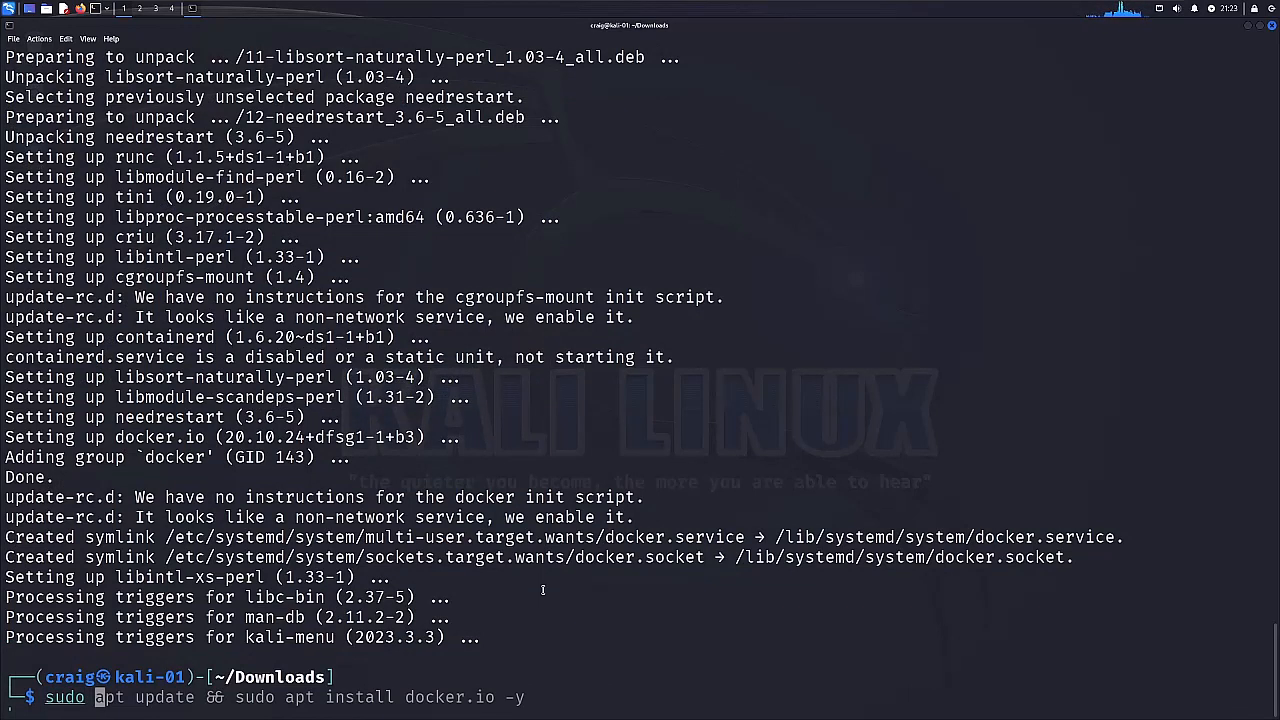
{"action": "key", "text": "ctrl+k"}
{"action": "type", "text": "system"}
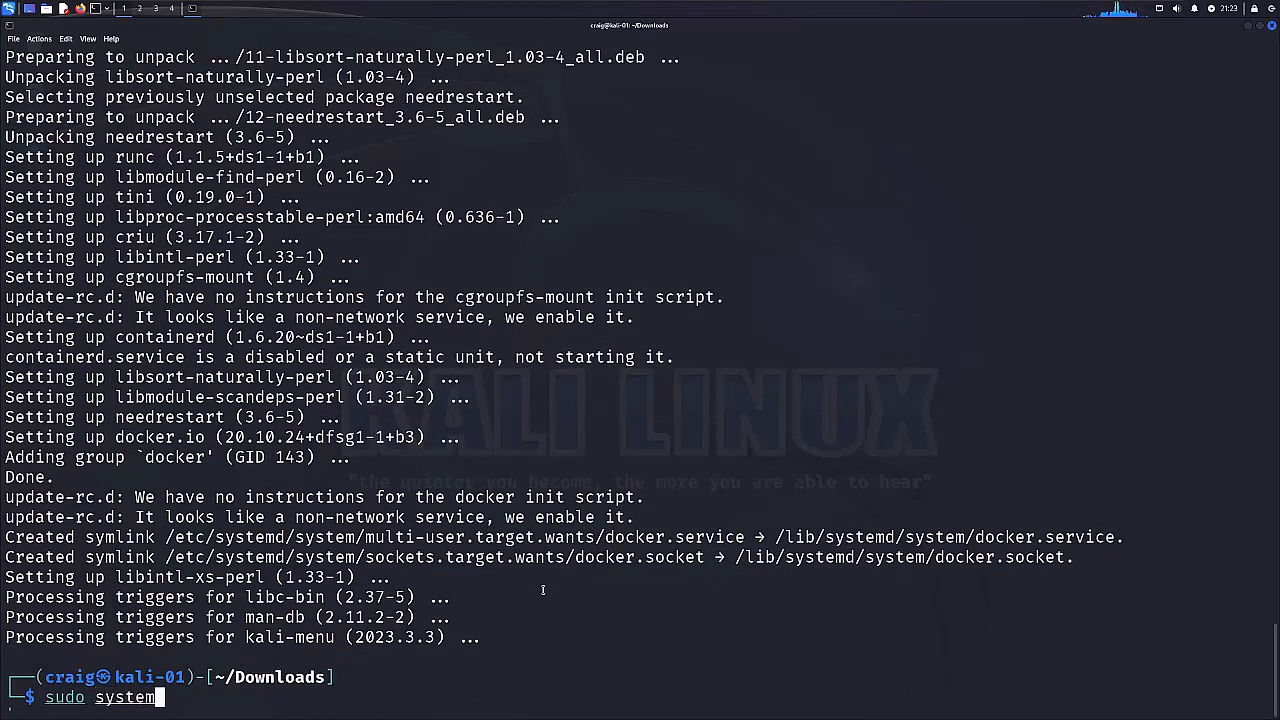
{"action": "type", "text": "ctl "}
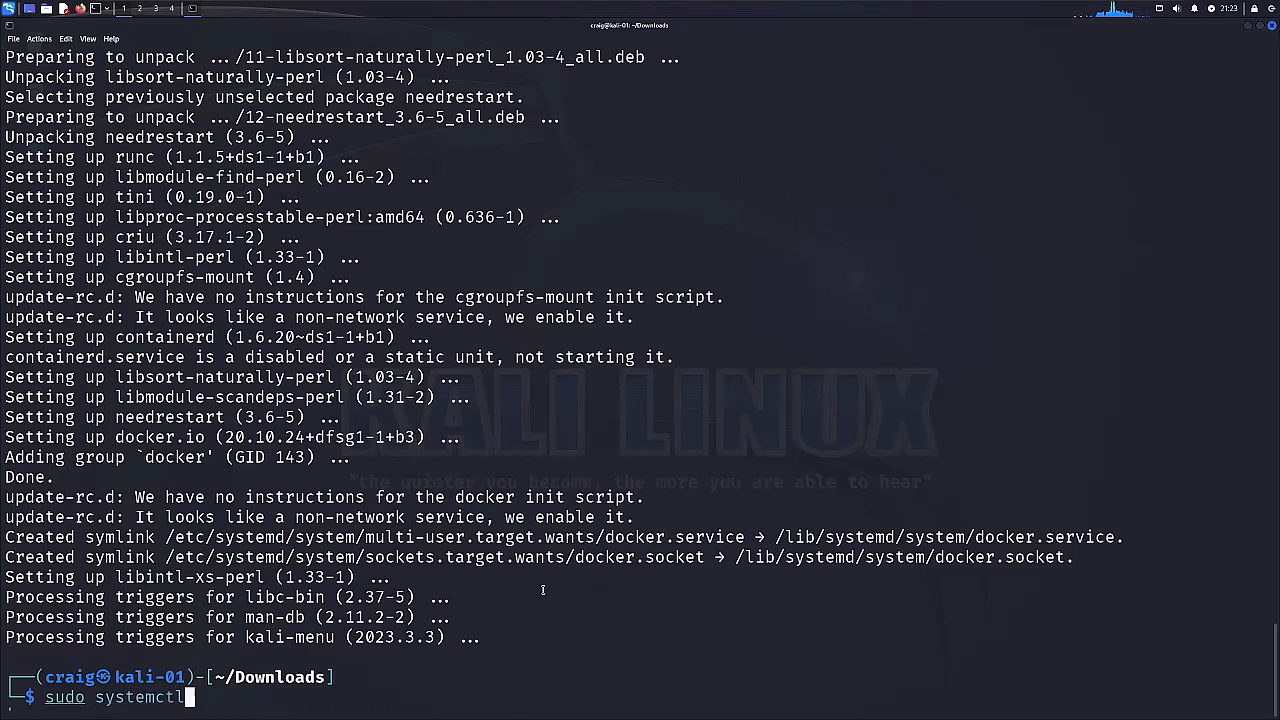
{"action": "type", "text": "enab"}
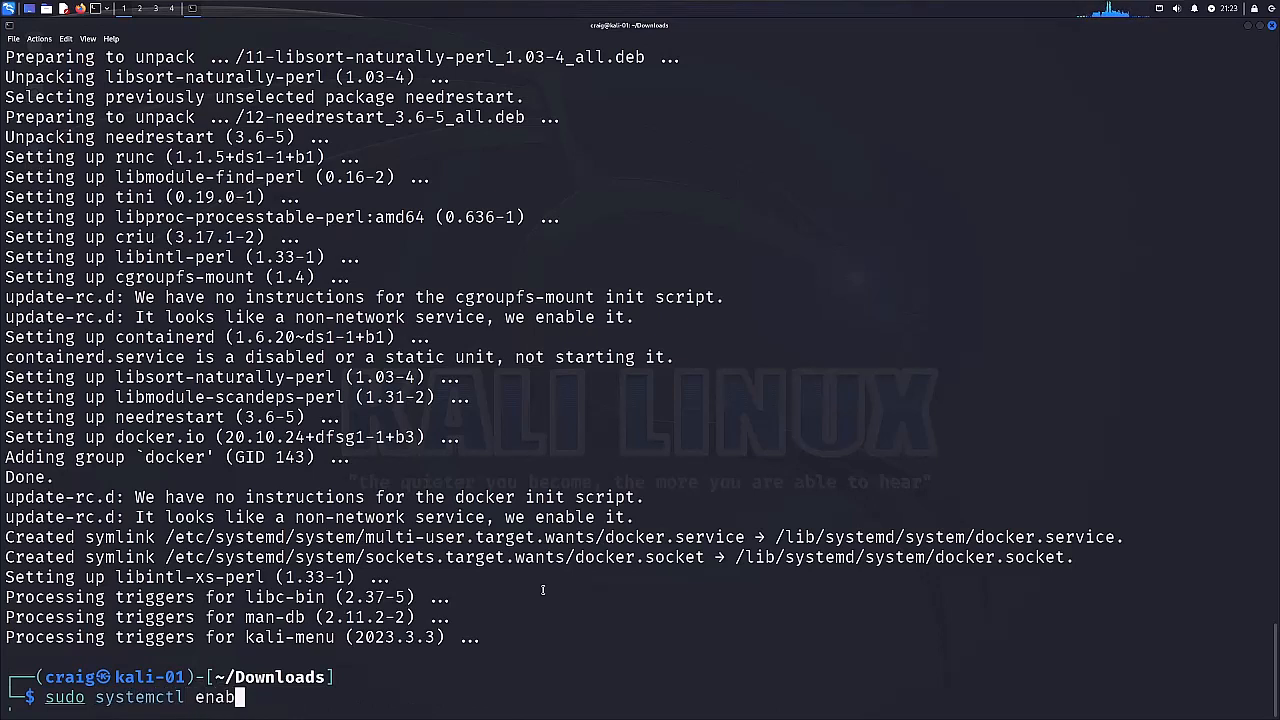
{"action": "type", "text": "le docker"}
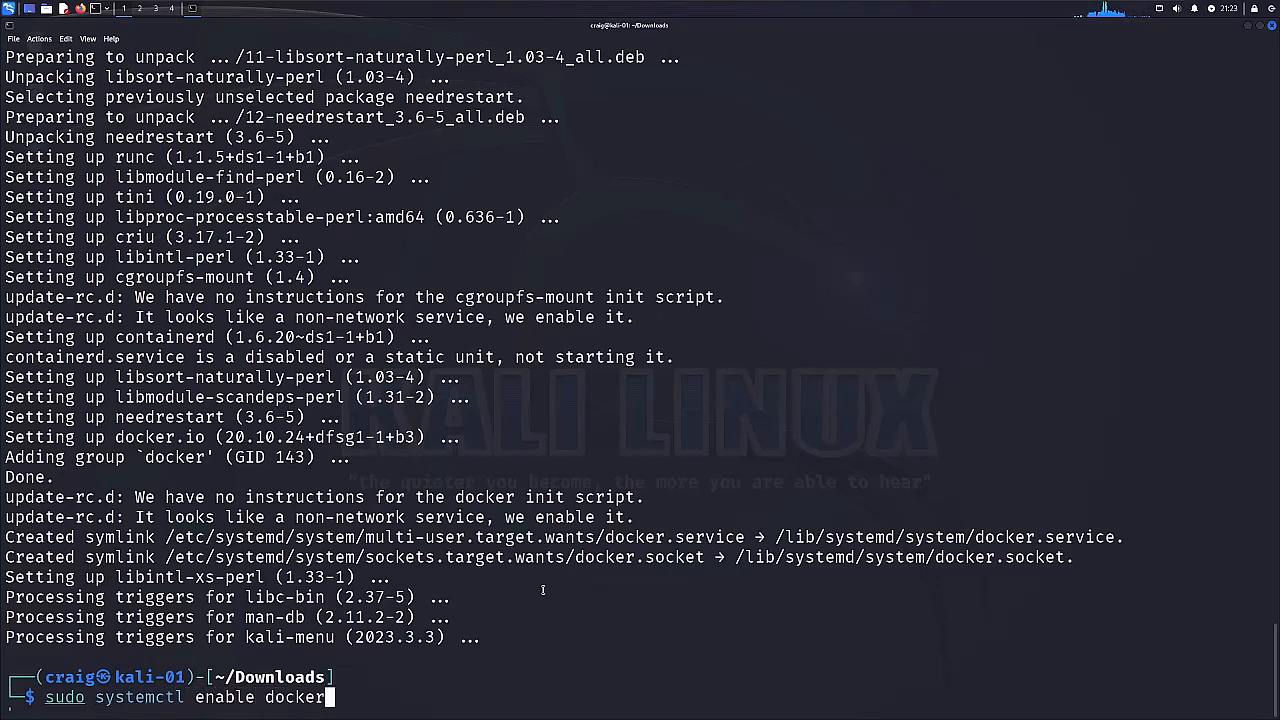
{"action": "type", "text": " --now"}
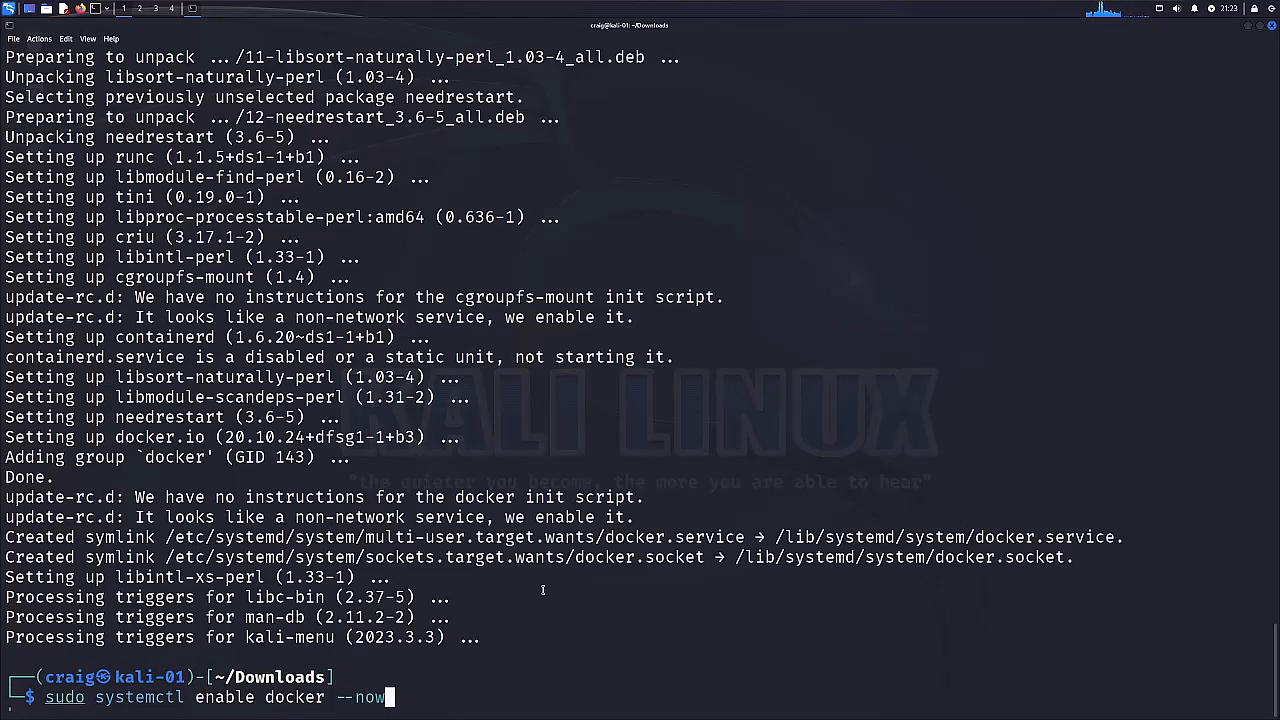
{"action": "key", "text": "Return"}
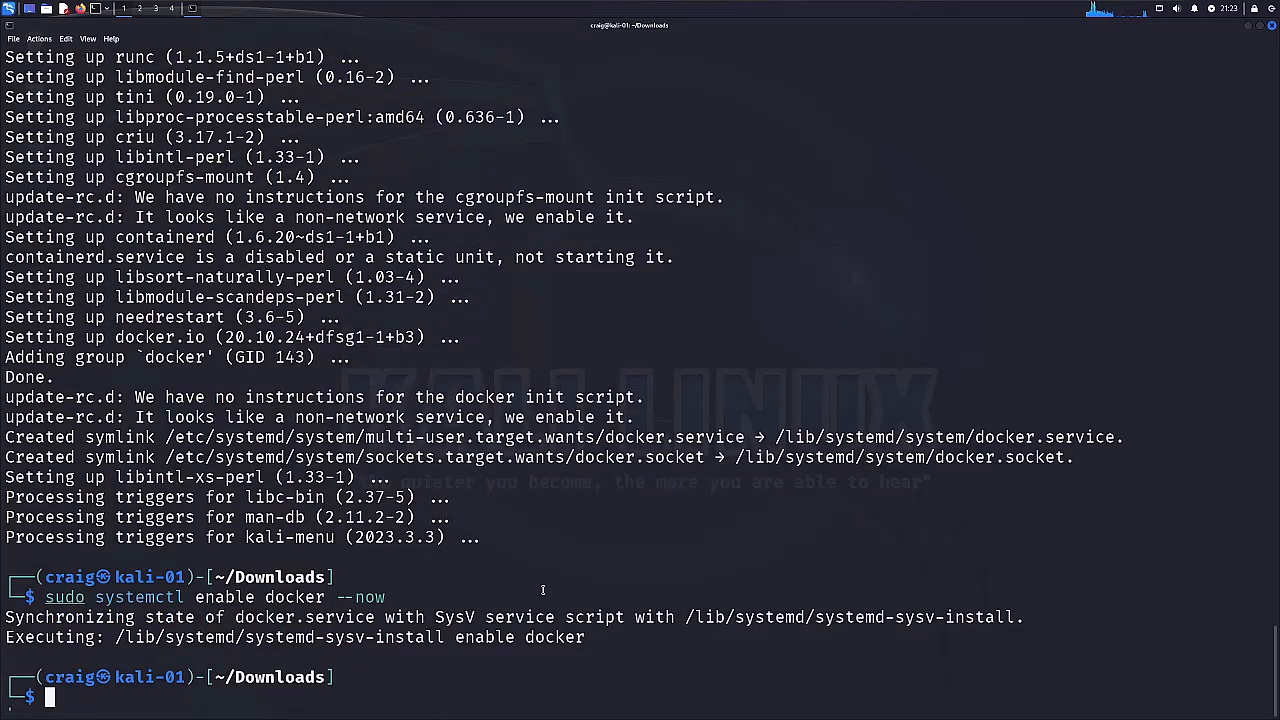
{"action": "type", "text": "docker"}
{"action": "key", "text": "Return"}
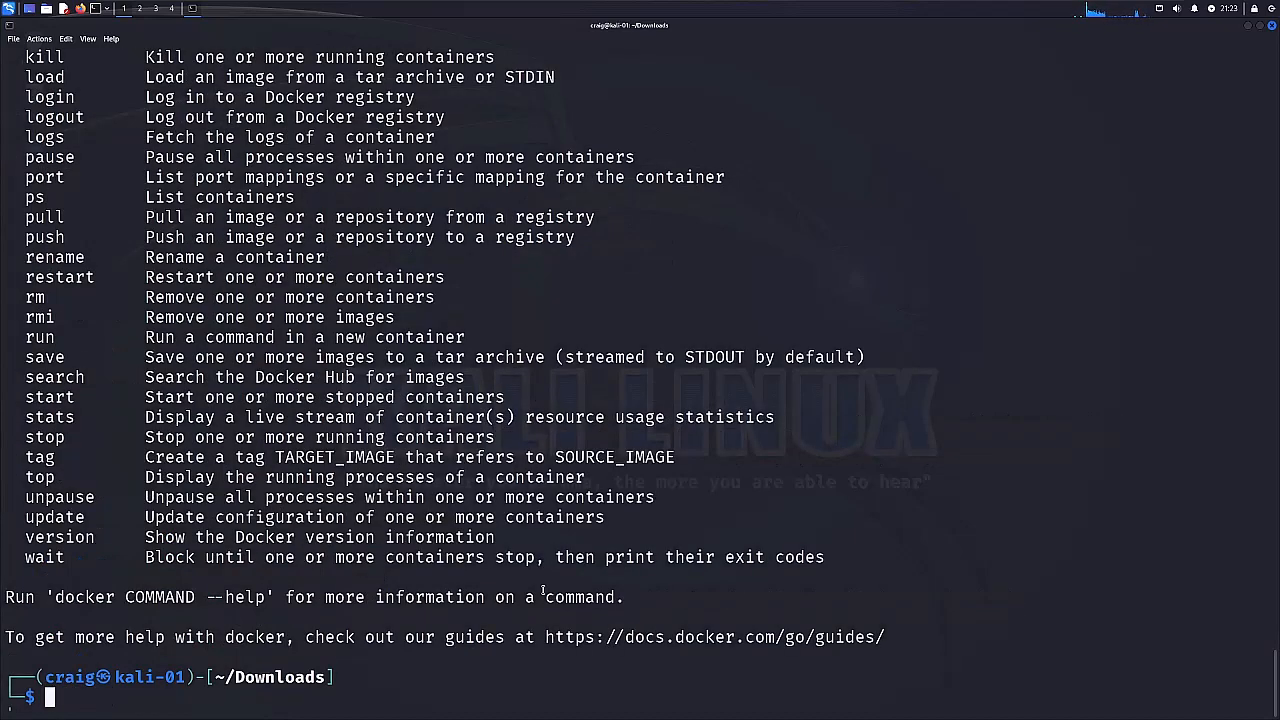
Add the current user to the docker group with sudo usermod -aG docker $USER.
{"action": "type", "text": "sudo"}
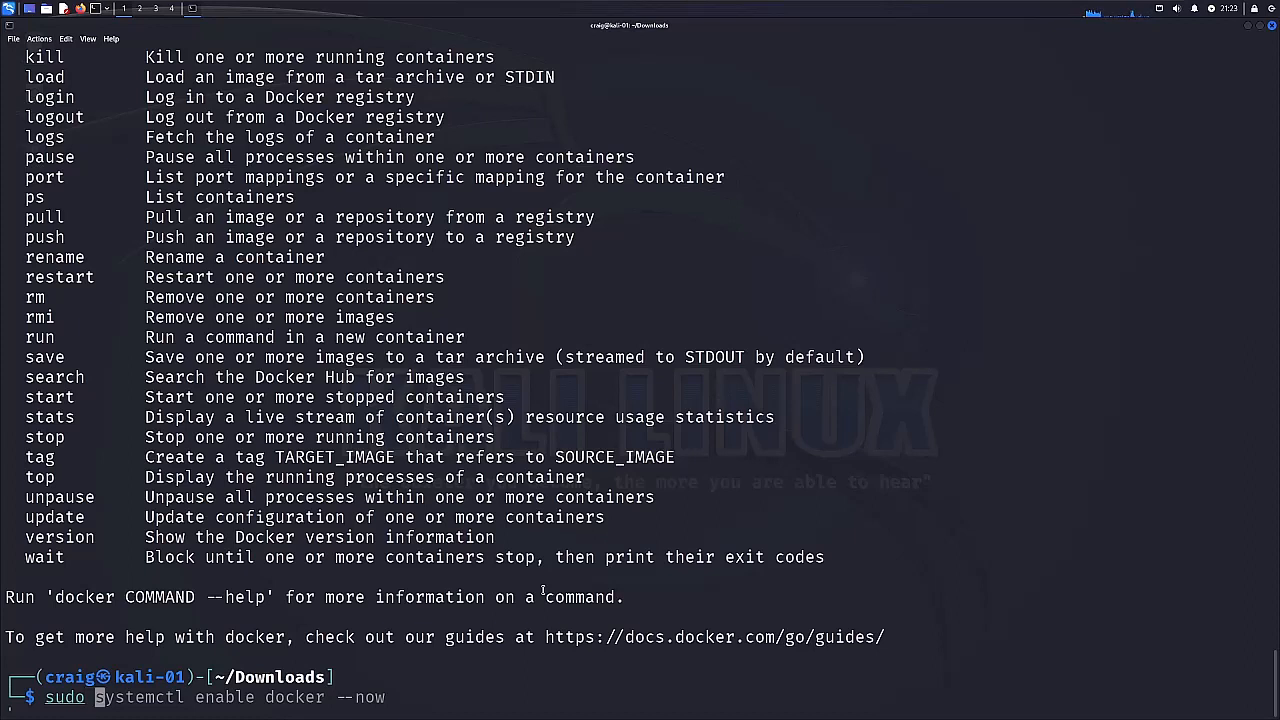
{"action": "type", "text": " user"}
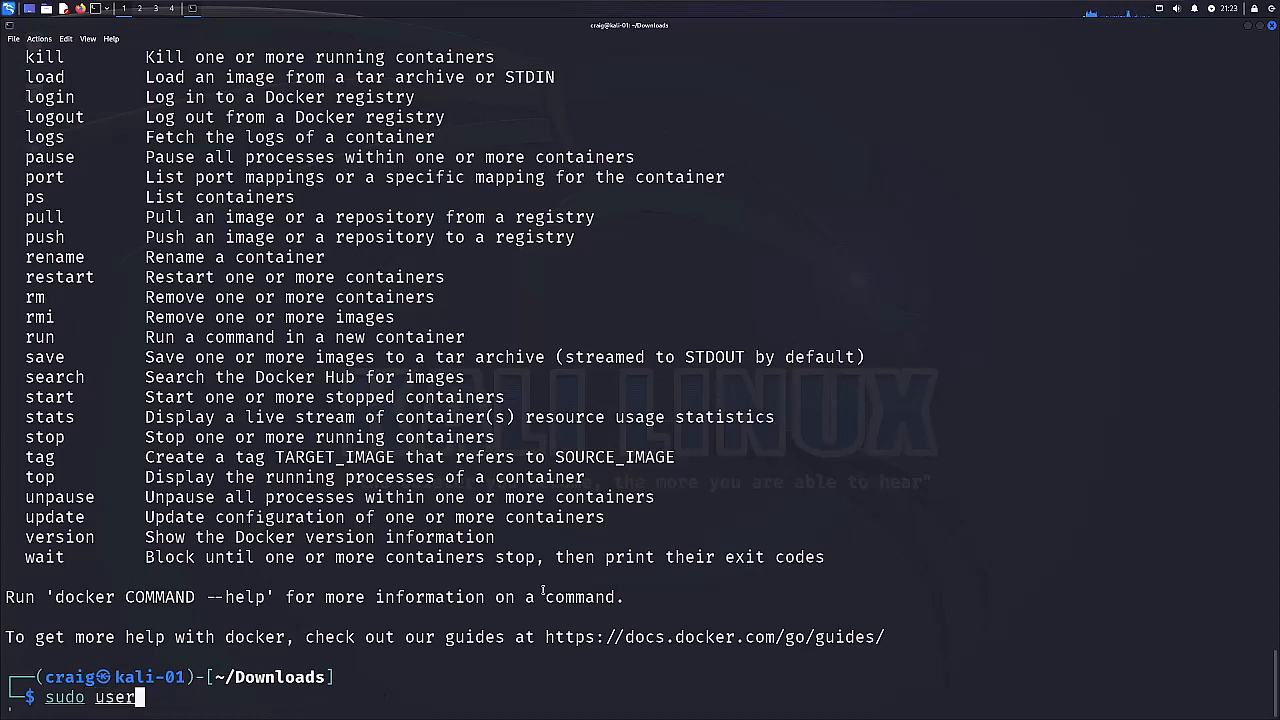
{"action": "type", "text": "mod -"}
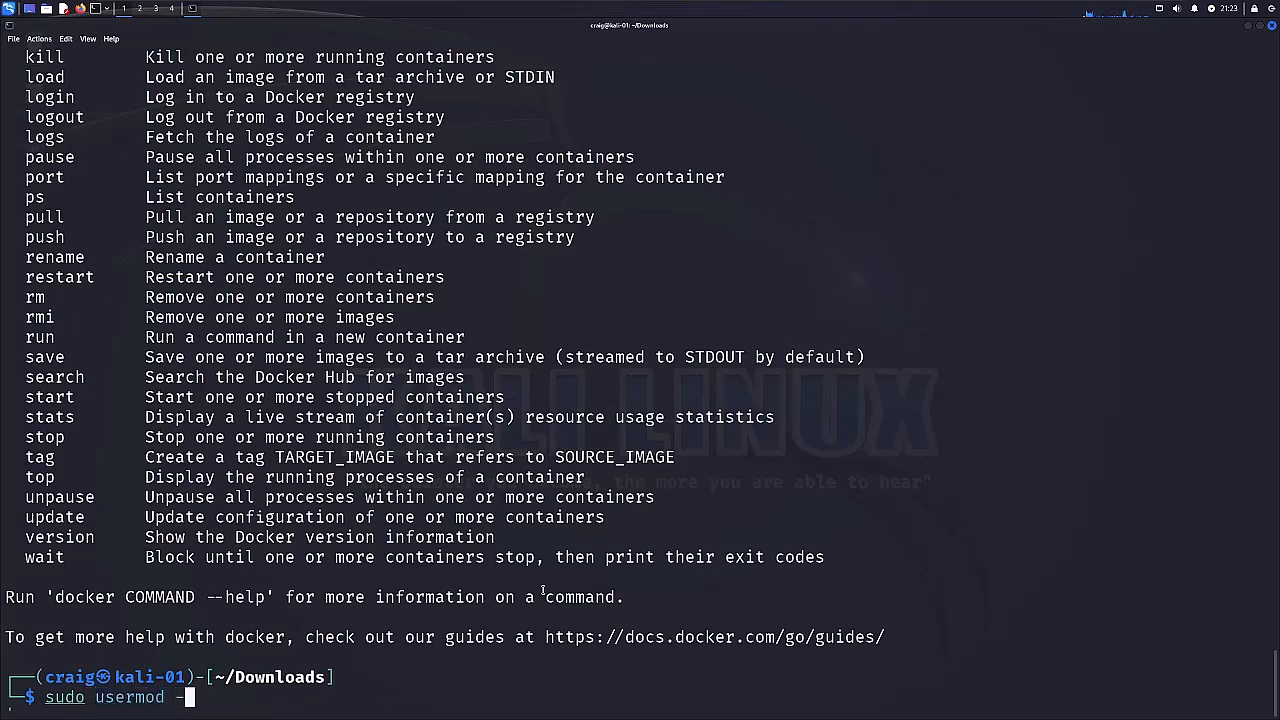
{"action": "type", "text": "aG docker"}
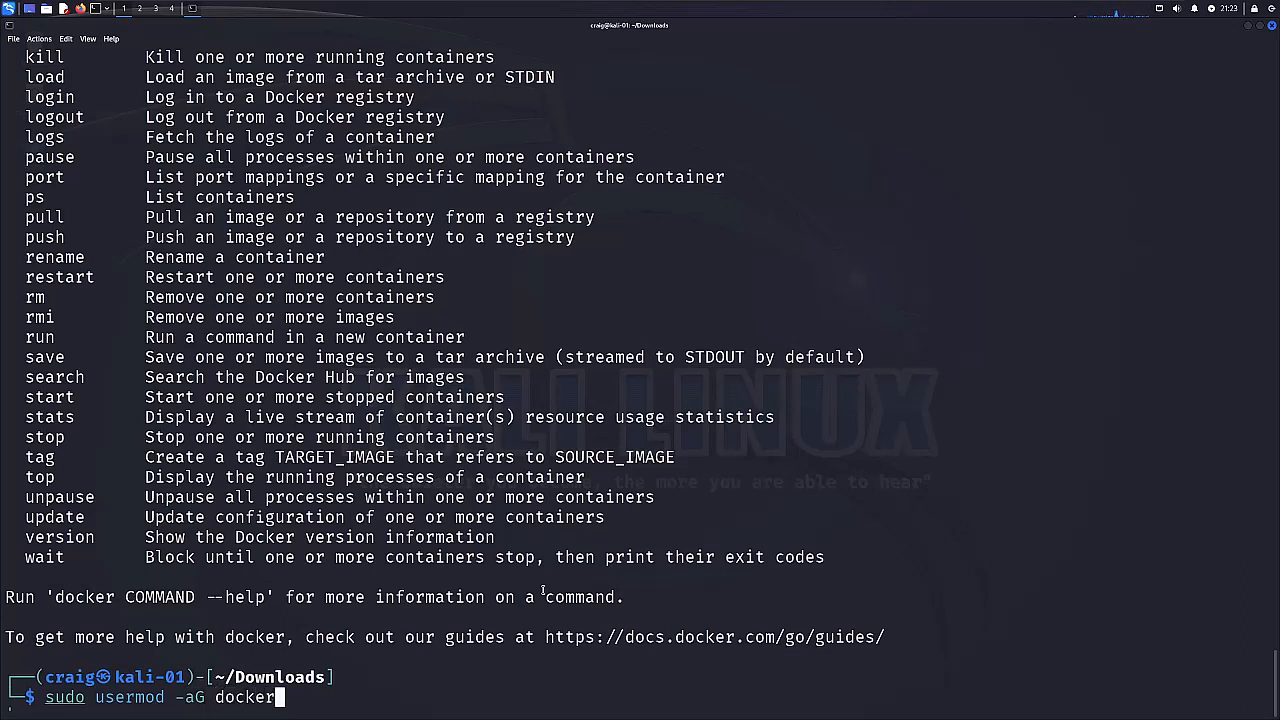
{"action": "type", "text": " $USER"}
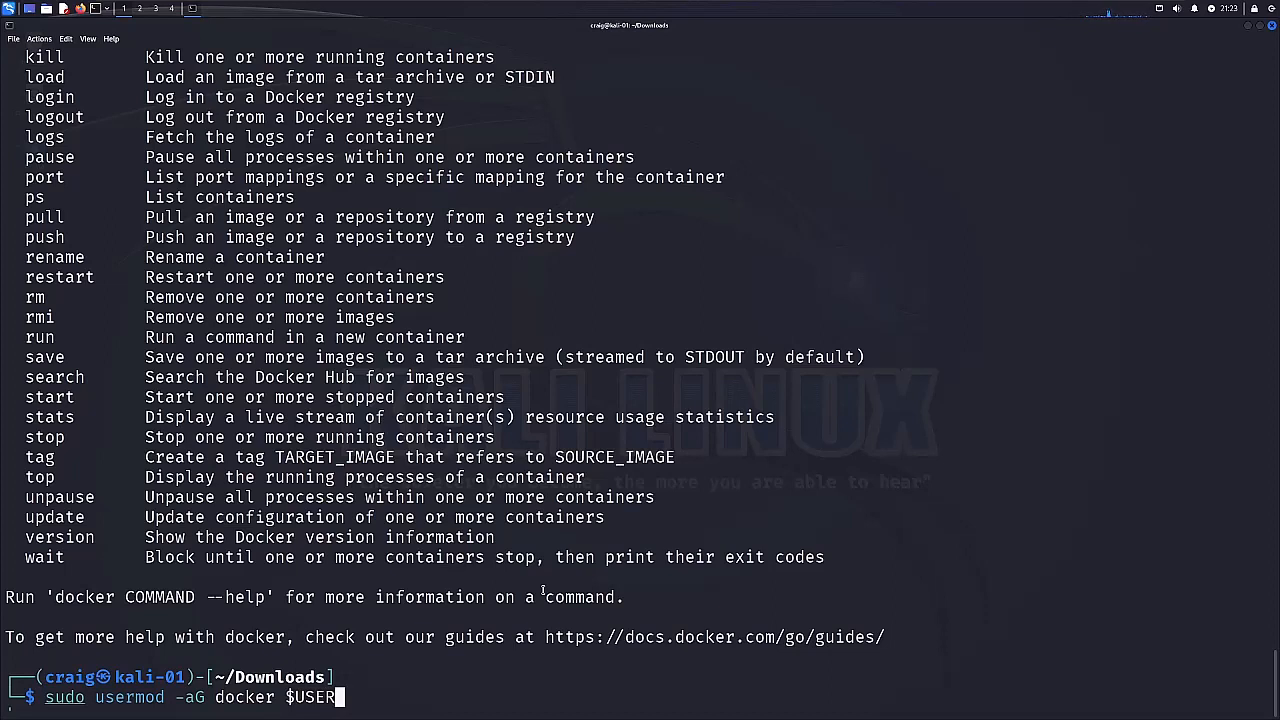
{"action": "key", "text": "Return"}
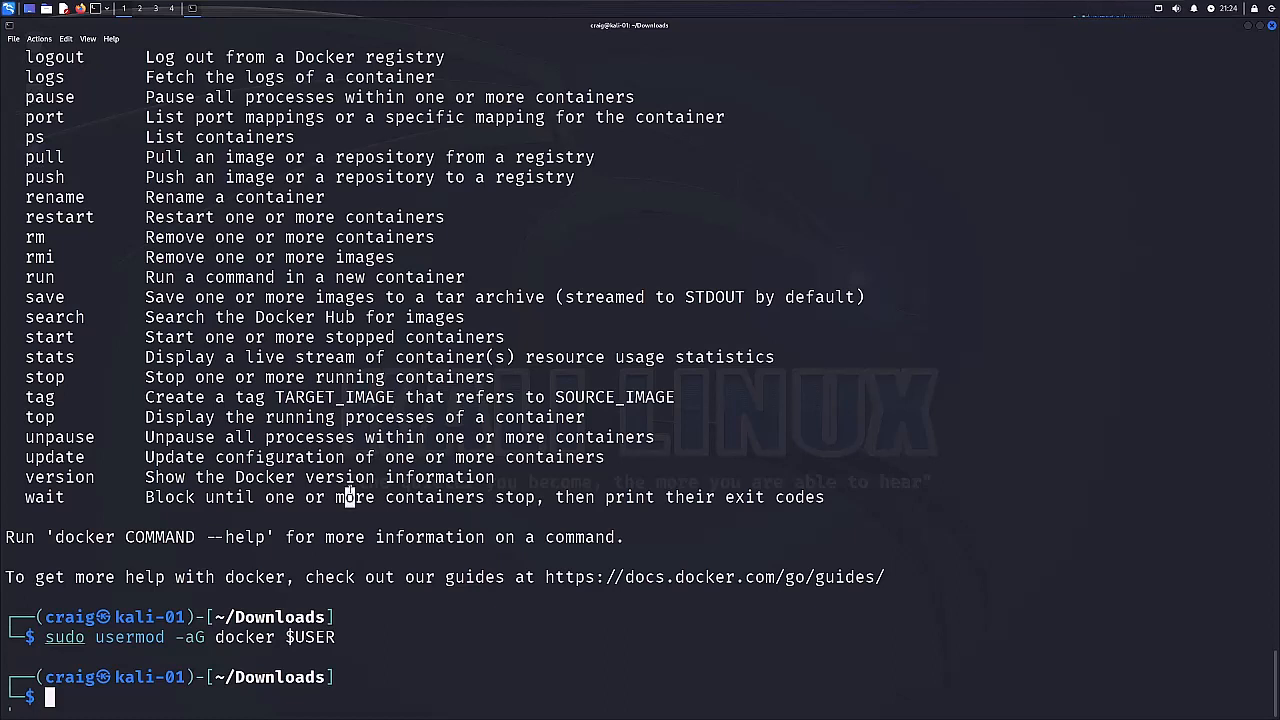
Try to pull the vulnerables/web-dvwa image with docker pull.
{"action": "type", "text": "docker"}
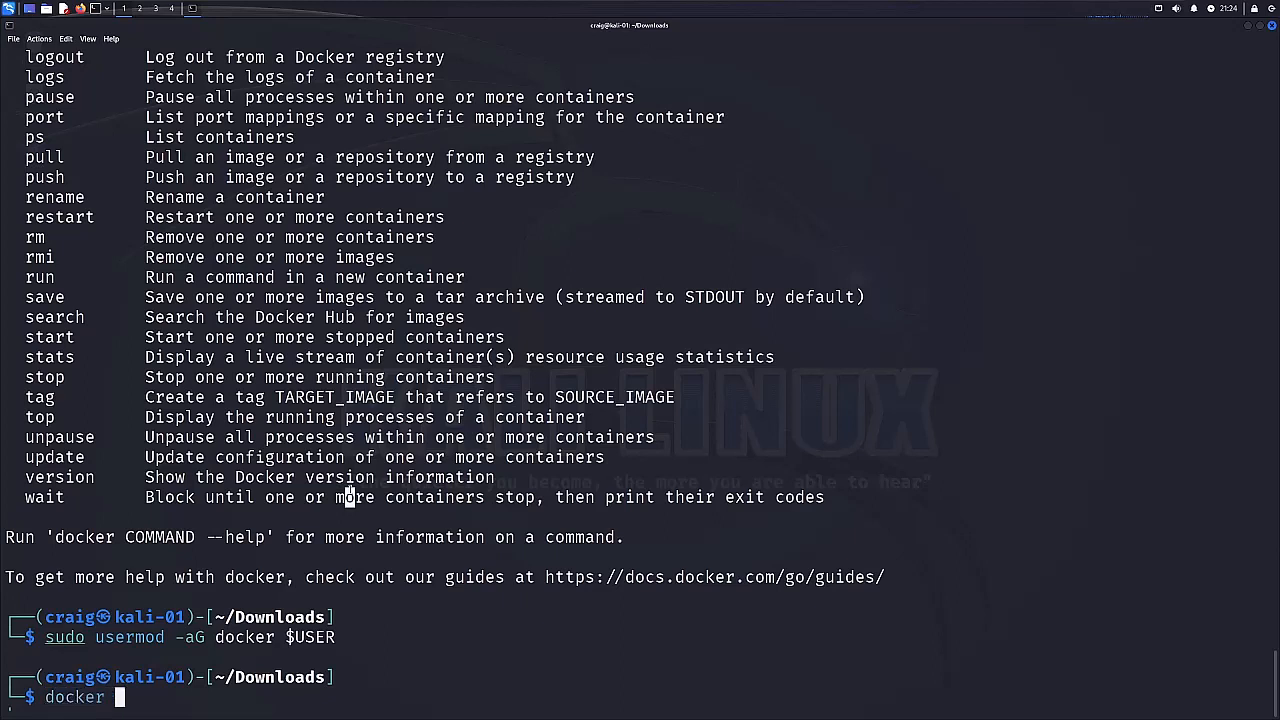
{"action": "type", "text": " pull vulne"}
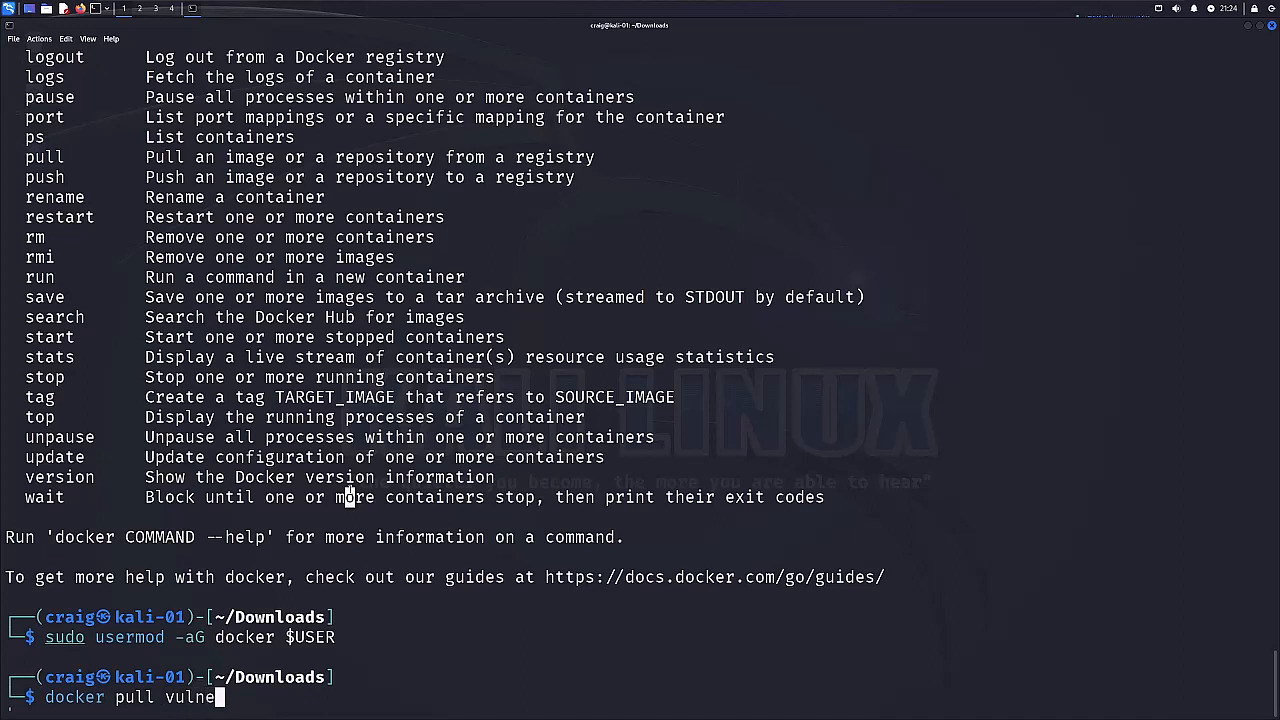
{"action": "type", "text": "rables/"}
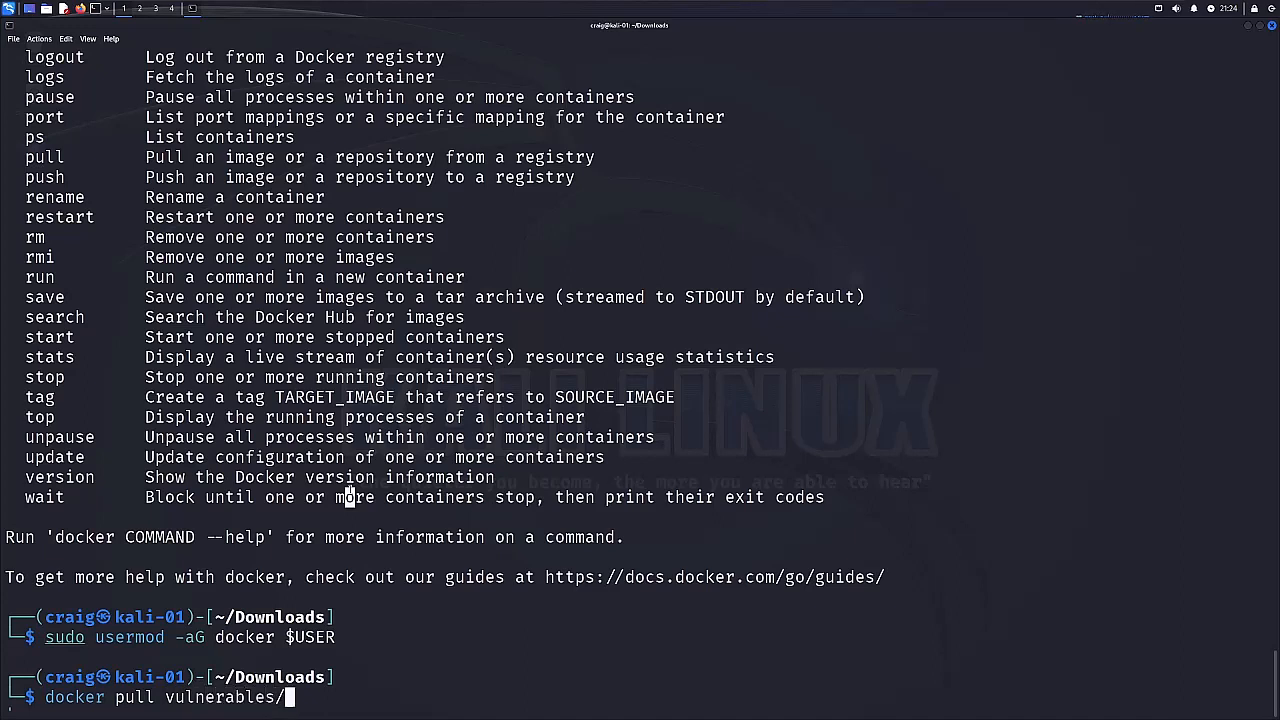
{"action": "type", "text": "web-dvwa"}
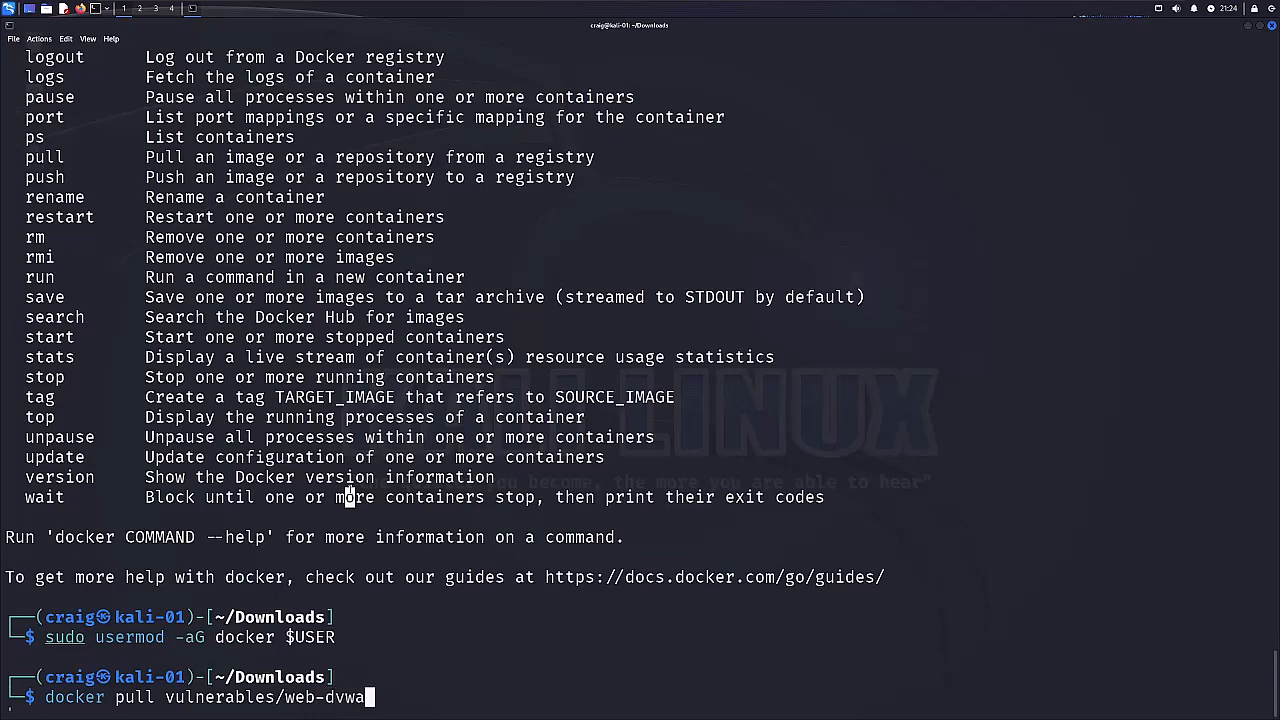
{"action": "key", "text": "Return"}
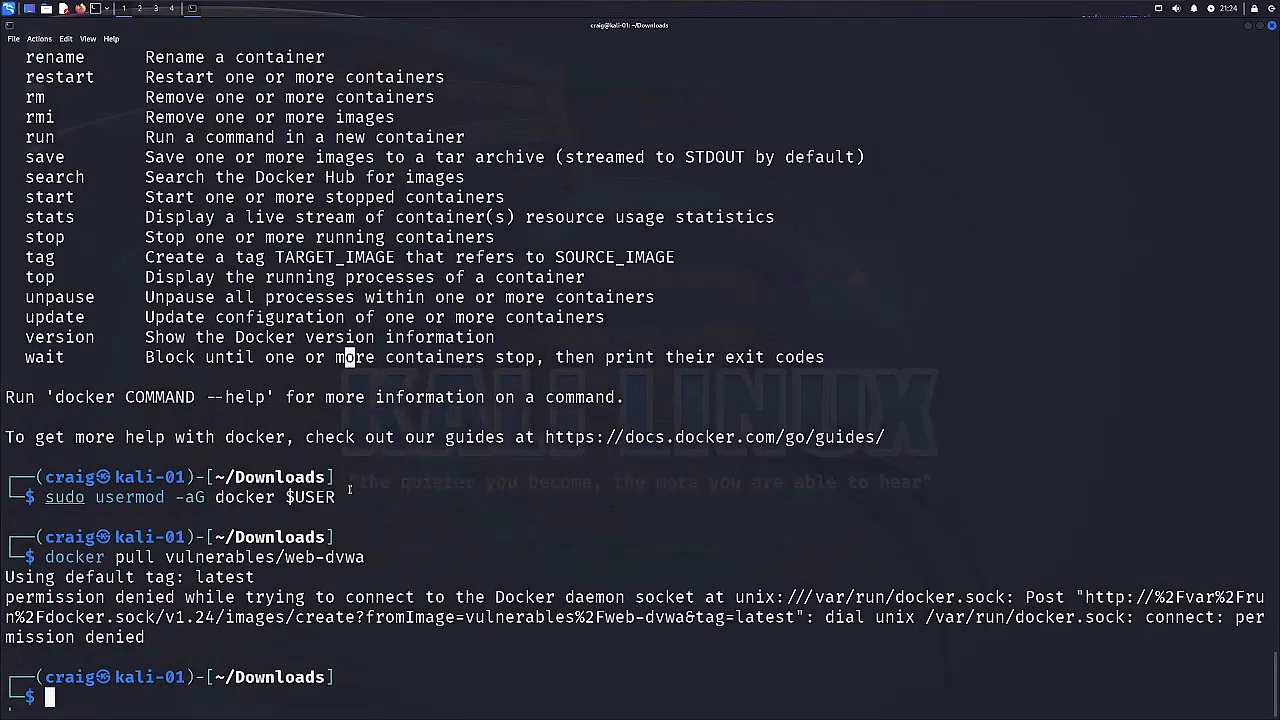
Rerun the docker pull vulnerables/web-dvwa command with sudo in front of it.
{"action": "key", "text": "Up"}
{"action": "key", "text": "Home"}
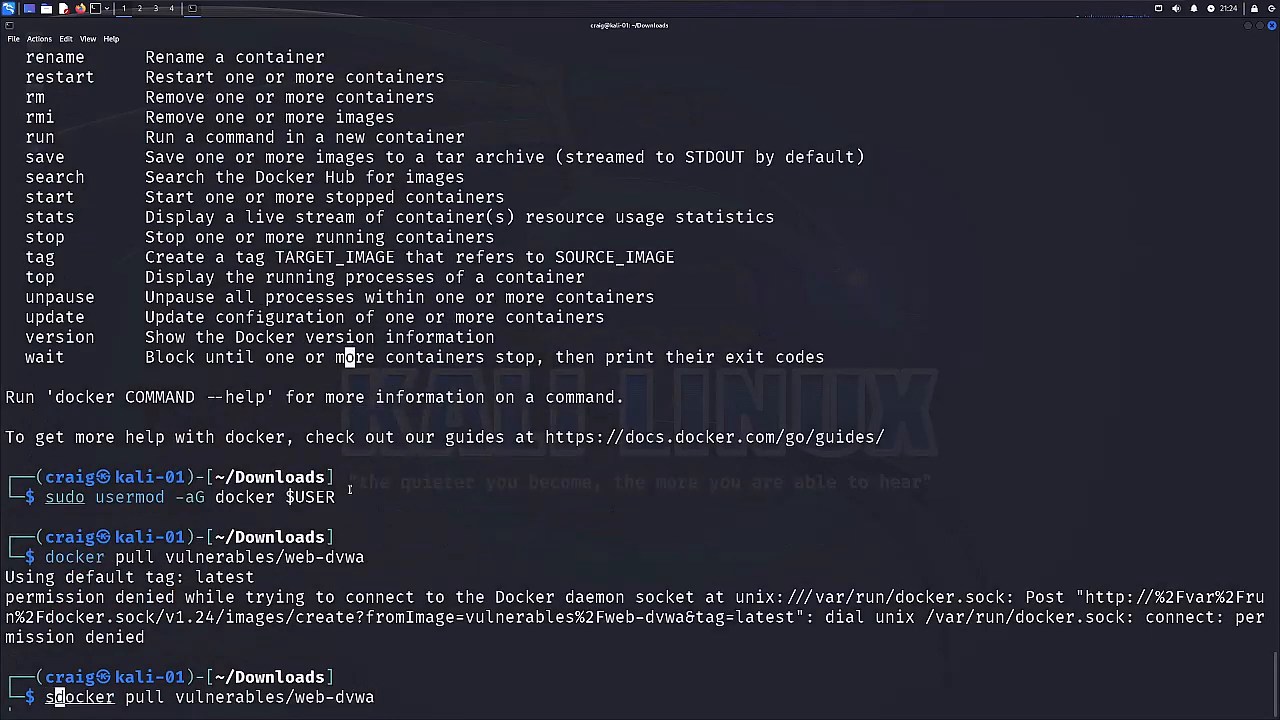
{"action": "type", "text": "sudo"}
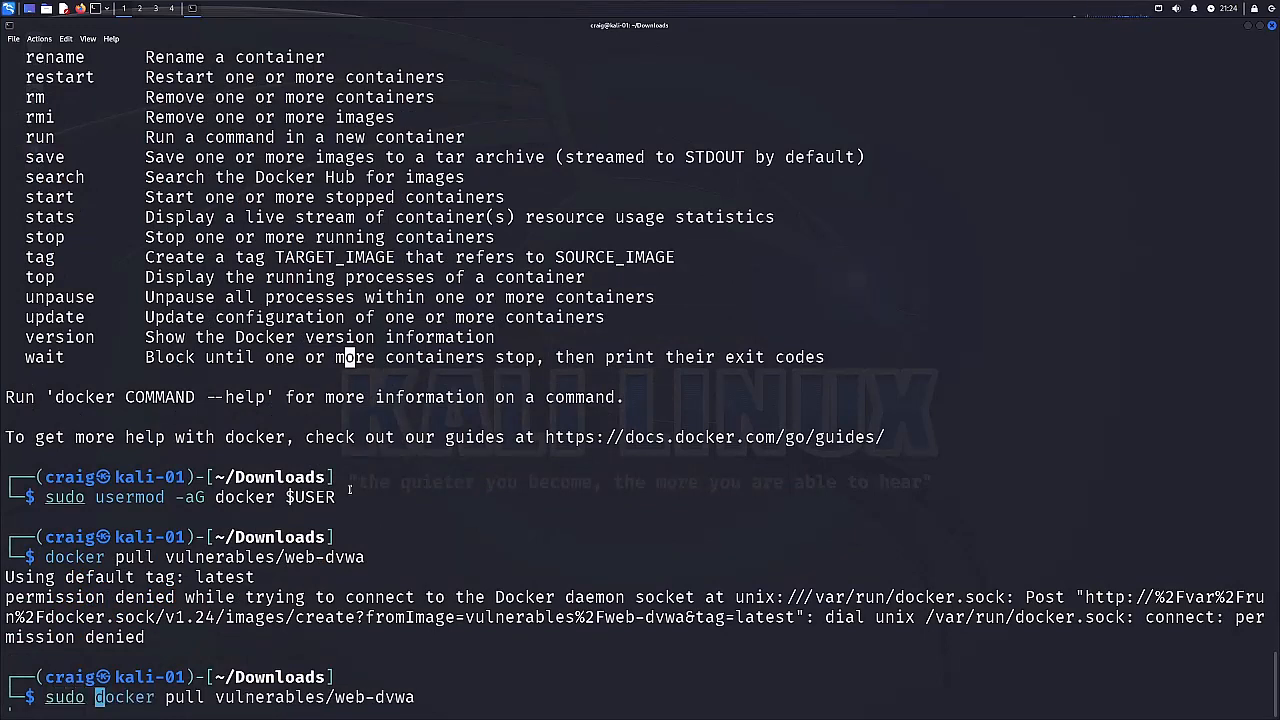
{"action": "key", "text": "End"}
{"action": "key", "text": "Return"}
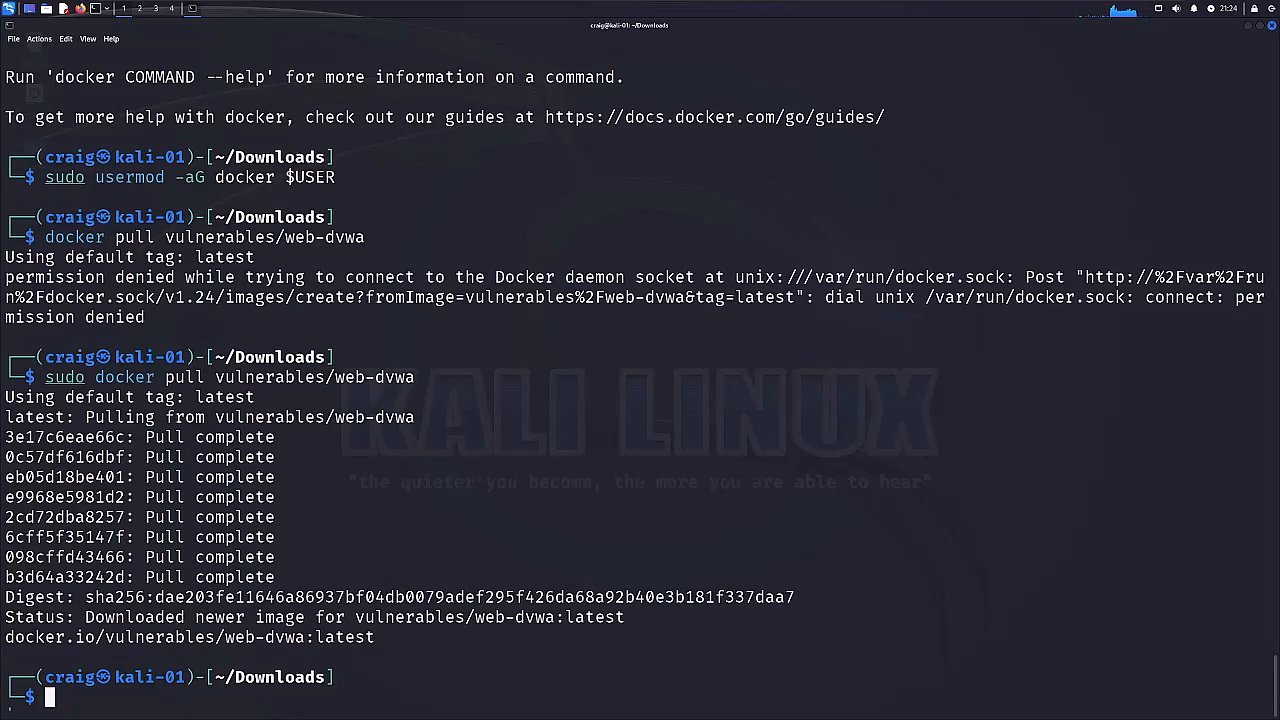
Reuse the suggested sudo docker pull line and rewrite it to sudo docker run without an image name.
{"action": "type", "text": "s"}
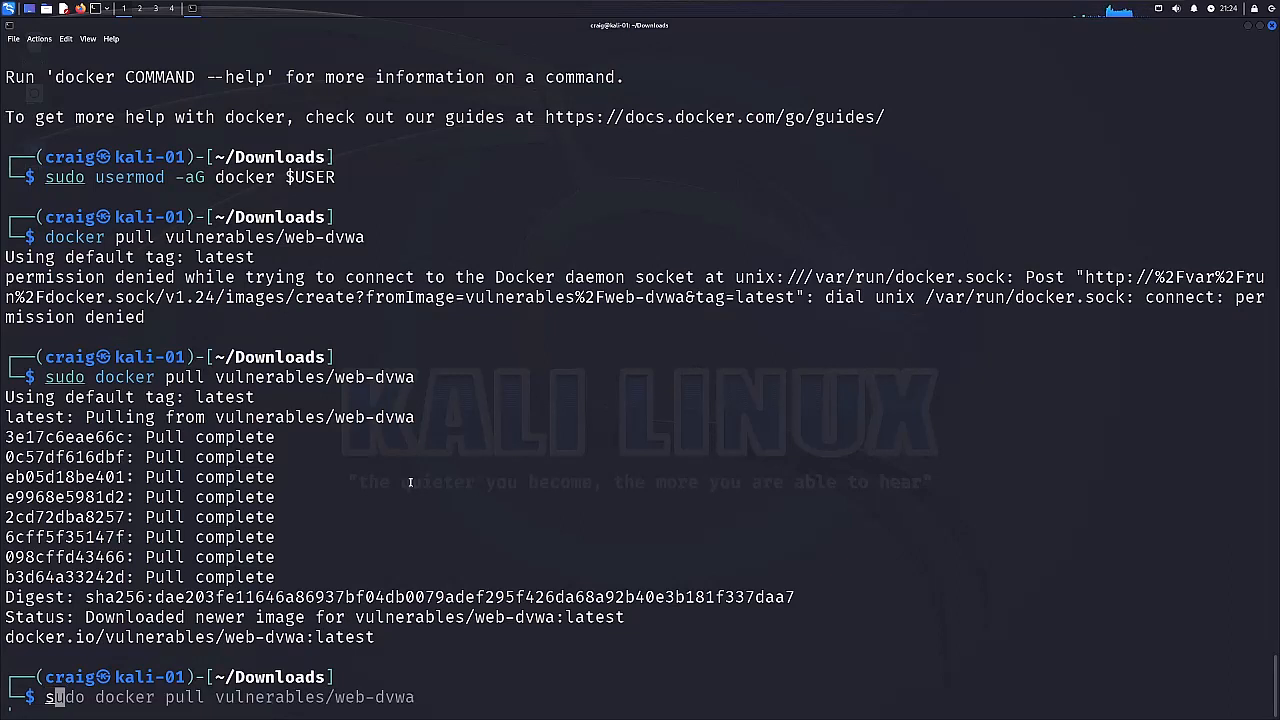
{"action": "key", "text": "Right"}
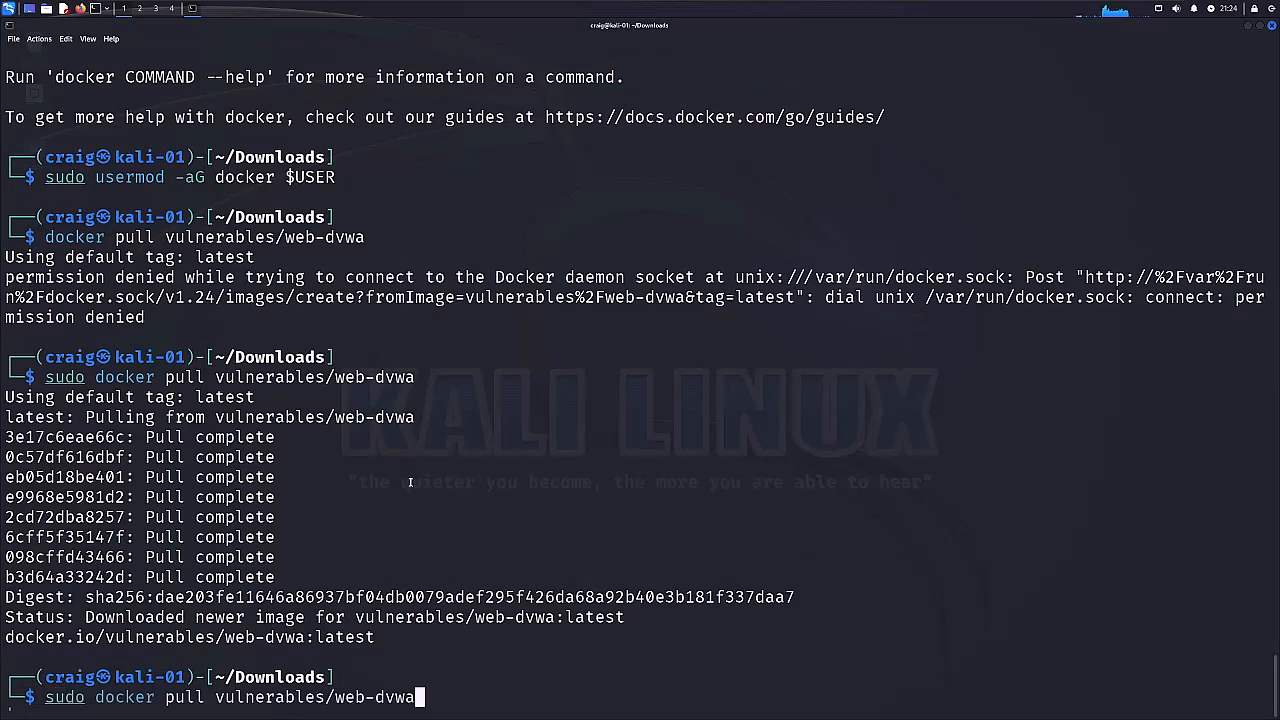
{"action": "key", "text": "Left"}
{"action": "key", "text": "Left"}
{"action": "key", "text": "Left"}
{"action": "key", "text": "Left"}
{"action": "key", "text": "Left"}
{"action": "key", "text": "Left"}
{"action": "key", "text": "Left"}
{"action": "key", "text": "Left"}
{"action": "key", "text": "Left"}
{"action": "key", "text": "Left"}
{"action": "key", "text": "Left"}
{"action": "key", "text": "Left"}
{"action": "key", "text": "Left"}
{"action": "key", "text": "Left"}
{"action": "key", "text": "Left"}
{"action": "key", "text": "Left"}
{"action": "key", "text": "Left"}
{"action": "key", "text": "Left"}
{"action": "key", "text": "Left"}
{"action": "key", "text": "Left"}
{"action": "key", "text": "Left"}
{"action": "key", "text": "Left"}
{"action": "key", "text": "Left"}
{"action": "key", "text": "Left"}
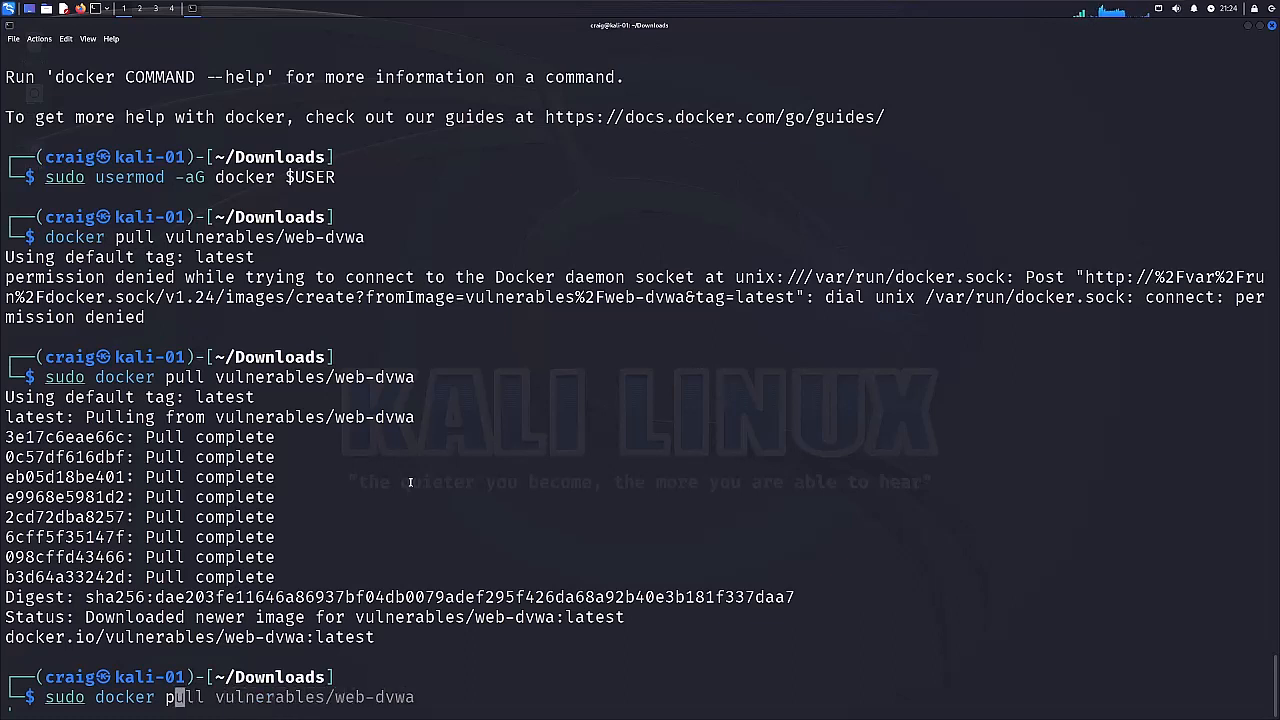
{"action": "key", "text": "ctrl+k"}
{"action": "type", "text": "run "}
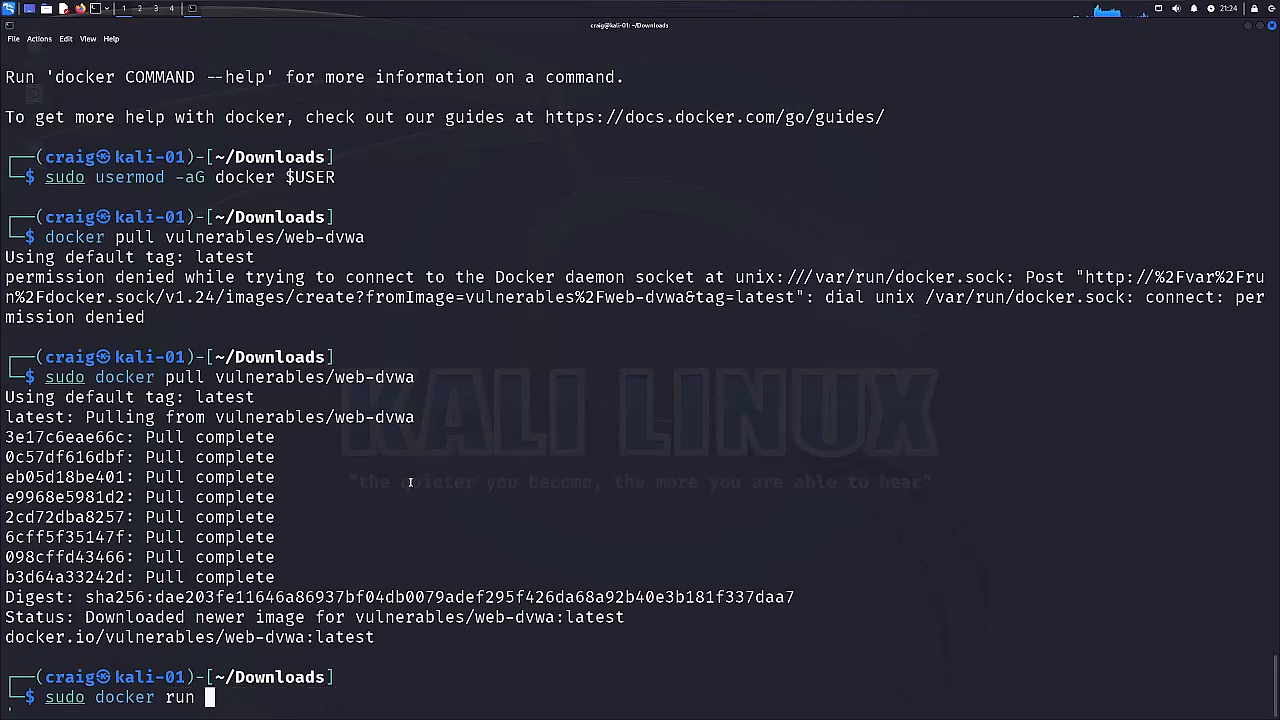
{"action": "type", "text": "--rm"}
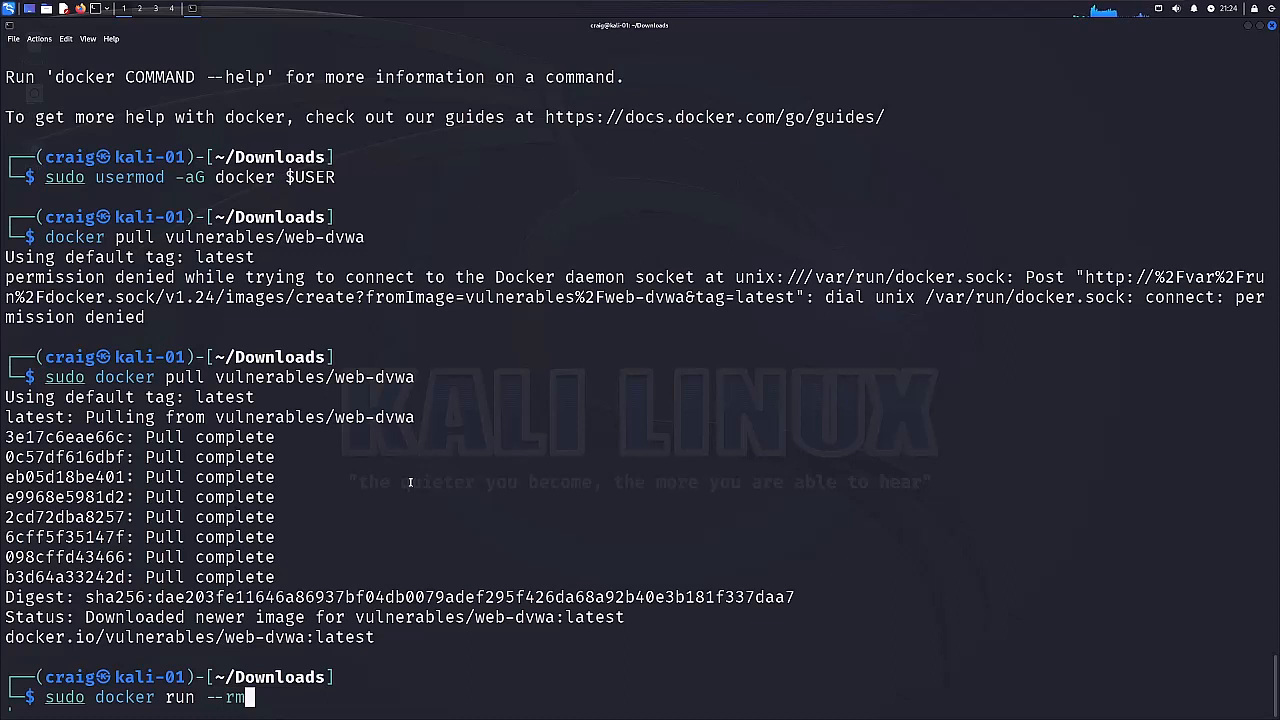
{"action": "type", "text": " -it -"}
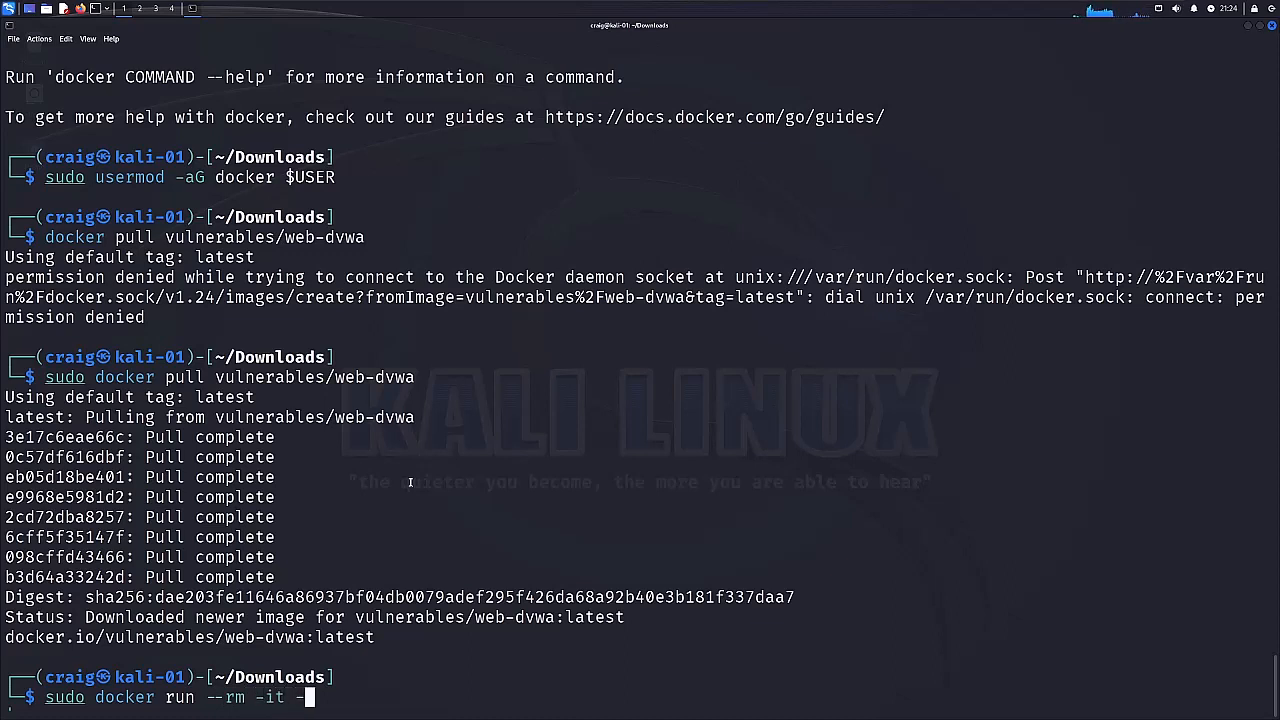
{"action": "type", "text": "p"}
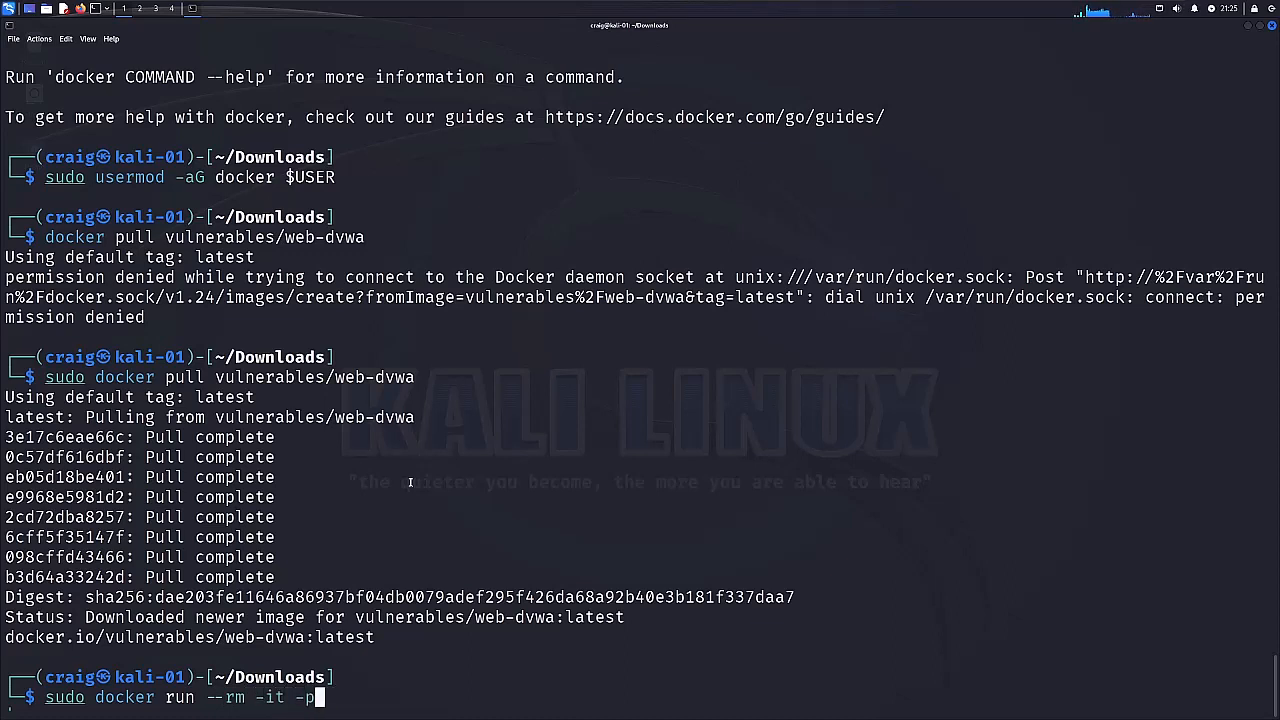
{"action": "type", "text": " 80:80"}
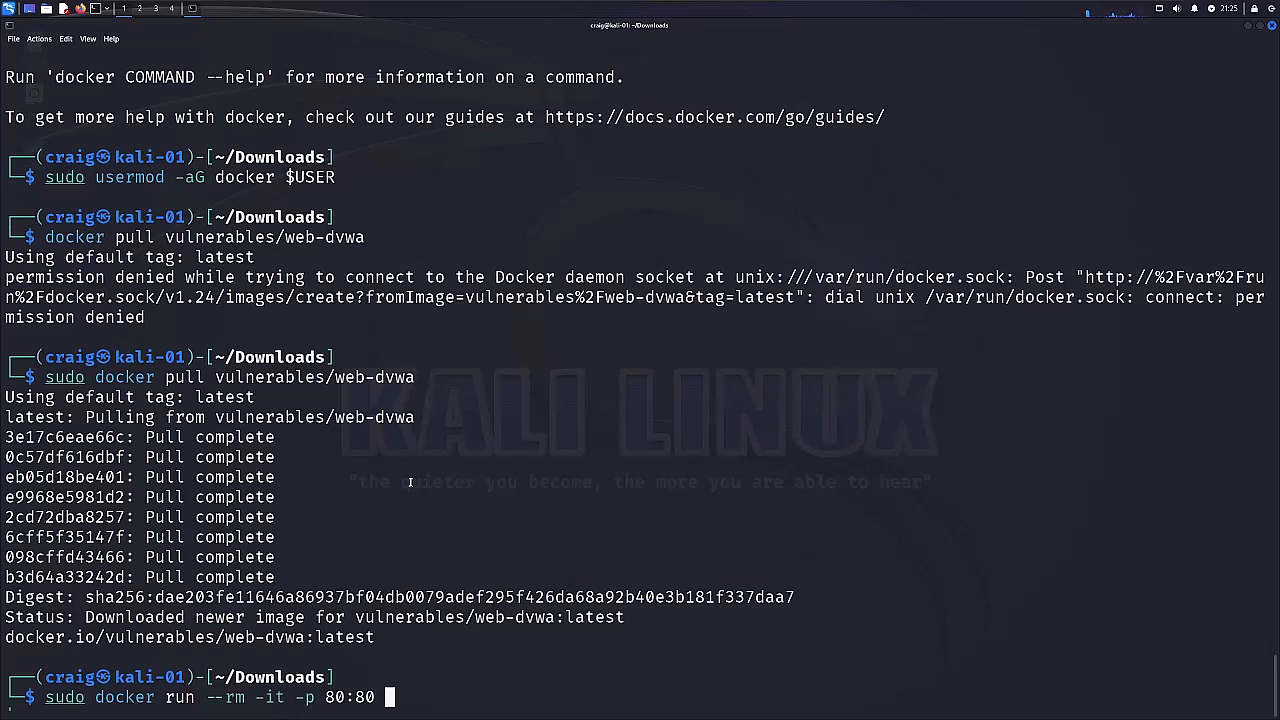
Add the options --rm -it -p 80:80 and the image name vulnreables/web-dvwa, and try to run the container.
{"action": "type", "text": "vulnreab"}
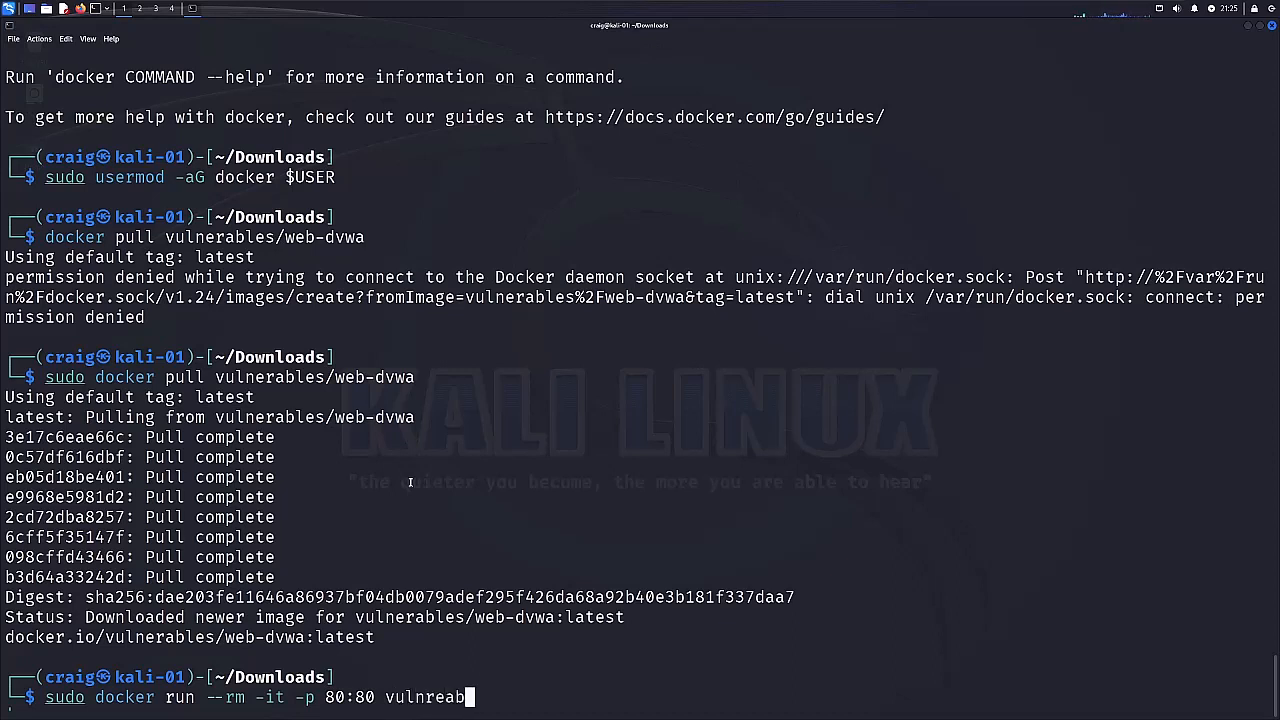
{"action": "type", "text": "les/web"}
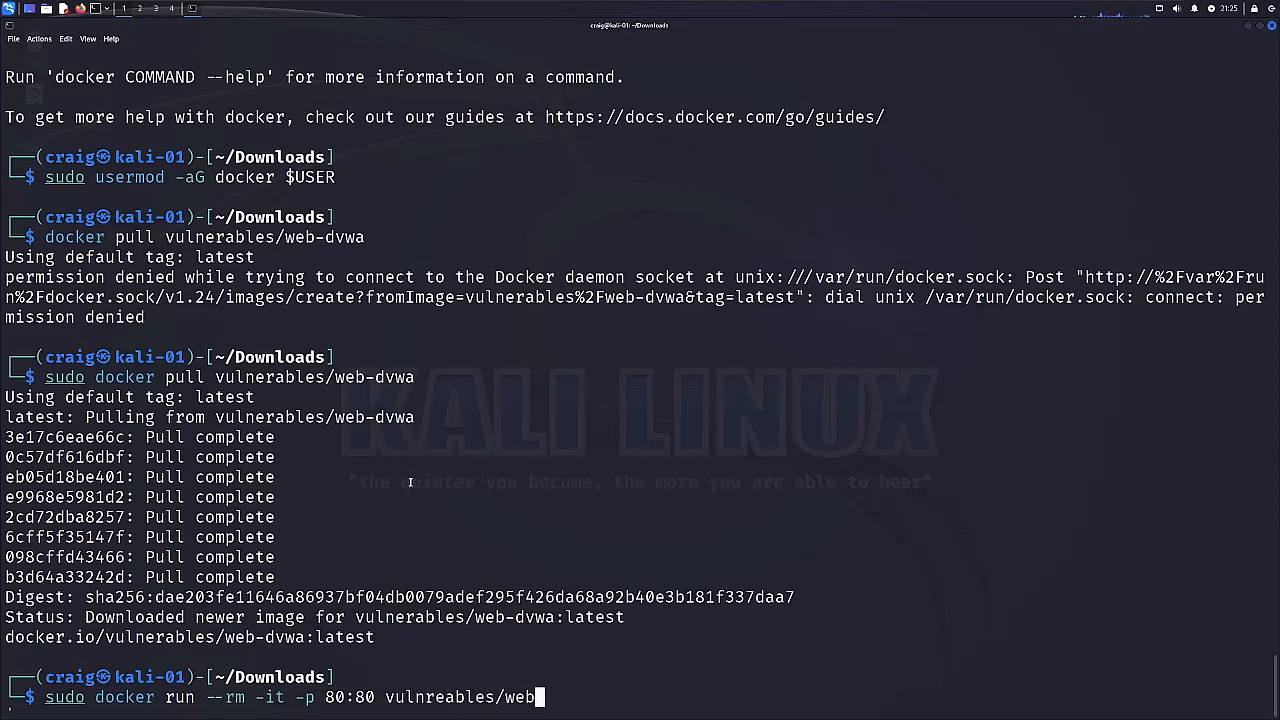
{"action": "type", "text": "/dvwa"}
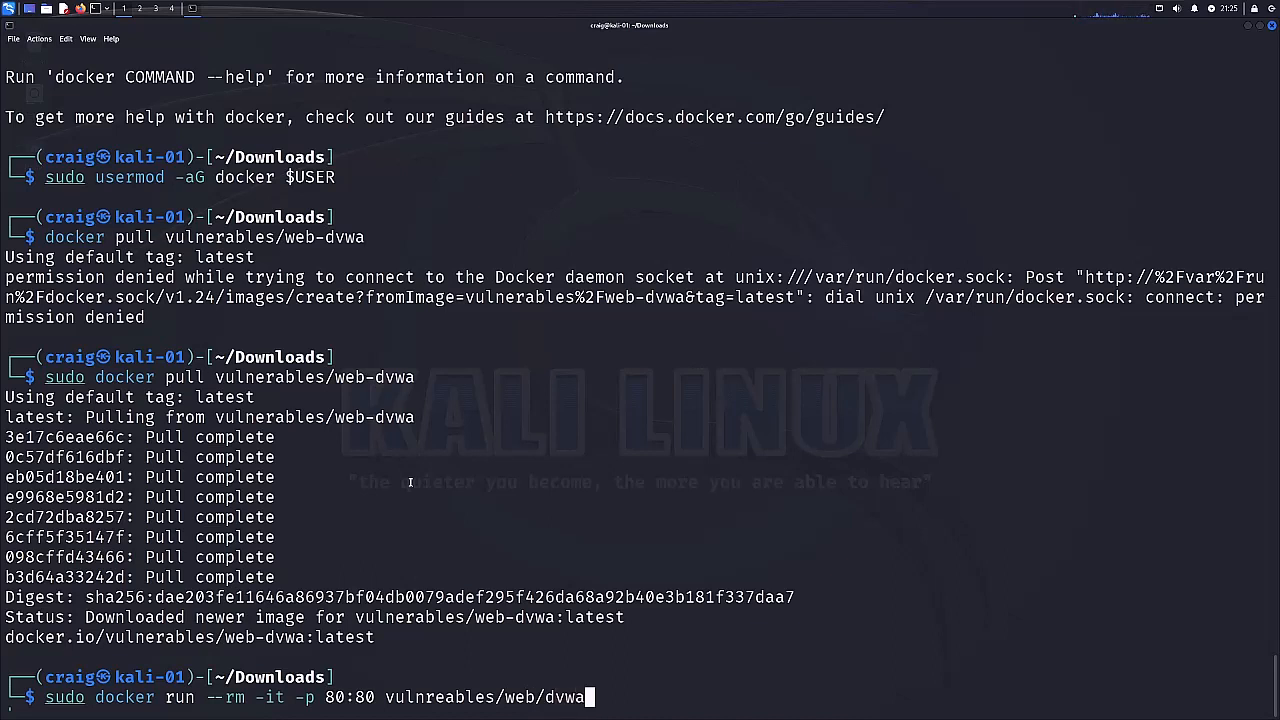
{"action": "key", "text": "Left"}
{"action": "key", "text": "Left"}
{"action": "key", "text": "Left"}
{"action": "key", "text": "Left"}
{"action": "key", "text": "Left"}
{"action": "key", "text": "Delete"}
{"action": "type", "text": "-"}
{"action": "key", "text": "Return"}
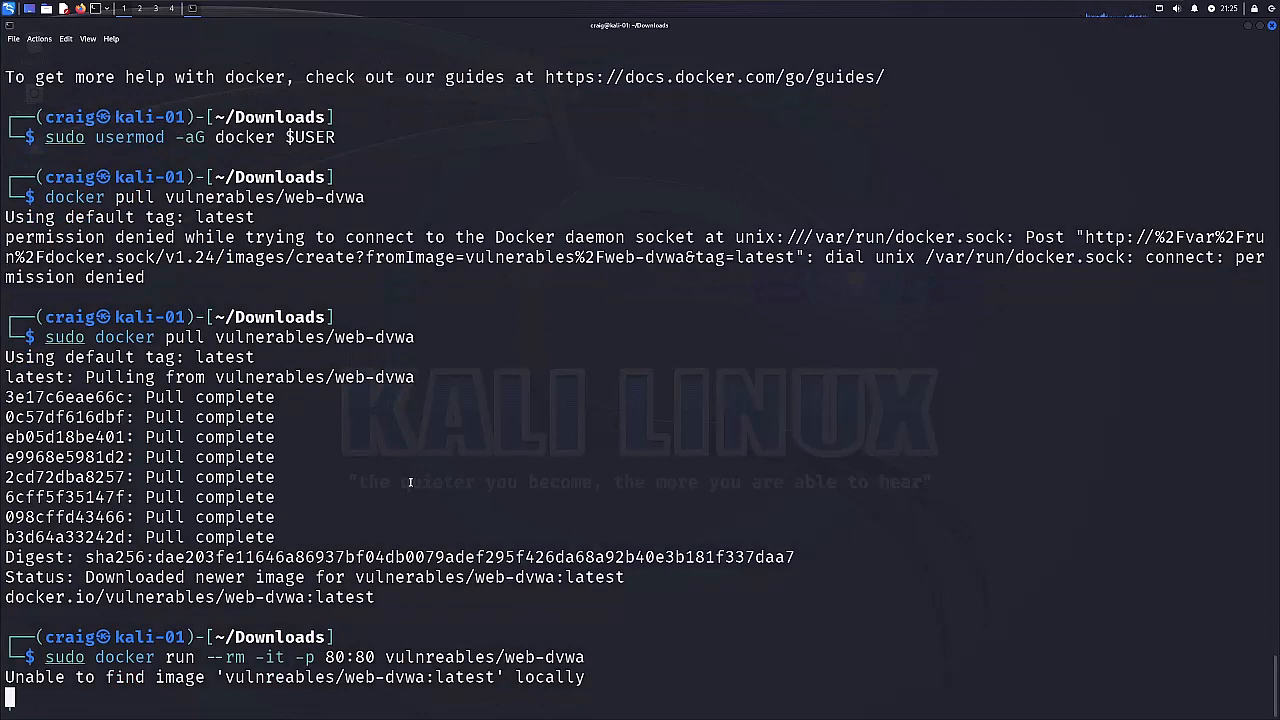
Recall the last docker run command, correct the image name to vulnerables/web-dvwa, and run it.
{"action": "key", "text": "Up"}
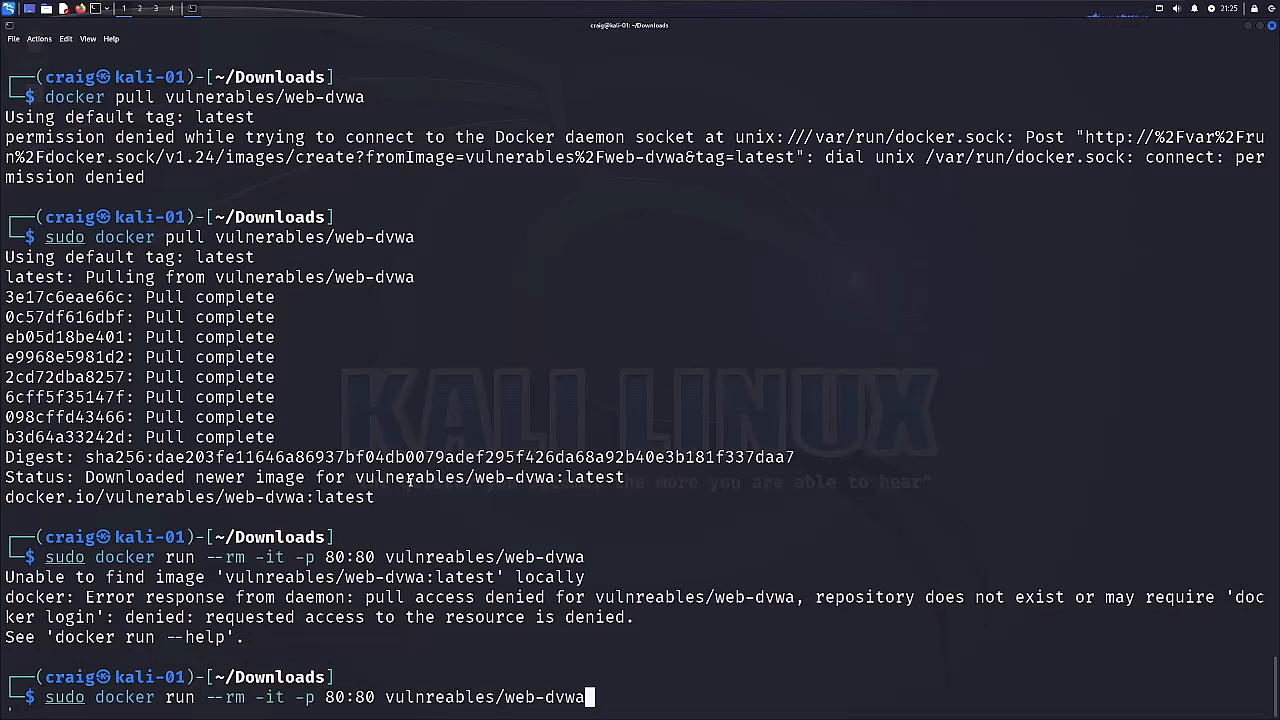
{"action": "key", "text": "Left"}
{"action": "key", "text": "Left"}
{"action": "key", "text": "Left"}
{"action": "key", "text": "Left"}
{"action": "key", "text": "Left"}
{"action": "key", "text": "Left"}
{"action": "key", "text": "Left"}
{"action": "key", "text": "Left"}
{"action": "key", "text": "Left"}
{"action": "key", "text": "Left"}
{"action": "key", "text": "Left"}
{"action": "key", "text": "Left"}
{"action": "key", "text": "Left"}
{"action": "key", "text": "Left"}
{"action": "key", "text": "Left"}
{"action": "key", "text": "Left"}
{"action": "key", "text": "Left"}
{"action": "key", "text": "Right"}
{"action": "key", "text": "Delete"}
{"action": "key", "text": "Right"}
{"action": "type", "text": "r"}
{"action": "key", "text": "Return"}
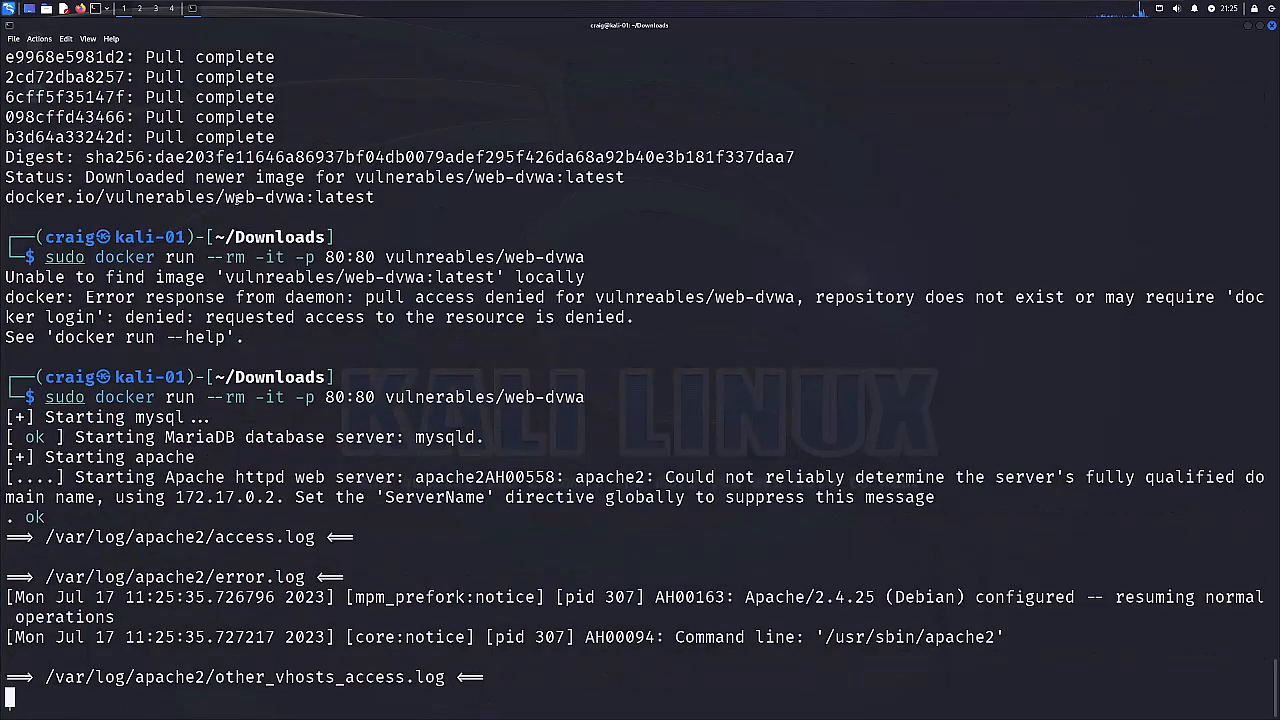
Restore the maximized terminal window and tile it to fill the right half of the desktop.
{"action": "left_click", "coordinate": [1259, 28]}
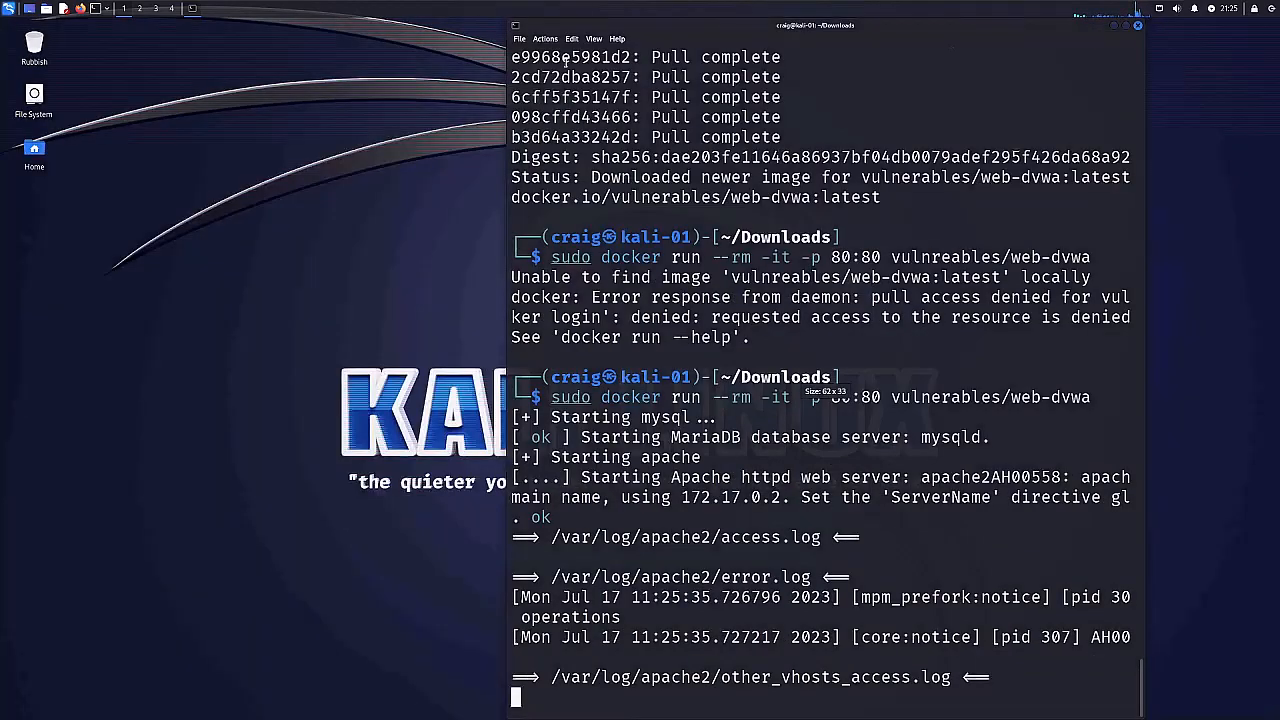
{"action": "left_click_drag", "start_coordinate": [724, 28], "coordinate": [1275, 86]}
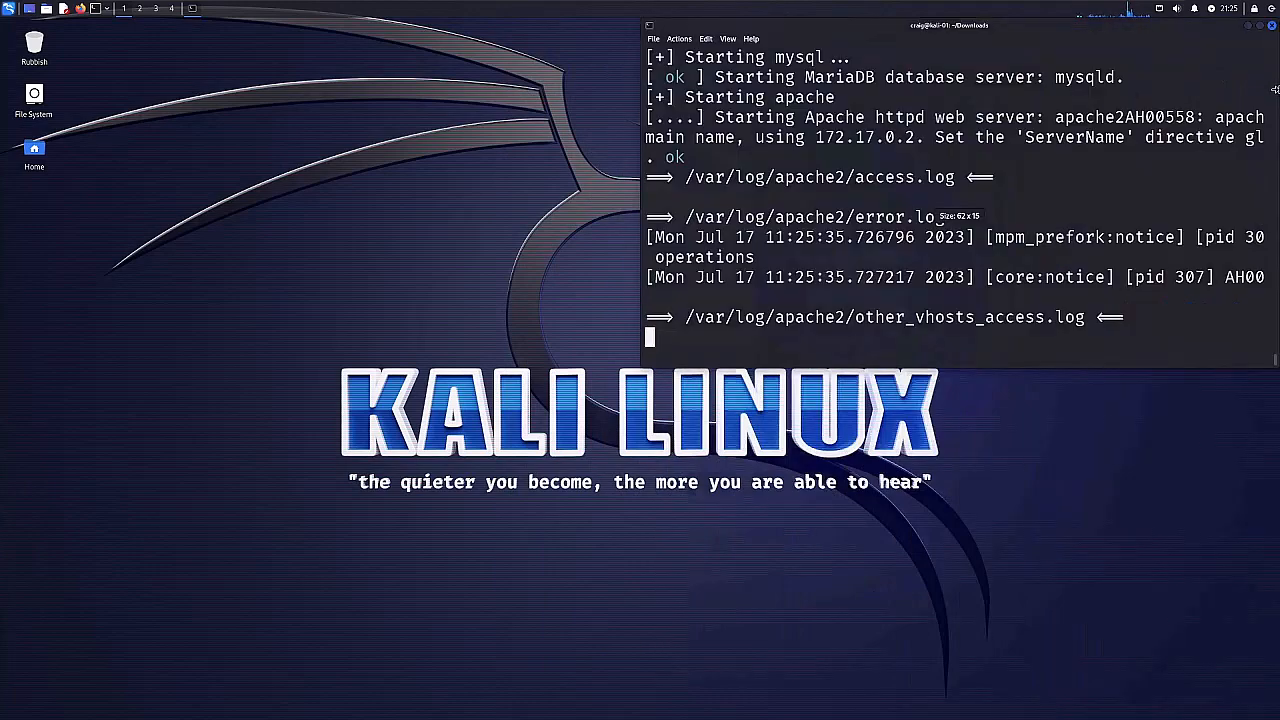
{"action": "left_click_drag", "start_coordinate": [1007, 28], "coordinate": [1275, 288]}
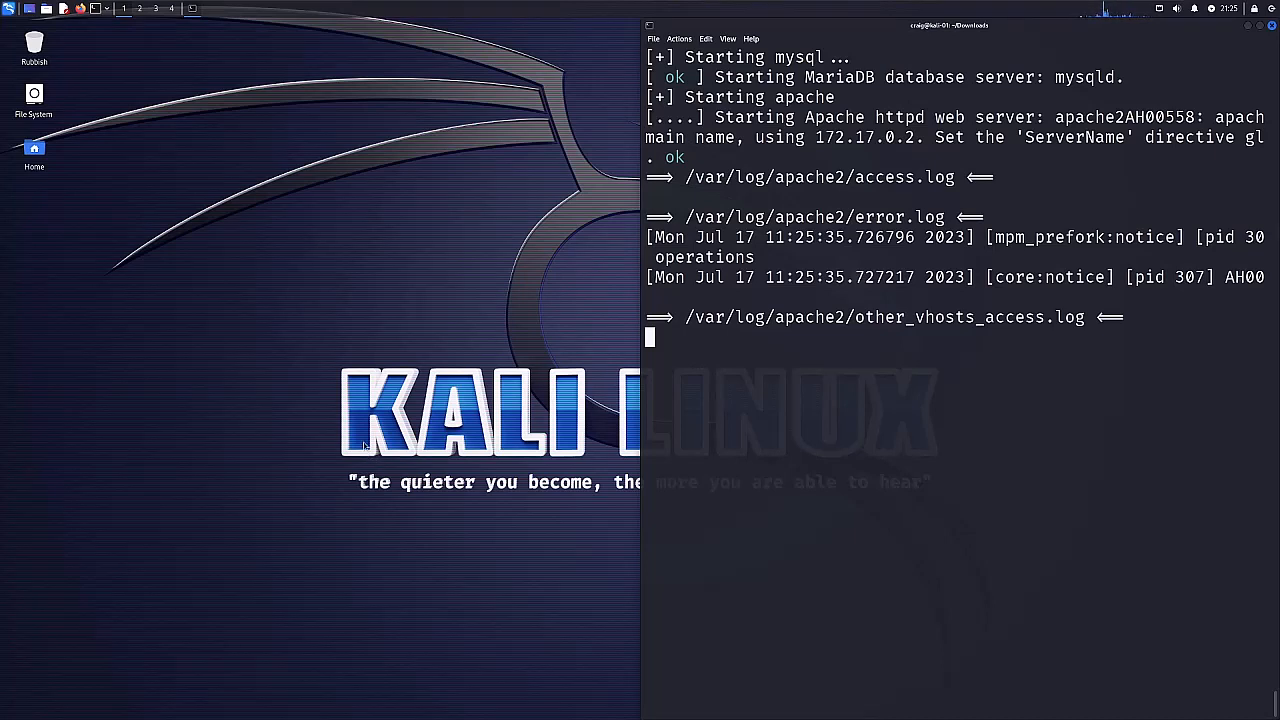
Launch zap from the Web Application Analysis tools and start it without persisting the session.
{"action": "left_click", "coordinate": [8, 10]}
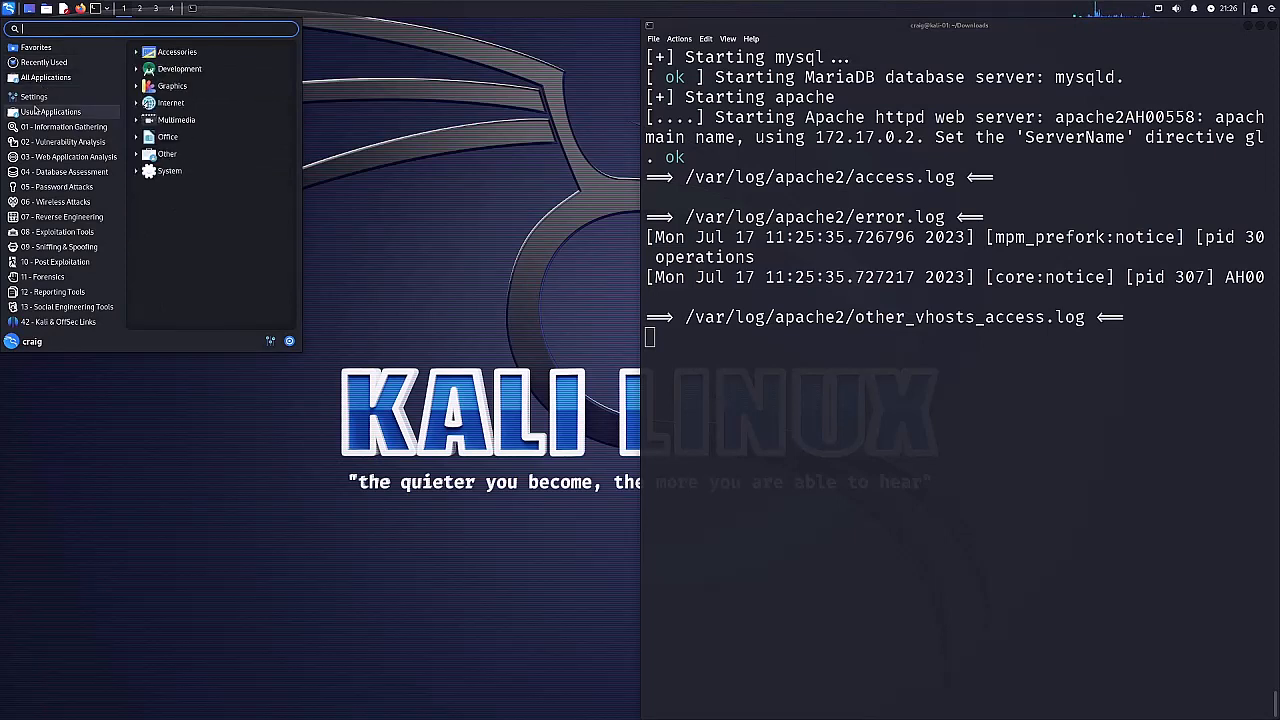
{"action": "mouse_move", "coordinate": [40, 161]}
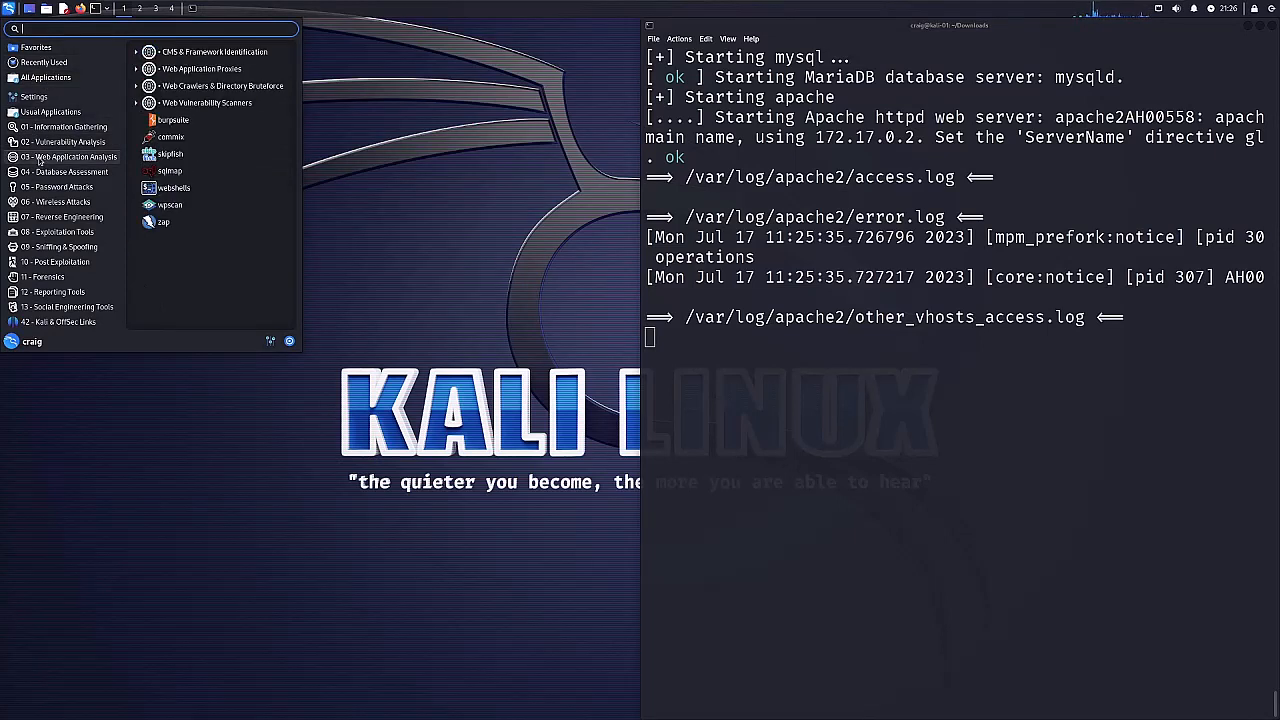
{"action": "left_click", "coordinate": [163, 224]}
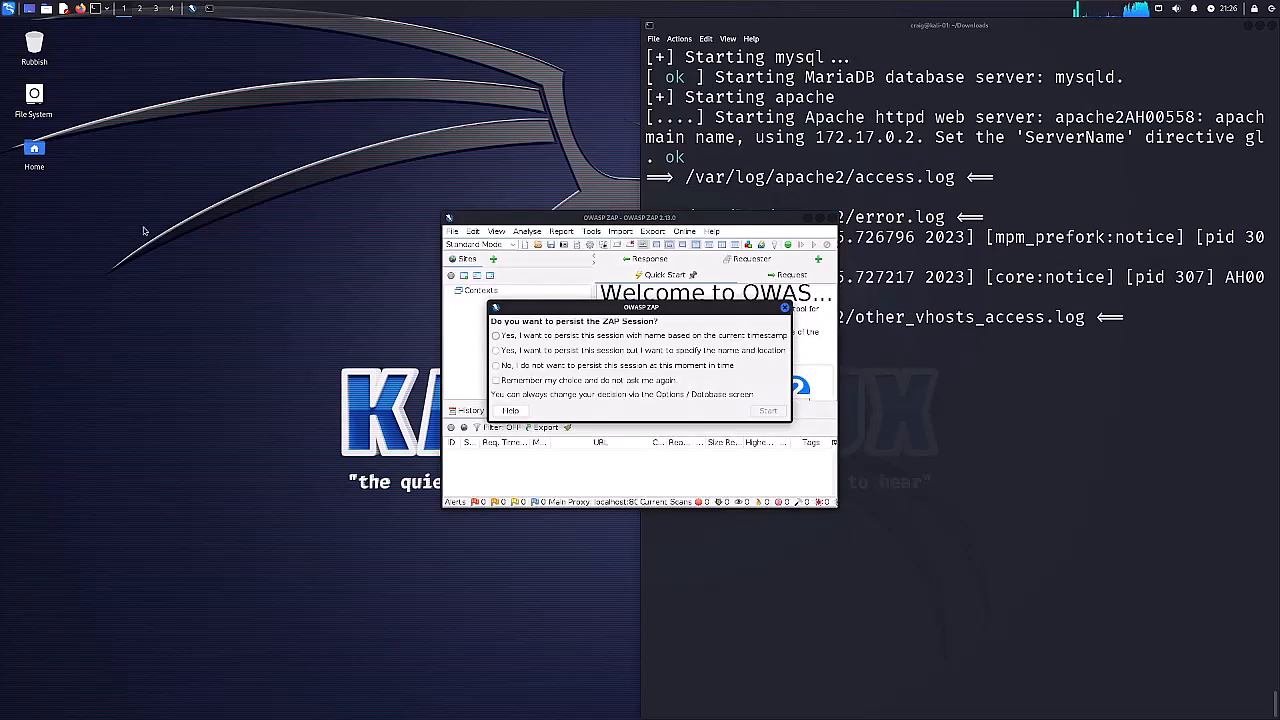
{"action": "left_click", "coordinate": [594, 370]}
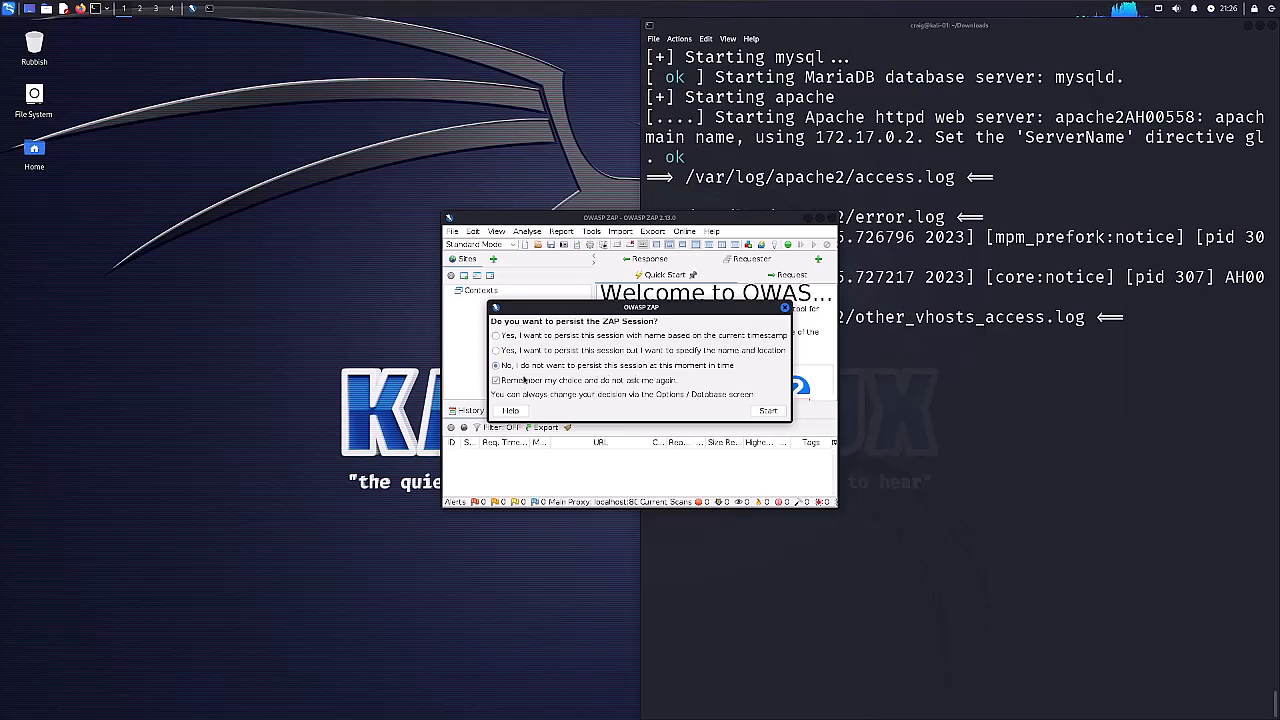
{"action": "left_click", "coordinate": [768, 411]}
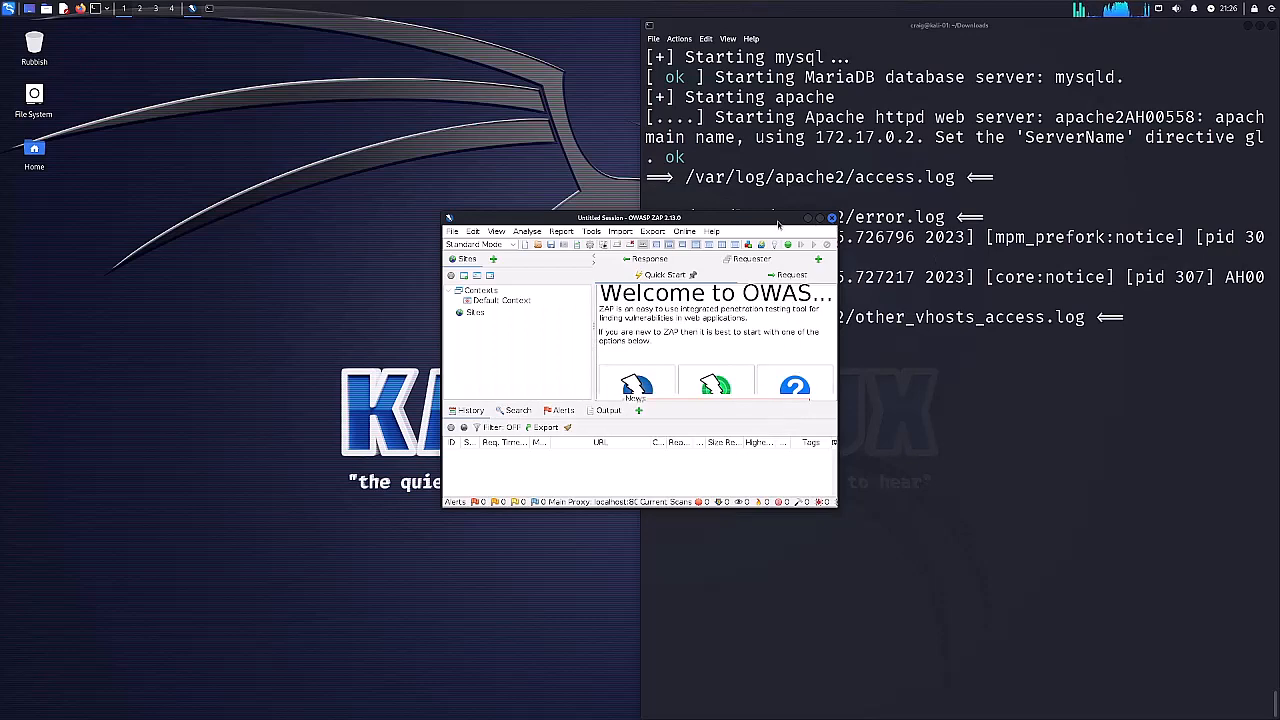
Tile the OWASP ZAP window to the left half of the desktop and close it.
{"action": "left_click_drag", "start_coordinate": [725, 212], "coordinate": [2, 207]}
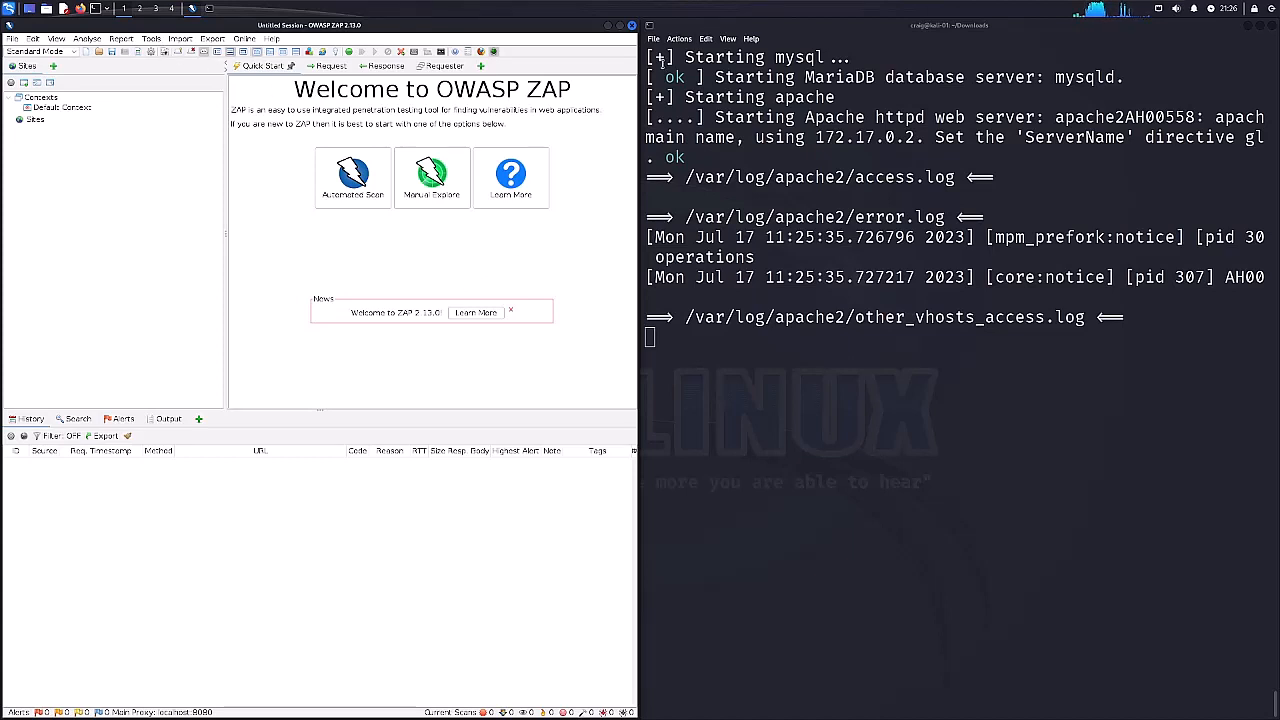
{"action": "left_click", "coordinate": [631, 27]}
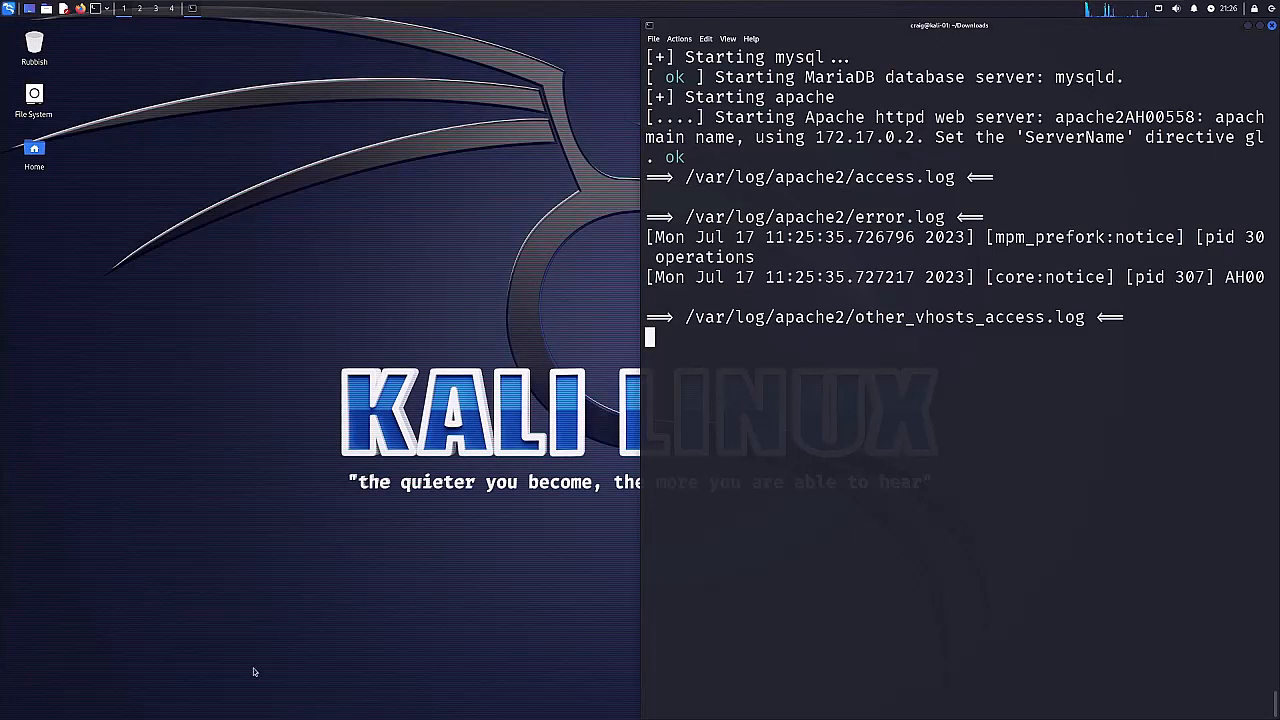
{"action": "left_click", "coordinate": [80, 9]}
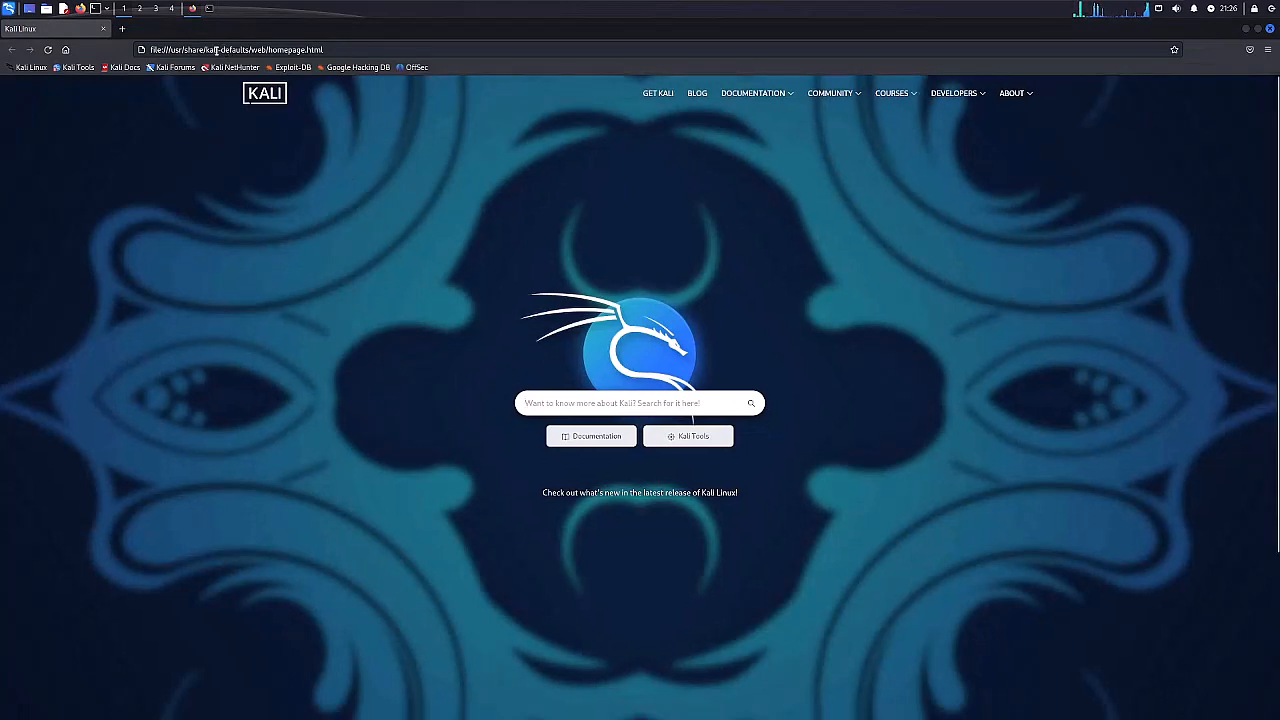
{"action": "left_click", "coordinate": [215, 50]}
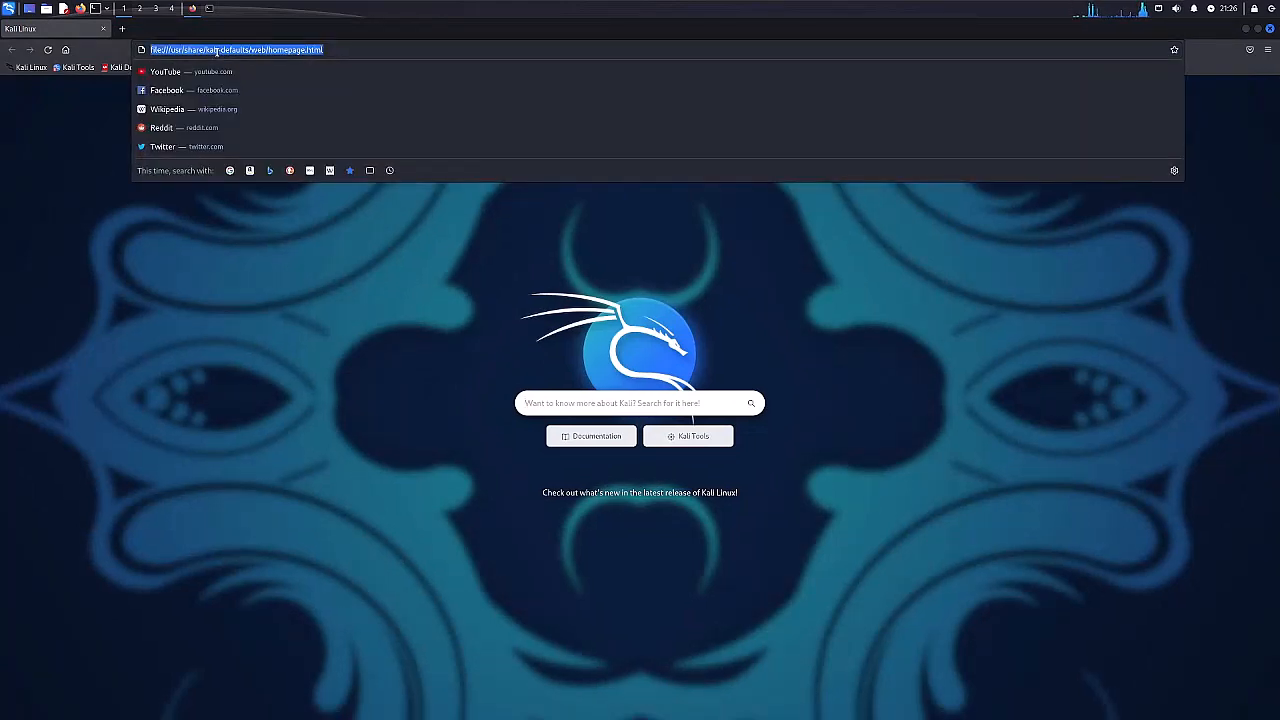
{"action": "type", "text": "http://"}
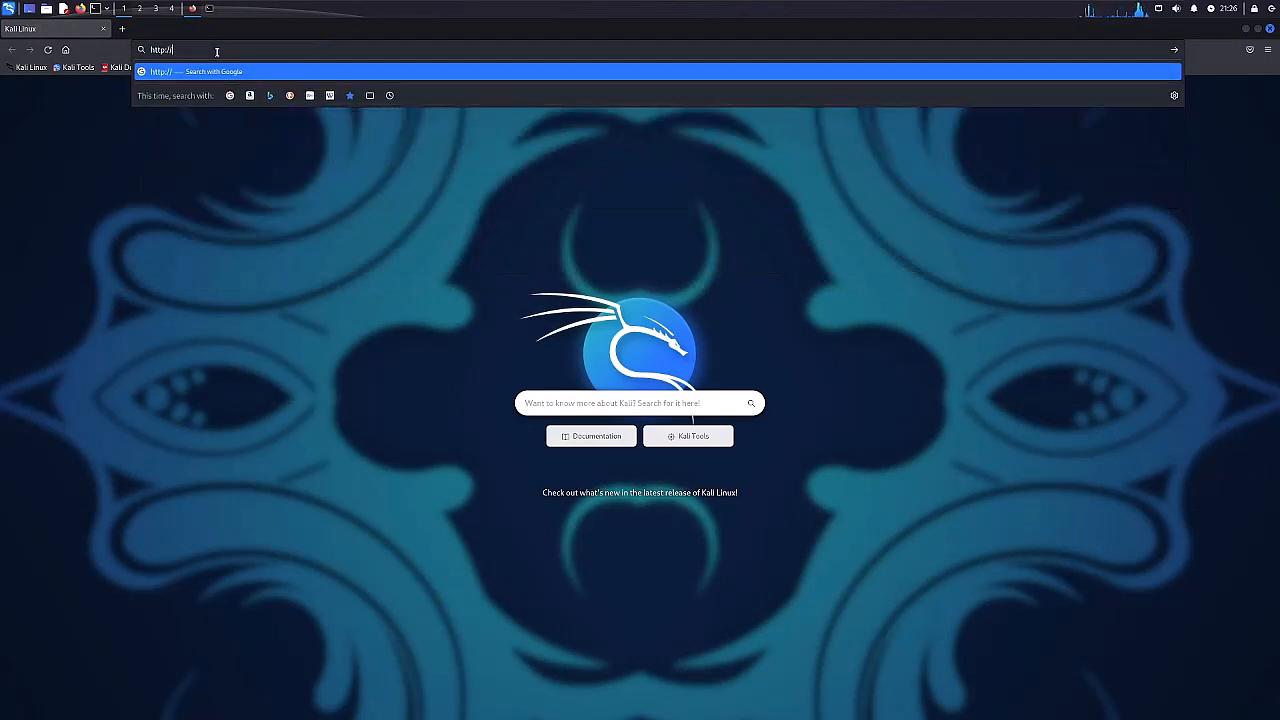
{"action": "type", "text": "localhost"}
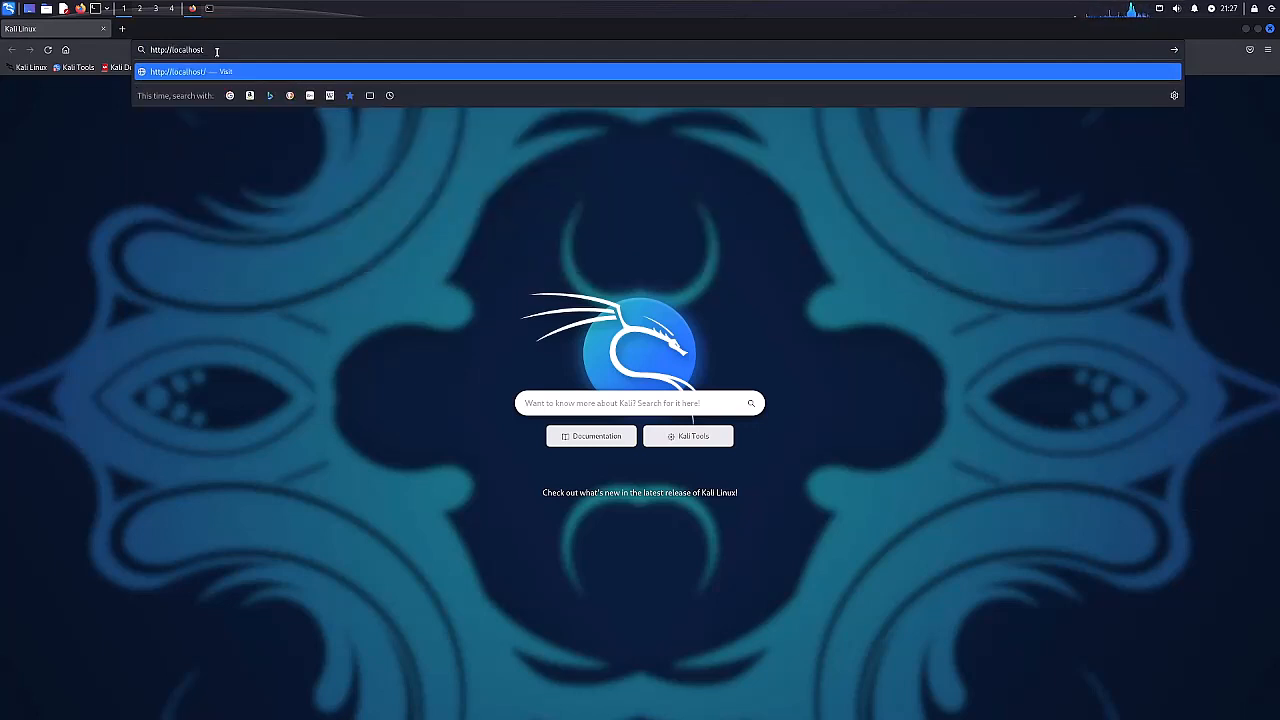
{"action": "key", "text": "Return"}
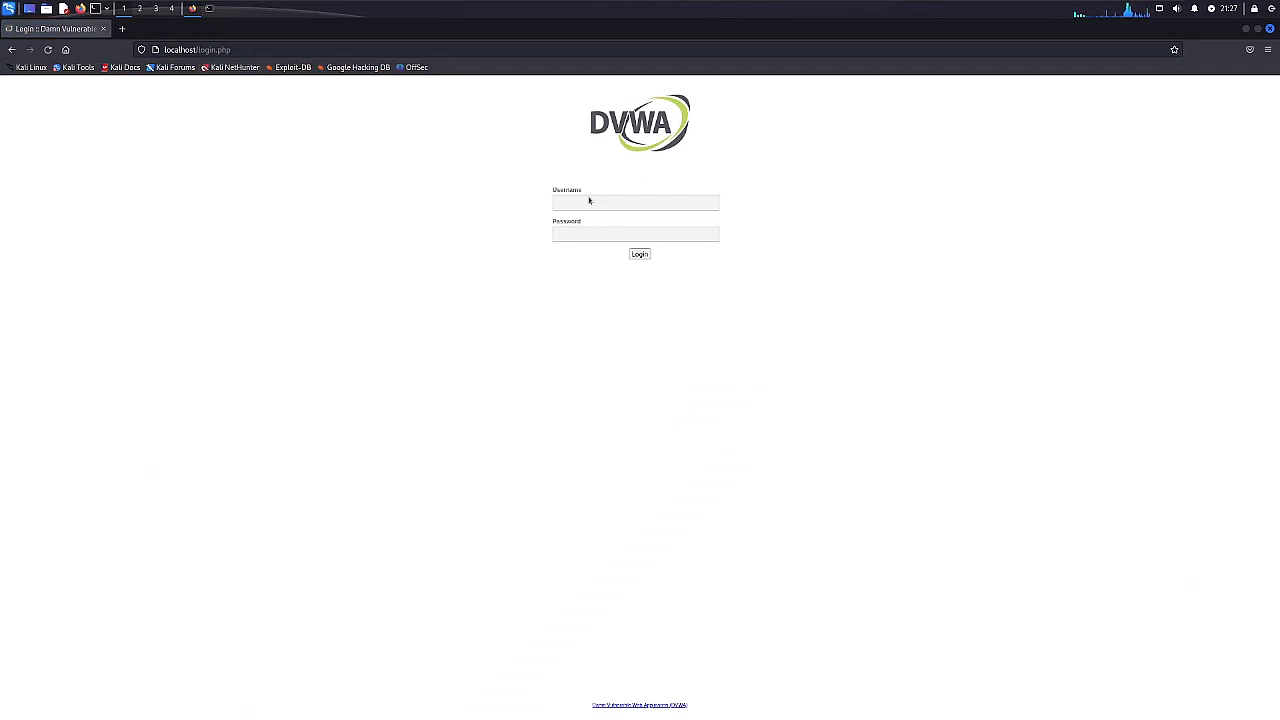
Log in to DVWA with the username admin and the account password.
{"action": "left_click", "coordinate": [589, 201]}
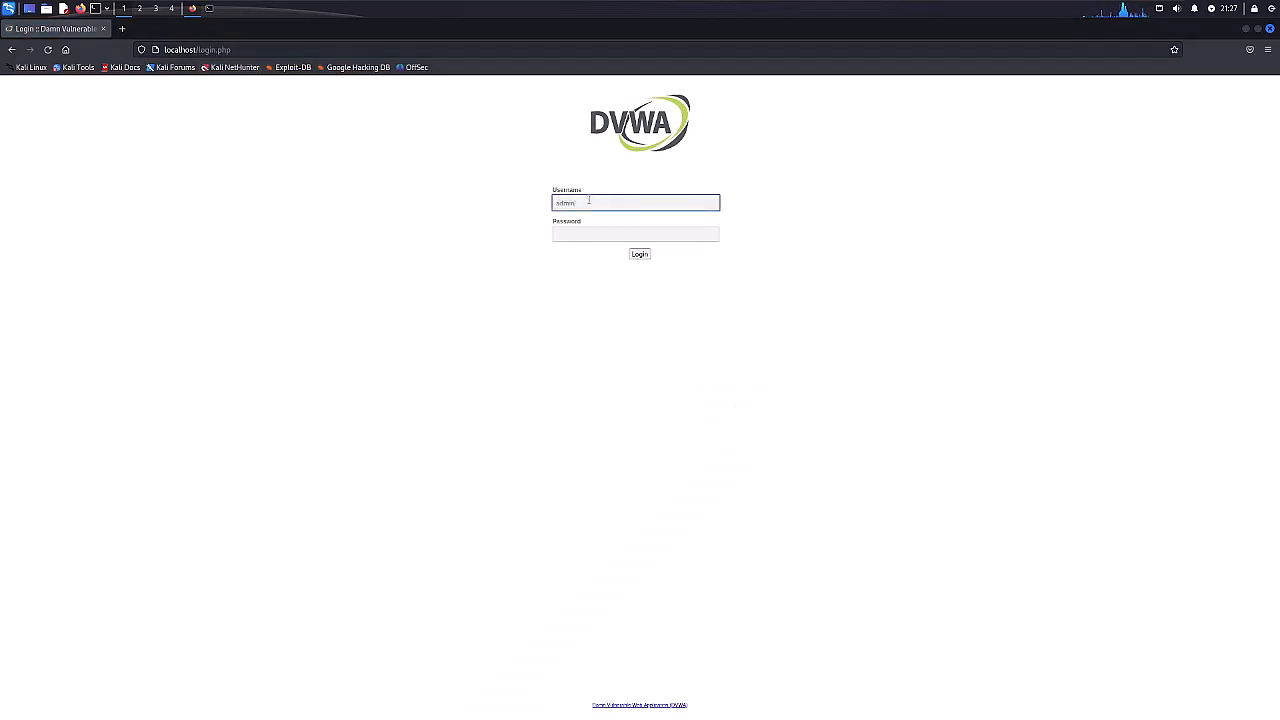
{"action": "key", "text": "Tab"}
{"action": "type", "text": "p"}
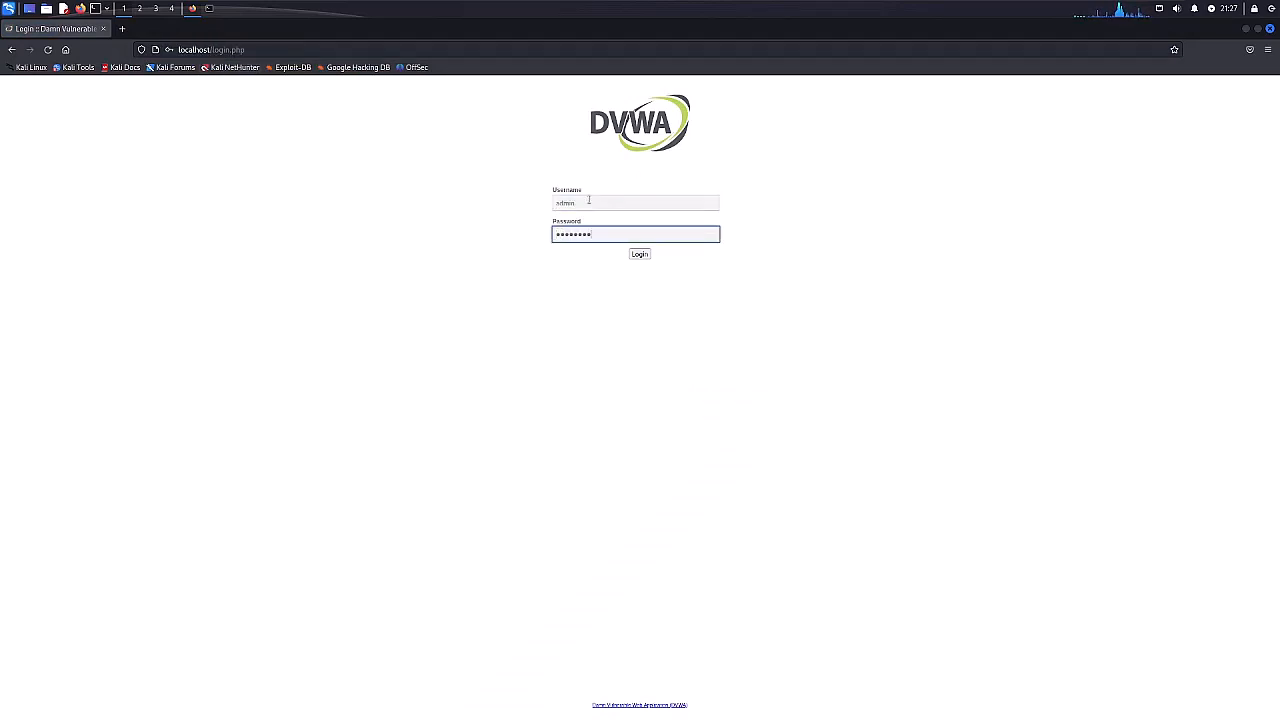
{"action": "type", "text": "assword"}
{"action": "key", "text": "Return"}
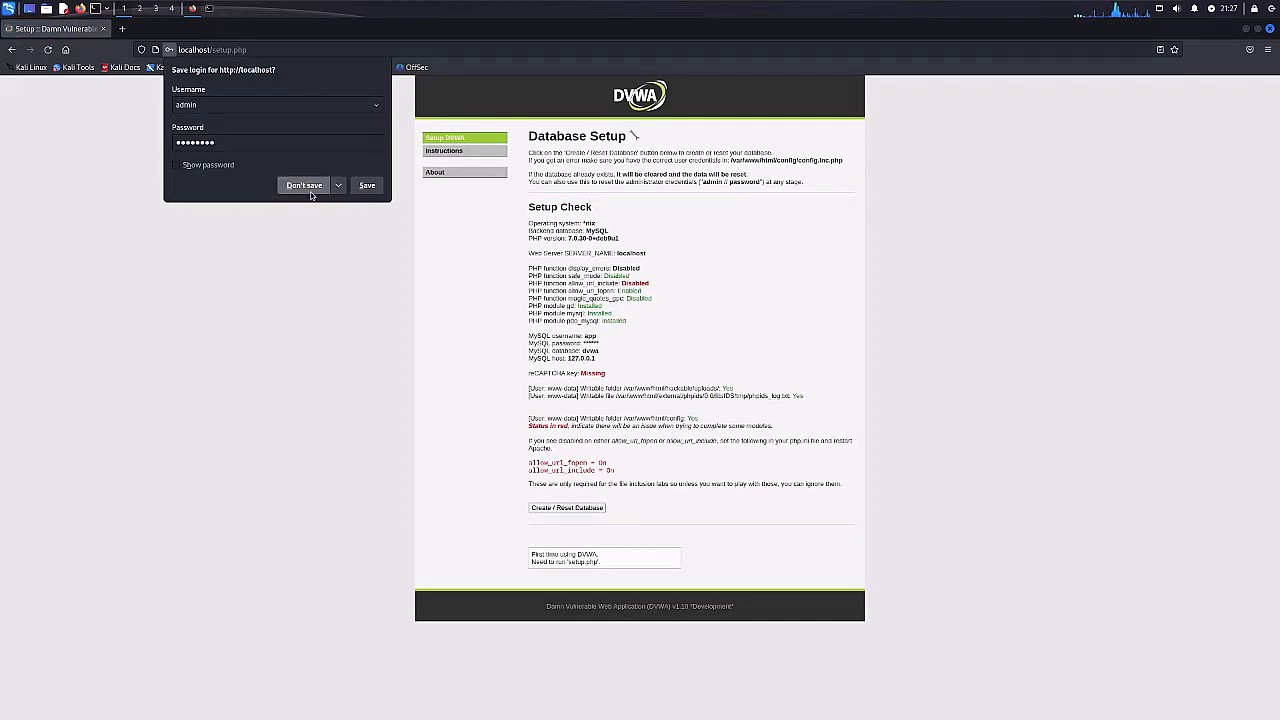
Decline saving the login, create the DVWA database, and return to the login page.
{"action": "left_click", "coordinate": [304, 186]}
{"action": "left_click", "coordinate": [572, 509]}
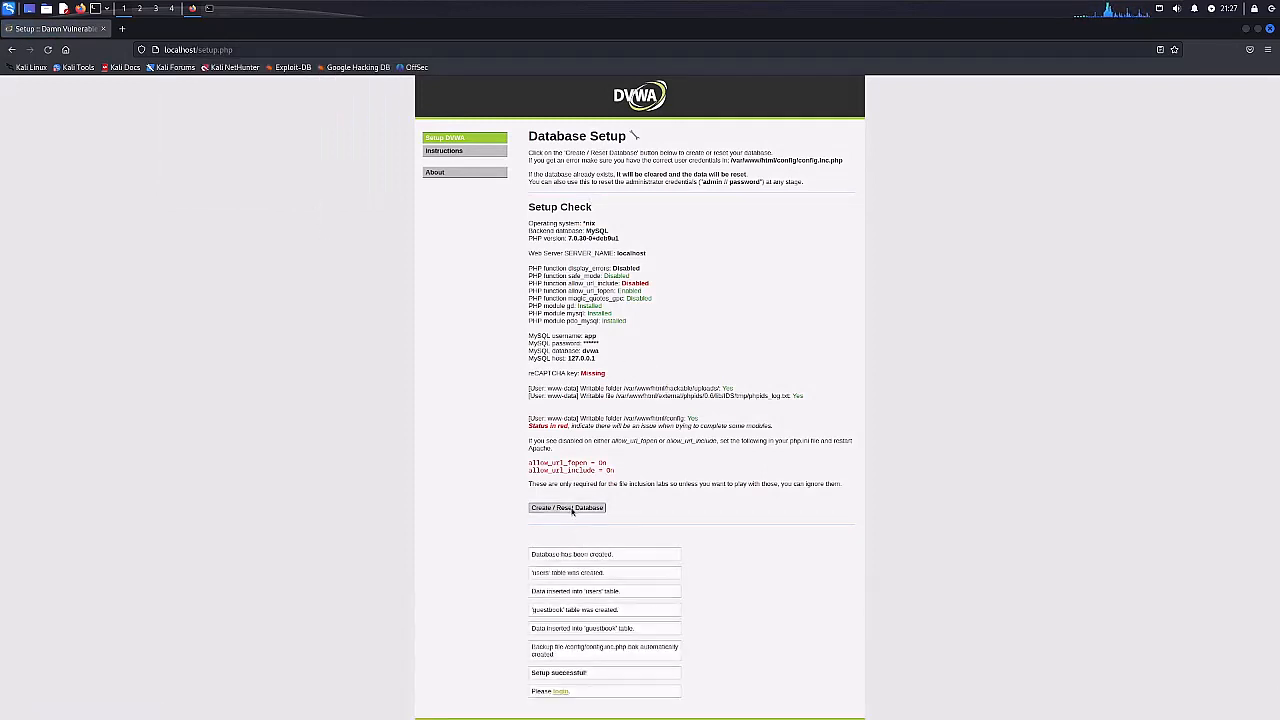
{"action": "scroll", "coordinate": [773, 577], "scroll_direction": "down", "scroll_amount": 1}
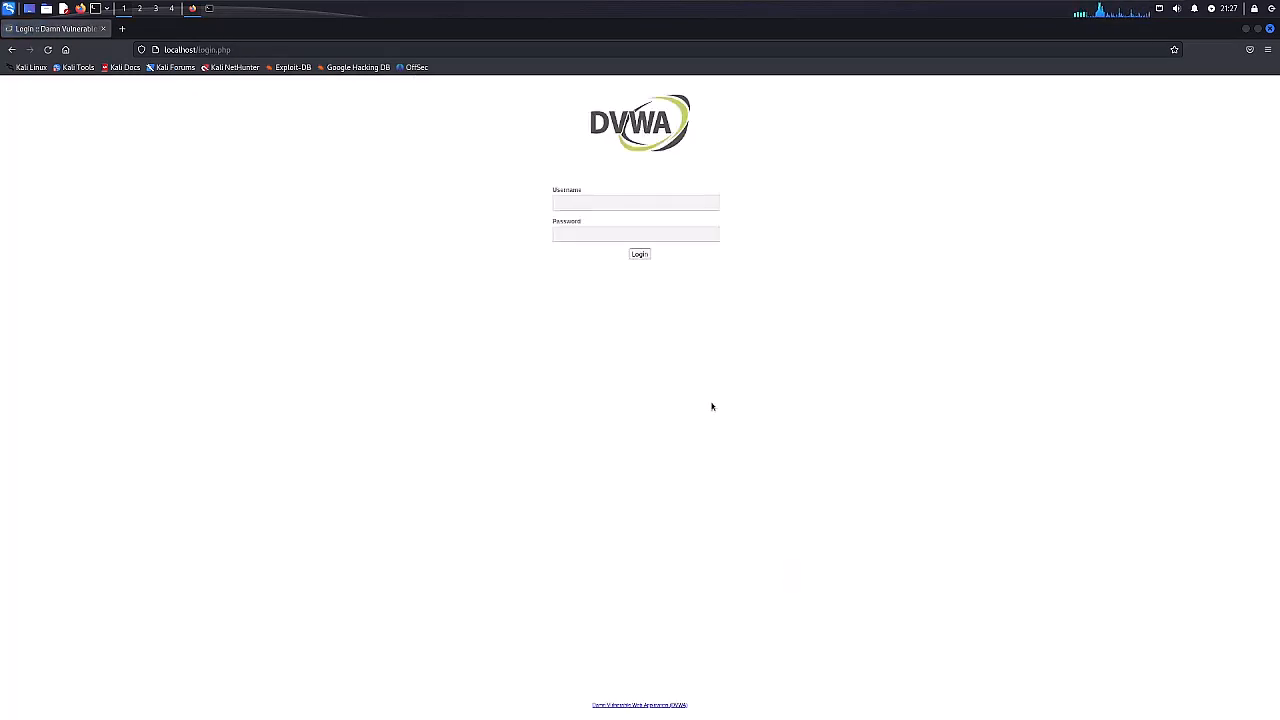
Log in to the newly set-up DVWA as admin with the account password and decline saving the login.
{"action": "left_click", "coordinate": [620, 203]}
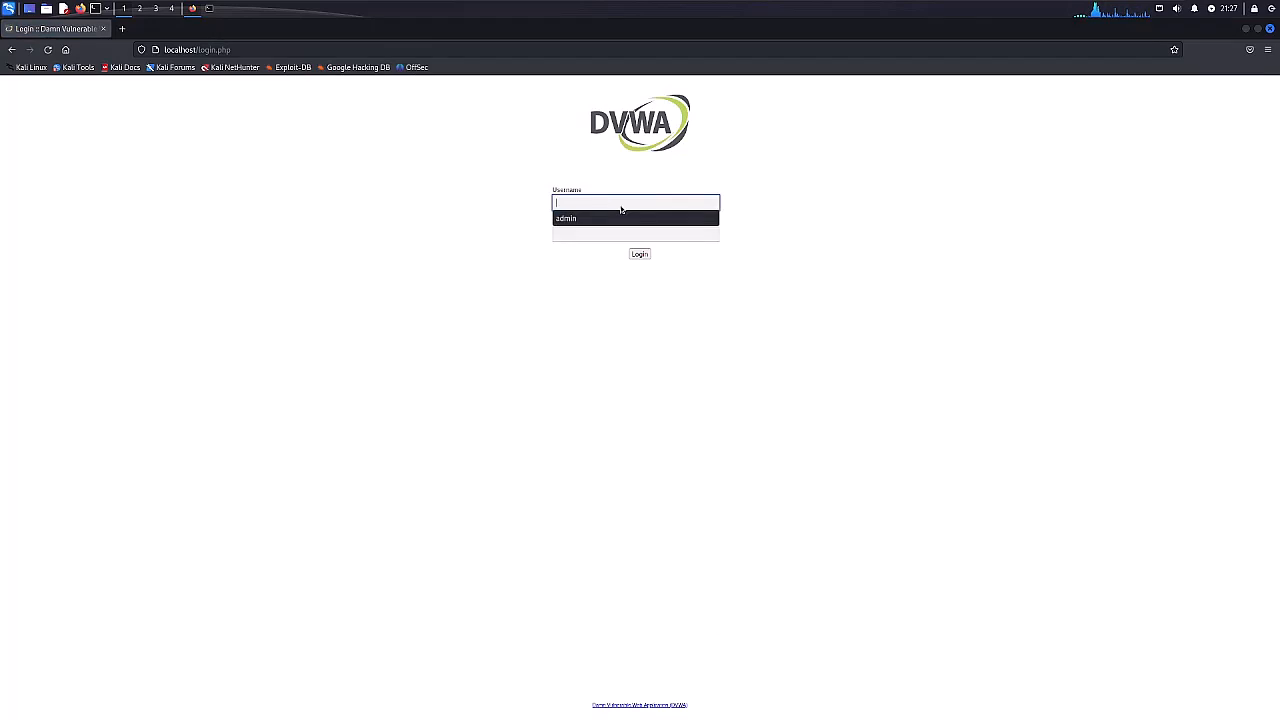
{"action": "type", "text": "admin"}
{"action": "key", "text": "Tab"}
{"action": "type", "text": "pas"}
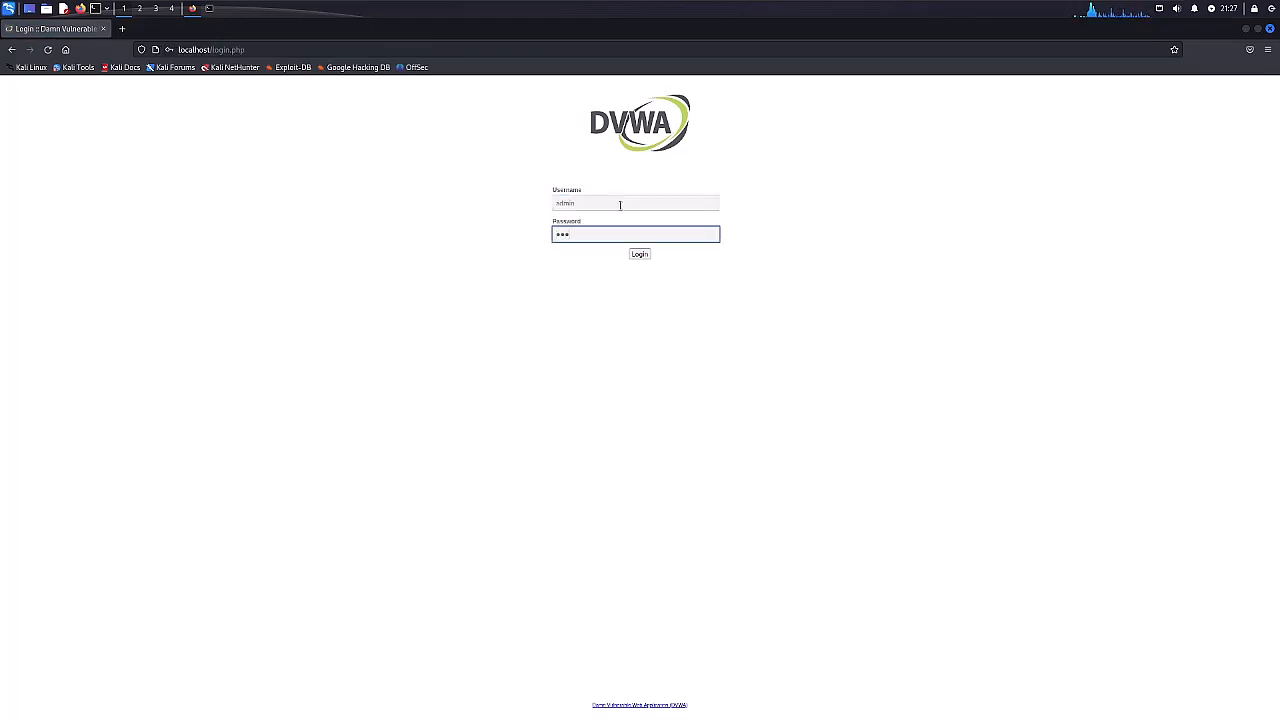
{"action": "type", "text": "sword"}
{"action": "key", "text": "Return"}
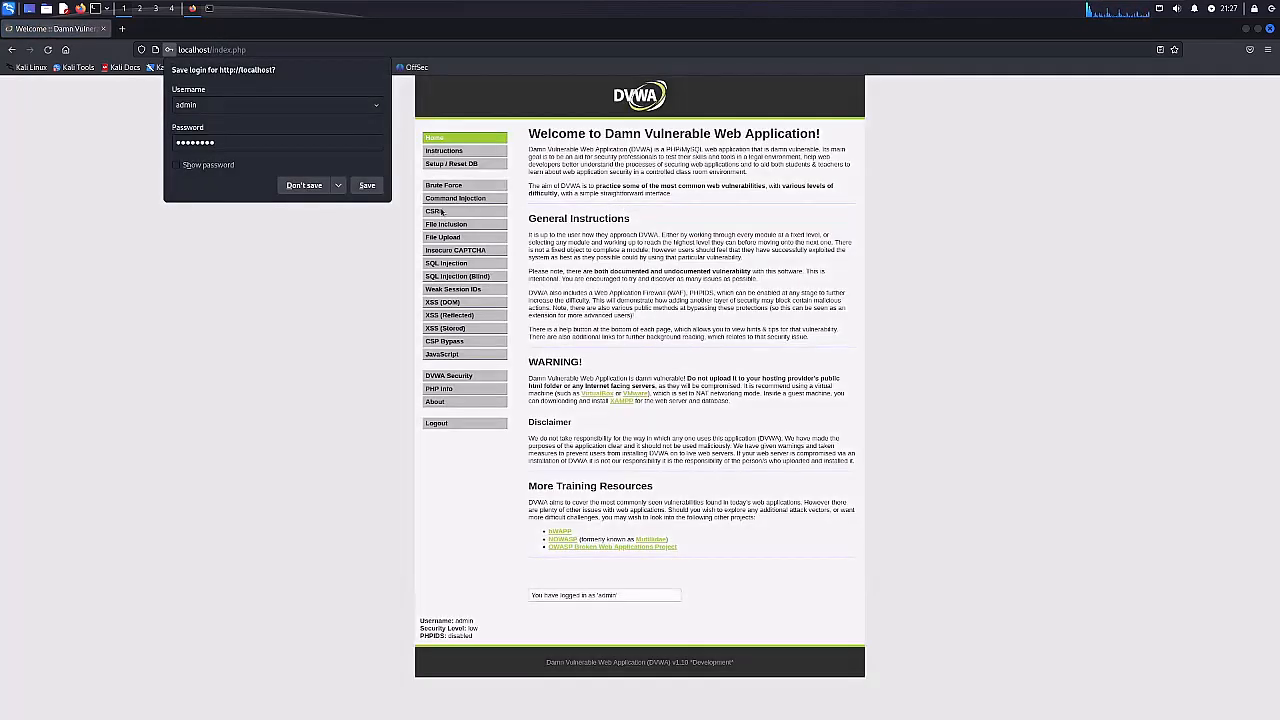
{"action": "left_click", "coordinate": [304, 185]}
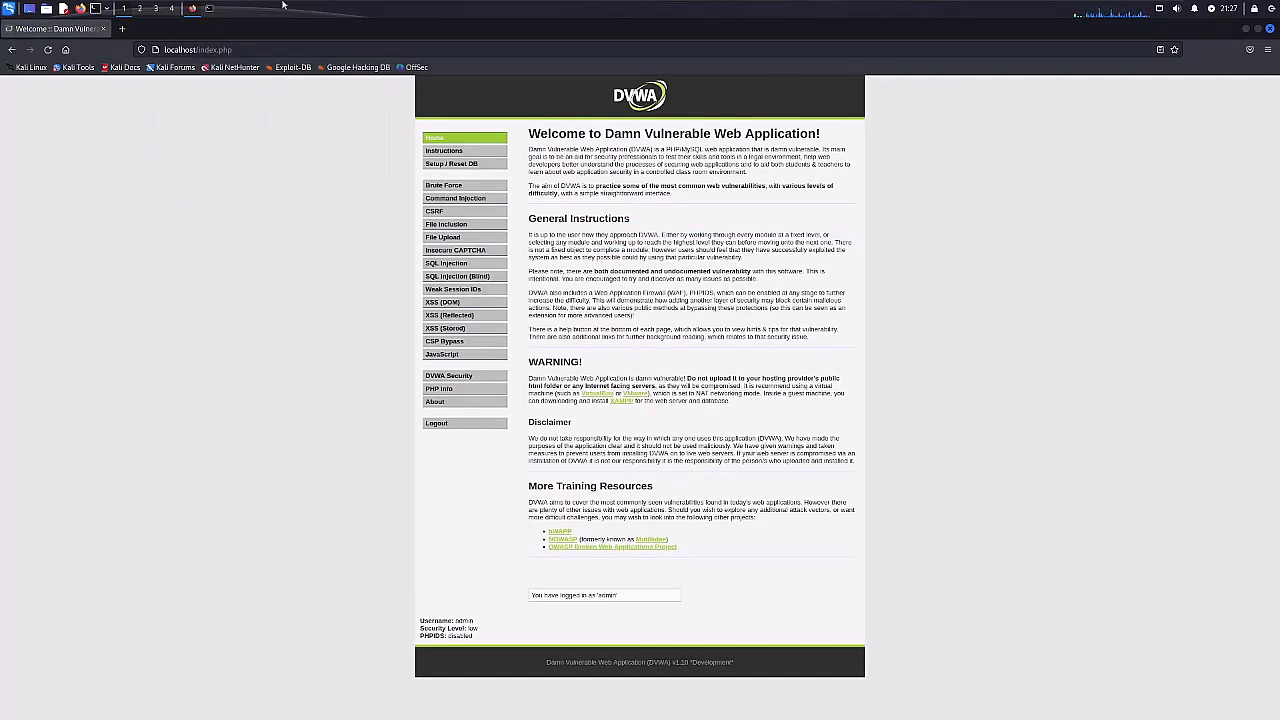
Hide the browser, launch OWASP ZAP, and tile its window to the left half of the desktop.
{"action": "left_click", "coordinate": [35, 13]}
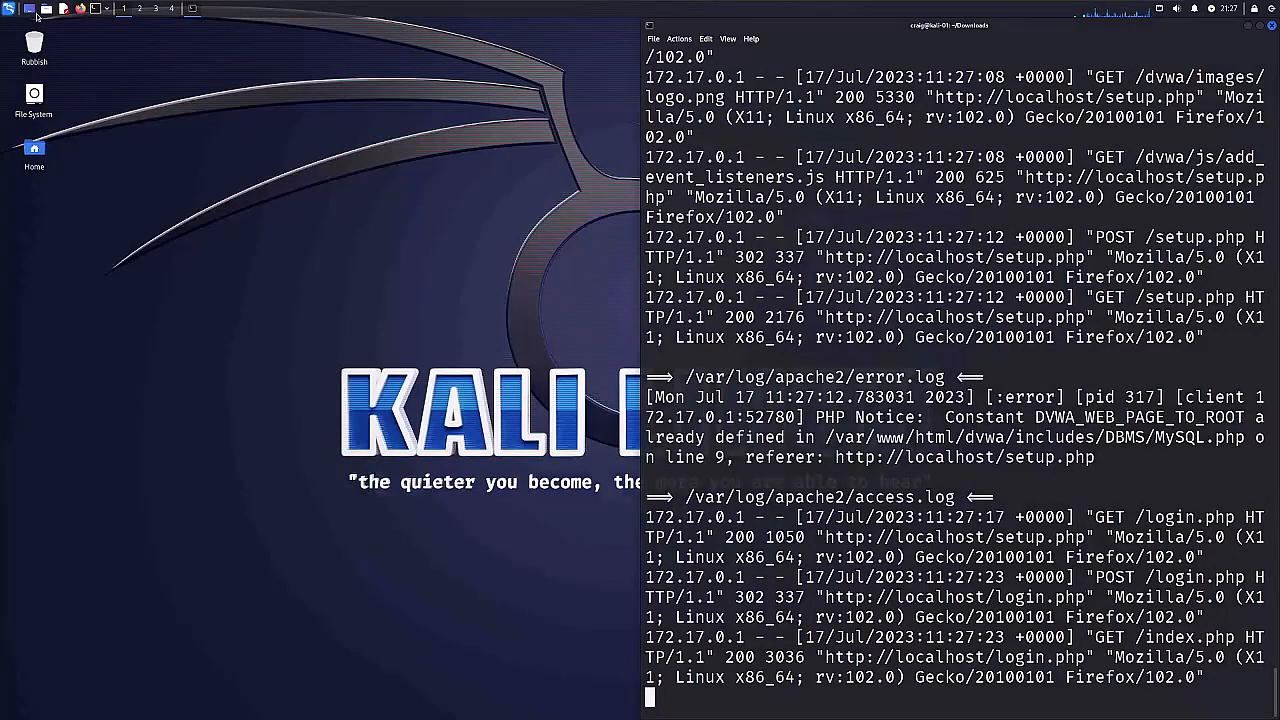
{"action": "left_click", "coordinate": [8, 8]}
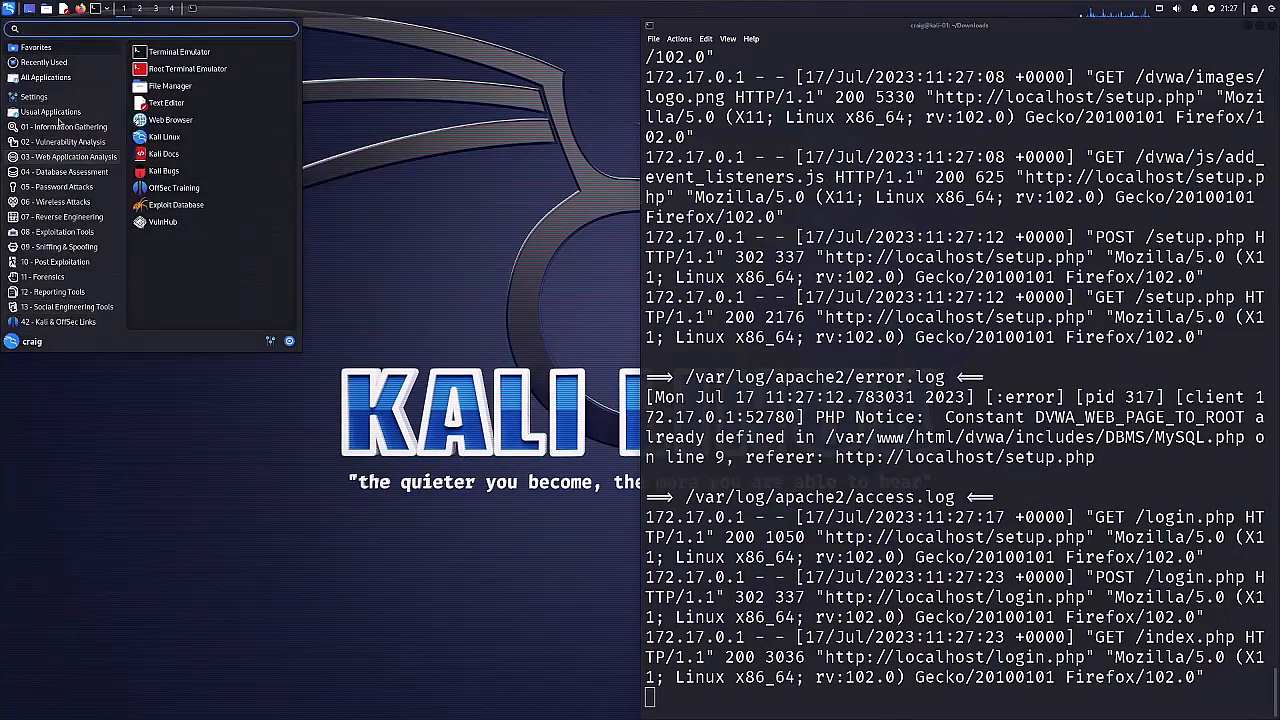
{"action": "mouse_move", "coordinate": [50, 172]}
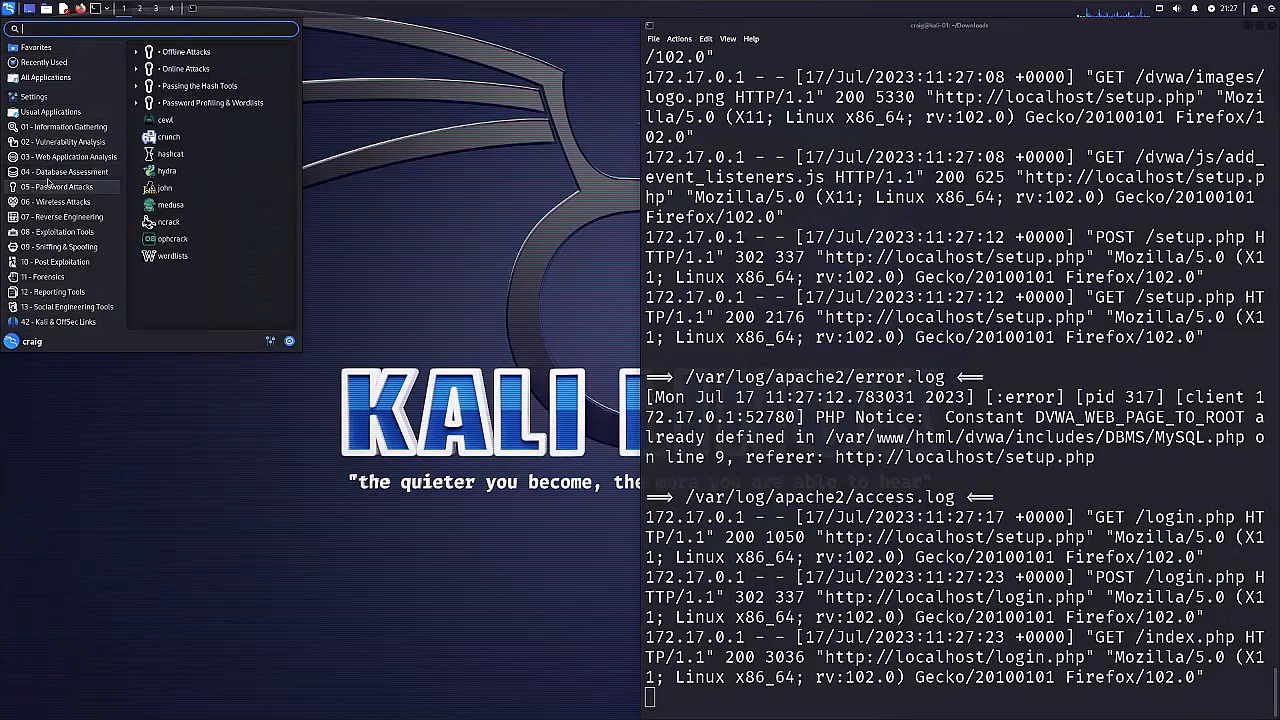
{"action": "left_click", "coordinate": [192, 223]}
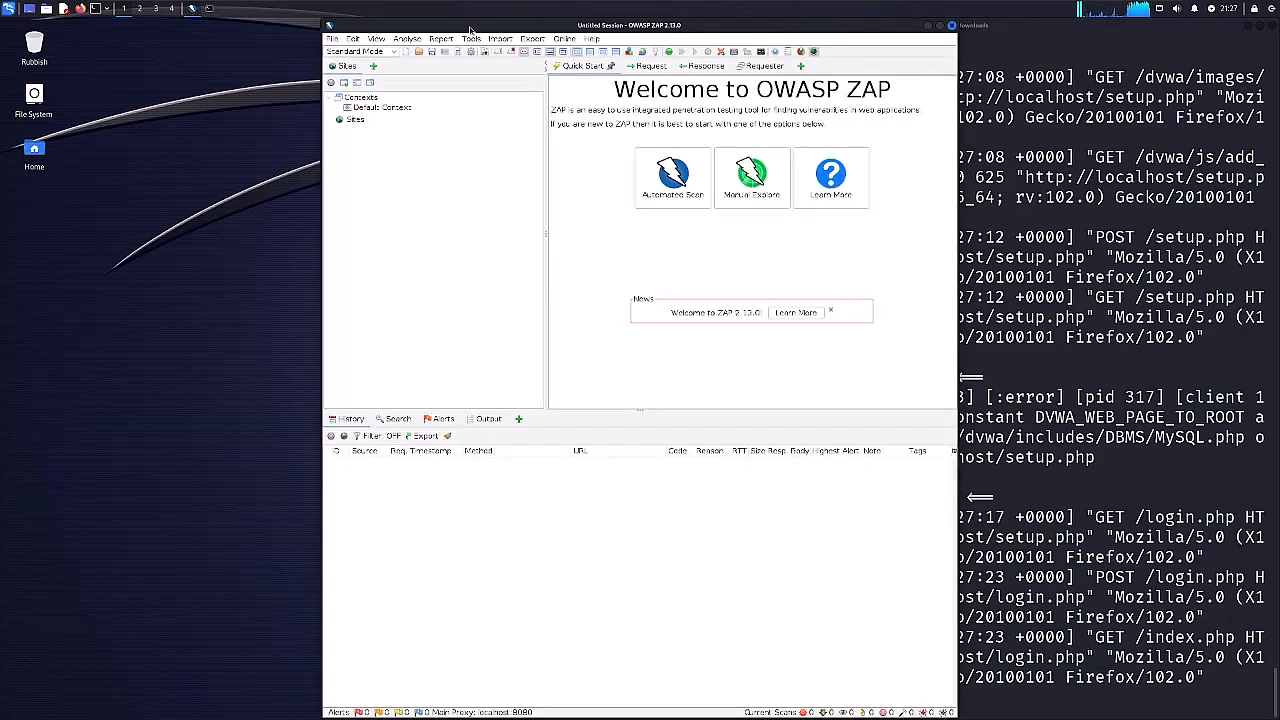
{"action": "left_click_drag", "start_coordinate": [411, 25], "coordinate": [2, 195]}
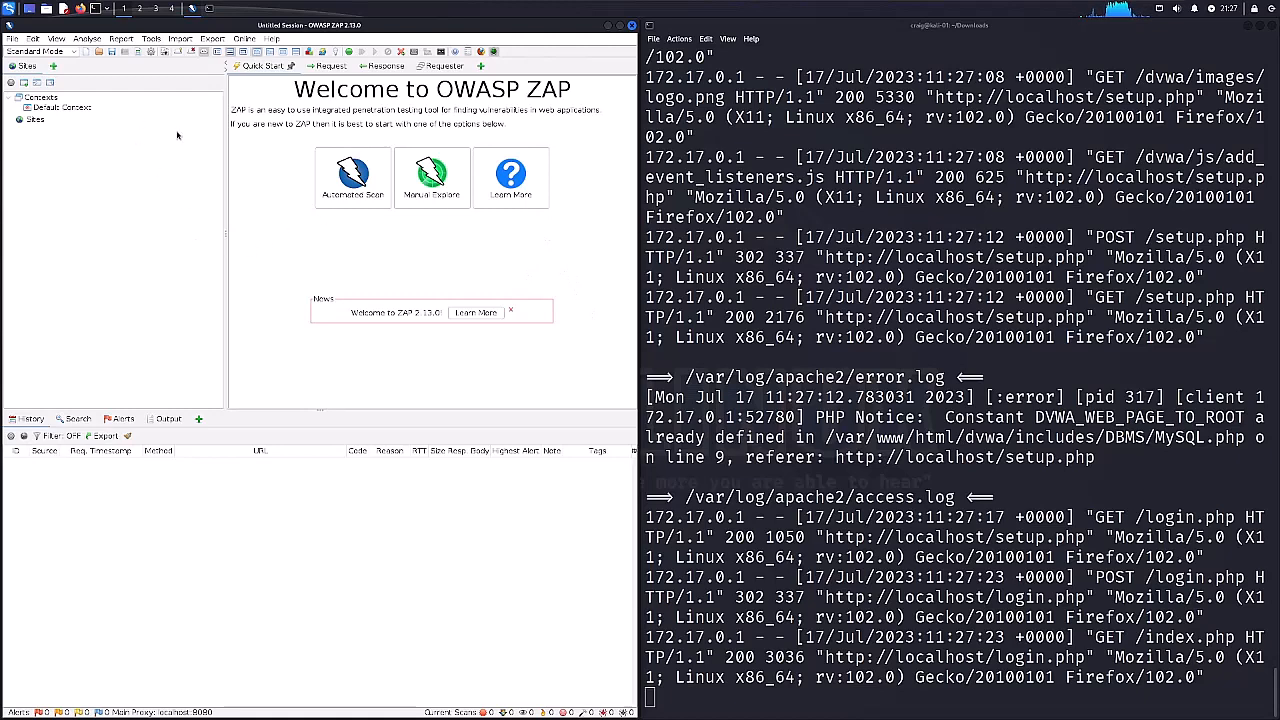
Switch ZAP to Protected Mode and open Manual Explore.
{"action": "left_click", "coordinate": [40, 51]}
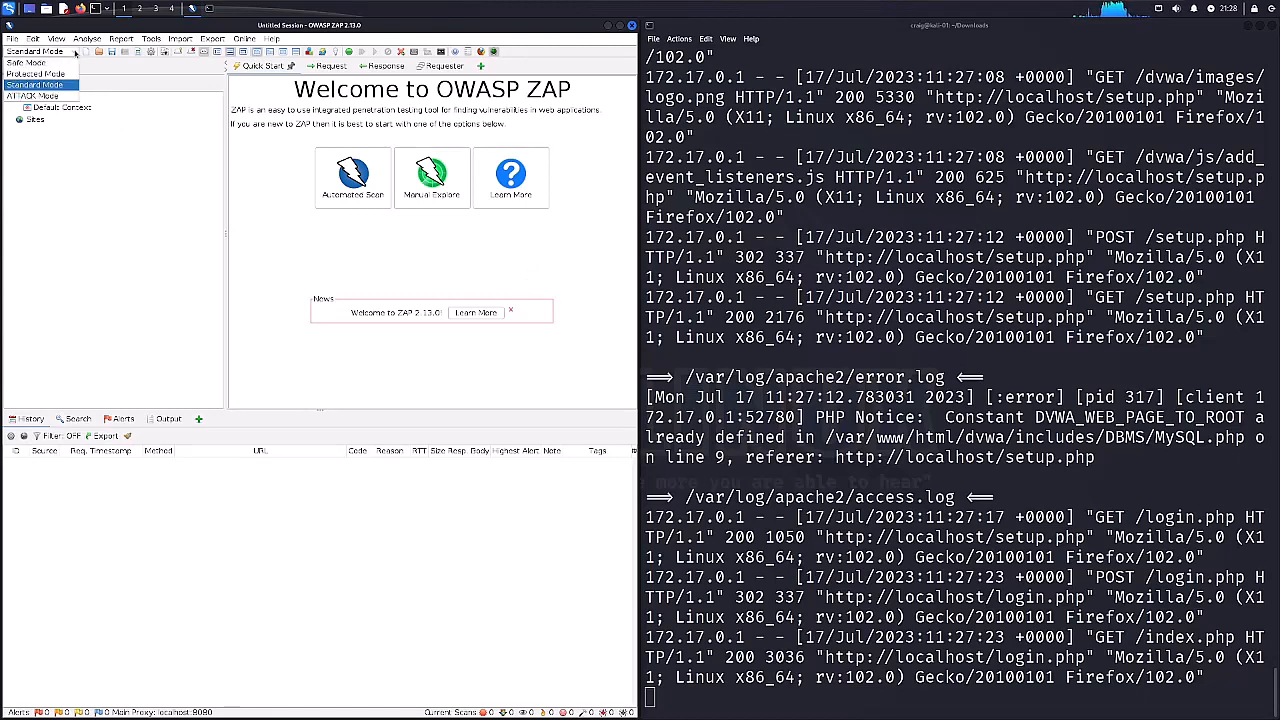
{"action": "left_click", "coordinate": [50, 74]}
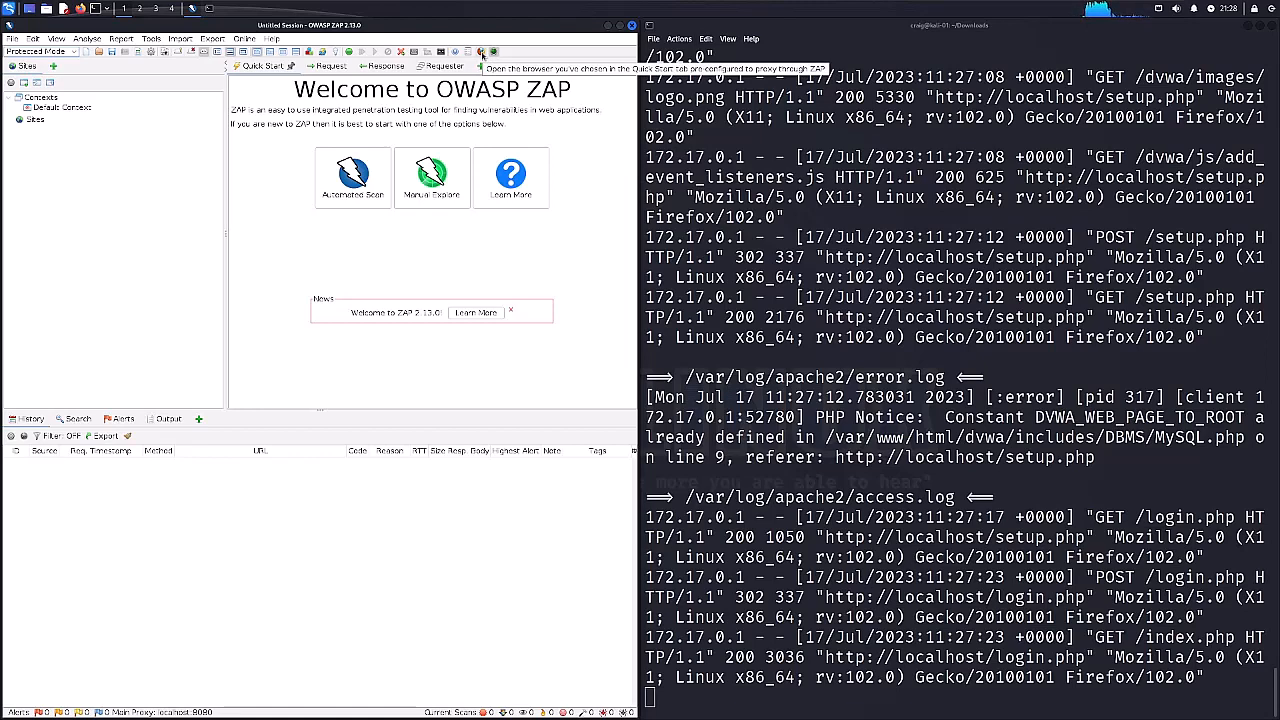
{"action": "left_click", "coordinate": [429, 180]}
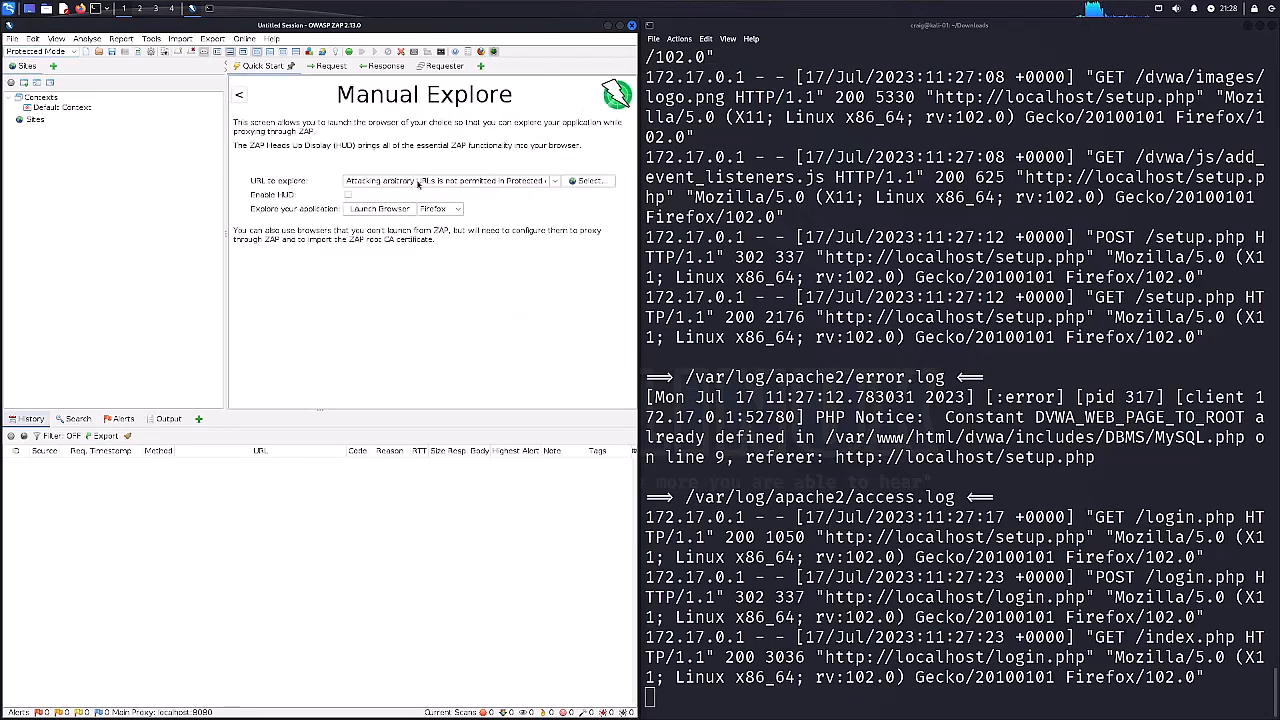
{"action": "left_click", "coordinate": [557, 183]}
{"action": "left_click", "coordinate": [452, 183]}
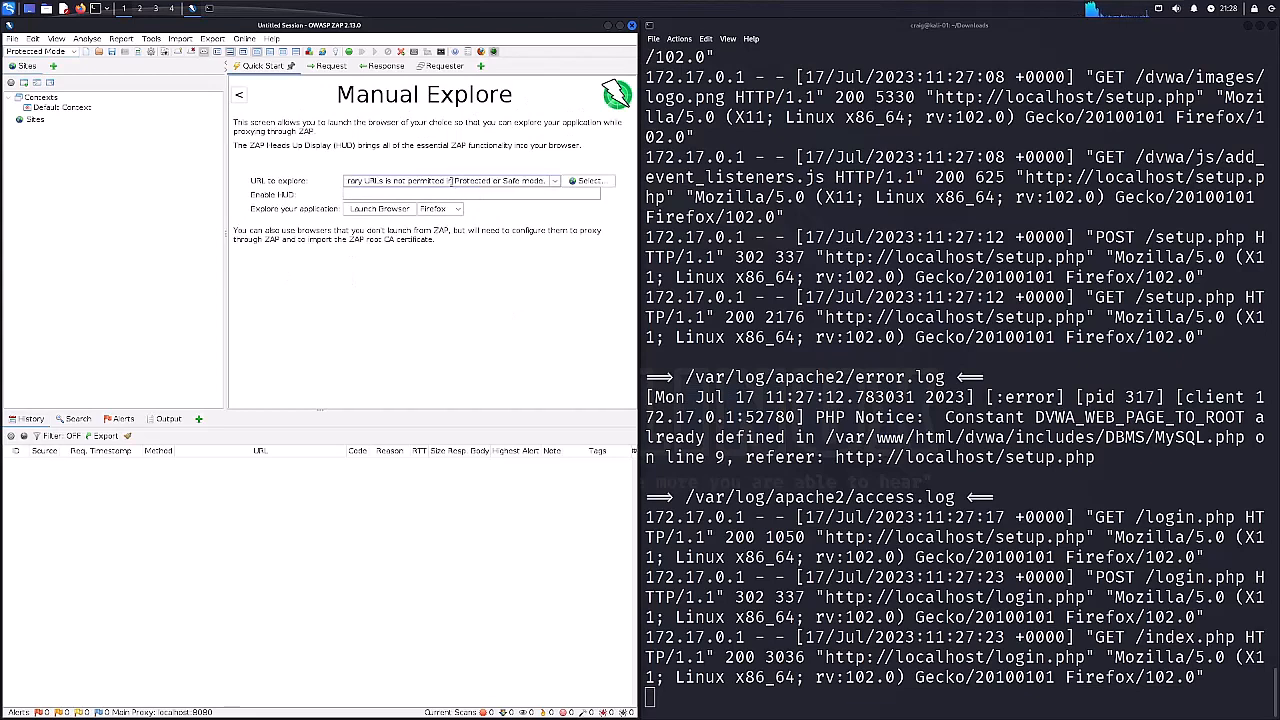
{"action": "triple_click", "coordinate": [452, 181]}
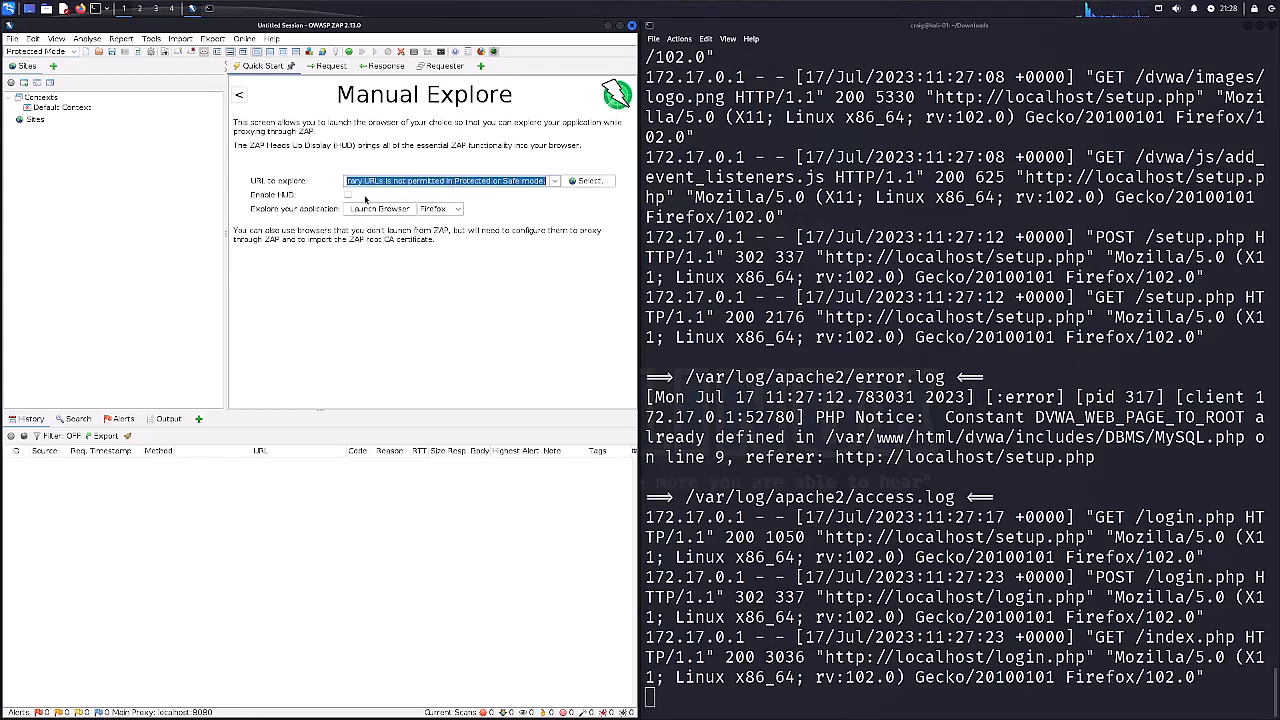
{"action": "left_click", "coordinate": [348, 195]}
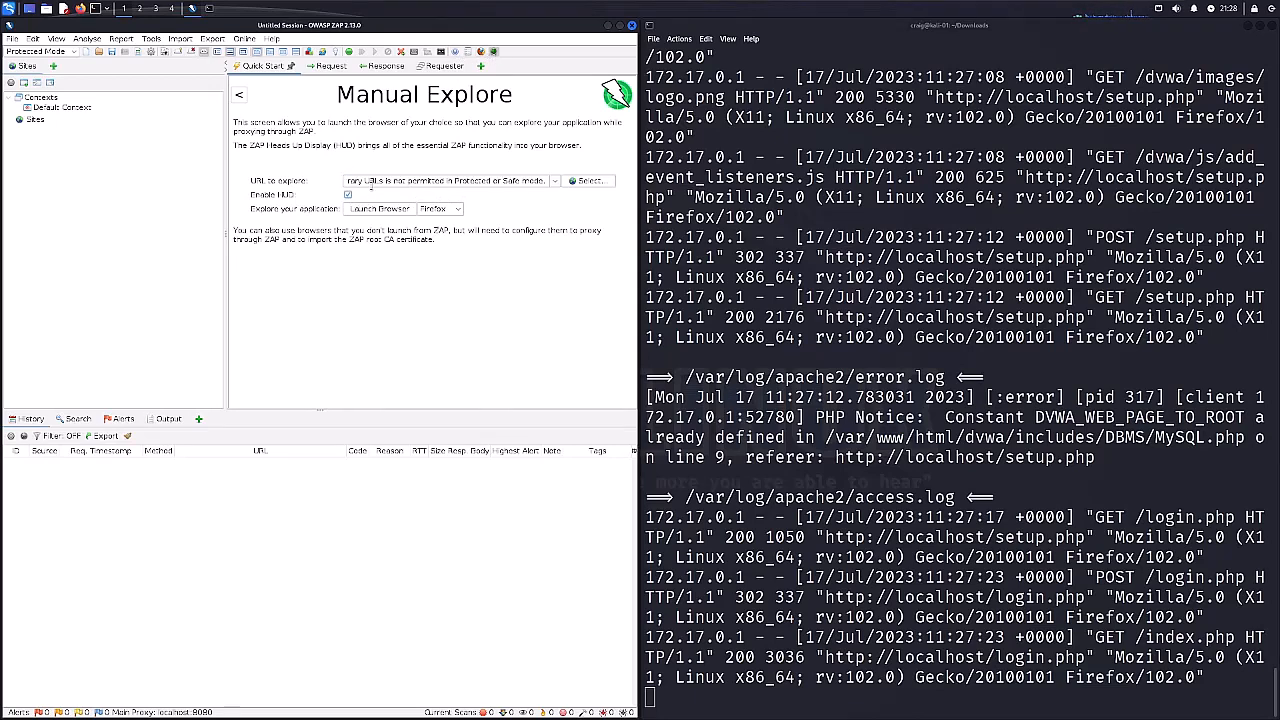
{"action": "left_click", "coordinate": [372, 184]}
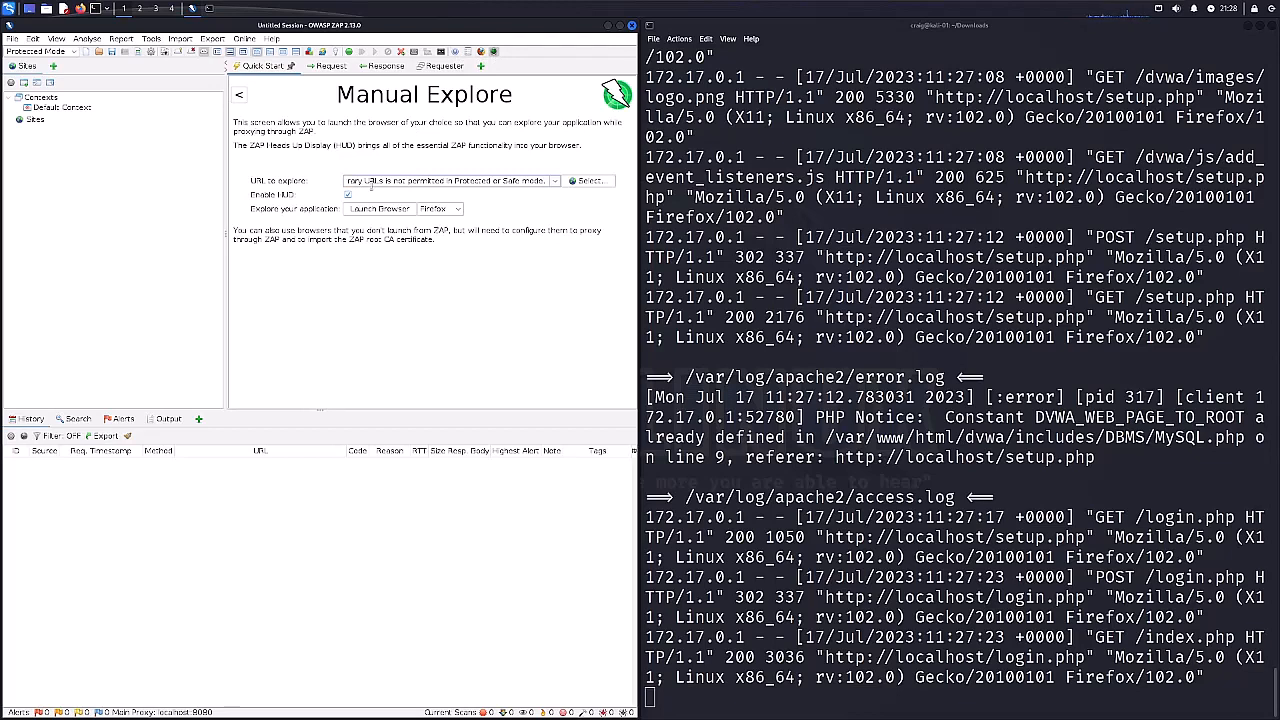
{"action": "triple_click", "coordinate": [372, 184]}
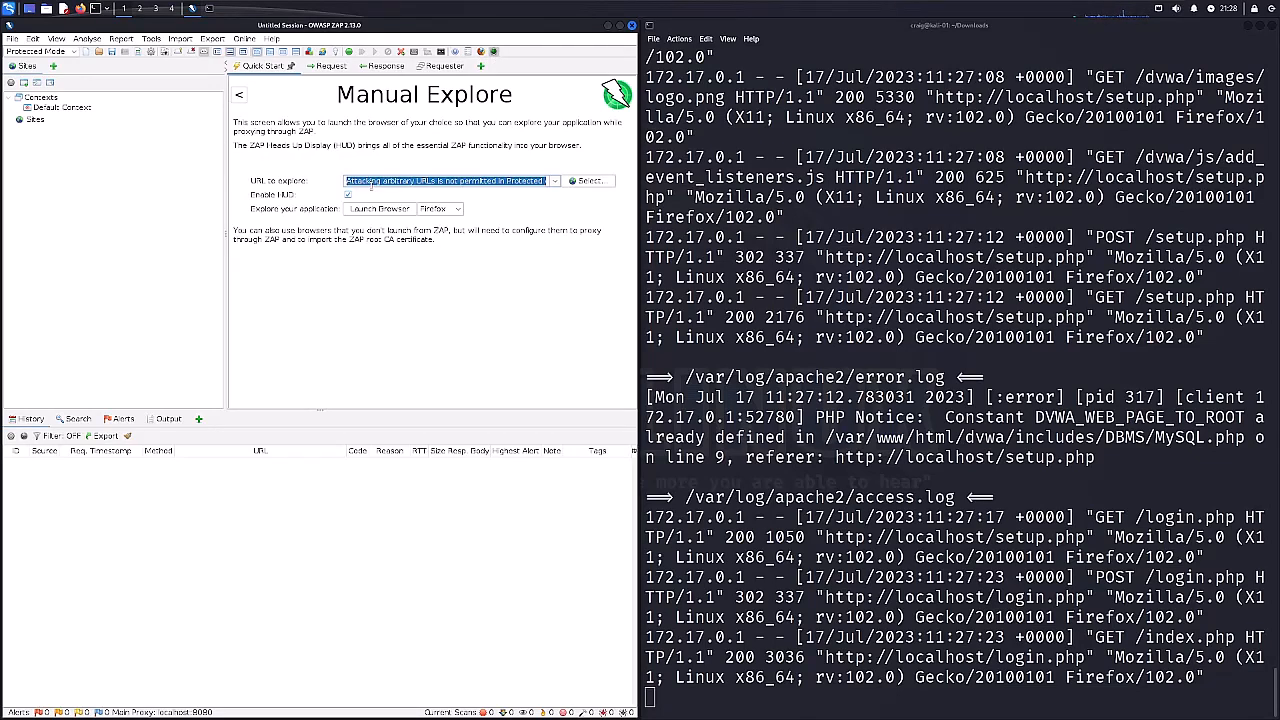
{"action": "type", "text": "http://localhost"}
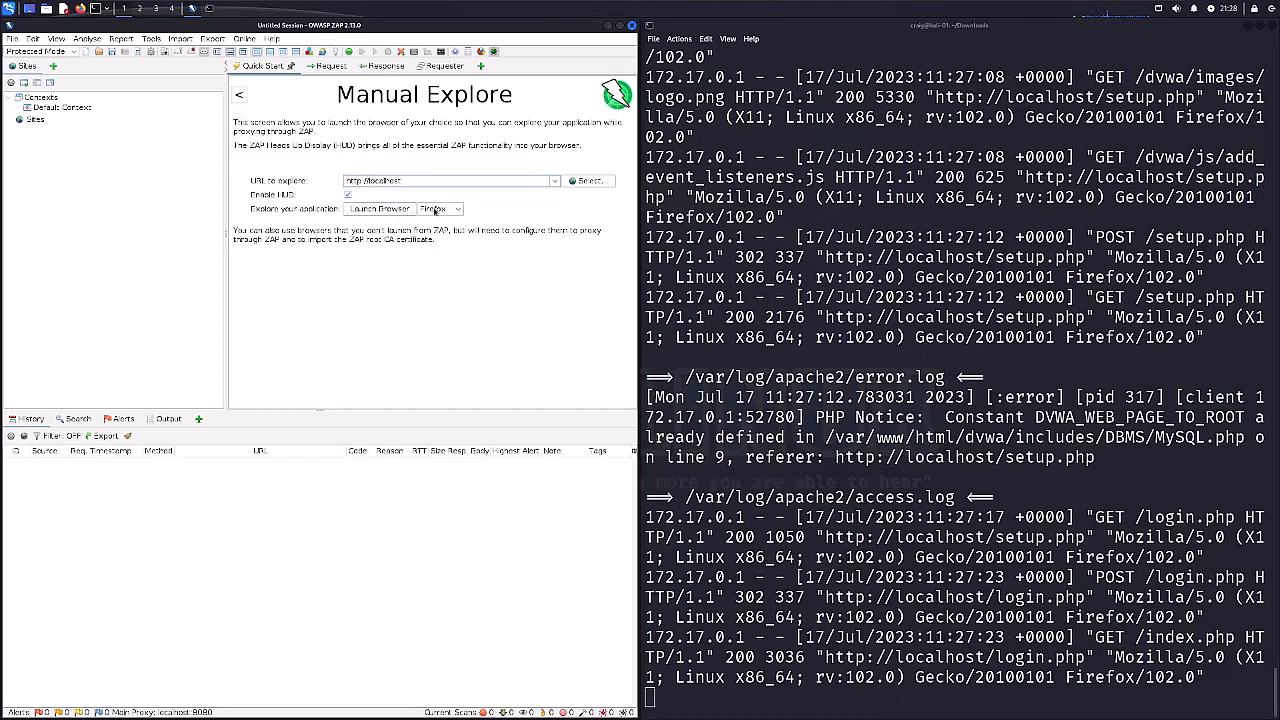
{"action": "left_click", "coordinate": [449, 209]}
{"action": "left_click", "coordinate": [440, 228]}
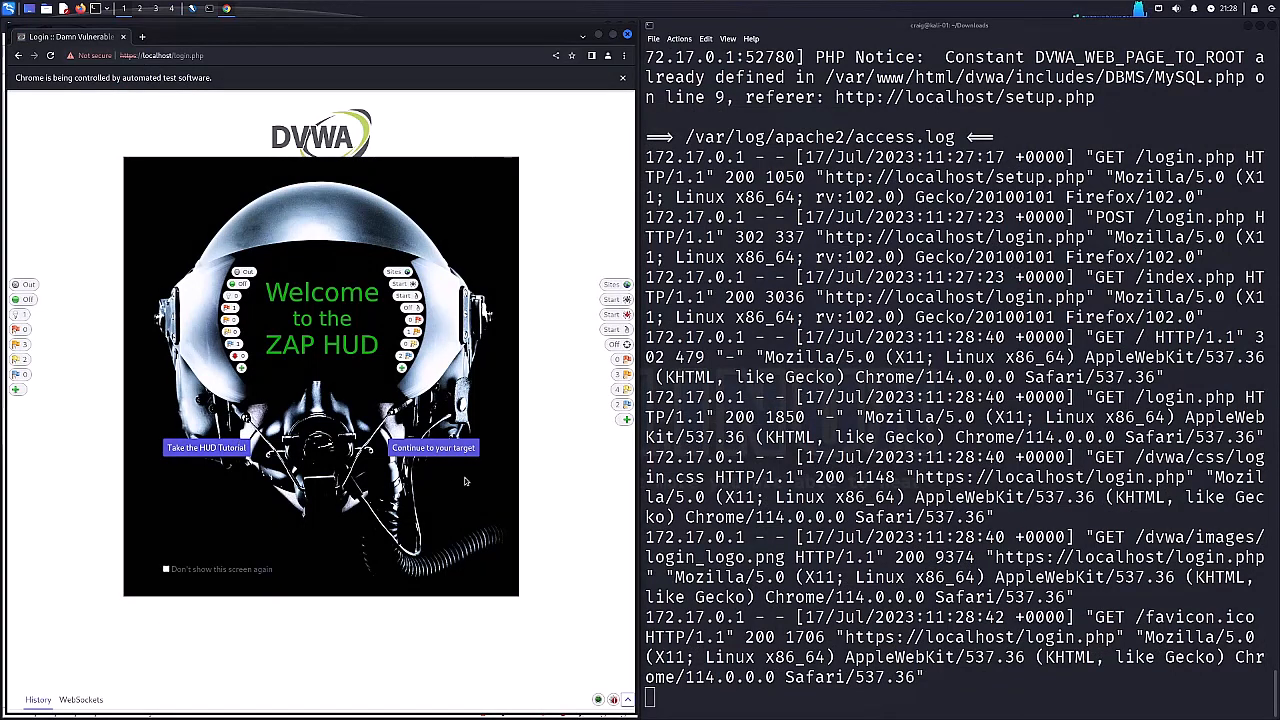
Look through the ZAP HUD tutorial up to the HUD Frames page, view its index, and close the tutorial.
{"action": "left_click", "coordinate": [206, 447]}
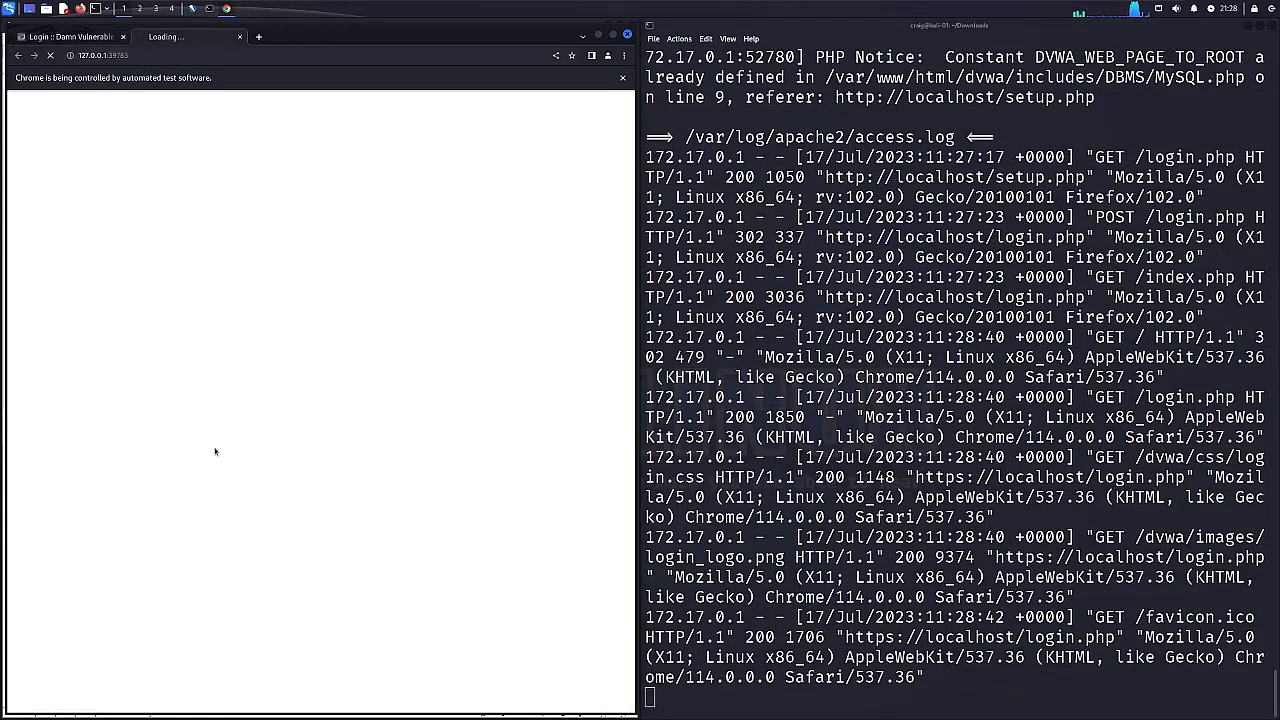
{"action": "left_click", "coordinate": [483, 333]}
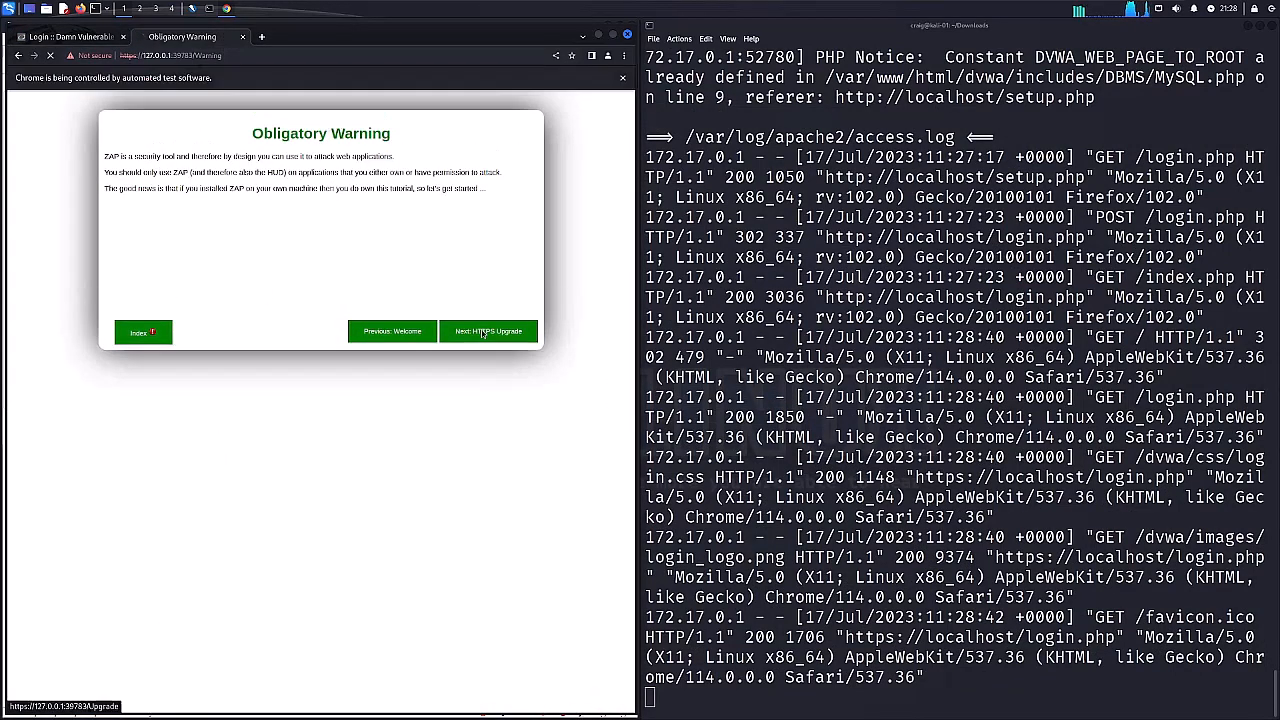
{"action": "left_click", "coordinate": [490, 330]}
{"action": "left_click", "coordinate": [492, 330]}
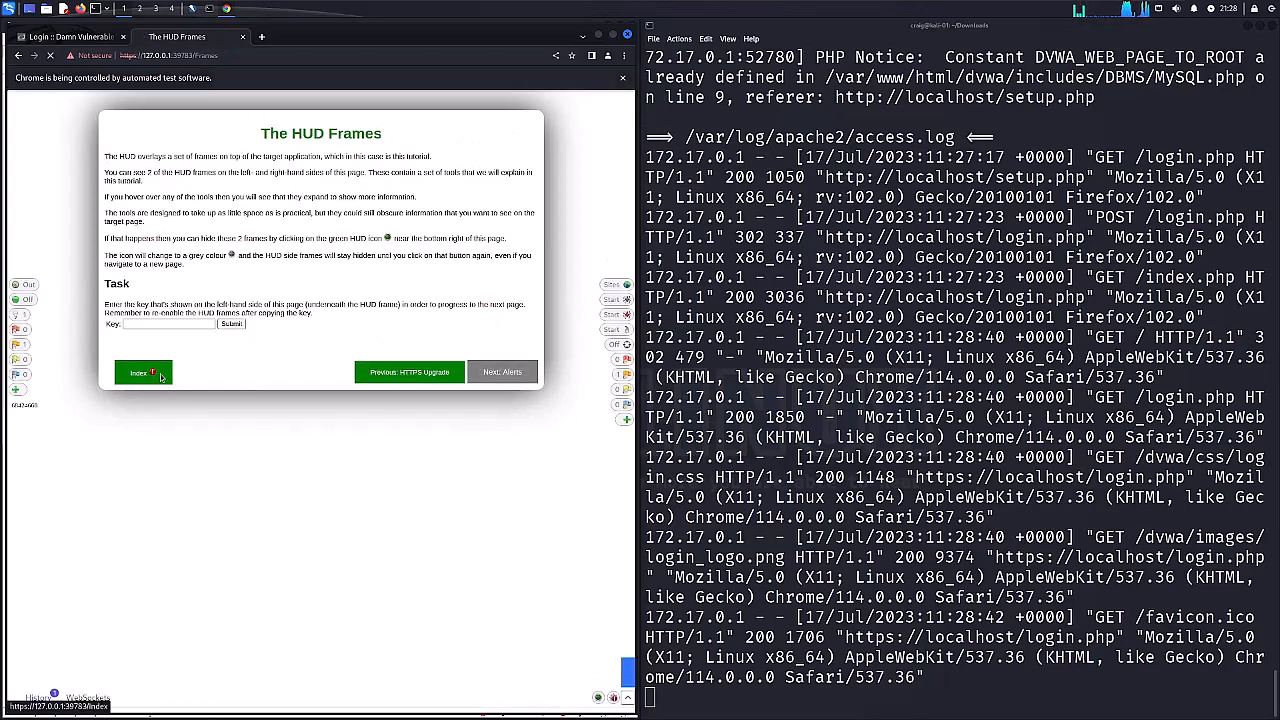
{"action": "left_click", "coordinate": [143, 372]}
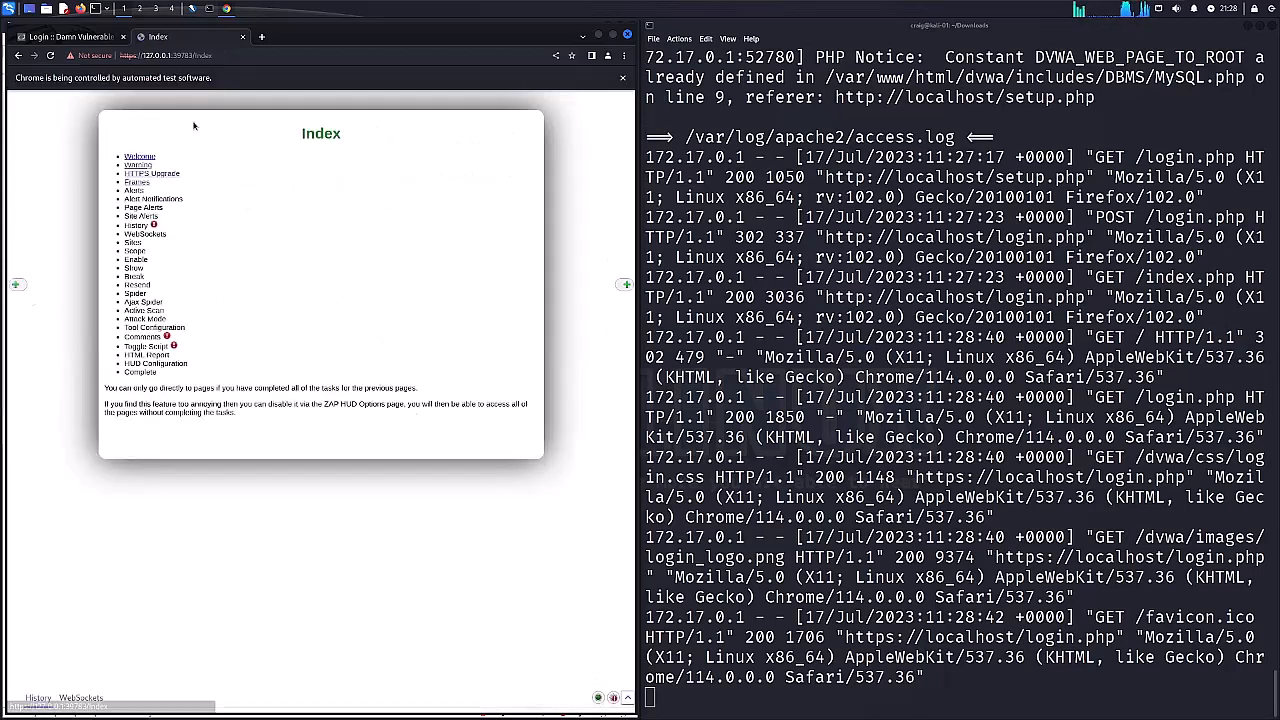
{"action": "left_click", "coordinate": [242, 38]}
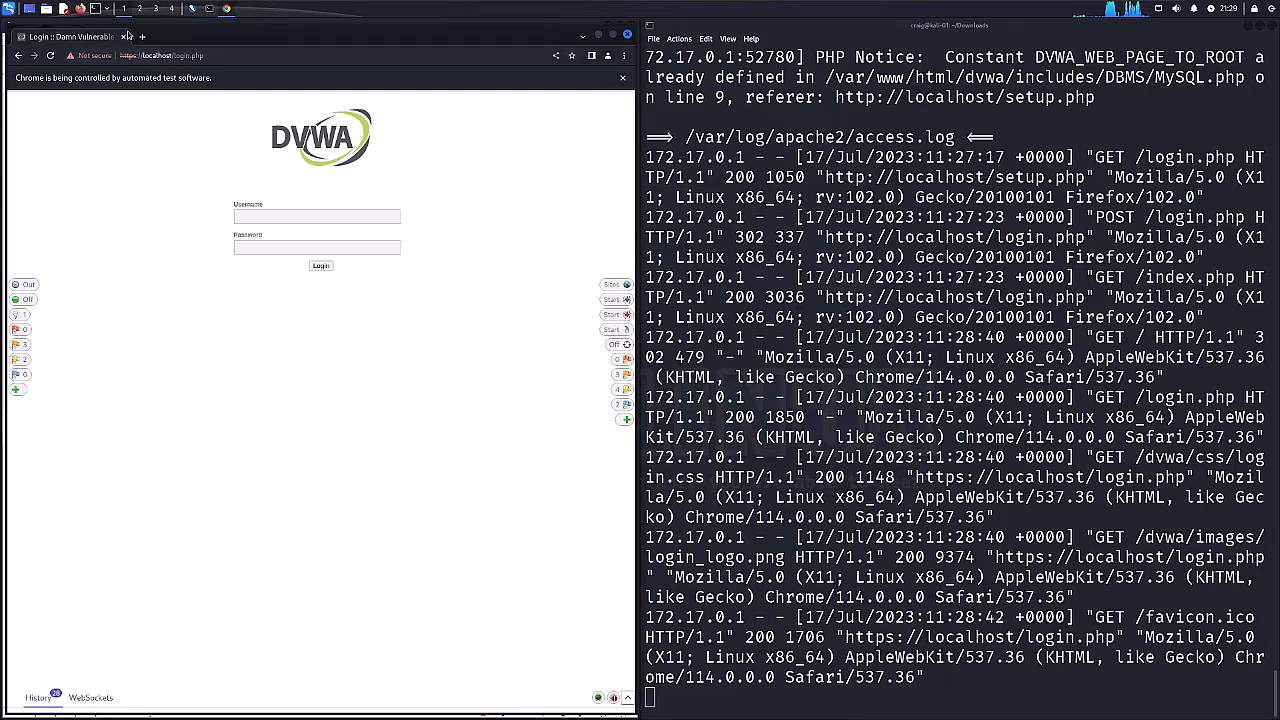
Close the Chrome window and tile the OWASP ZAP window to the left half of the desktop beside the notes.
{"action": "left_click", "coordinate": [627, 35]}
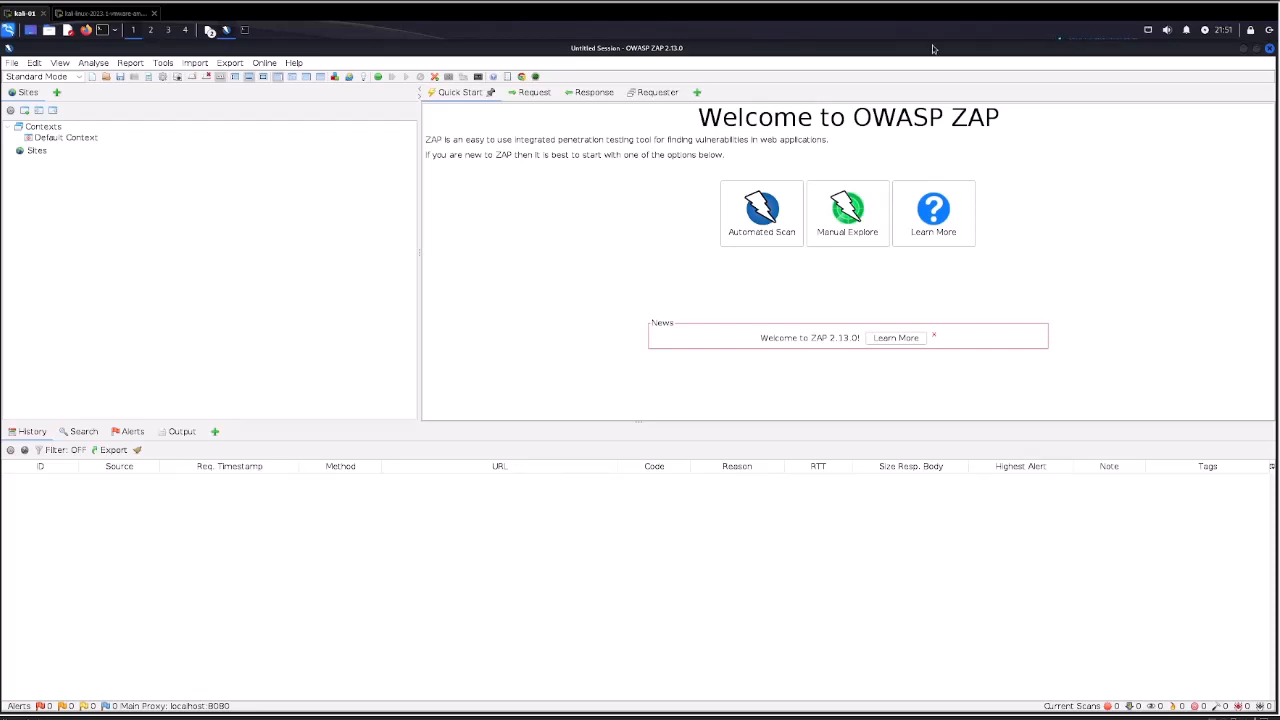
{"action": "left_click_drag", "start_coordinate": [540, 52], "coordinate": [2, 200]}
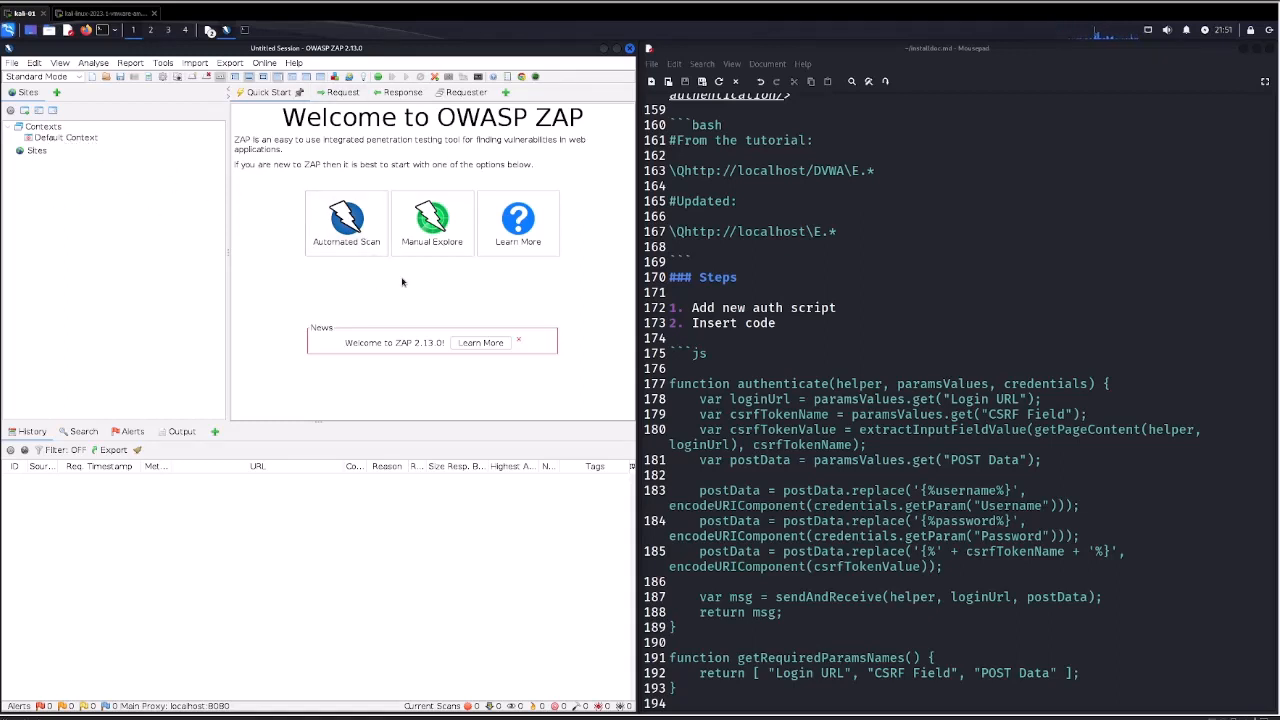
{"action": "left_click", "coordinate": [521, 79]}
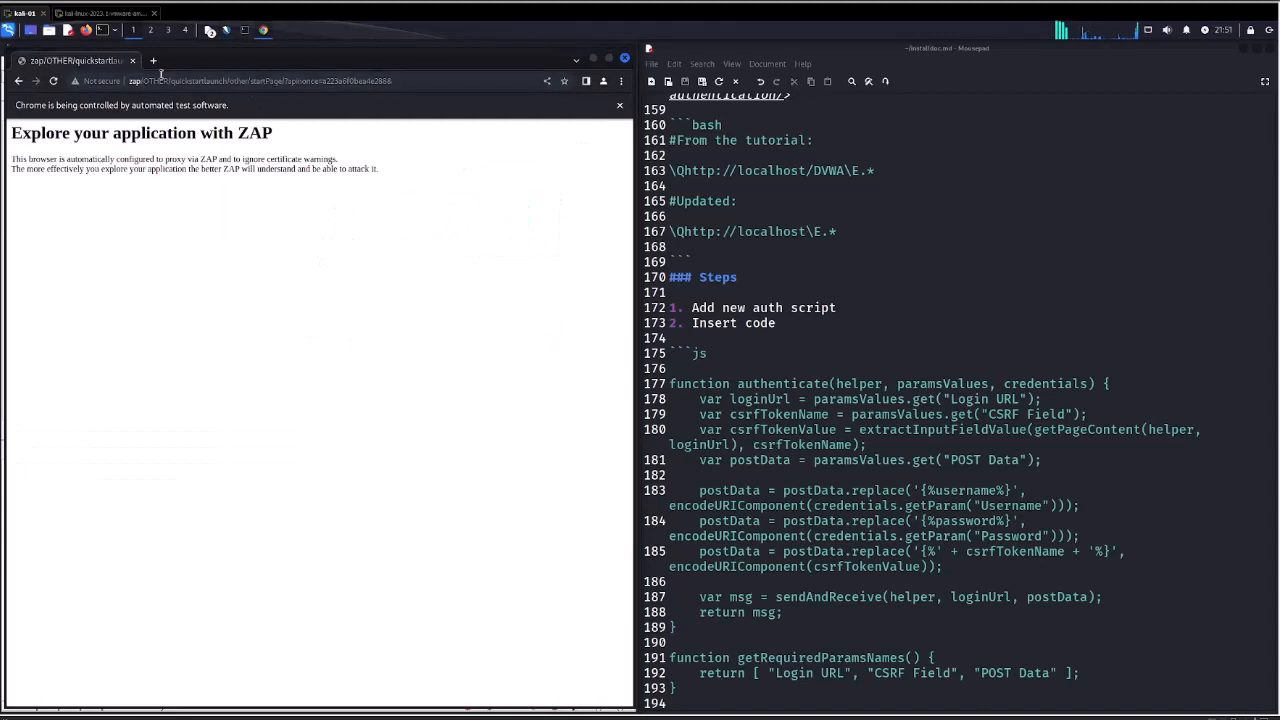
{"action": "left_click", "coordinate": [160, 80]}
{"action": "left_click", "coordinate": [153, 60]}
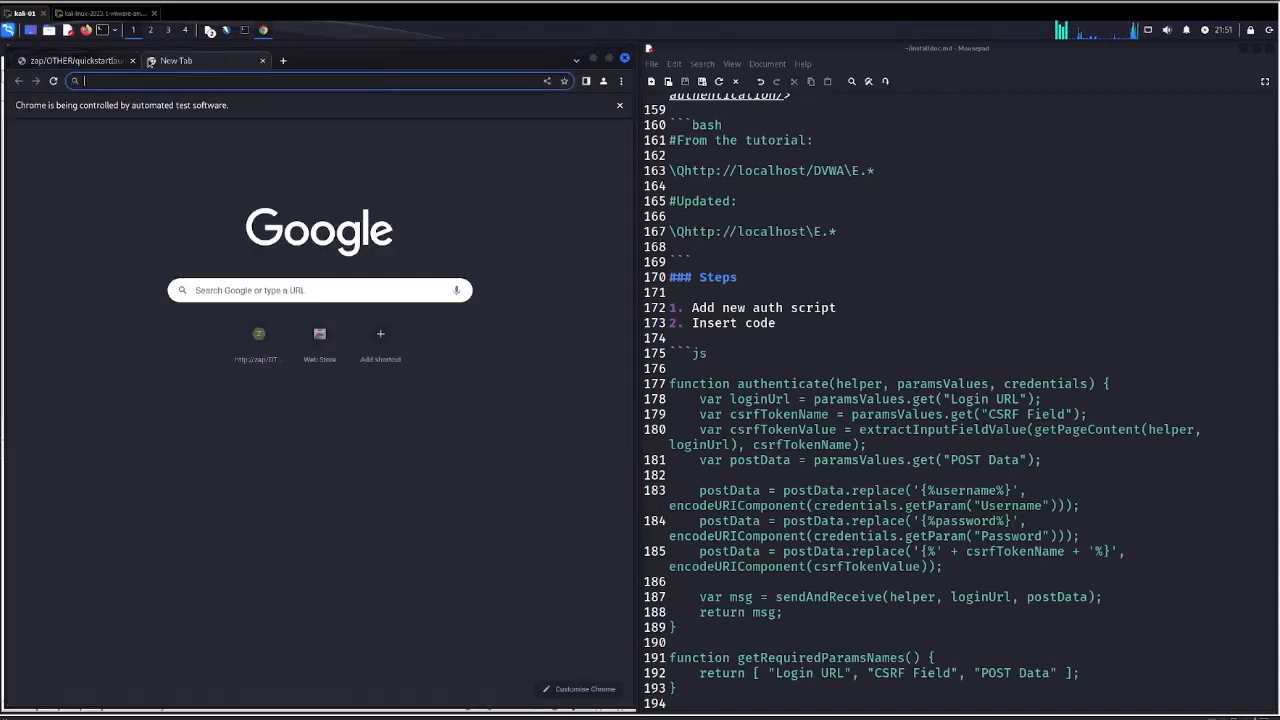
{"action": "type", "text": "htt"}
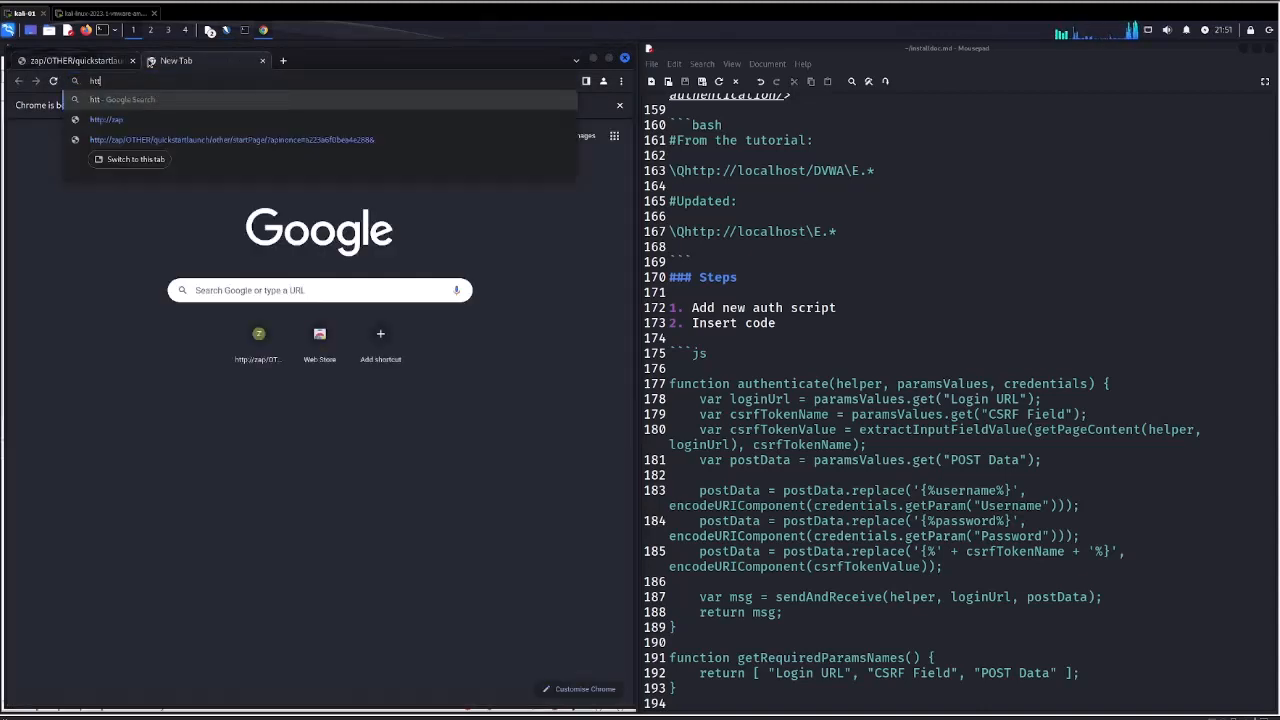
{"action": "type", "text": "p://loc"}
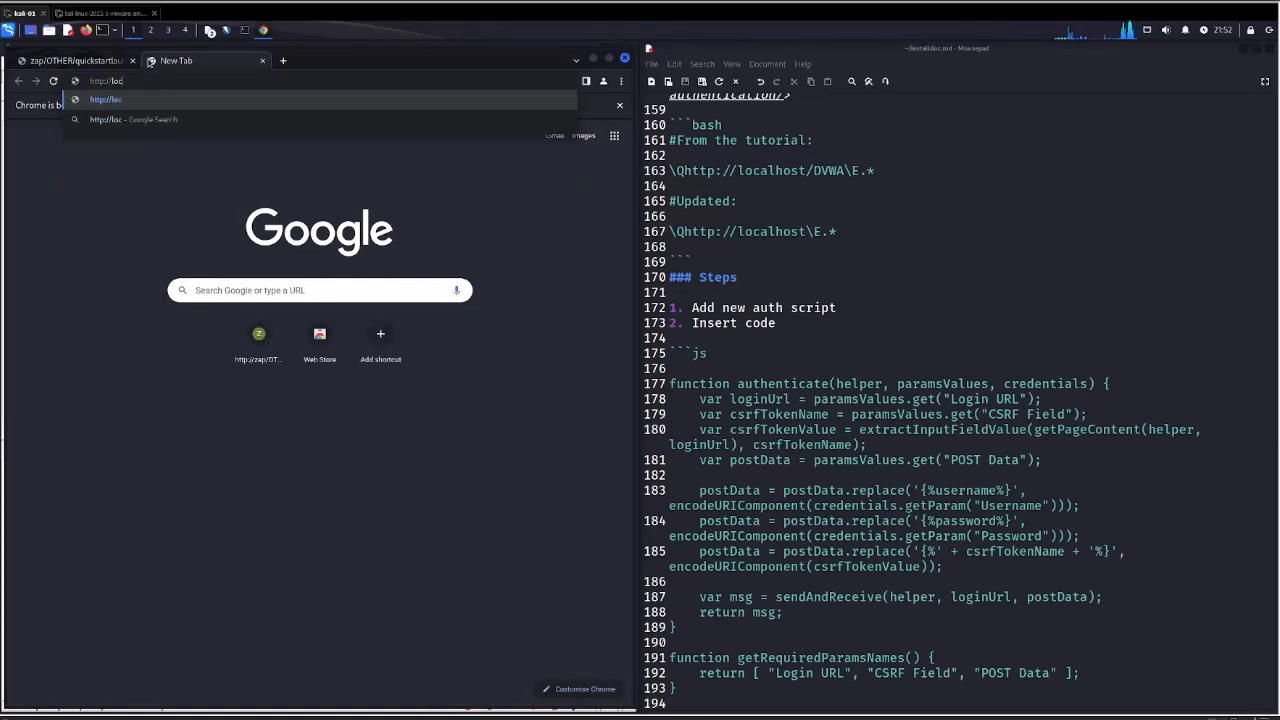
{"action": "type", "text": "alhost"}
{"action": "key", "text": "Return"}
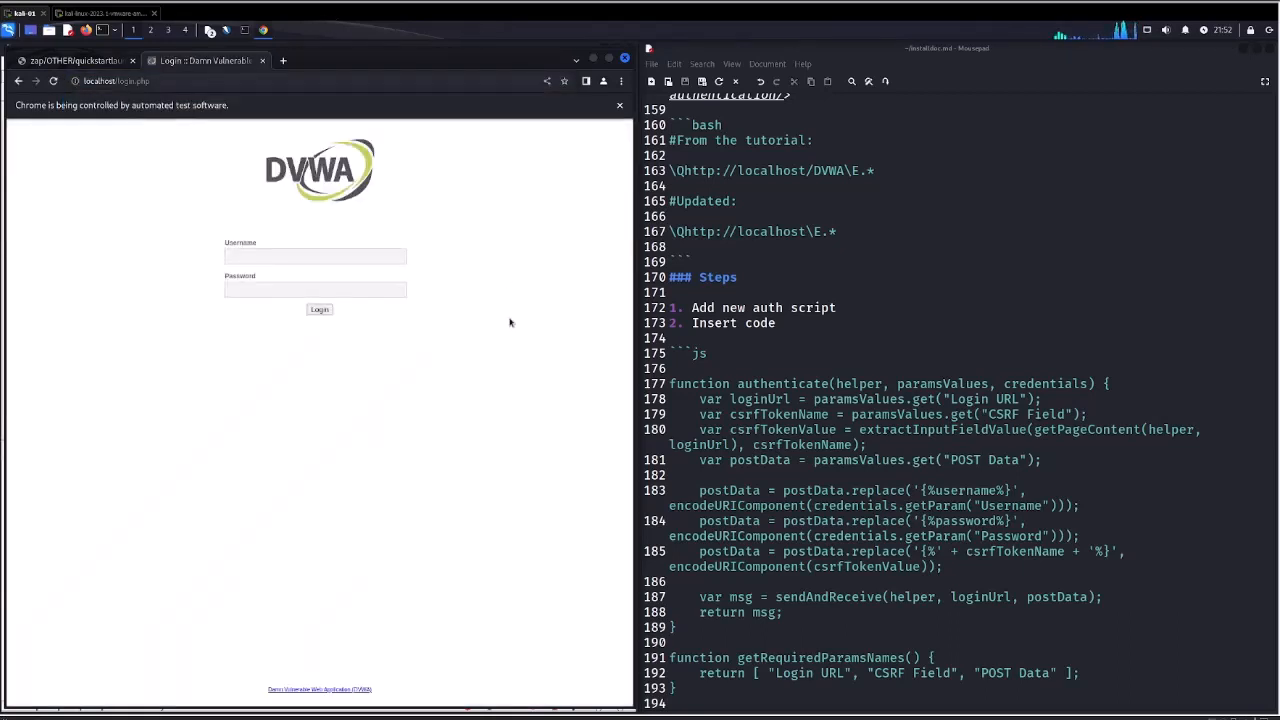
Close the Chrome browser and delete all captured nodes from the Sites tree.
{"action": "left_click", "coordinate": [262, 60]}
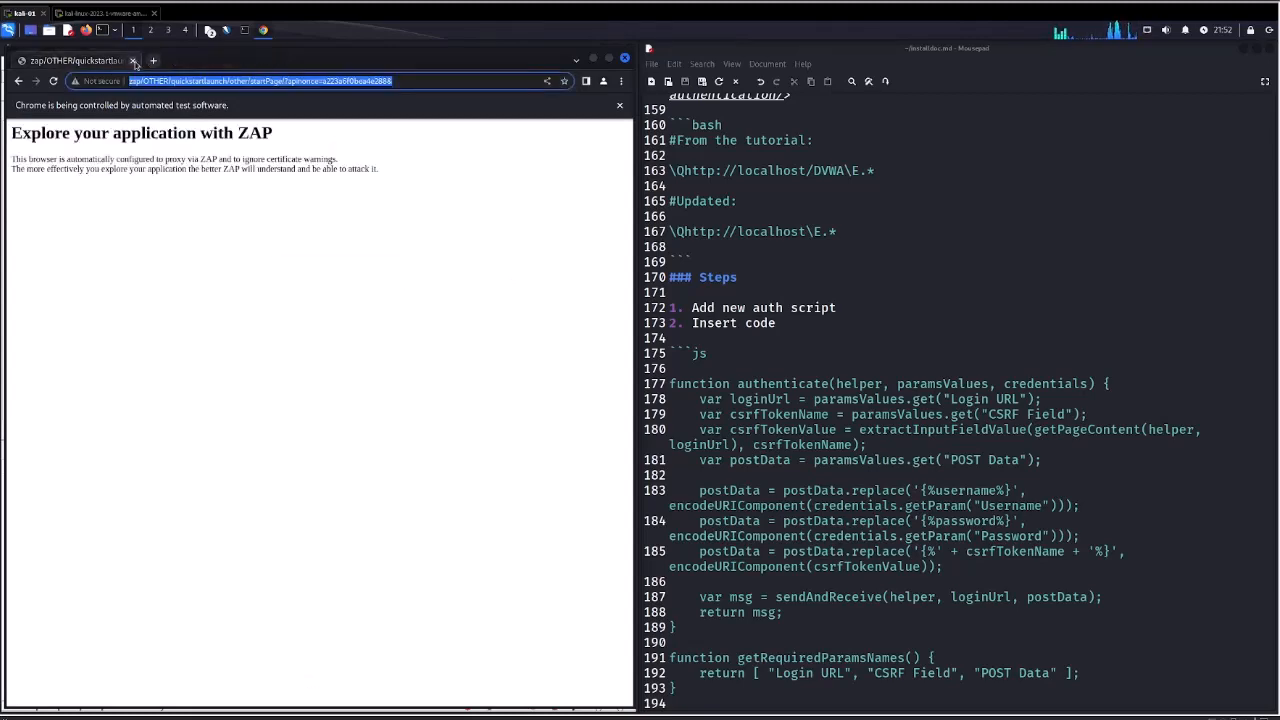
{"action": "left_click", "coordinate": [625, 62]}
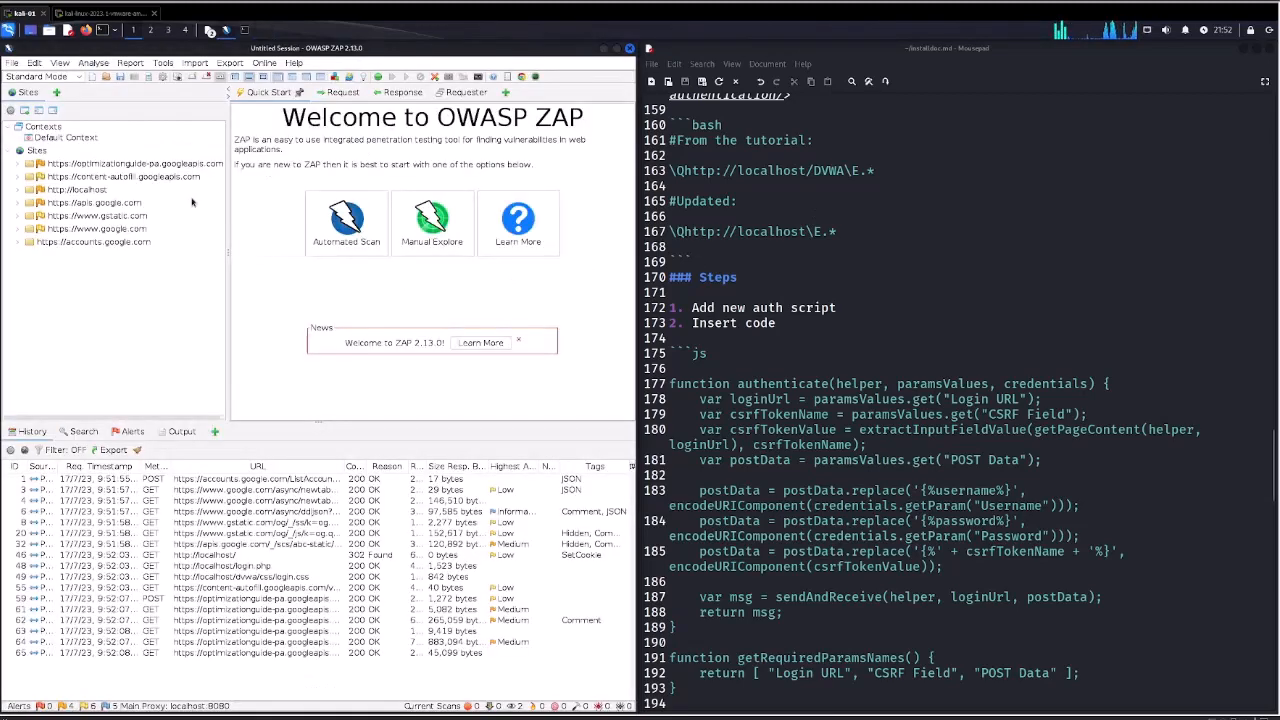
{"action": "double_click", "coordinate": [84, 165]}
{"action": "key", "text": "shift+Down"}
{"action": "key", "text": "shift+Down"}
{"action": "key", "text": "shift+Down"}
{"action": "key", "text": "shift+Down"}
{"action": "key", "text": "shift+Down"}
{"action": "key", "text": "shift+Down"}
{"action": "key", "text": "shift+Down"}
{"action": "key", "text": "shift+Down"}
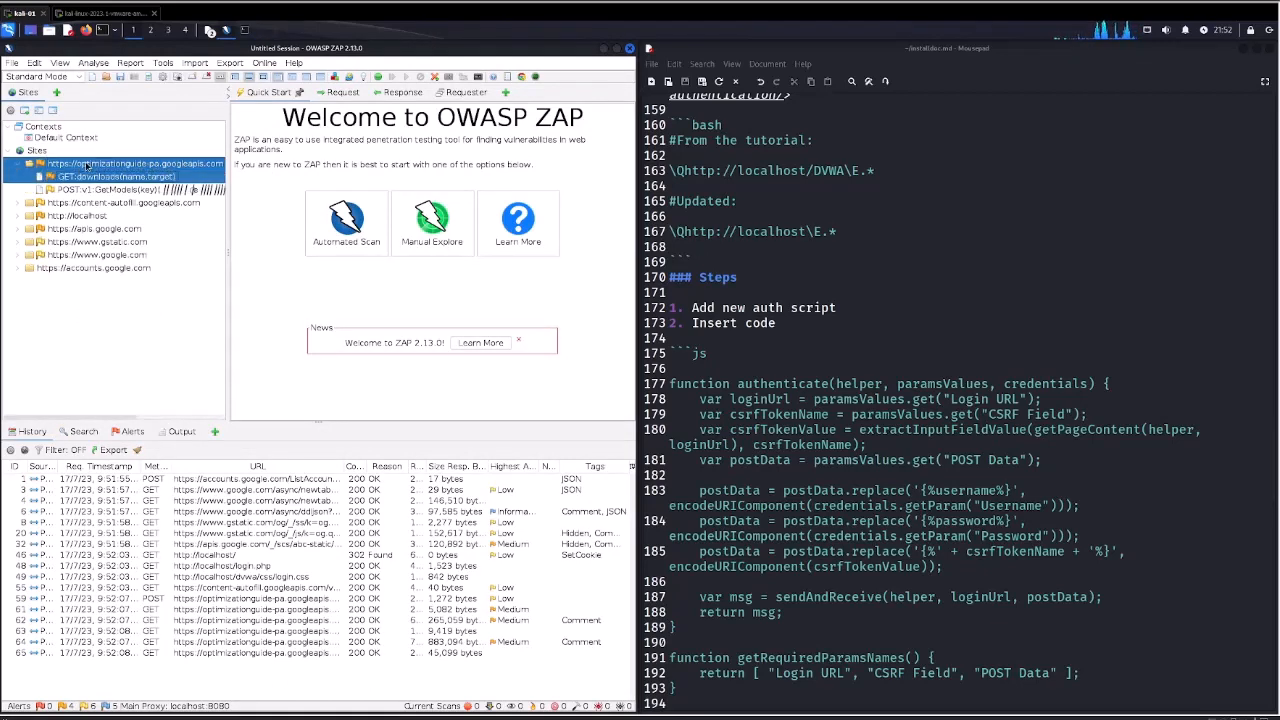
{"action": "key", "text": "Delete"}
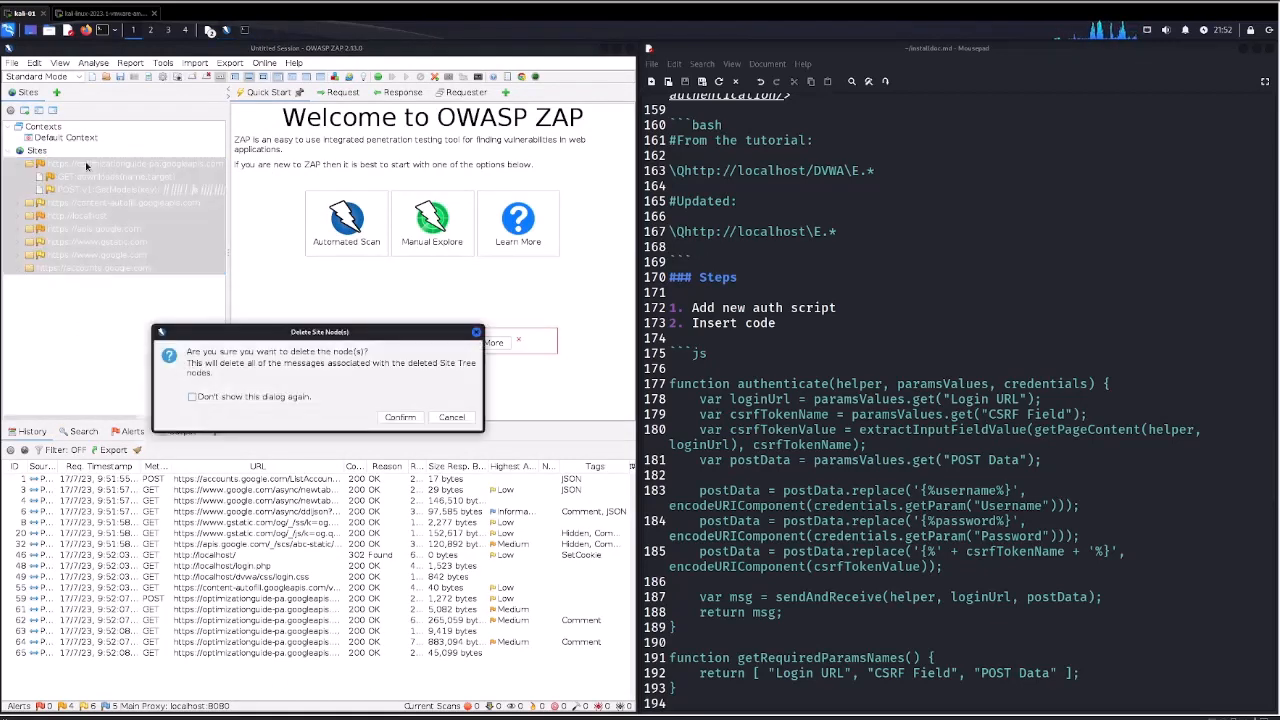
{"action": "left_click", "coordinate": [390, 418]}
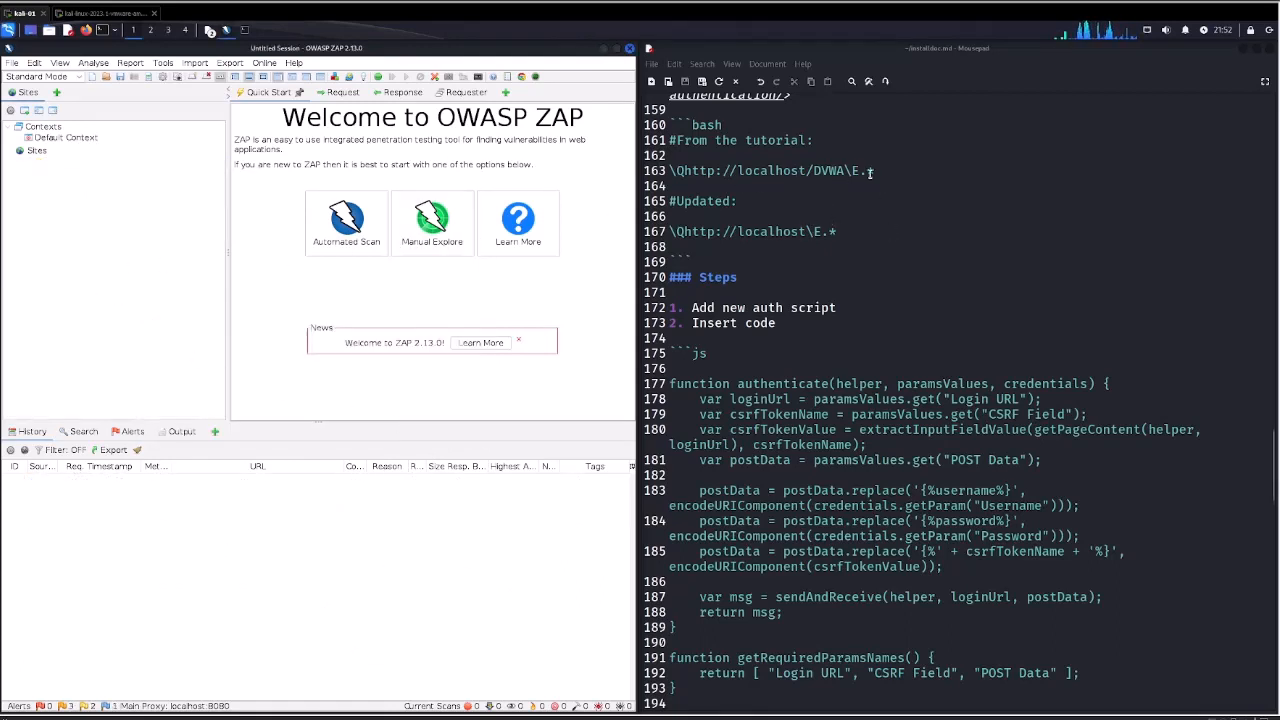
{"action": "left_click_drag", "start_coordinate": [813, 170], "coordinate": [849, 173]}
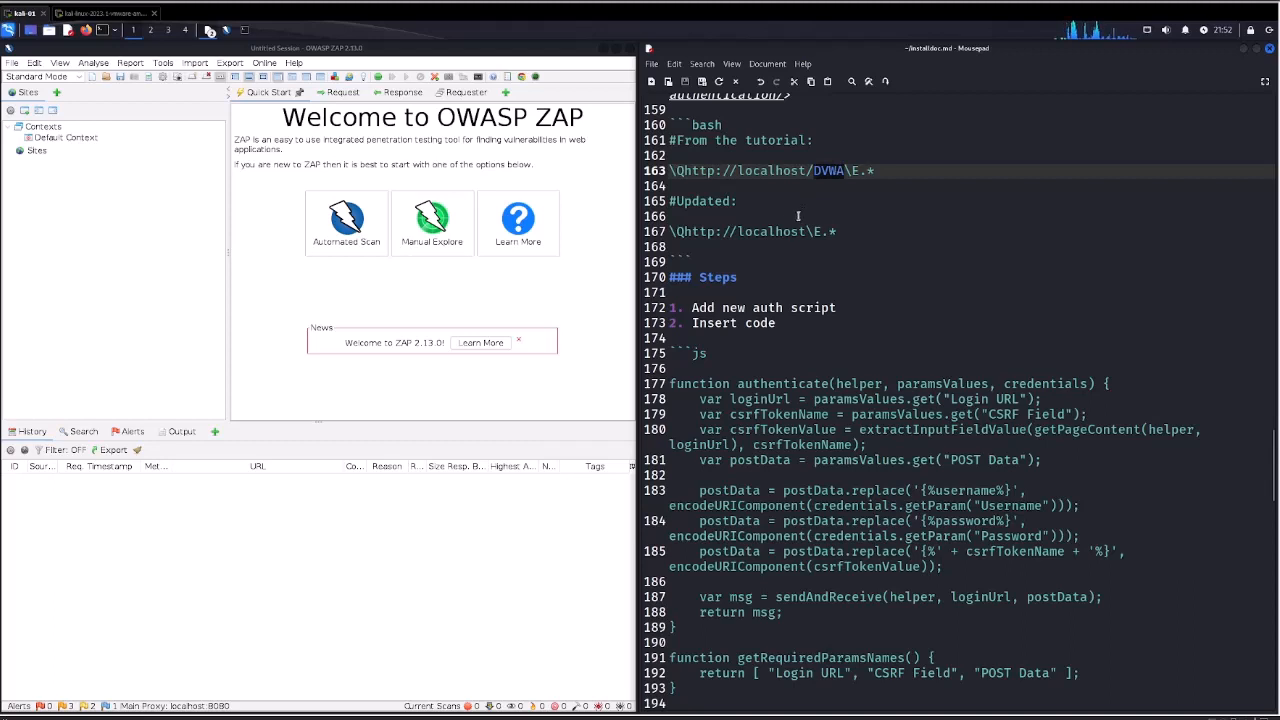
{"action": "double_click", "coordinate": [760, 232]}
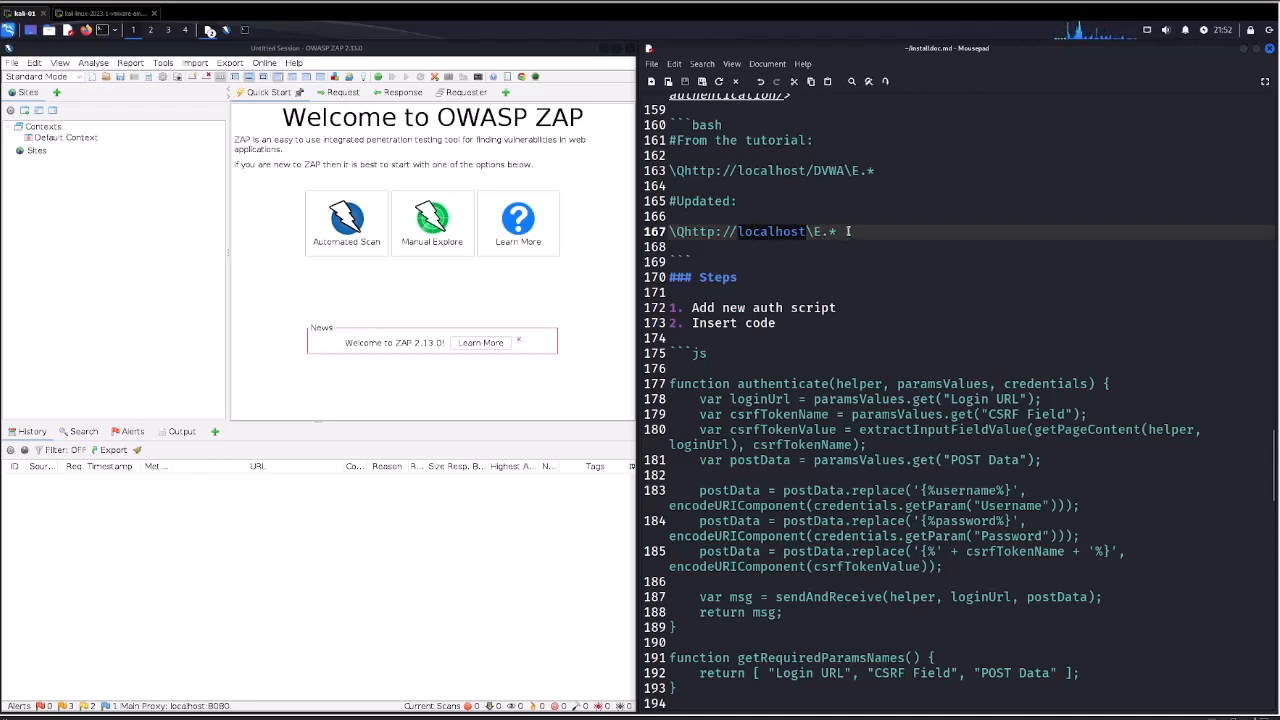
{"action": "left_click_drag", "start_coordinate": [838, 232], "coordinate": [670, 232]}
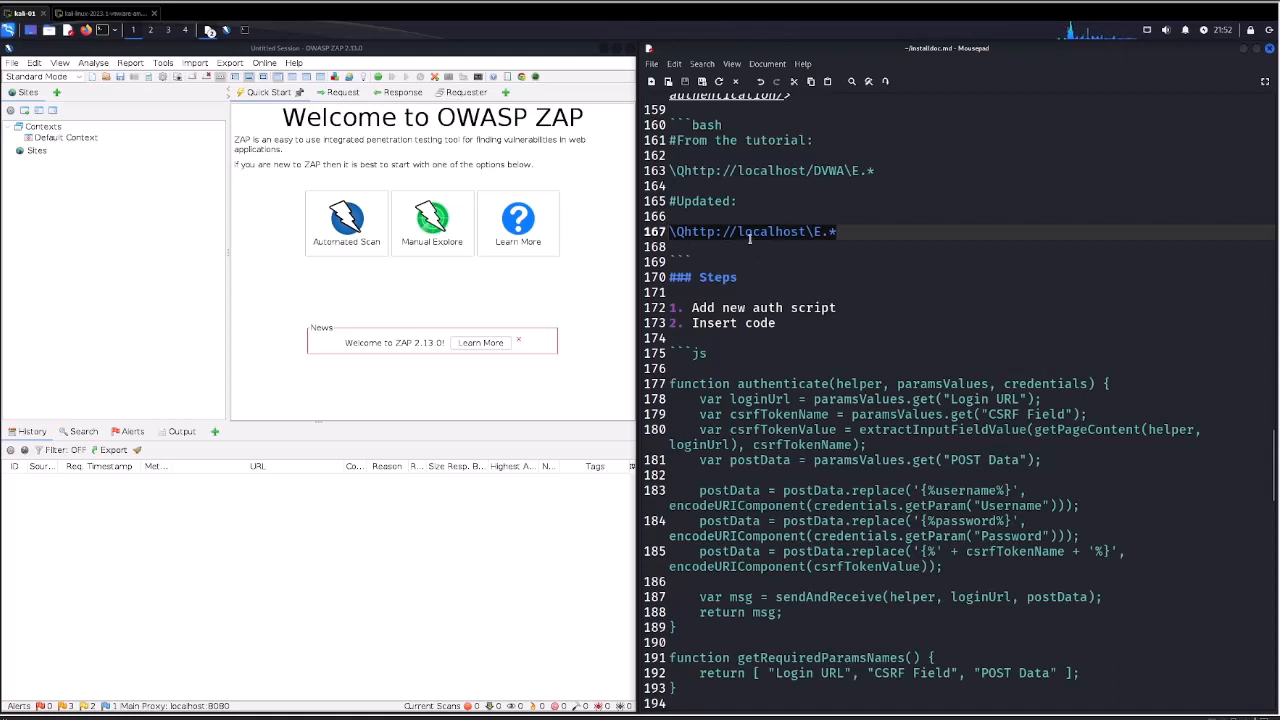
Show the script list and create an Authentication script named DVWAauth with the ECMAScript Graal.js engine.
{"action": "left_click", "coordinate": [57, 93]}
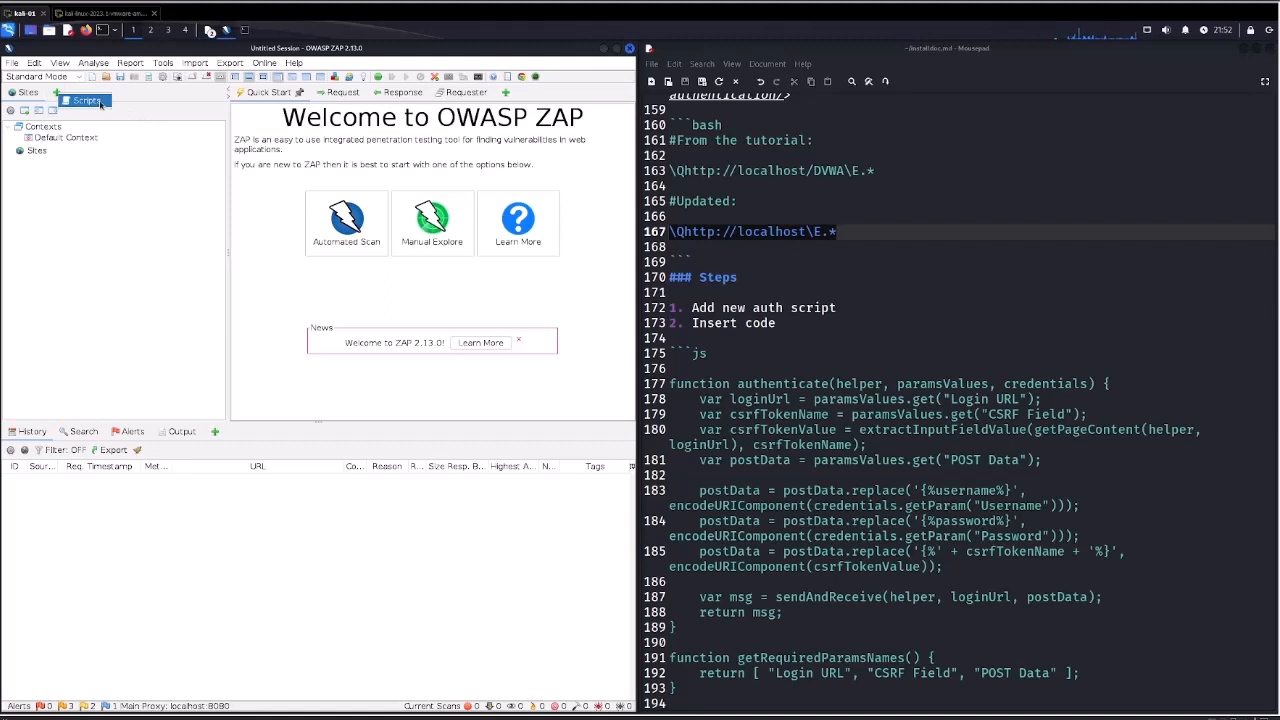
{"action": "left_click", "coordinate": [72, 103]}
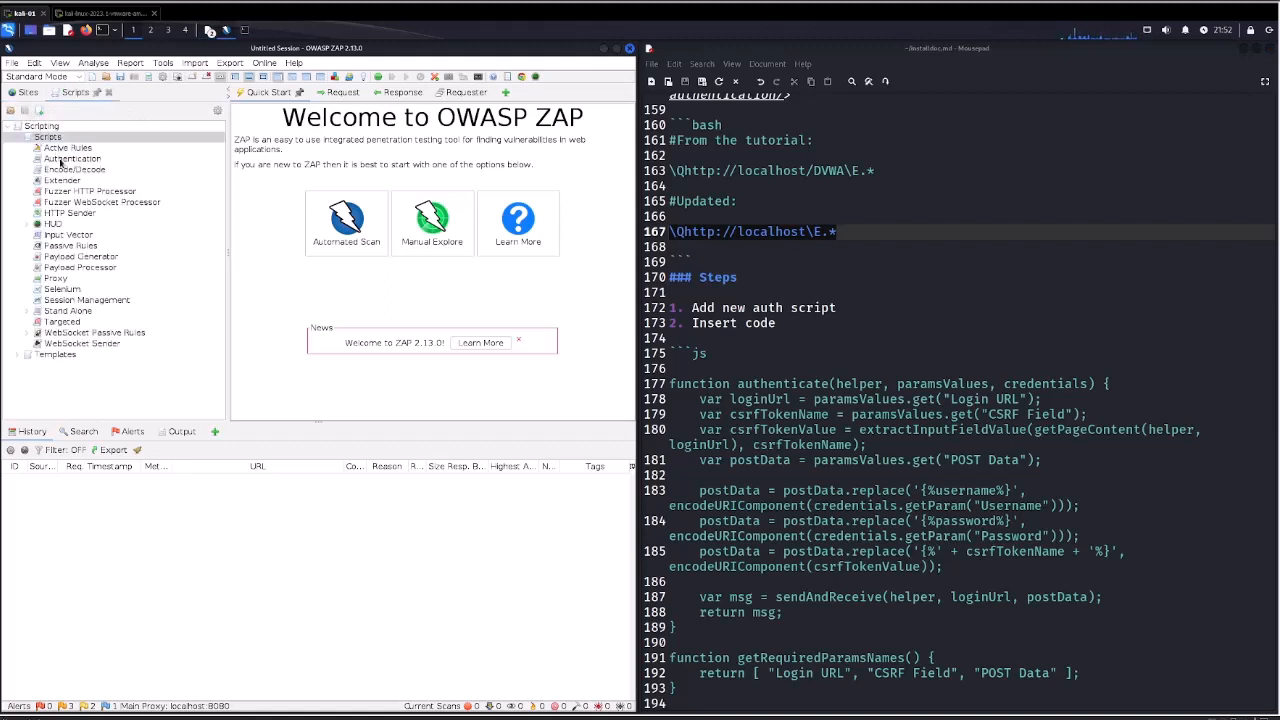
{"action": "left_click", "coordinate": [62, 159]}
{"action": "right_click", "coordinate": [133, 162]}
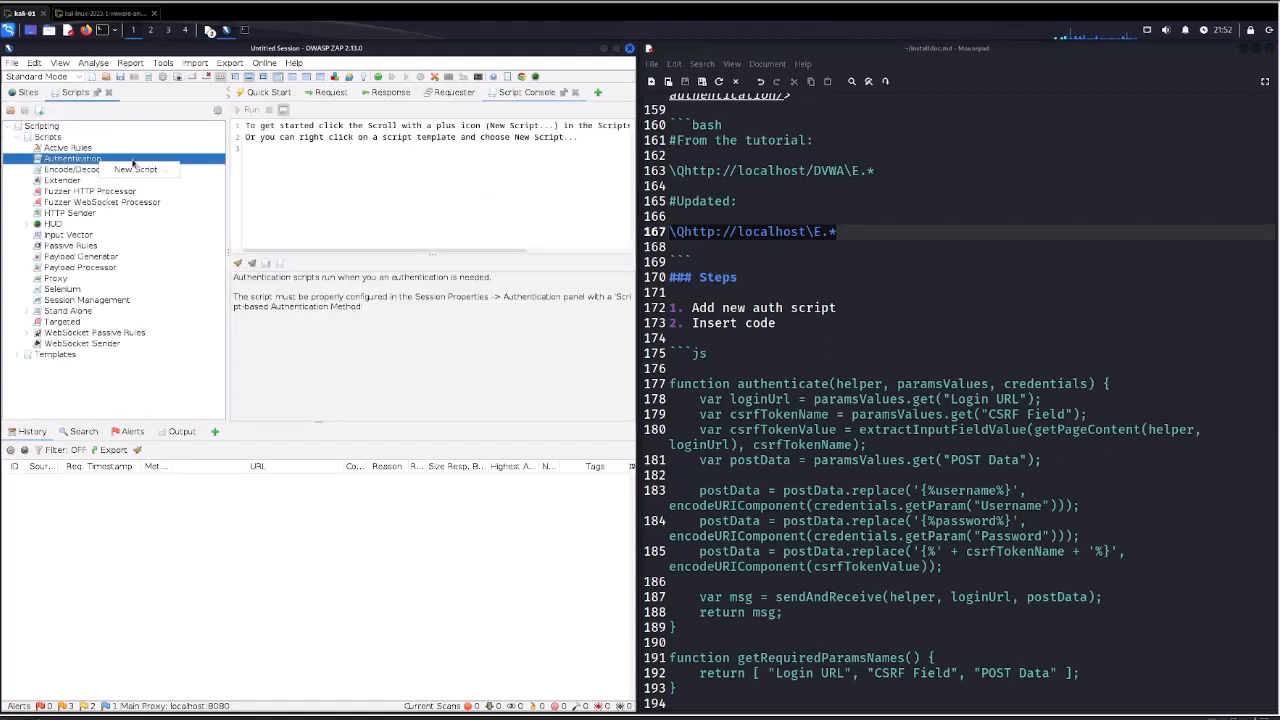
{"action": "left_click", "coordinate": [137, 169]}
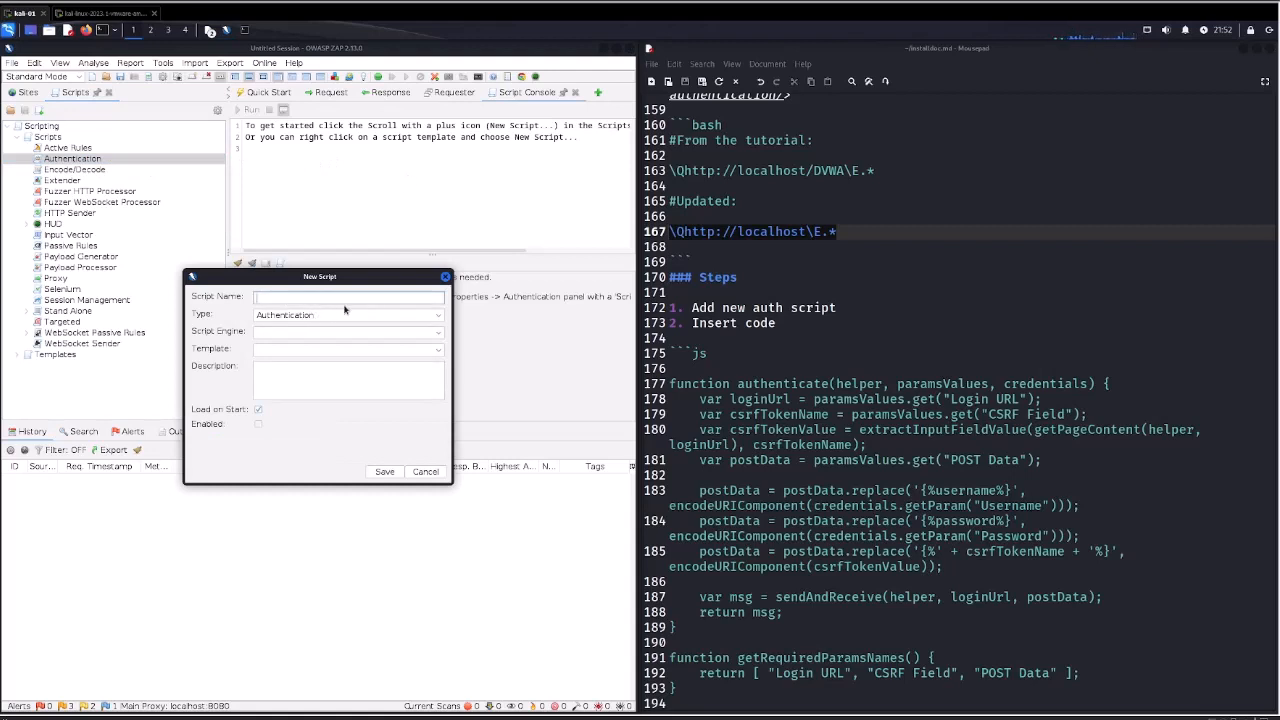
{"action": "type", "text": "DVWAauth"}
{"action": "left_click", "coordinate": [293, 333]}
{"action": "left_click", "coordinate": [275, 345]}
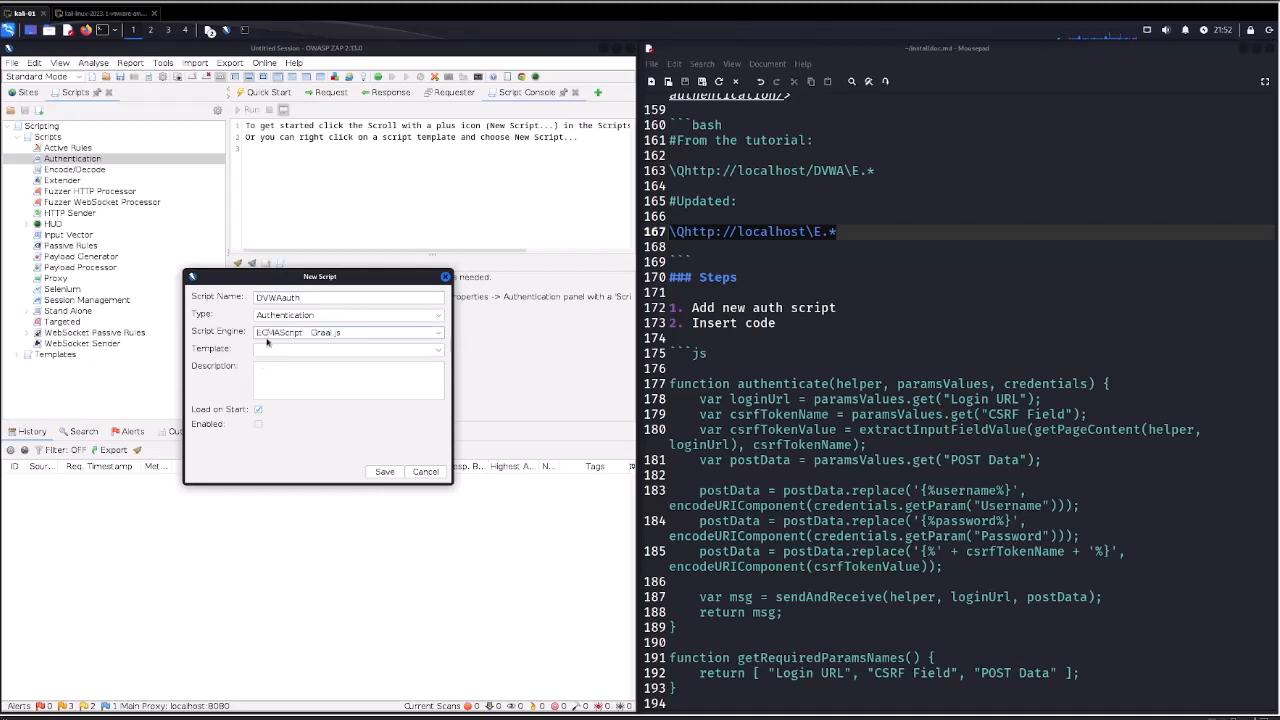
{"action": "left_click", "coordinate": [384, 472]}
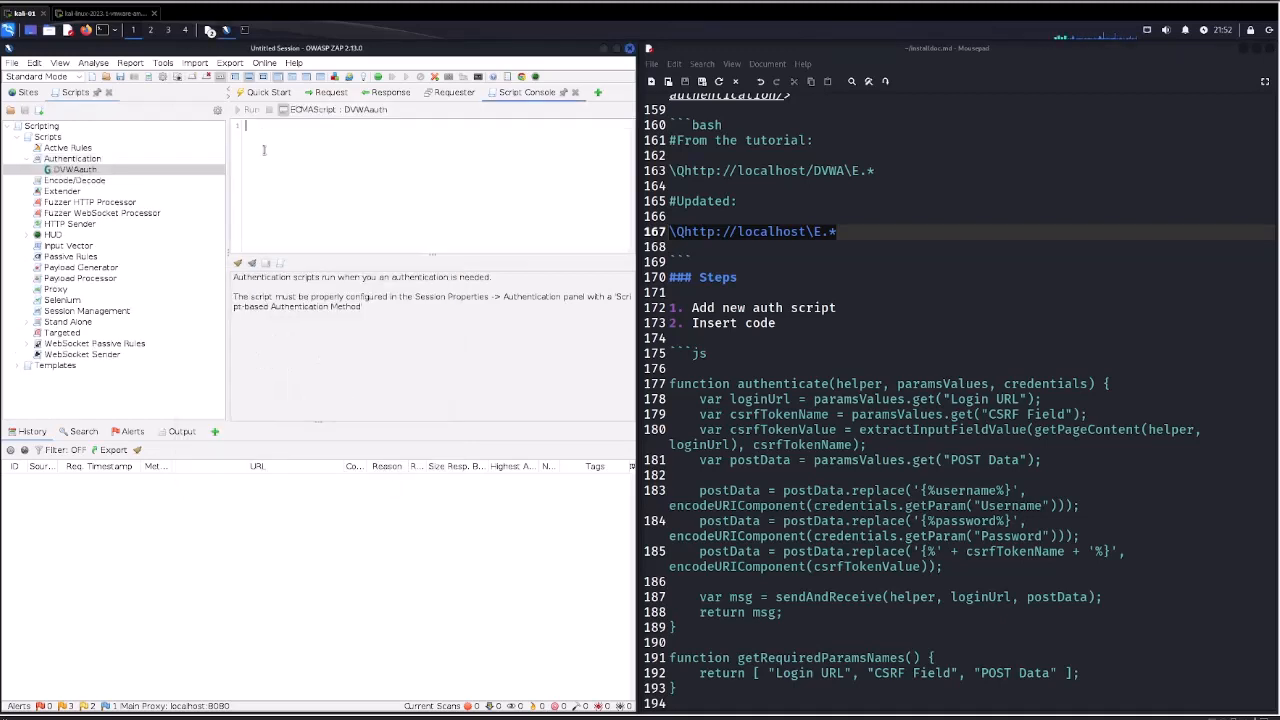
Check the authentication code in the notes and the untitled draft, and paste it into the DVWAauth script.
{"action": "left_click", "coordinate": [716, 352]}
{"action": "key", "text": "Down"}
{"action": "key", "text": "Down"}
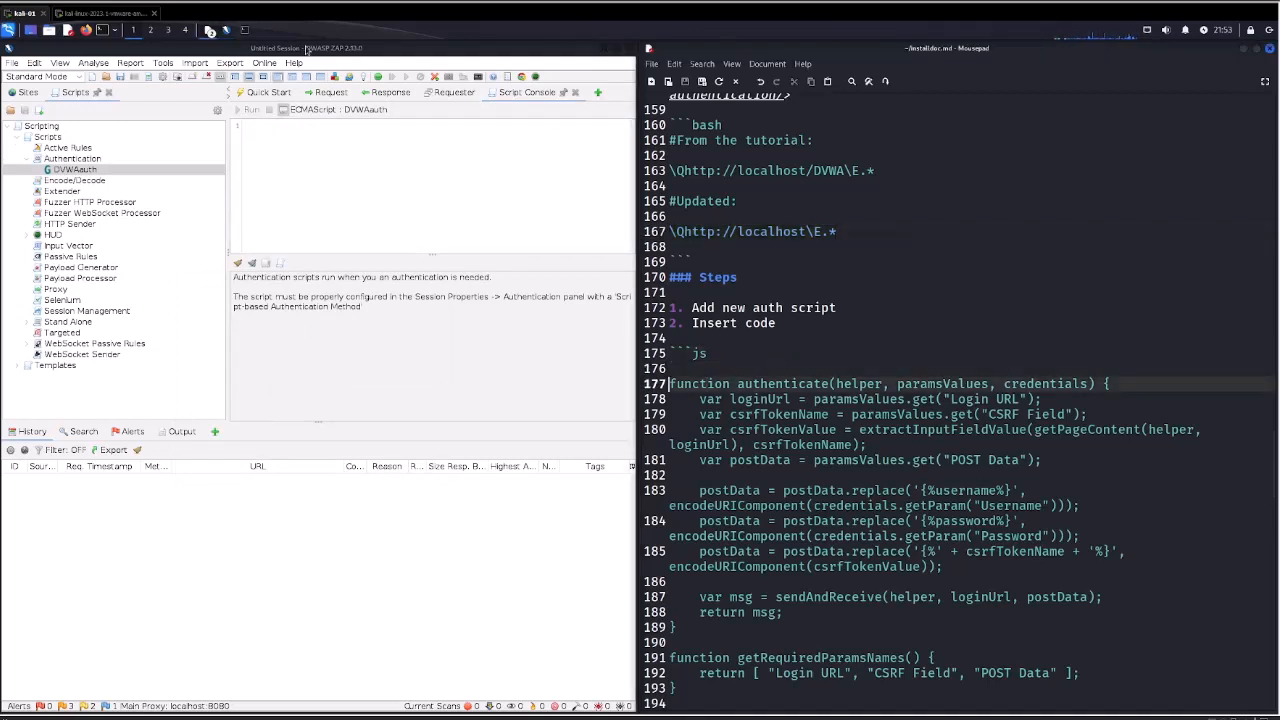
{"action": "left_click", "coordinate": [213, 42]}
{"action": "left_click", "coordinate": [211, 30]}
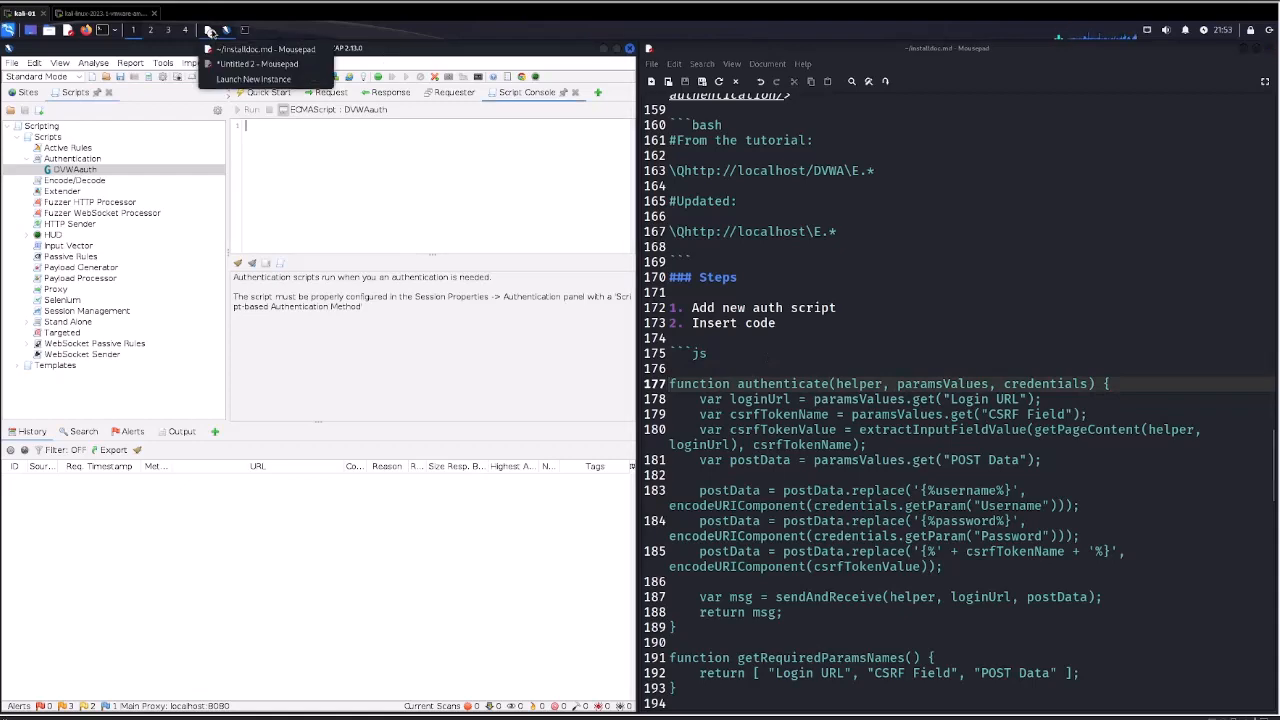
{"action": "left_click", "coordinate": [226, 66]}
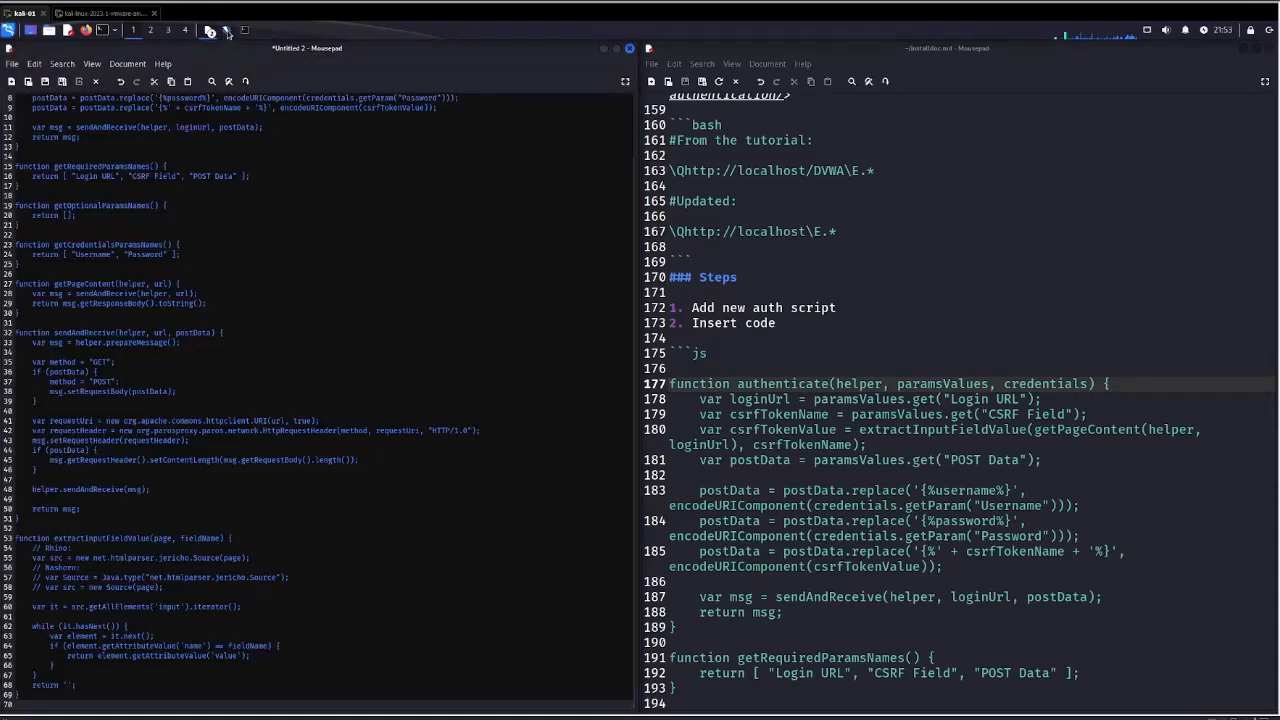
{"action": "left_click", "coordinate": [226, 33]}
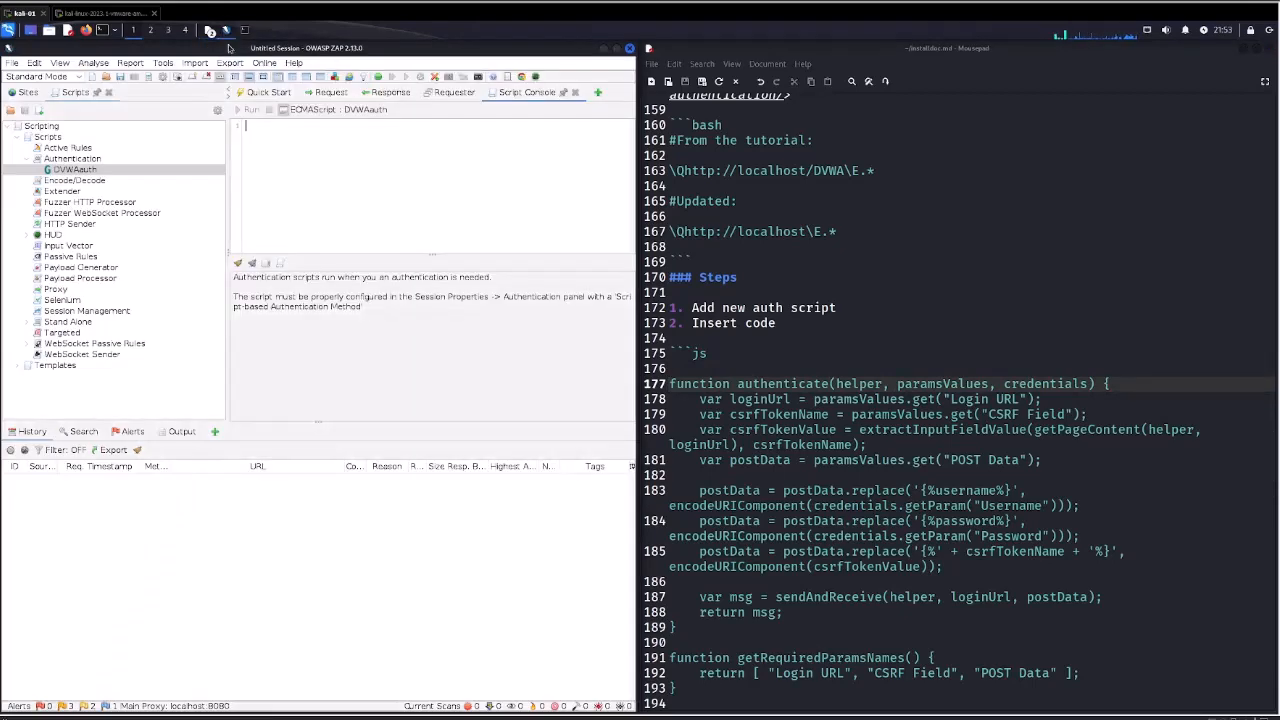
{"action": "left_click", "coordinate": [272, 151]}
{"action": "key", "text": "ctrl+v"}
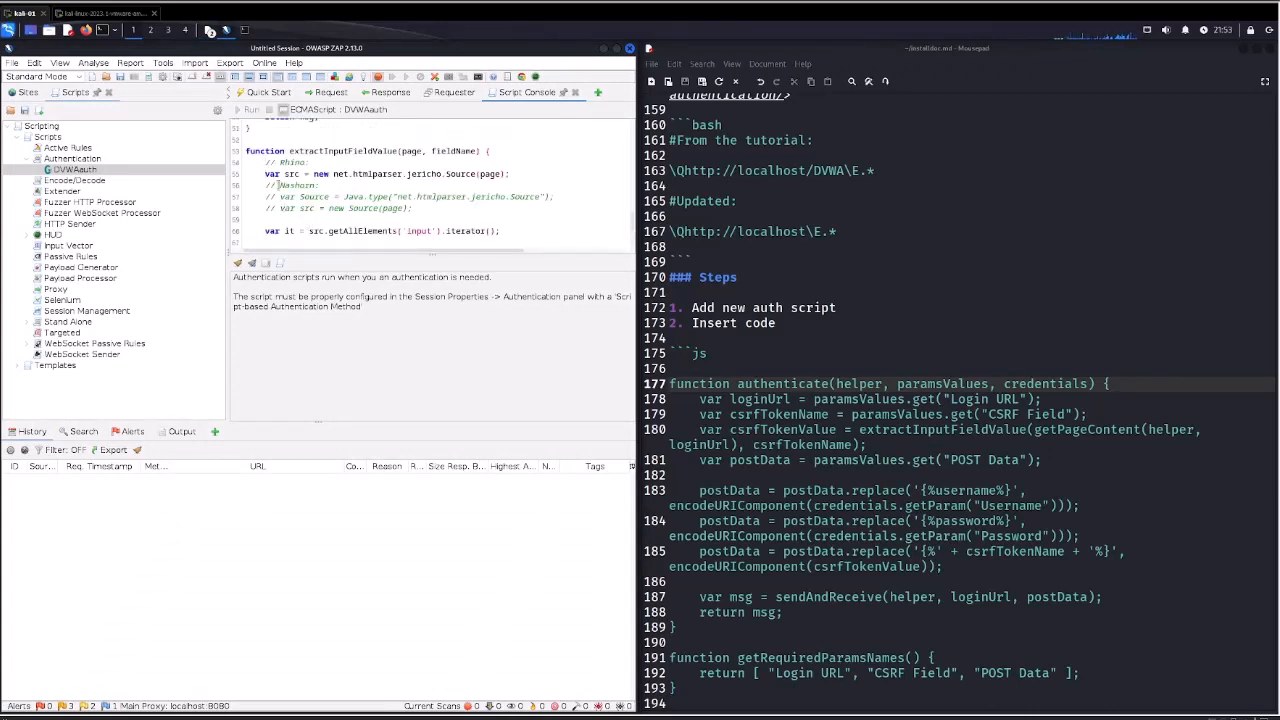
Comment out the Rhino source line in extractInputFieldValue and uncomment the two Nashorn lines.
{"action": "type", "text": "//"}
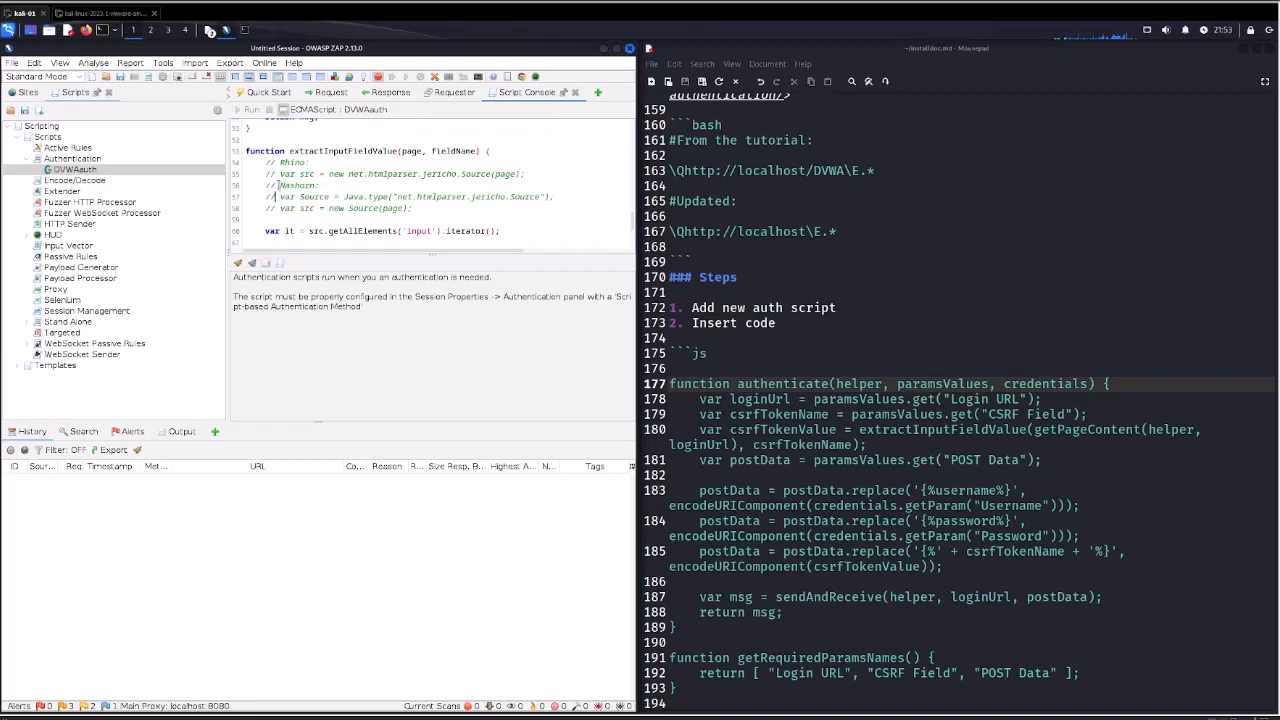
{"action": "key", "text": "Delete"}
{"action": "key", "text": "Delete"}
{"action": "key", "text": "Delete"}
{"action": "key", "text": "Down"}
{"action": "key", "text": "Delete"}
{"action": "key", "text": "Delete"}
{"action": "key", "text": "Delete"}
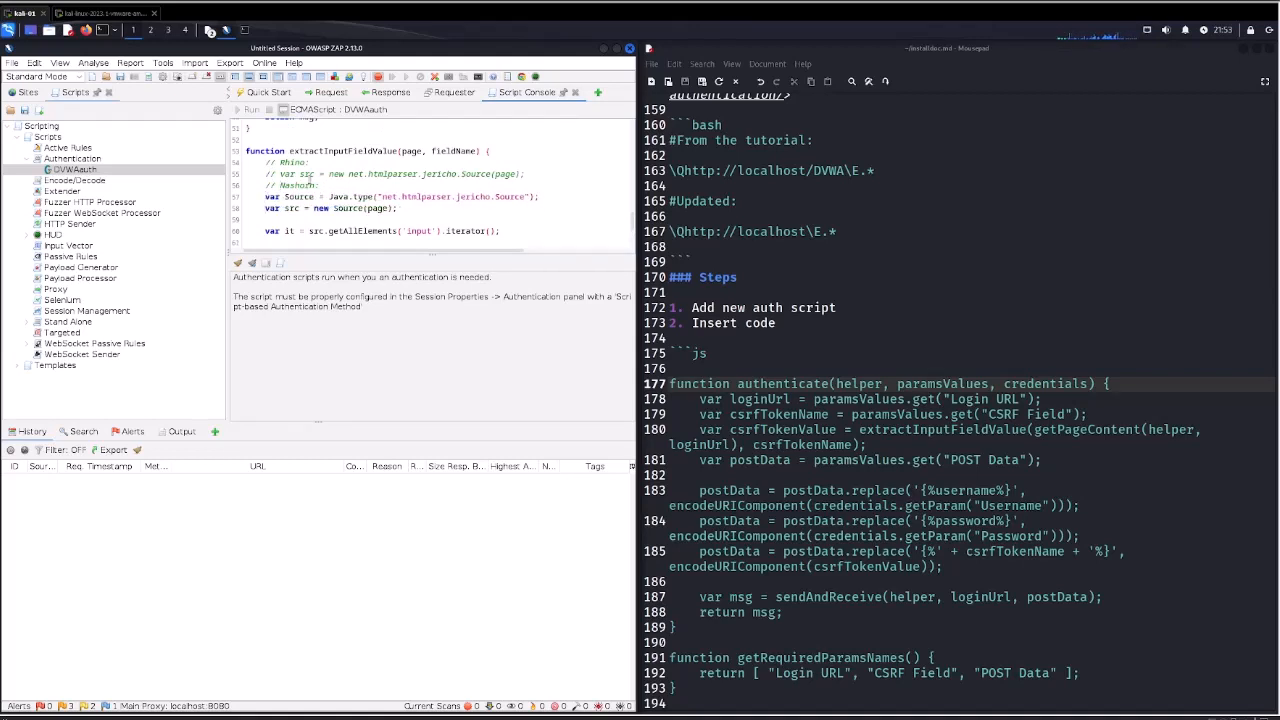
{"action": "left_click", "coordinate": [26, 92]}
{"action": "left_click", "coordinate": [45, 140]}
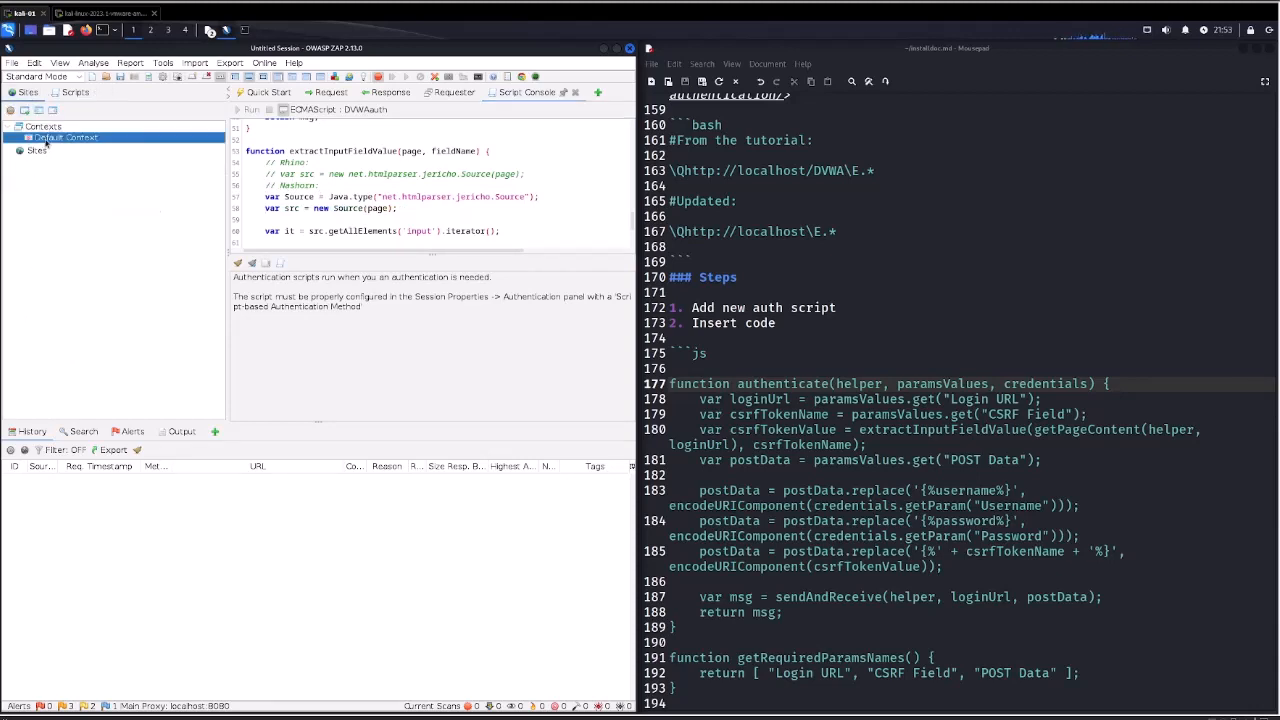
{"action": "right_click", "coordinate": [45, 140]}
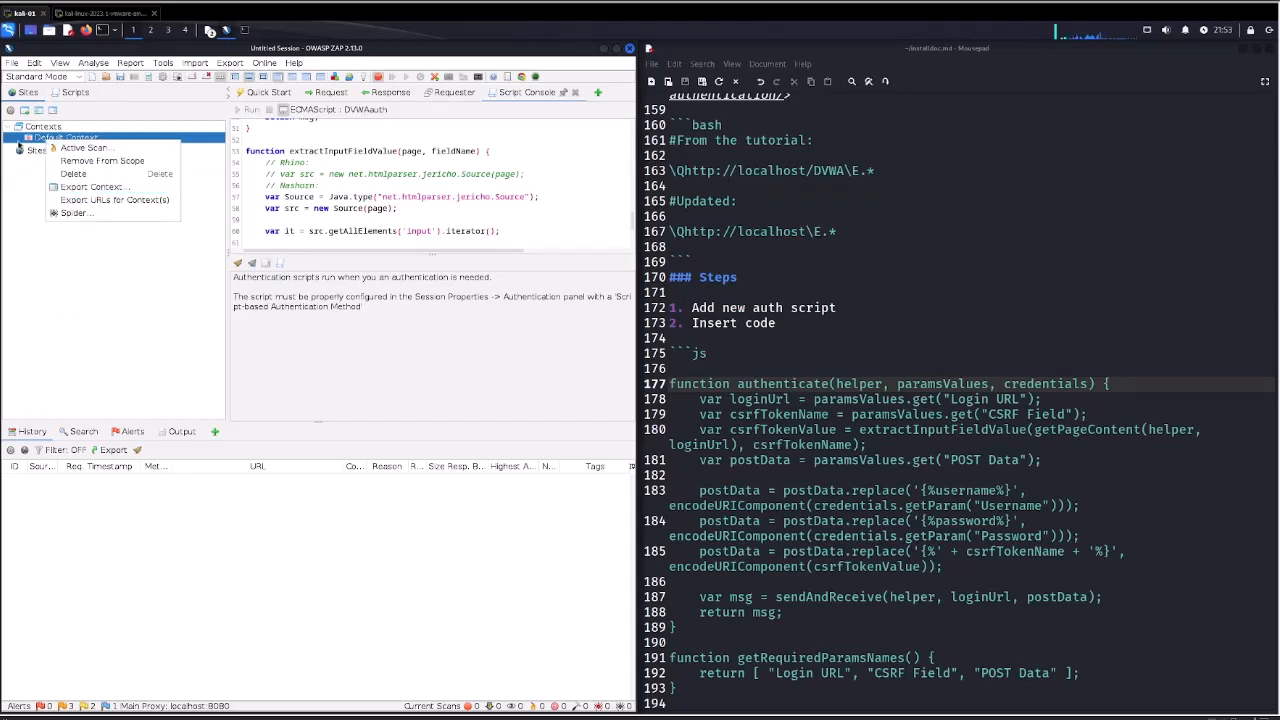
{"action": "left_click", "coordinate": [39, 138]}
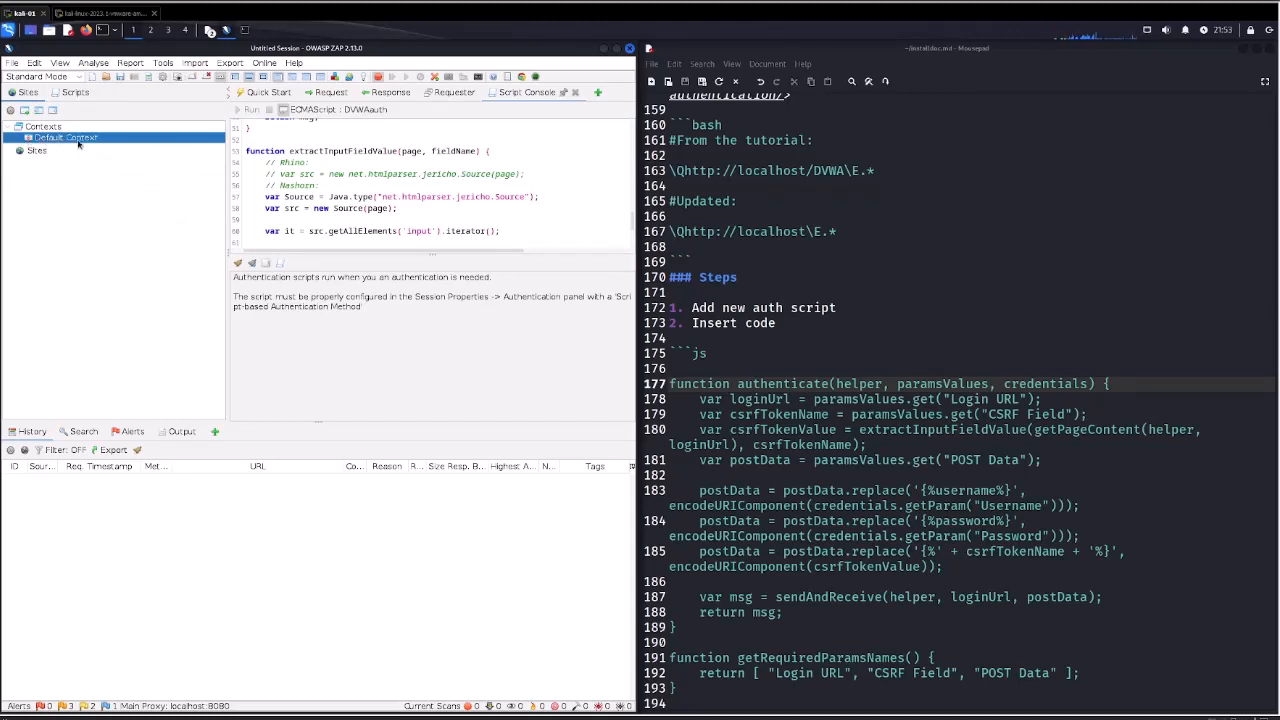
{"action": "double_click", "coordinate": [77, 143]}
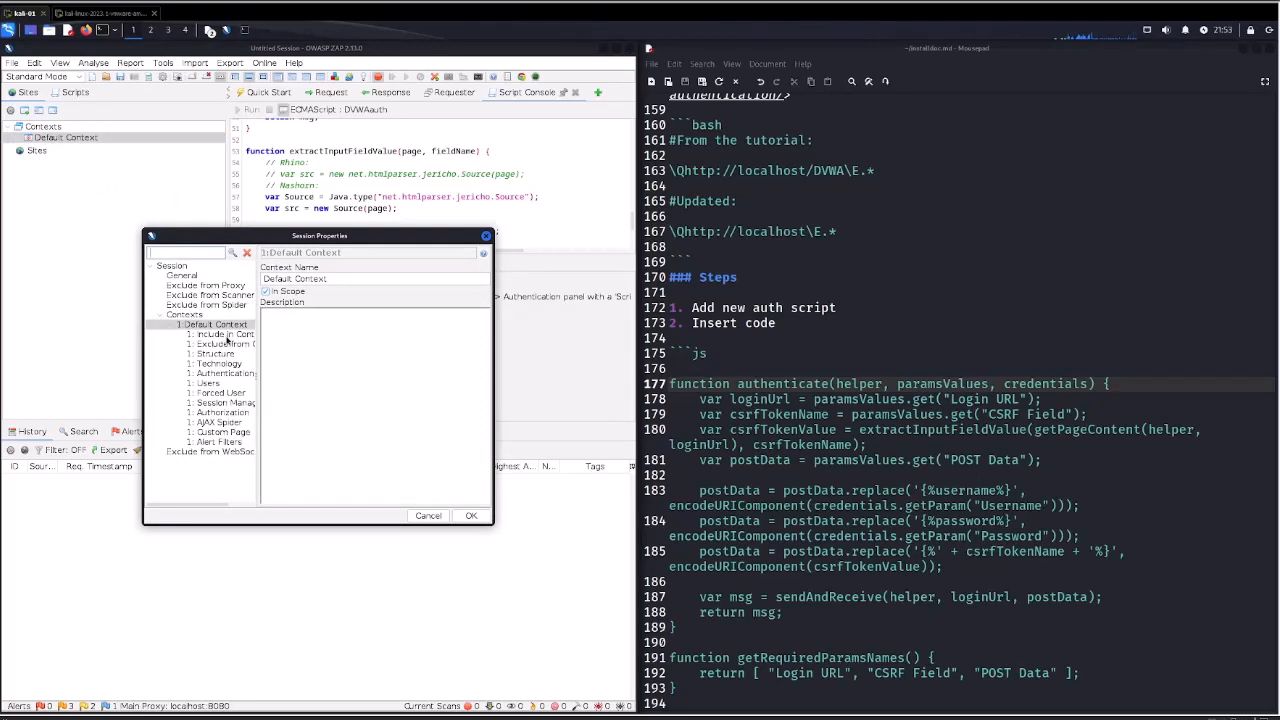
{"action": "left_click", "coordinate": [226, 336]}
{"action": "left_click", "coordinate": [840, 231]}
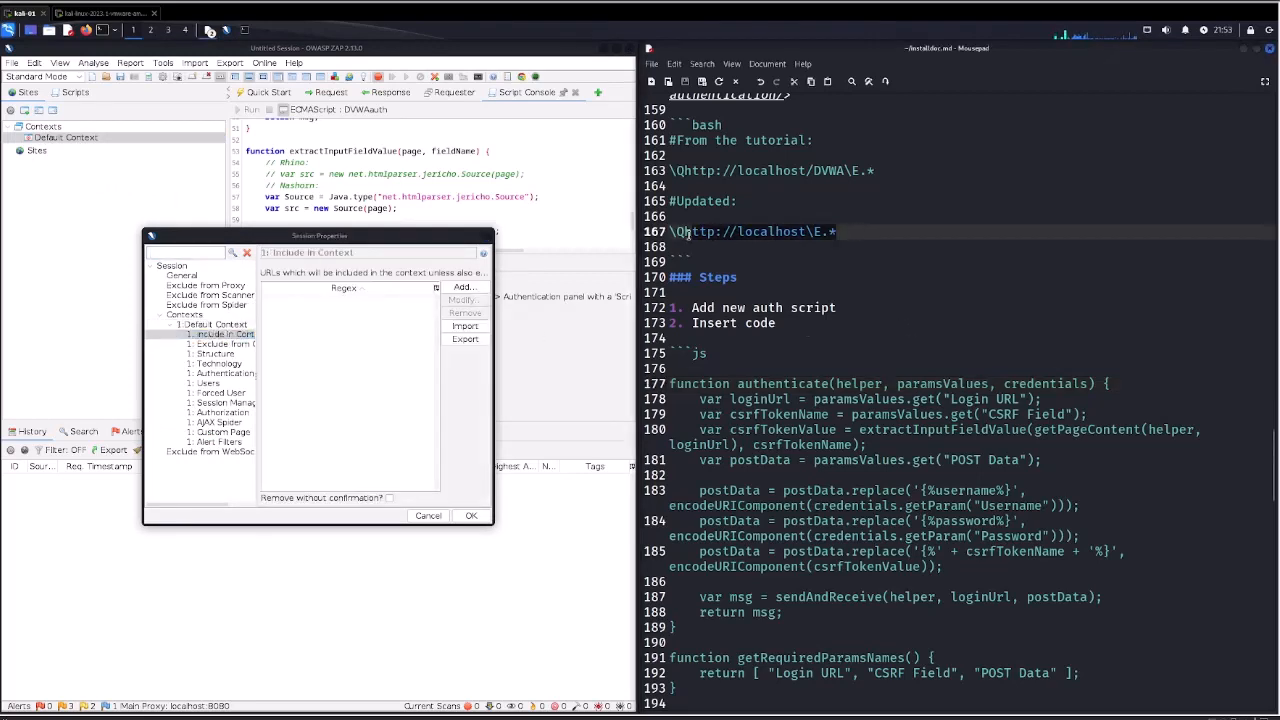
{"action": "left_click_drag", "start_coordinate": [688, 232], "coordinate": [668, 232]}
{"action": "key", "text": "ctrl+c"}
{"action": "left_click", "coordinate": [463, 287]}
{"action": "key", "text": "ctrl+v"}
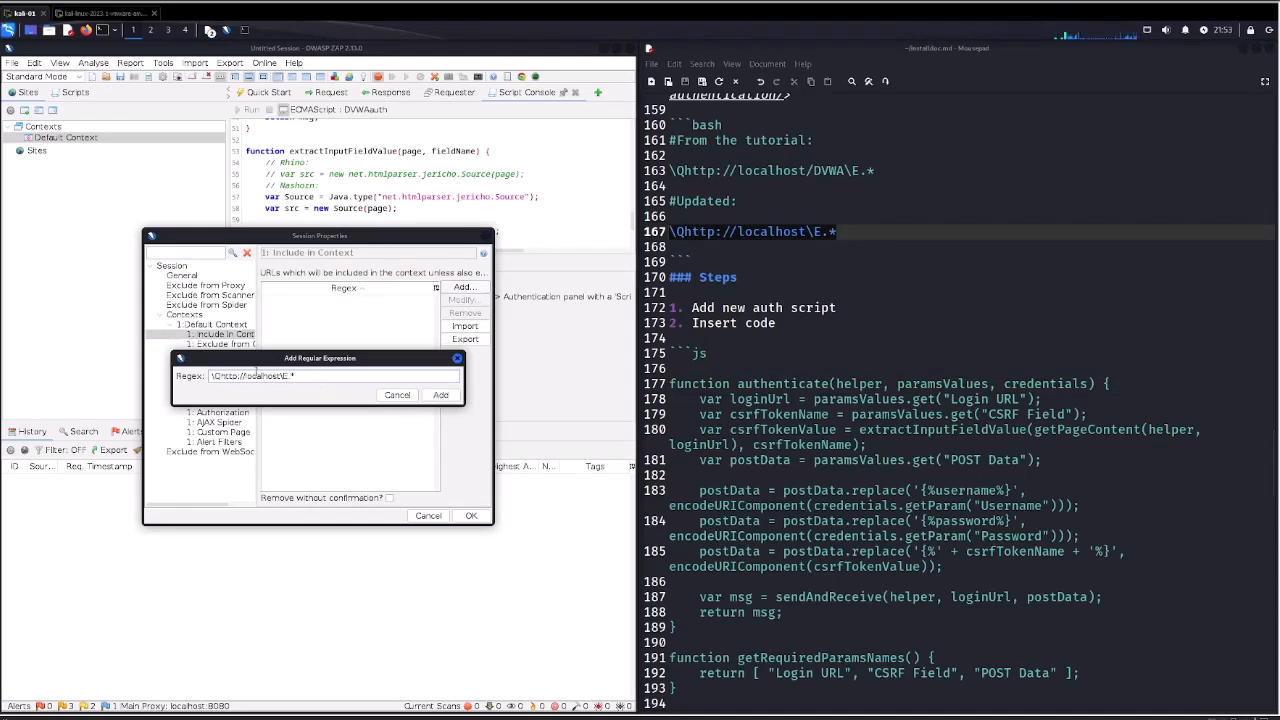
{"action": "left_click", "coordinate": [441, 395]}
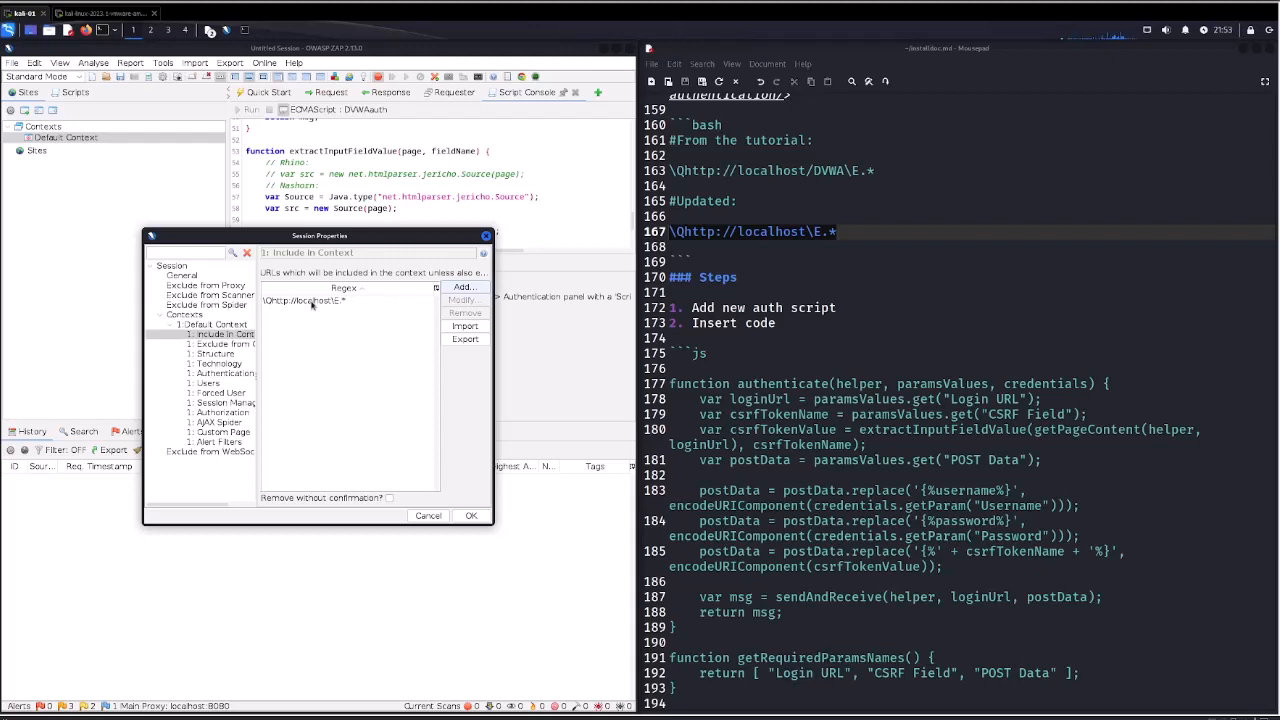
{"action": "left_click", "coordinate": [236, 344]}
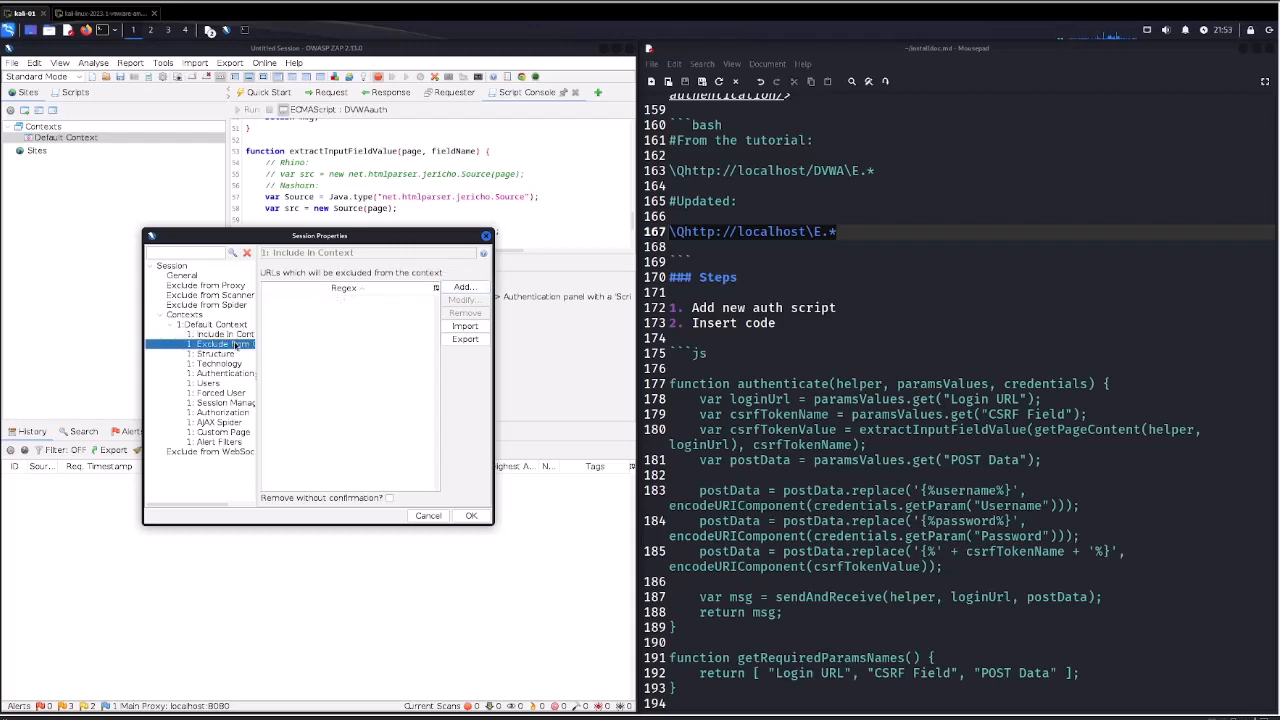
{"action": "left_click", "coordinate": [461, 288]}
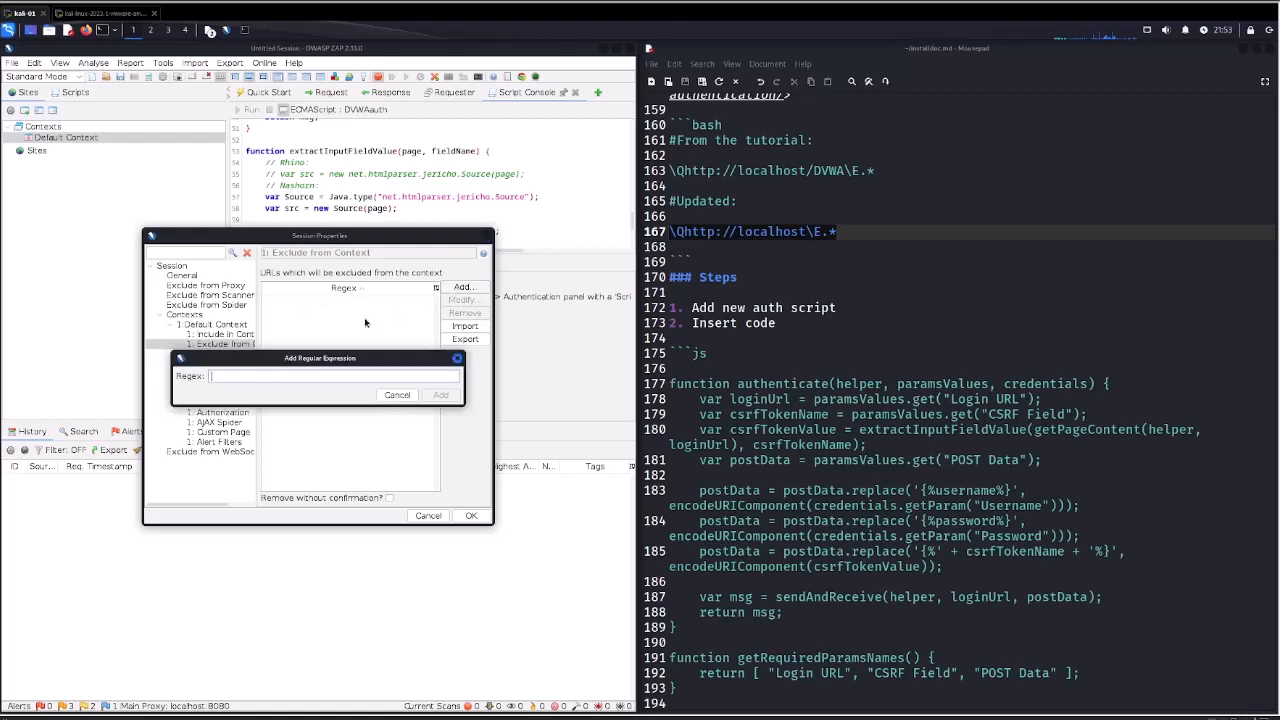
{"action": "key", "text": "ctrl+v"}
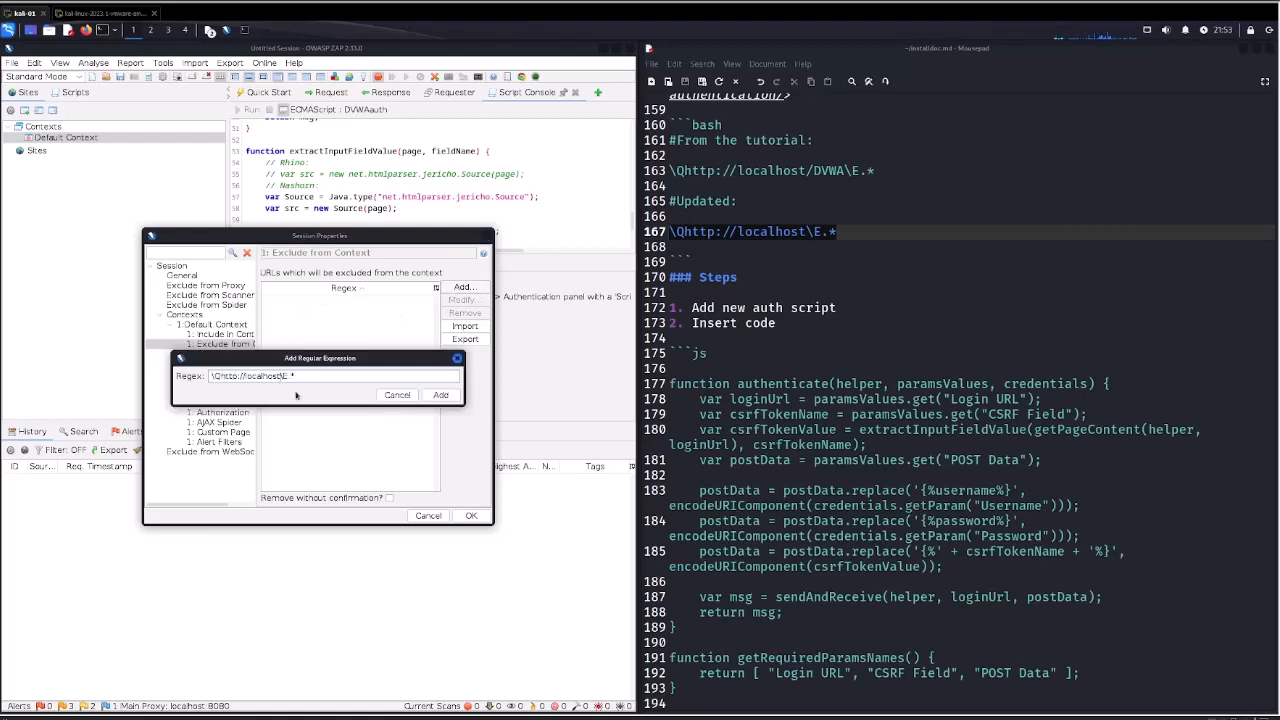
{"action": "type", "text": "/login.php"}
{"action": "left_click", "coordinate": [439, 396]}
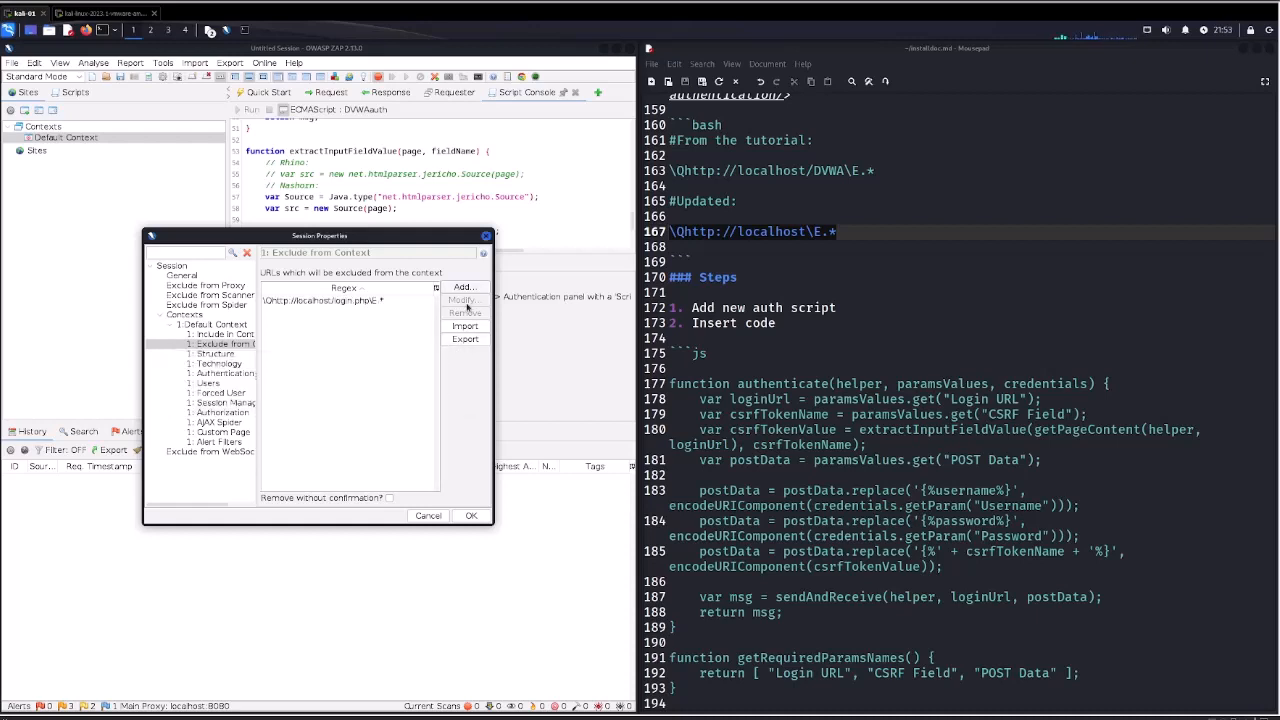
{"action": "left_click", "coordinate": [463, 287]}
{"action": "key", "text": "ctrl+v"}
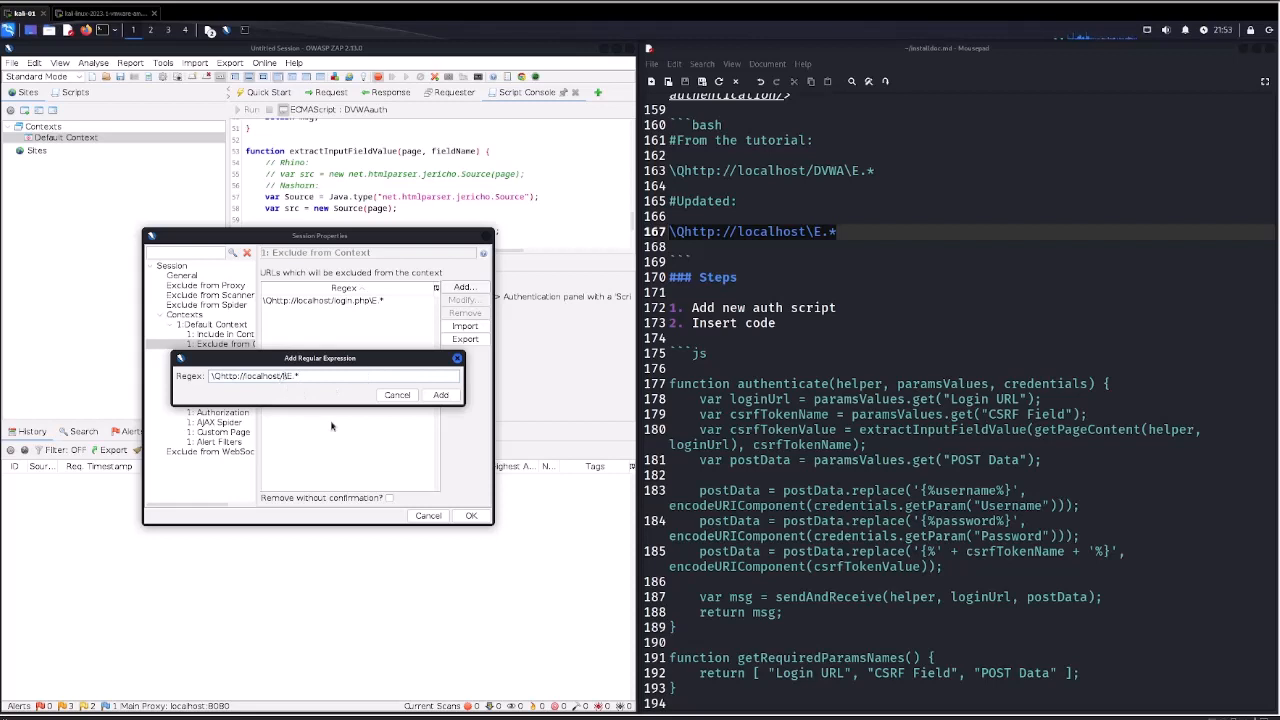
{"action": "type", "text": "/logout.php"}
{"action": "key", "text": "BackSpace"}
{"action": "type", "text": "hp"}
{"action": "left_click", "coordinate": [440, 395]}
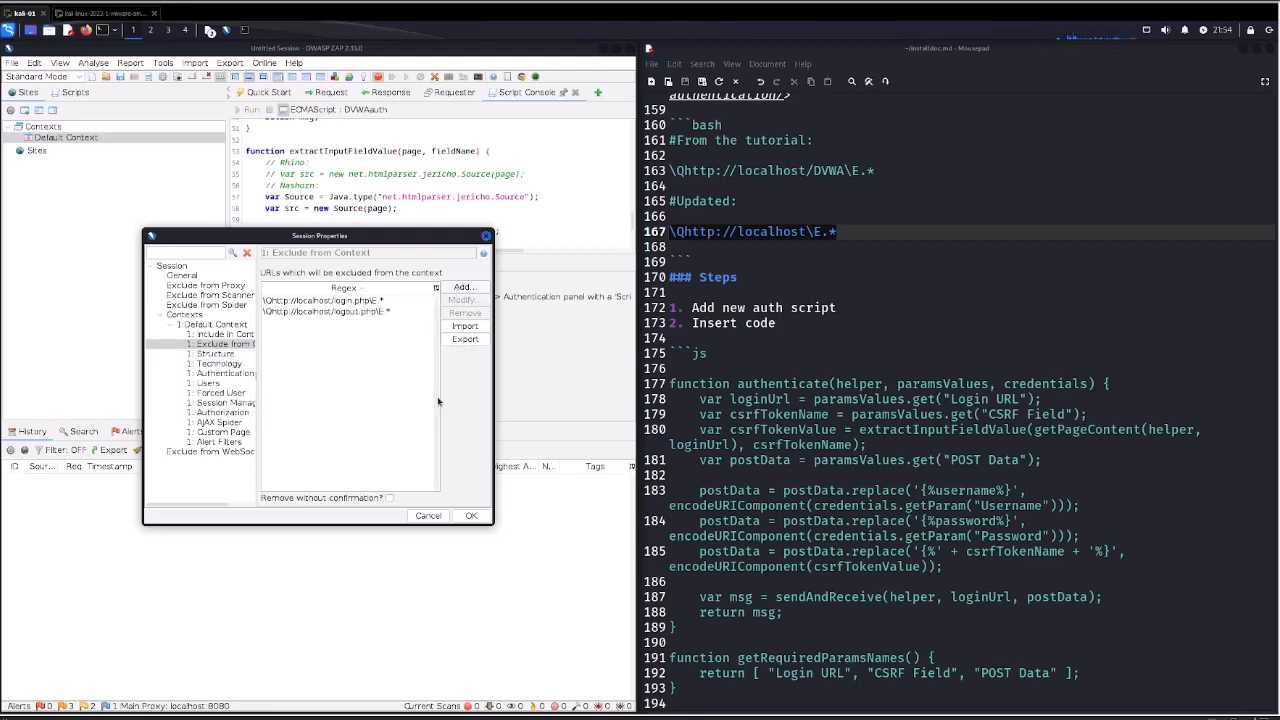
{"action": "left_click", "coordinate": [458, 288]}
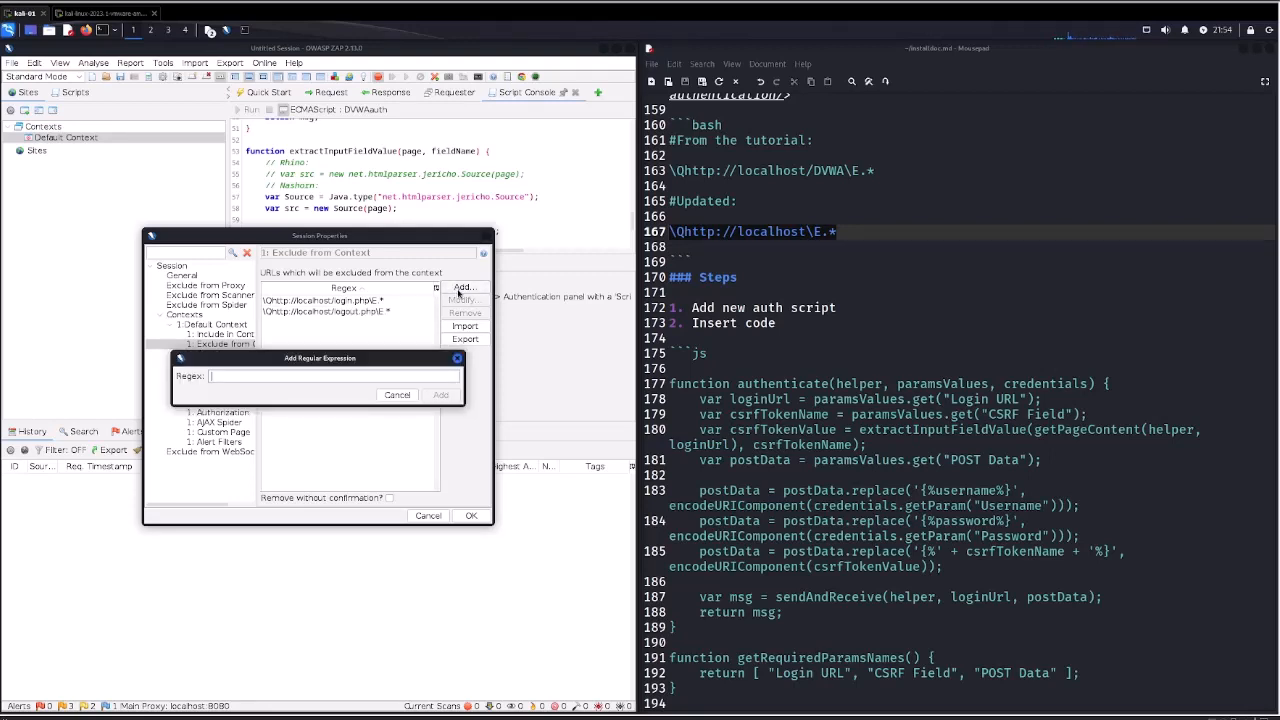
{"action": "key", "text": "ctrl+v"}
{"action": "type", "text": "/setup.php"}
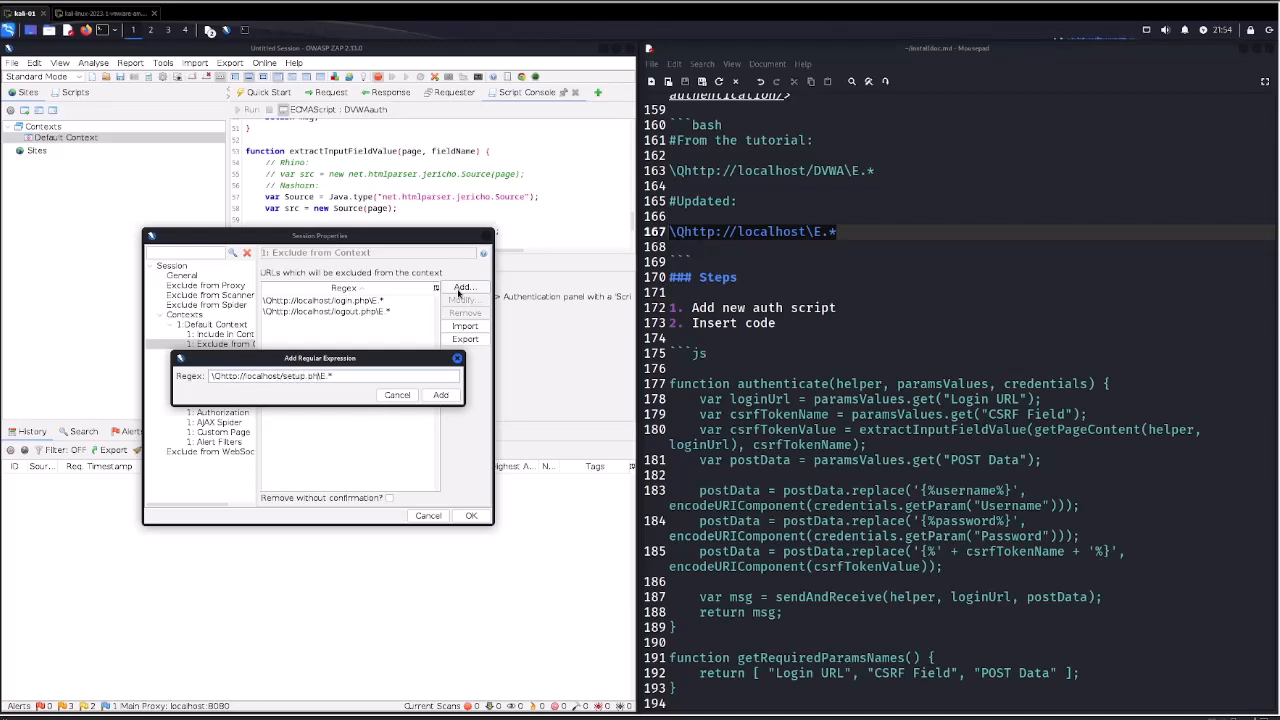
{"action": "left_click", "coordinate": [441, 396]}
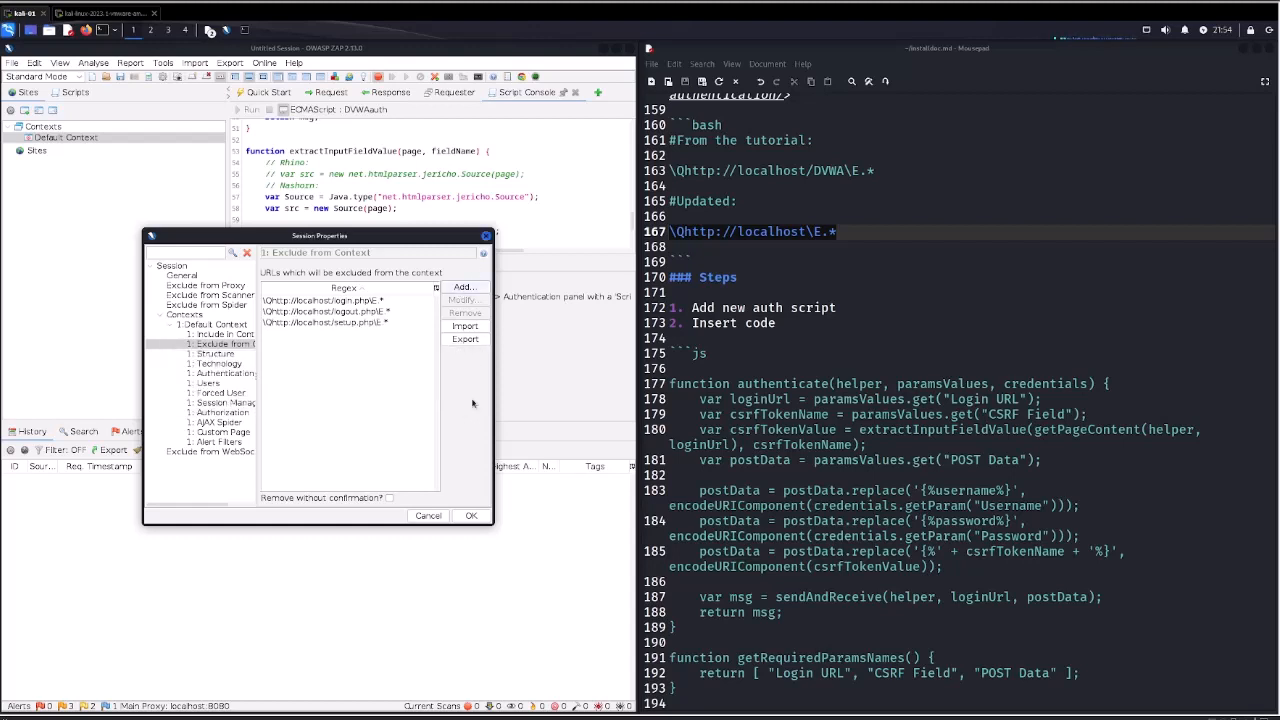
Set the context's authentication method to Script-based Authentication and load the DVWAauth script.
{"action": "left_click", "coordinate": [213, 355]}
{"action": "left_click", "coordinate": [212, 364]}
{"action": "left_click", "coordinate": [209, 373]}
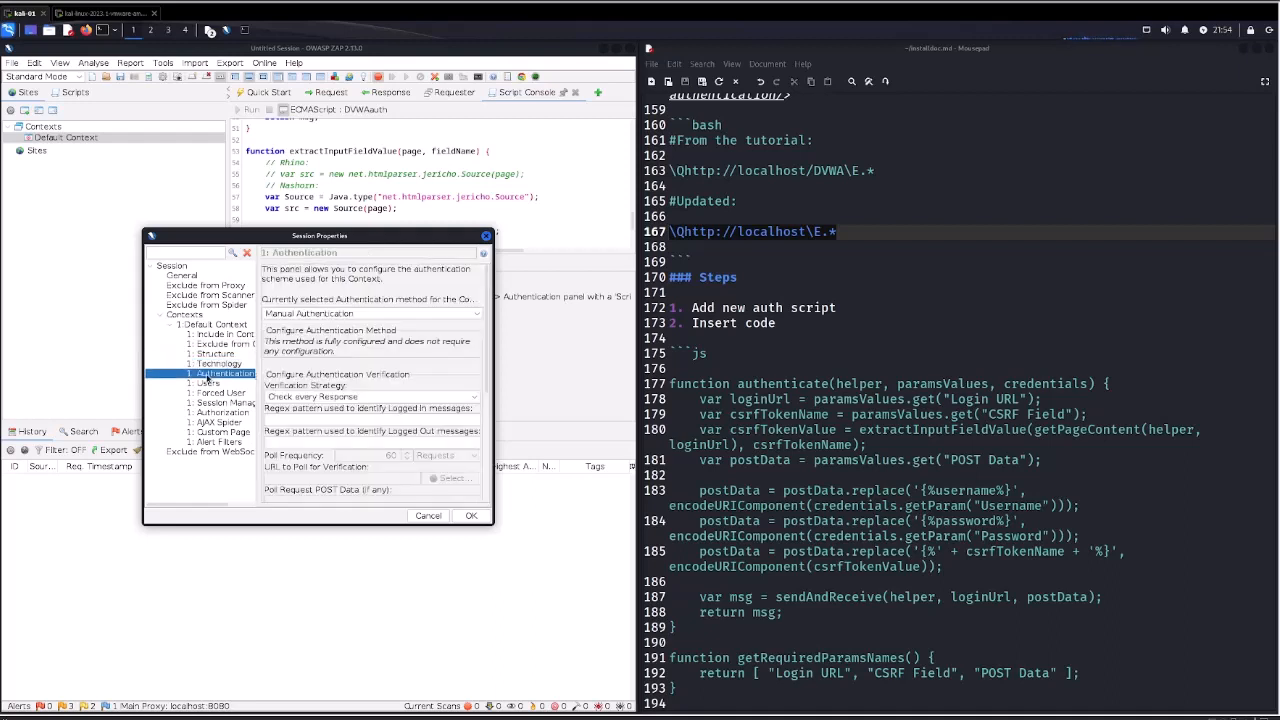
{"action": "left_click", "coordinate": [316, 314]}
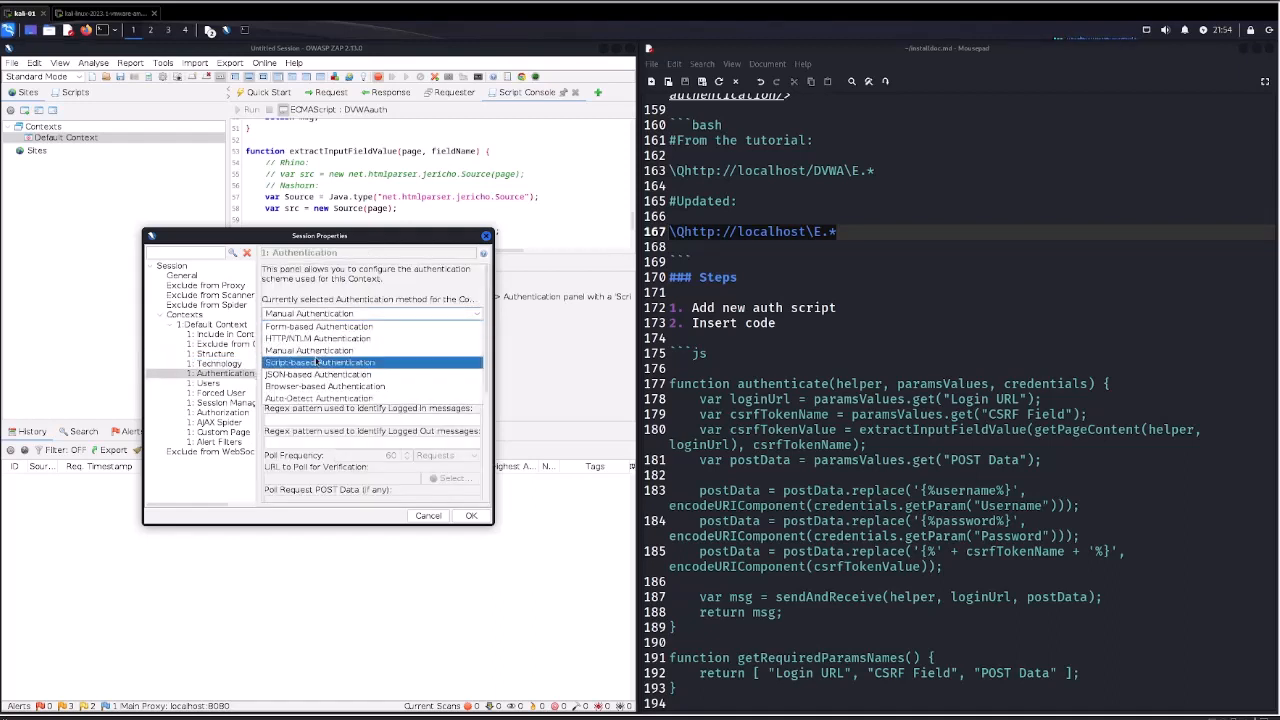
{"action": "left_click", "coordinate": [264, 397]}
{"action": "left_click", "coordinate": [322, 344]}
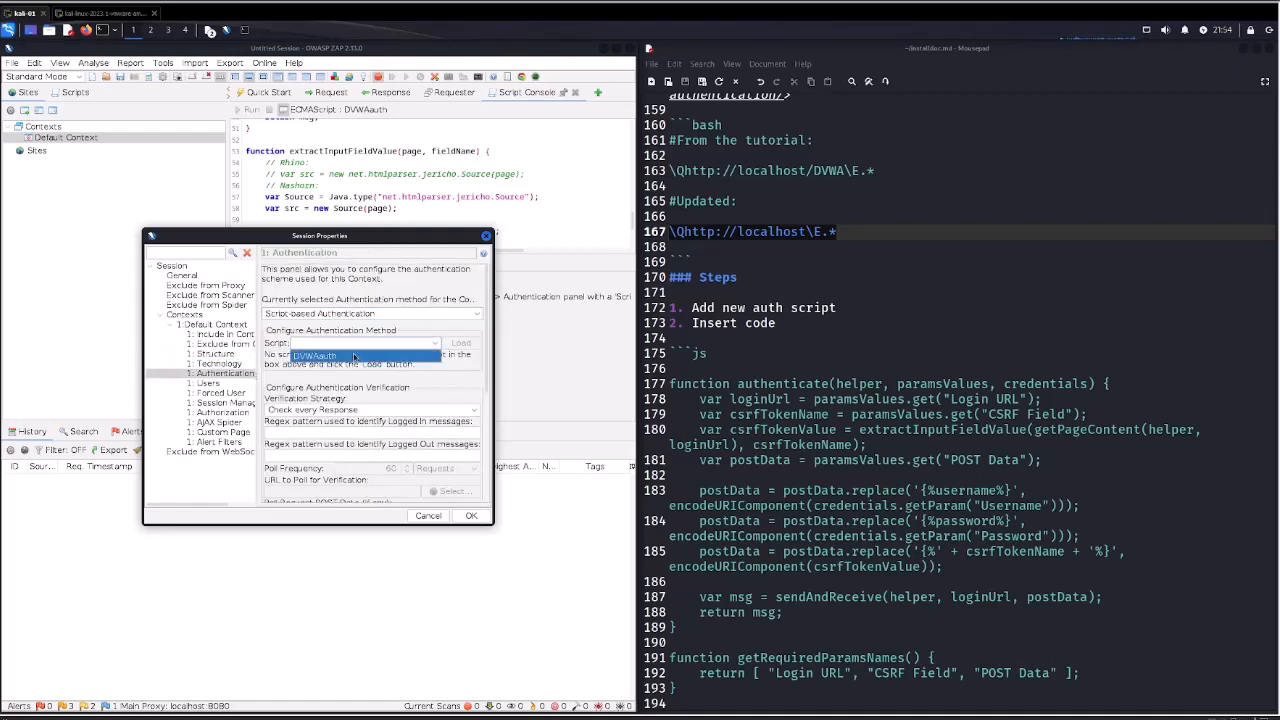
{"action": "left_click", "coordinate": [358, 357]}
{"action": "left_click", "coordinate": [459, 343]}
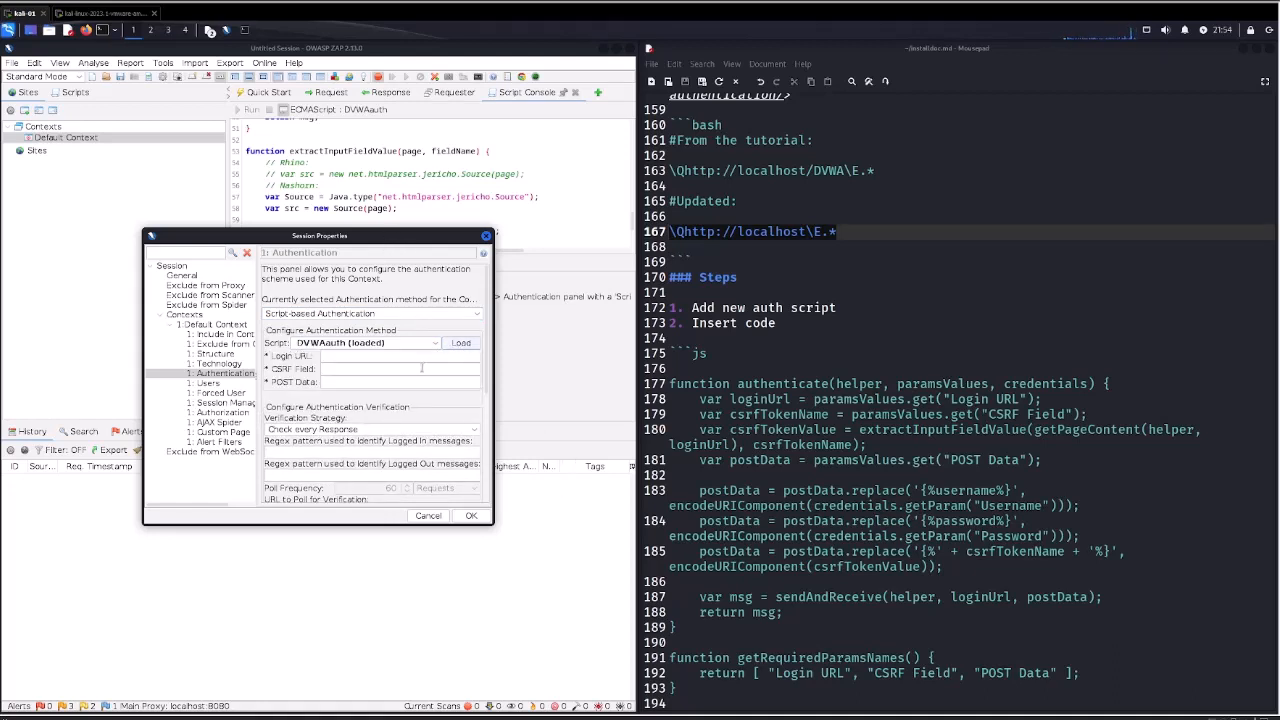
{"action": "left_click", "coordinate": [914, 466]}
{"action": "left_click", "coordinate": [791, 430]}
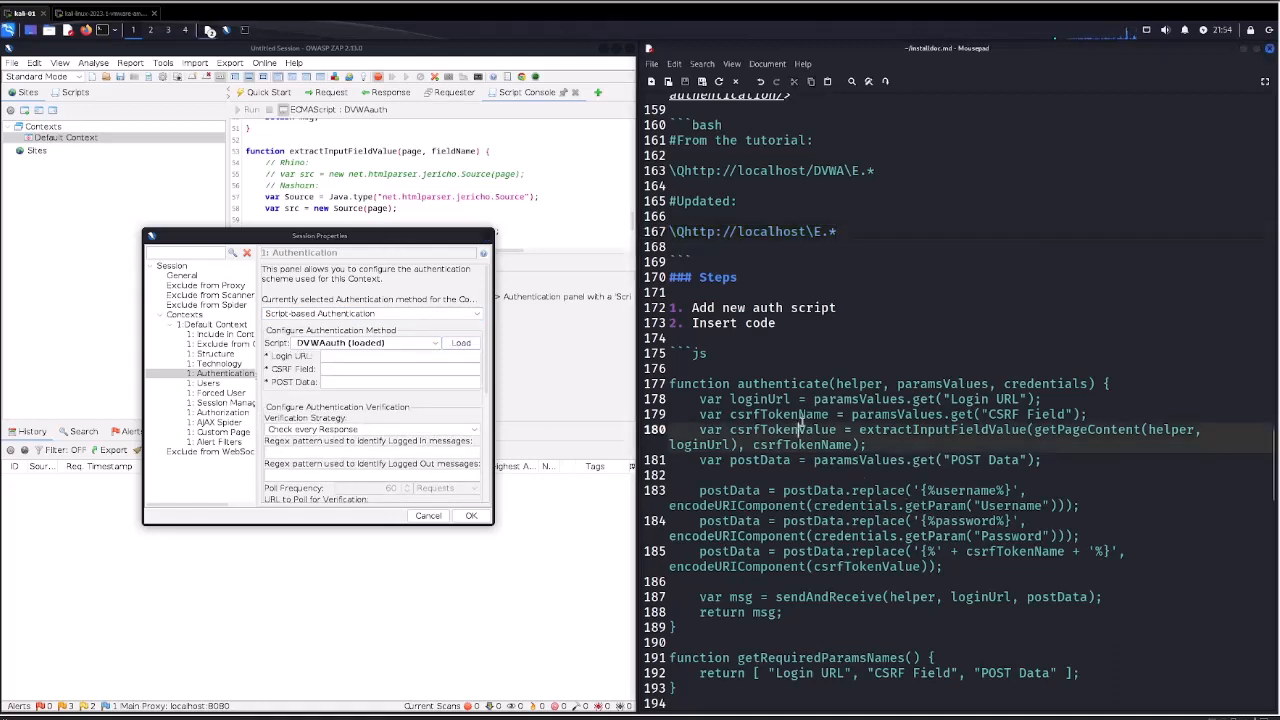
{"action": "left_click", "coordinate": [965, 345]}
{"action": "key", "text": "ctrl+End"}
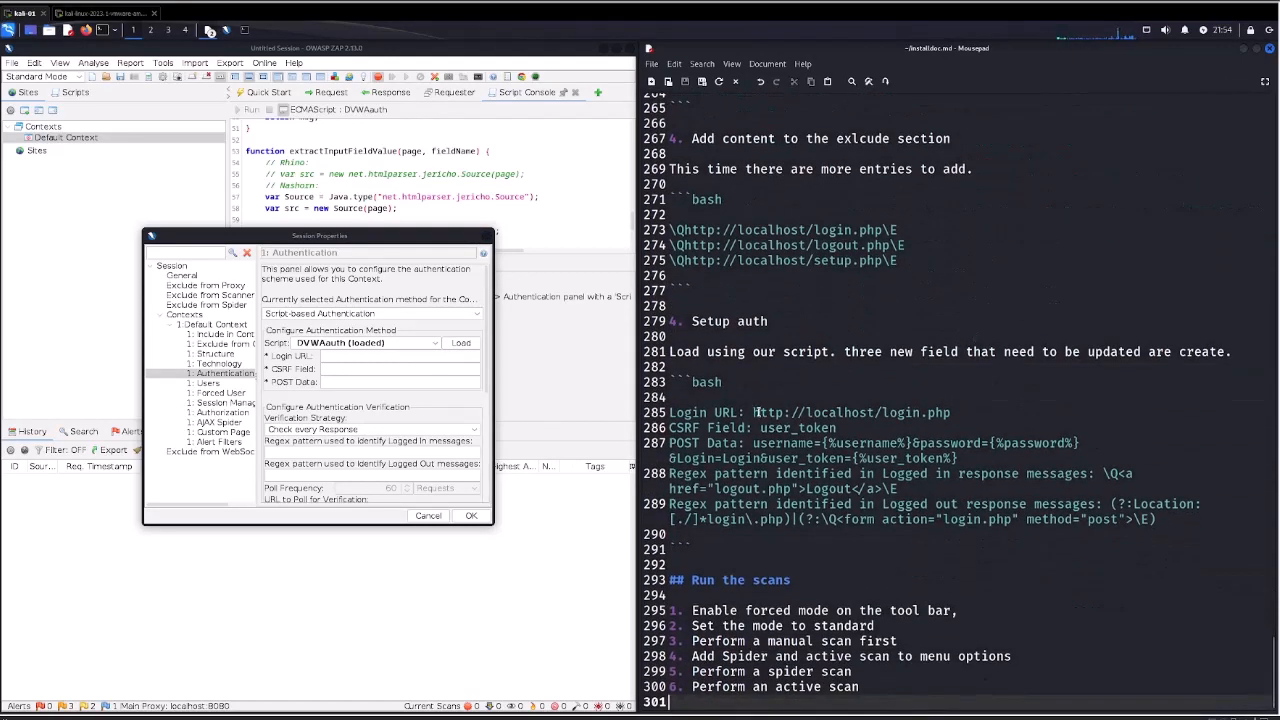
{"action": "left_click_drag", "start_coordinate": [755, 412], "coordinate": [952, 413]}
{"action": "key", "text": "ctrl+c"}
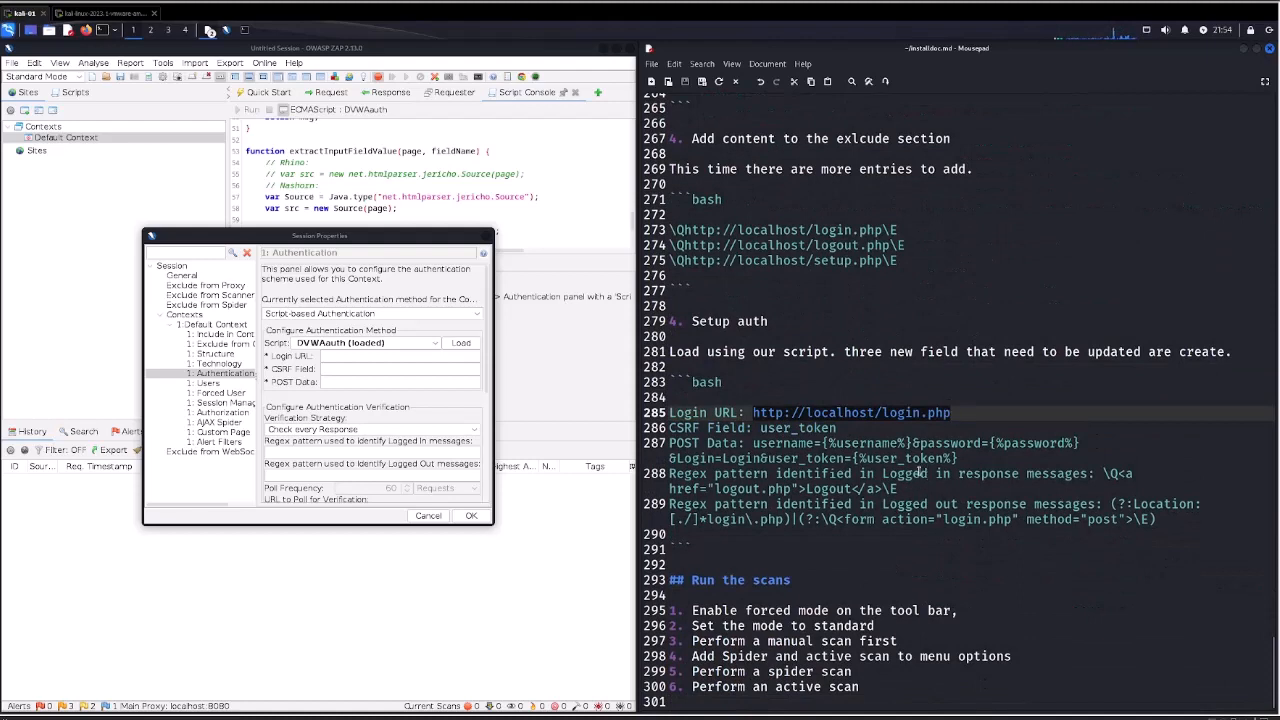
{"action": "left_click", "coordinate": [378, 358]}
{"action": "key", "text": "ctrl+v"}
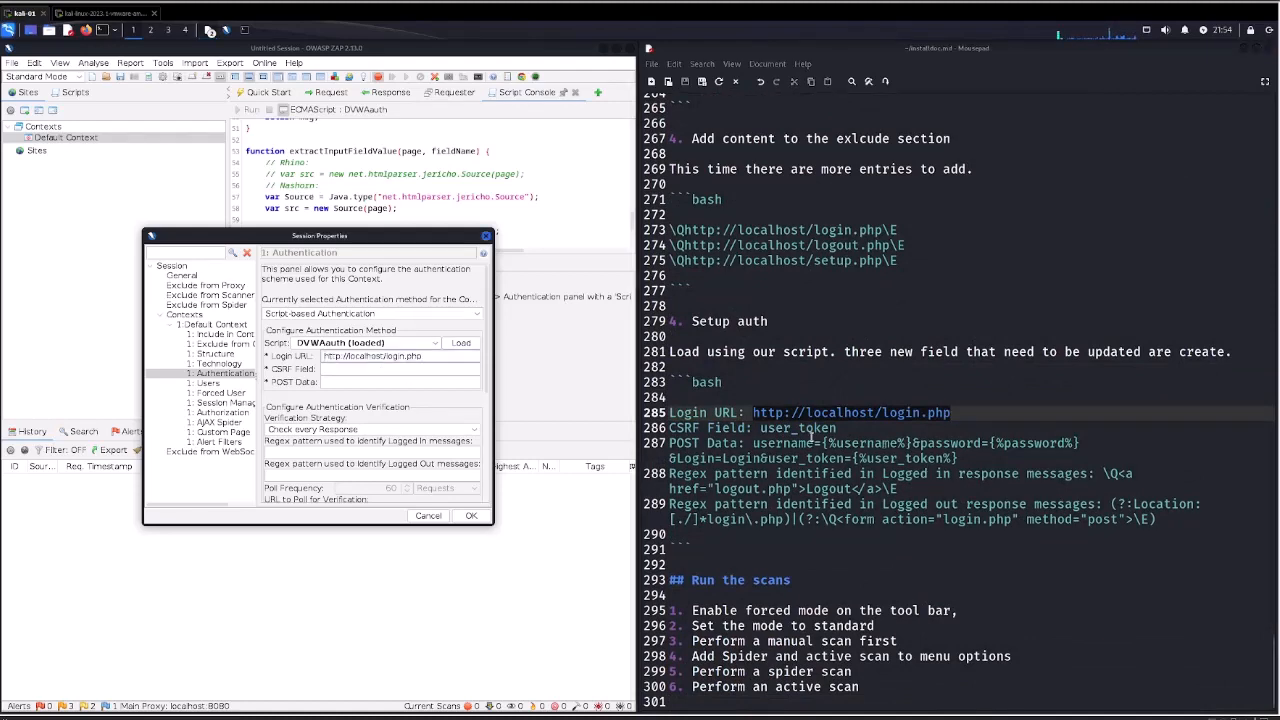
Set the CSRF Field to user_token and the POST Data to username={%username%}&password={%password%}&Login=Login&user_token={%user_token%} from the notes.
{"action": "left_click_drag", "start_coordinate": [762, 427], "coordinate": [851, 427]}
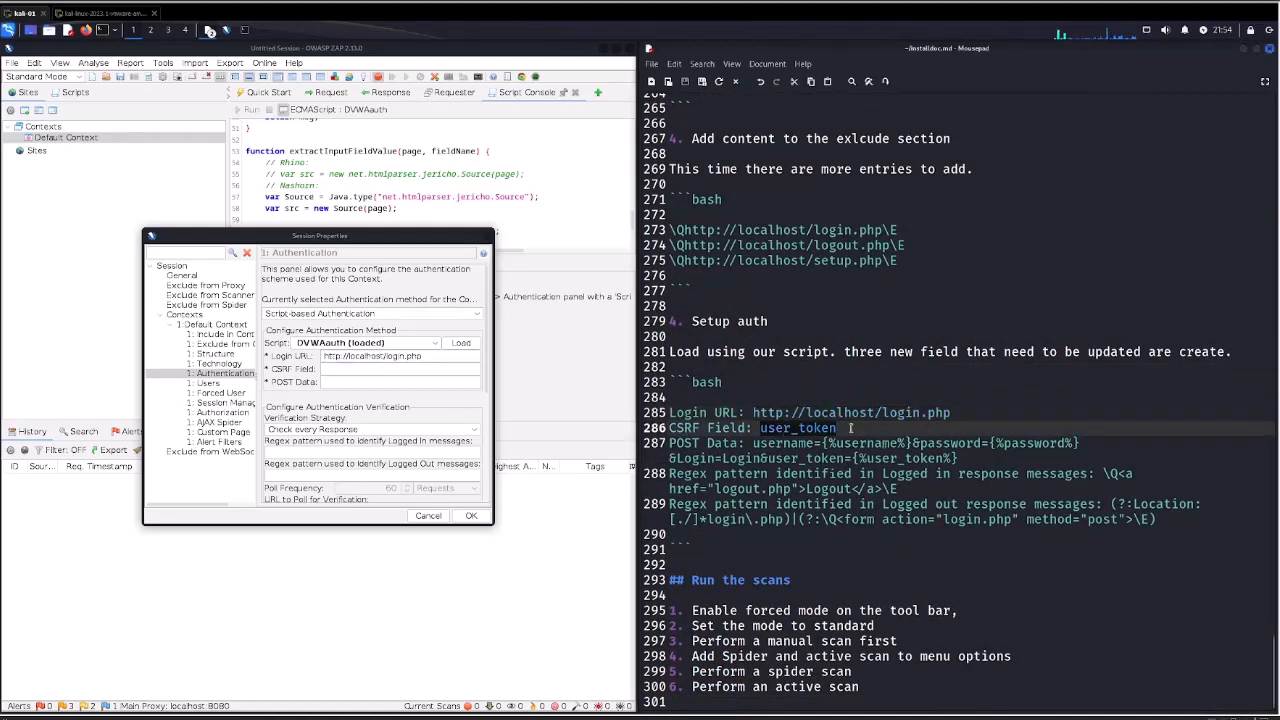
{"action": "left_click", "coordinate": [401, 370]}
{"action": "type", "text": "user_token"}
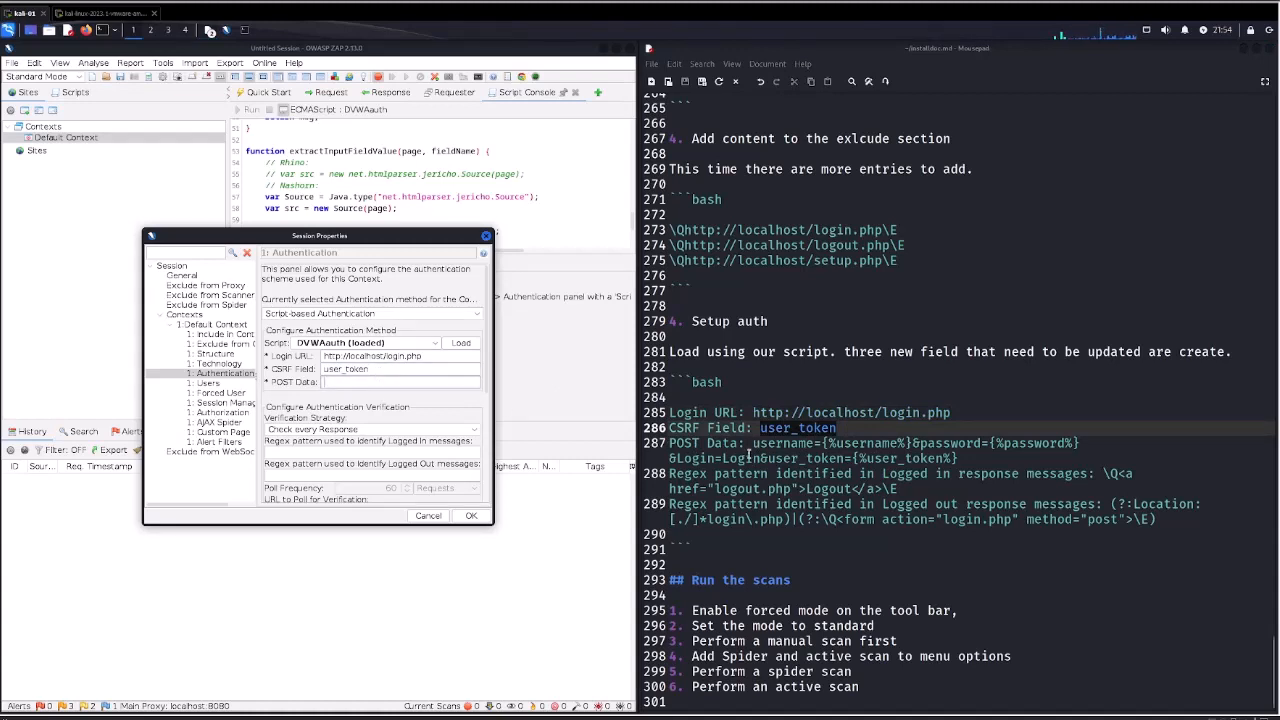
{"action": "left_click_drag", "start_coordinate": [755, 443], "coordinate": [961, 458]}
{"action": "key", "text": "ctrl+c"}
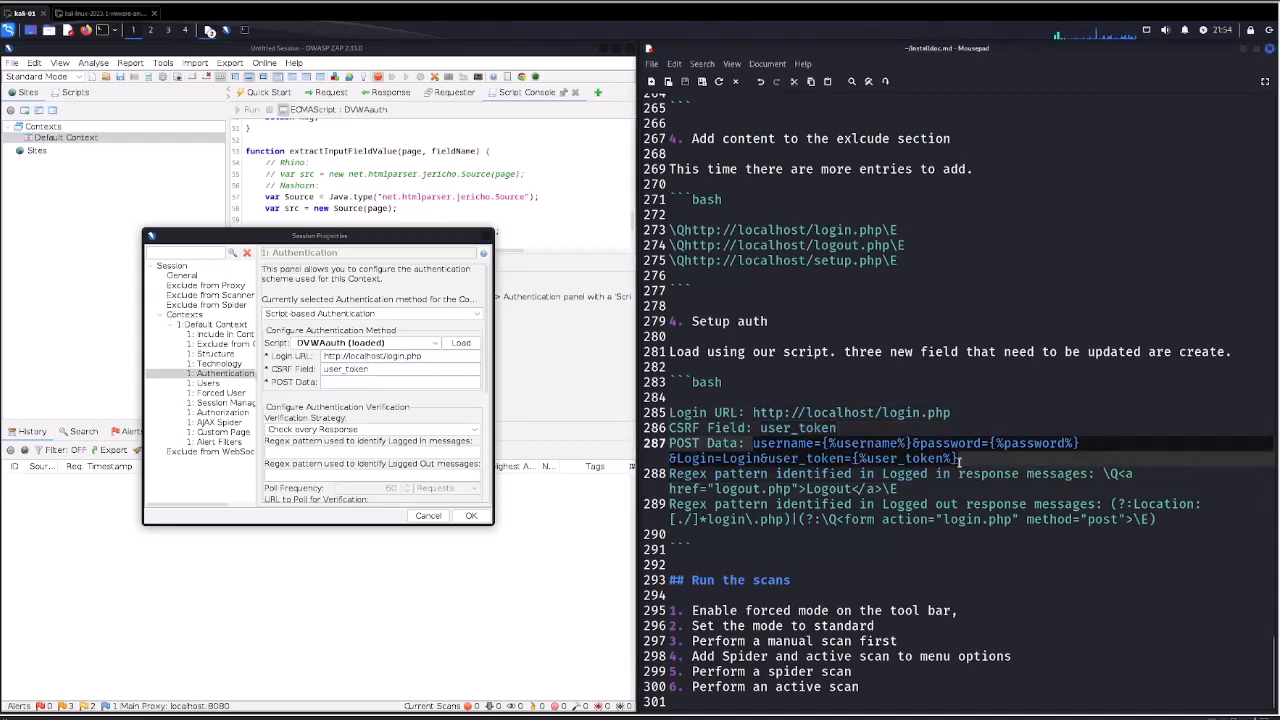
{"action": "left_click", "coordinate": [352, 383]}
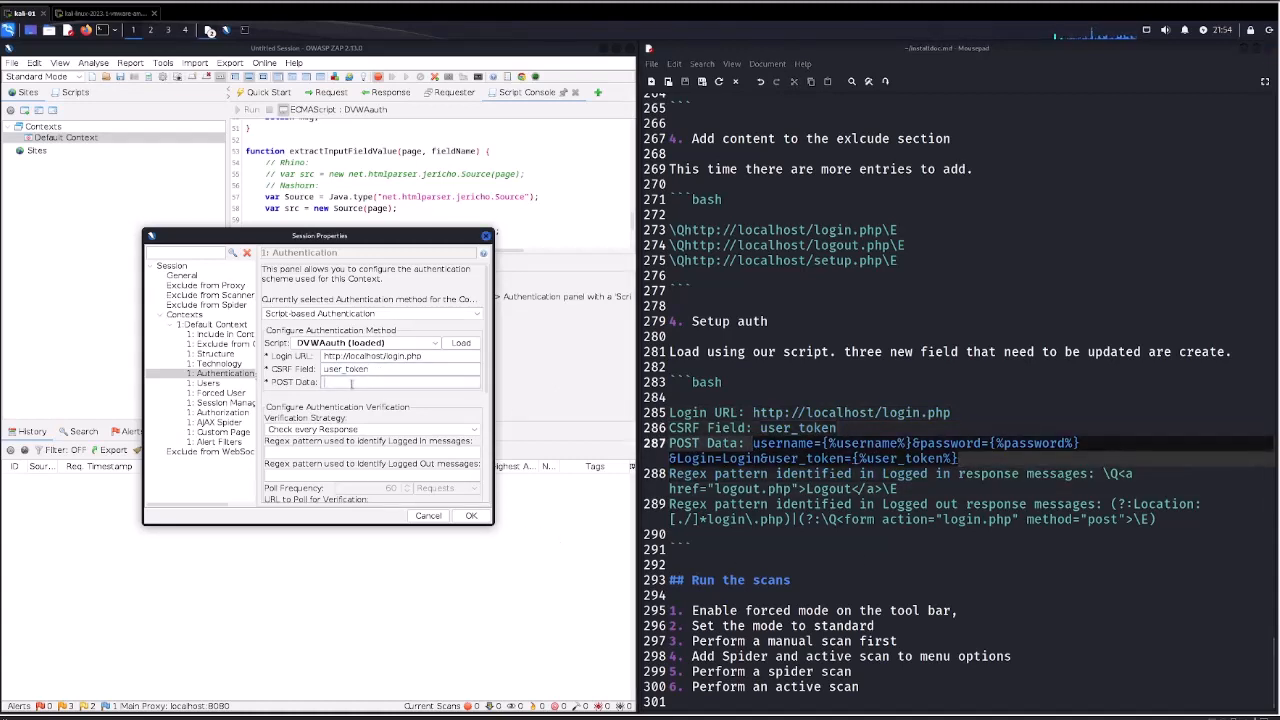
{"action": "key", "text": "ctrl+v"}
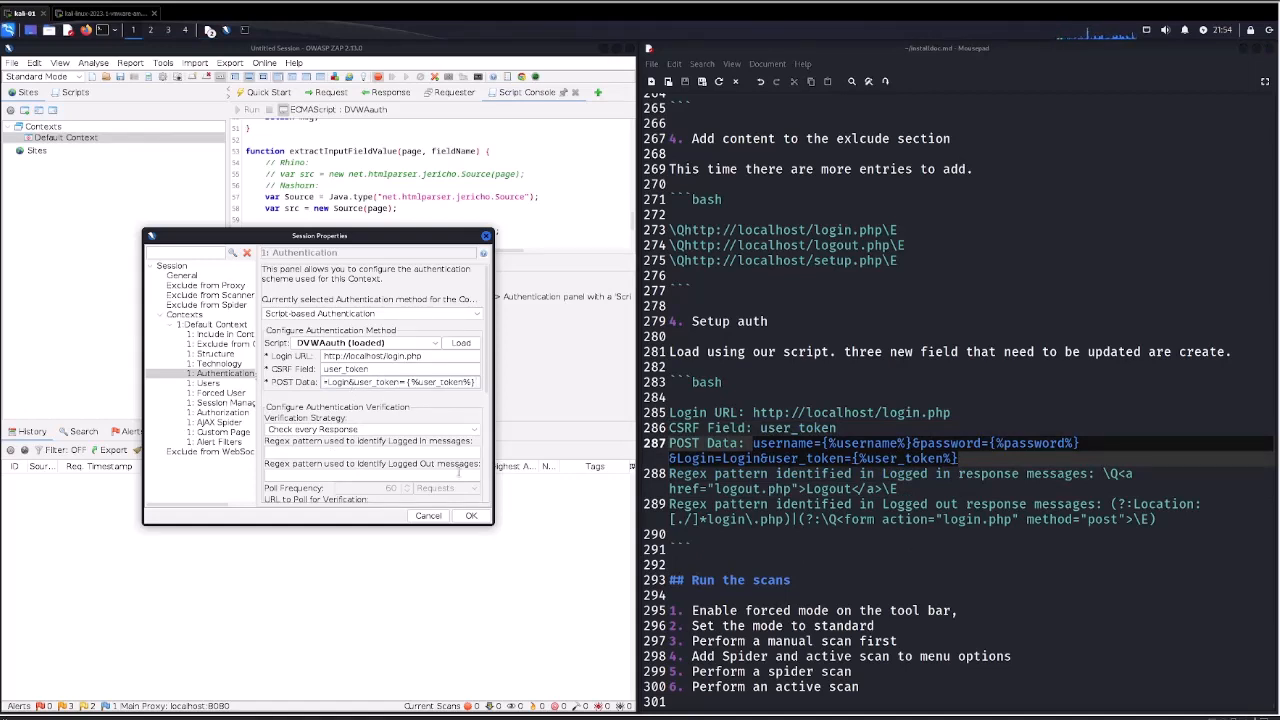
Copy the logged-in regex \Q<a href="logout.php">Logout</a>\E and the logged-out regex for login.php from the notes into the authentication verification settings.
{"action": "left_click_drag", "start_coordinate": [1102, 474], "coordinate": [898, 489]}
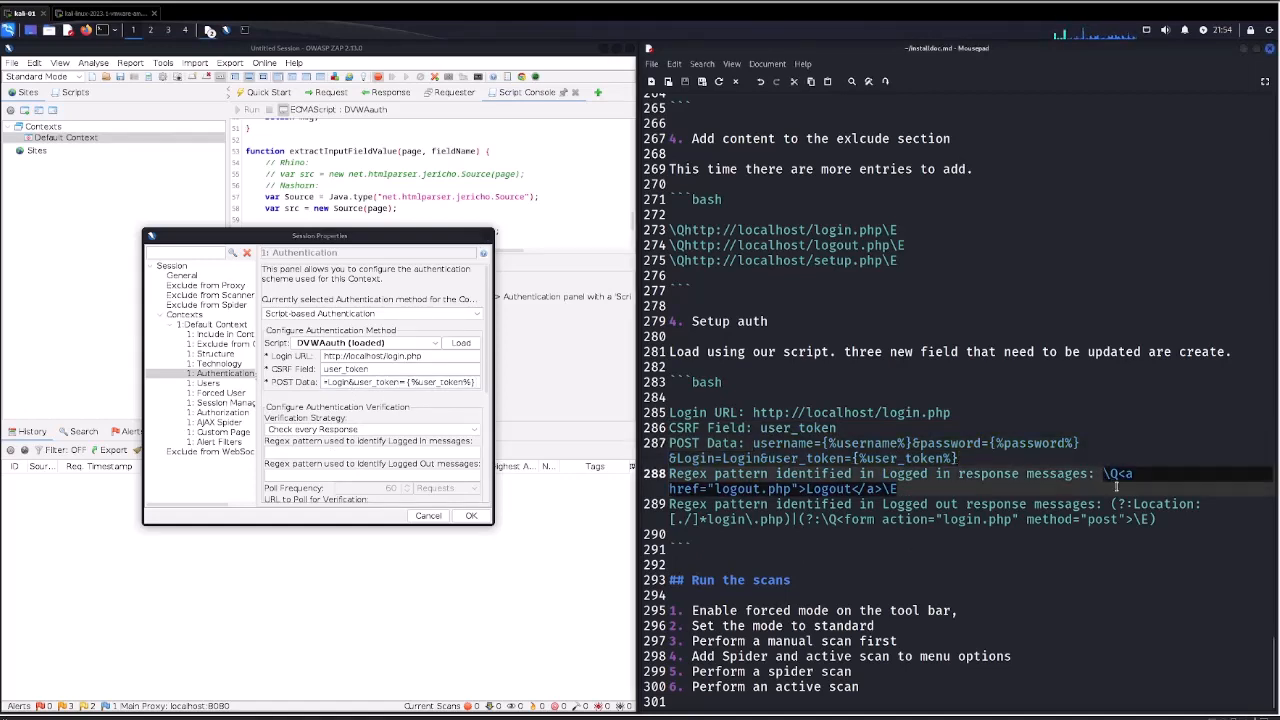
{"action": "middle_click", "coordinate": [288, 453]}
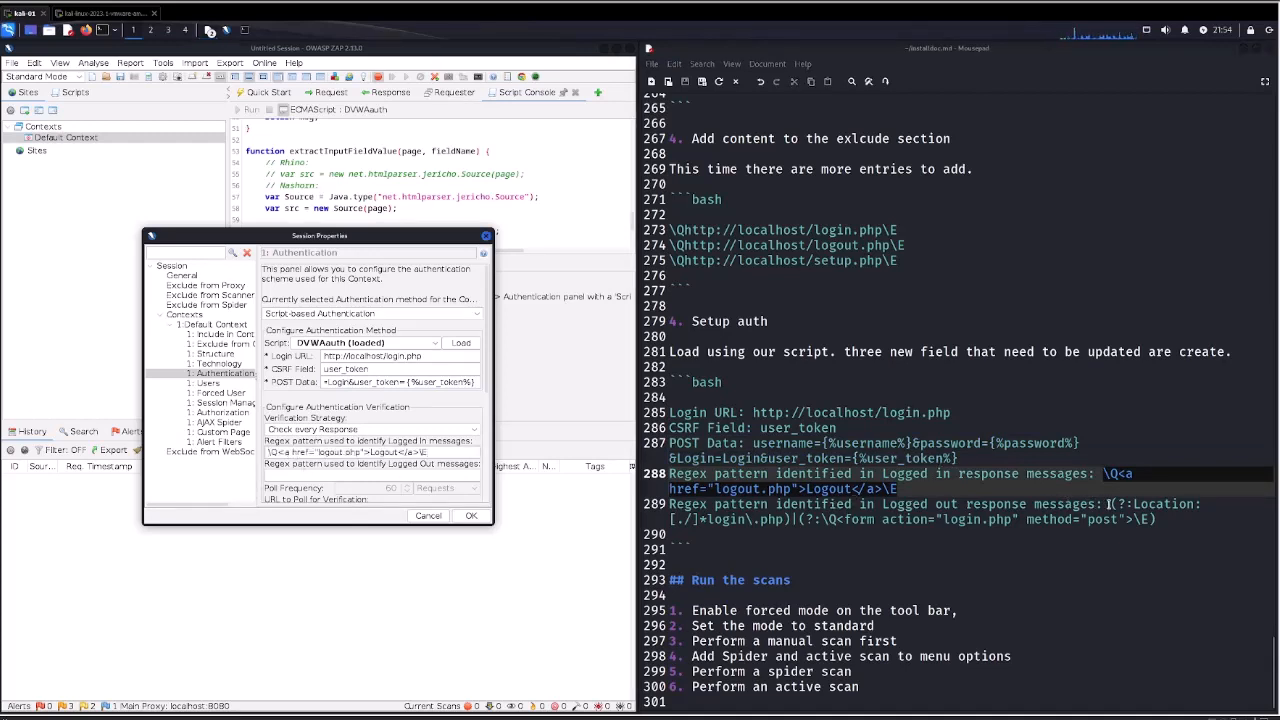
{"action": "left_click_drag", "start_coordinate": [1108, 504], "coordinate": [1161, 519]}
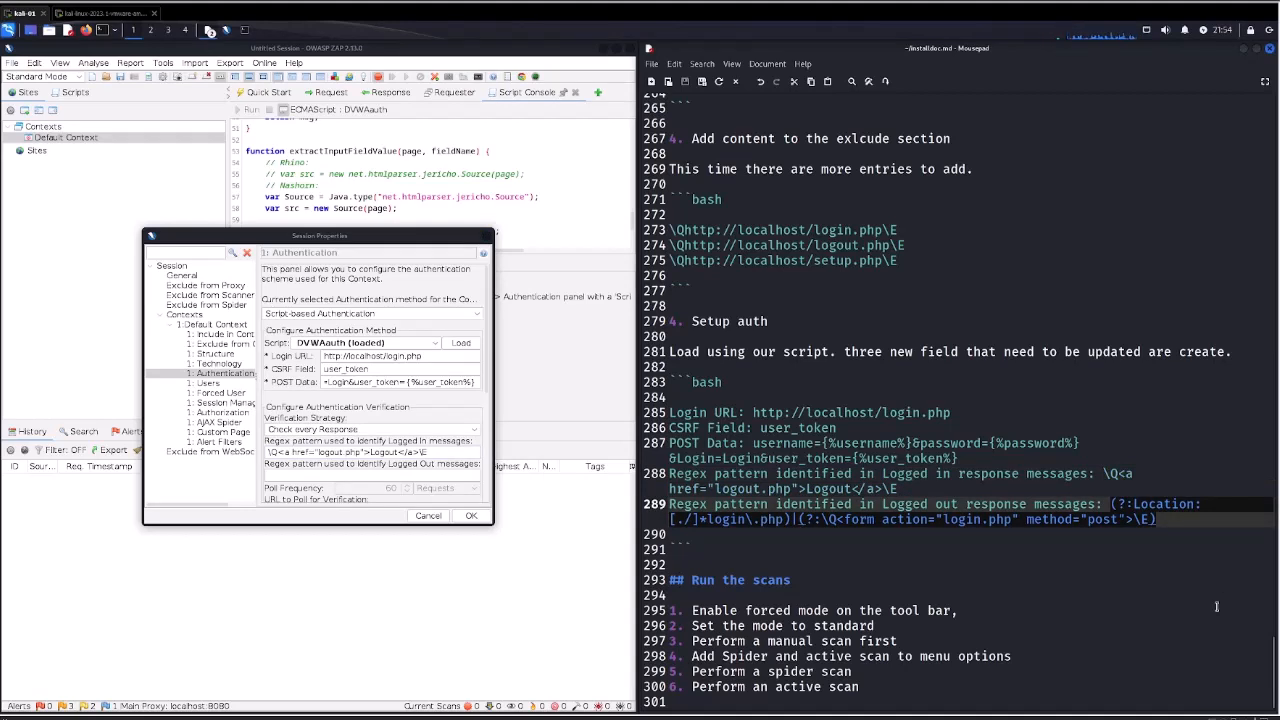
{"action": "type", "text": "(?:Location: [./]*login\\.php)|(?:\\Q<form action=\"login.php\" method=\"post\">\\E)"}
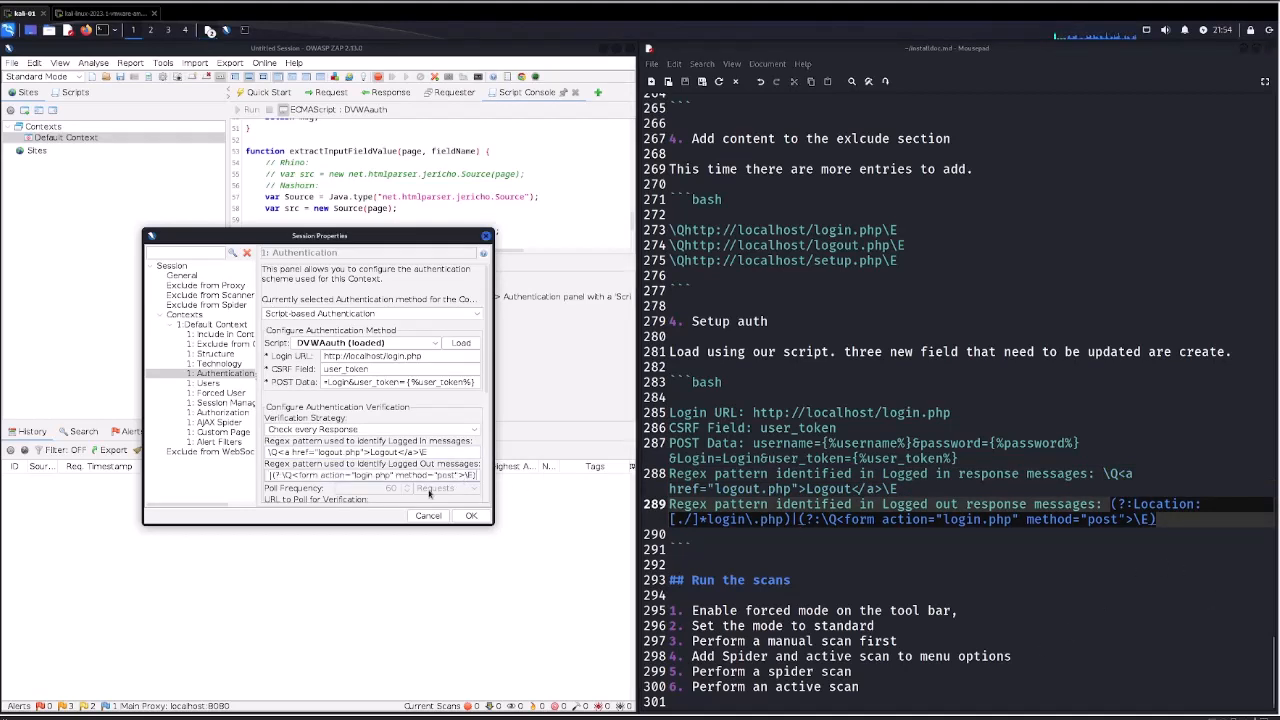
Add an enabled context user named admin with the username admin and the account password.
{"action": "left_click", "coordinate": [207, 383]}
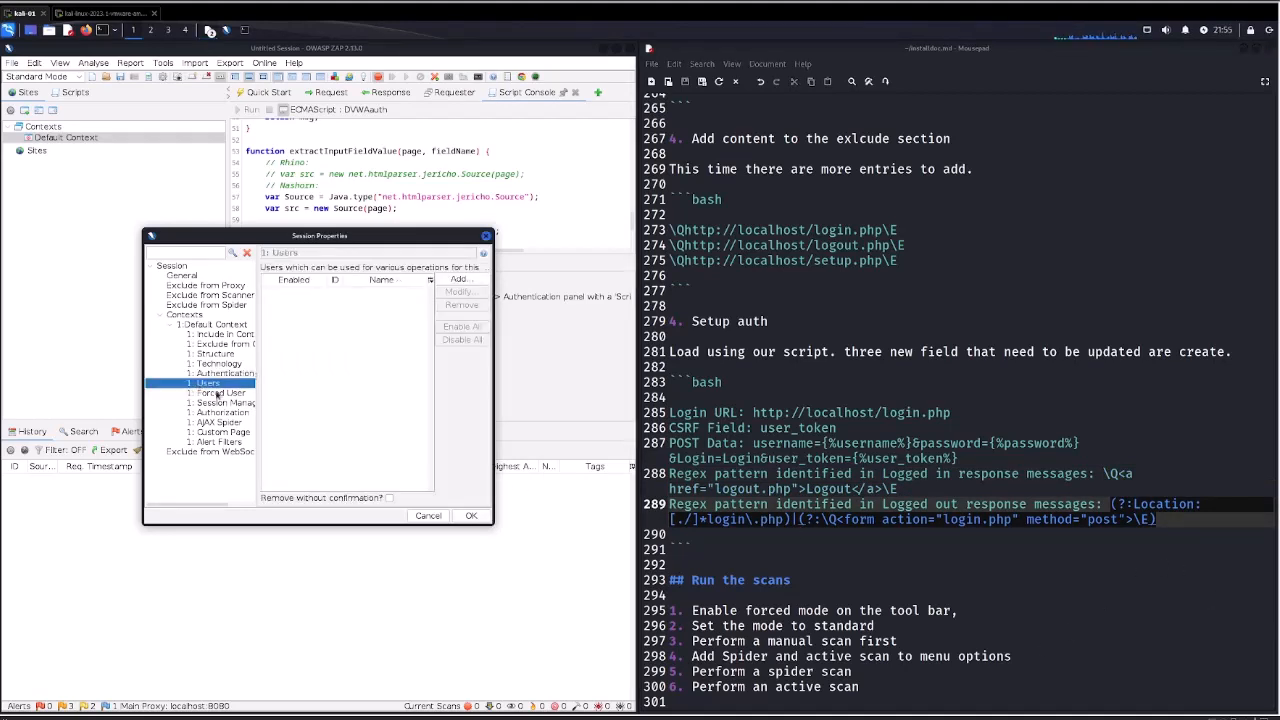
{"action": "left_click", "coordinate": [452, 281]}
{"action": "type", "text": "a"}
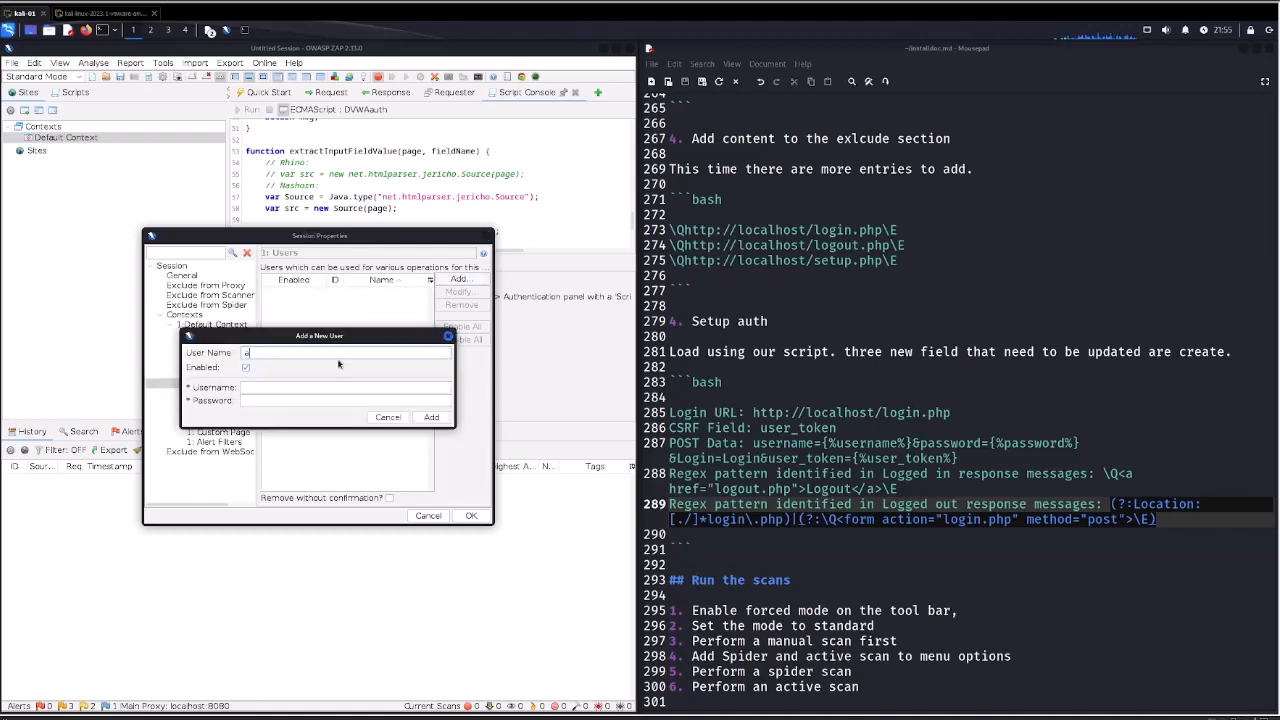
{"action": "type", "text": "dmin"}
{"action": "key", "text": "Tab"}
{"action": "key", "text": "Tab"}
{"action": "type", "text": "adm"}
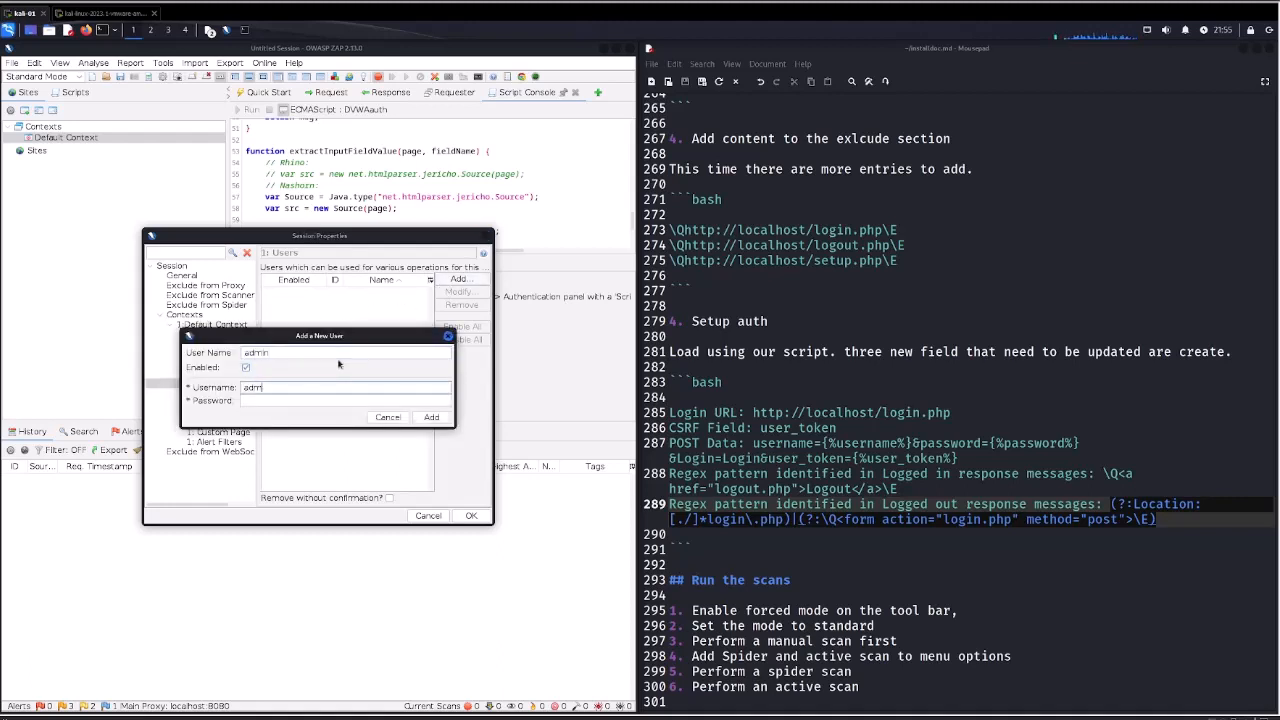
{"action": "type", "text": "in"}
{"action": "key", "text": "Tab"}
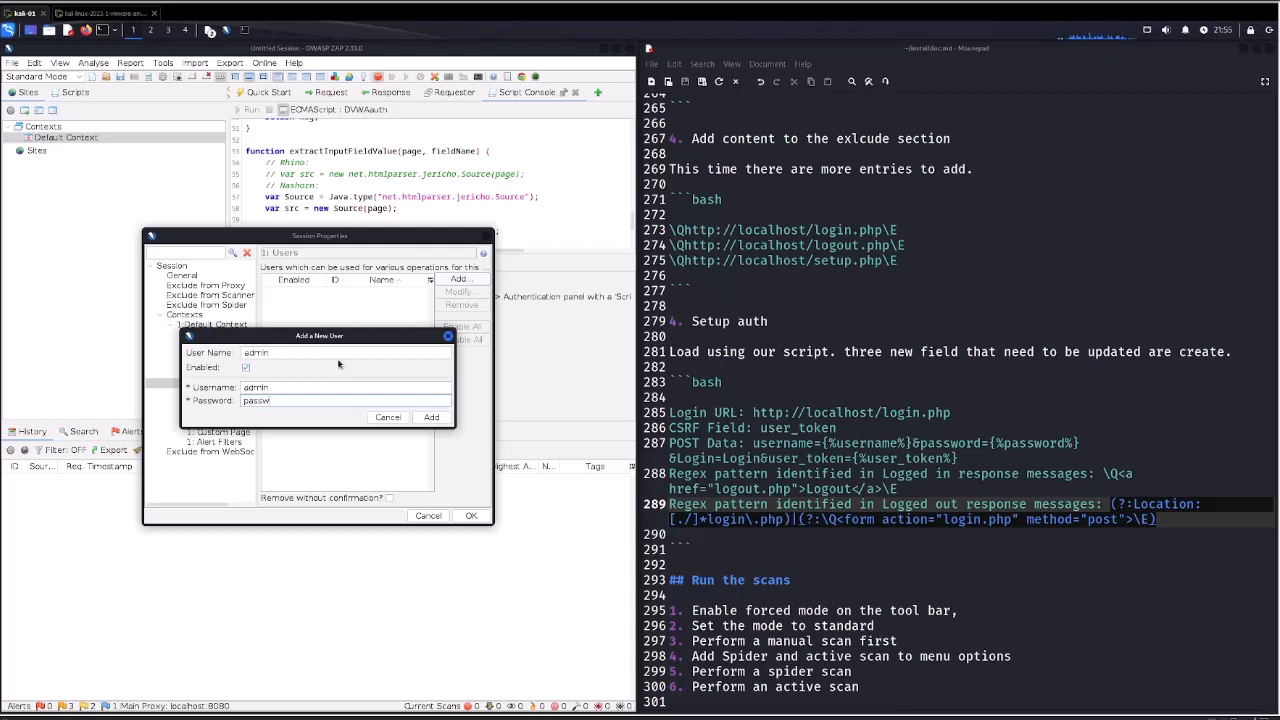
{"action": "left_click", "coordinate": [431, 417]}
Select admin as the context's forced user, save the session properties and enable Forced User Mode.
{"action": "left_click", "coordinate": [212, 393]}
{"action": "left_click", "coordinate": [309, 304]}
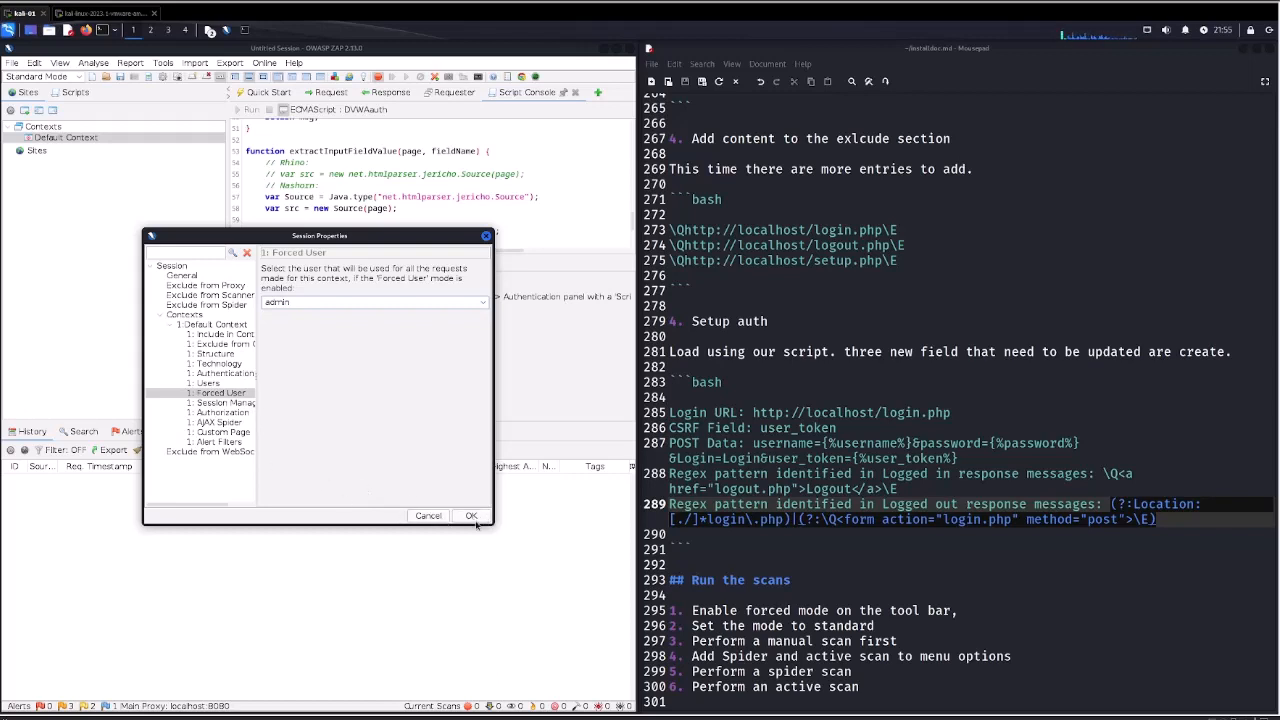
{"action": "left_click", "coordinate": [470, 516]}
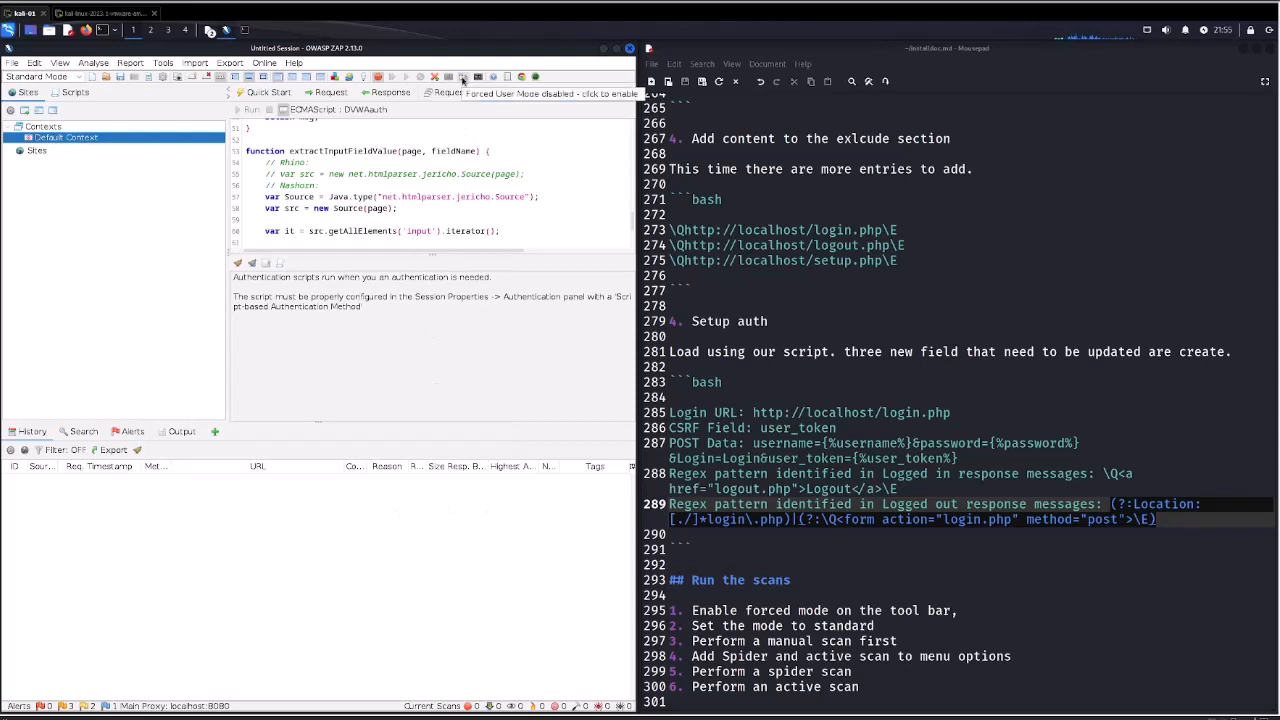
{"action": "left_click", "coordinate": [462, 79]}
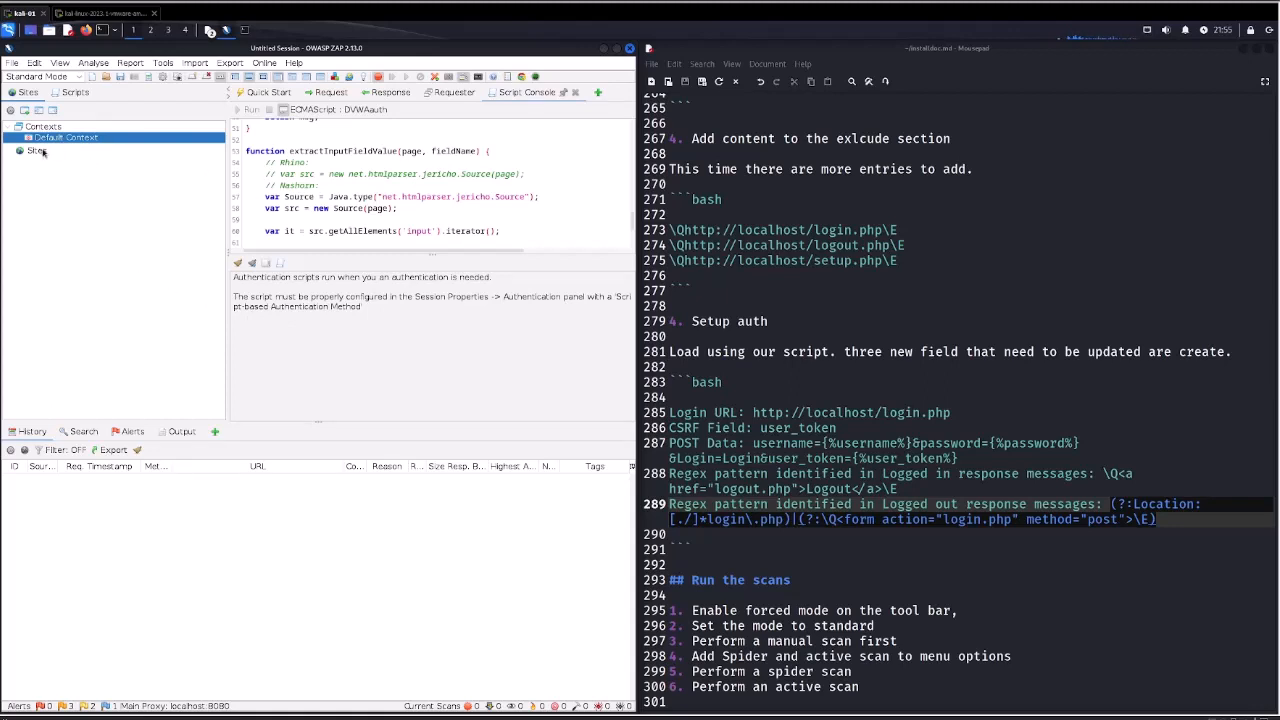
Add the Spider and Active Scan tabs to the information panel.
{"action": "left_click", "coordinate": [214, 431]}
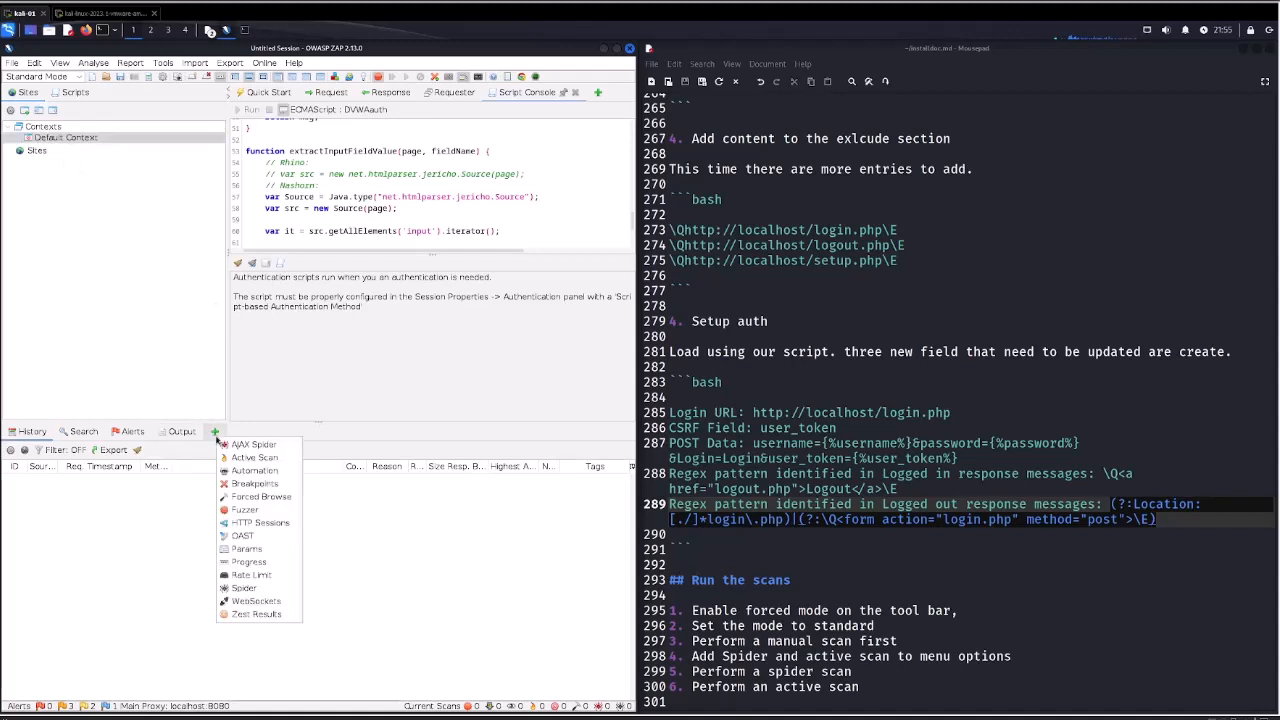
{"action": "left_click", "coordinate": [248, 589]}
{"action": "left_click", "coordinate": [287, 431]}
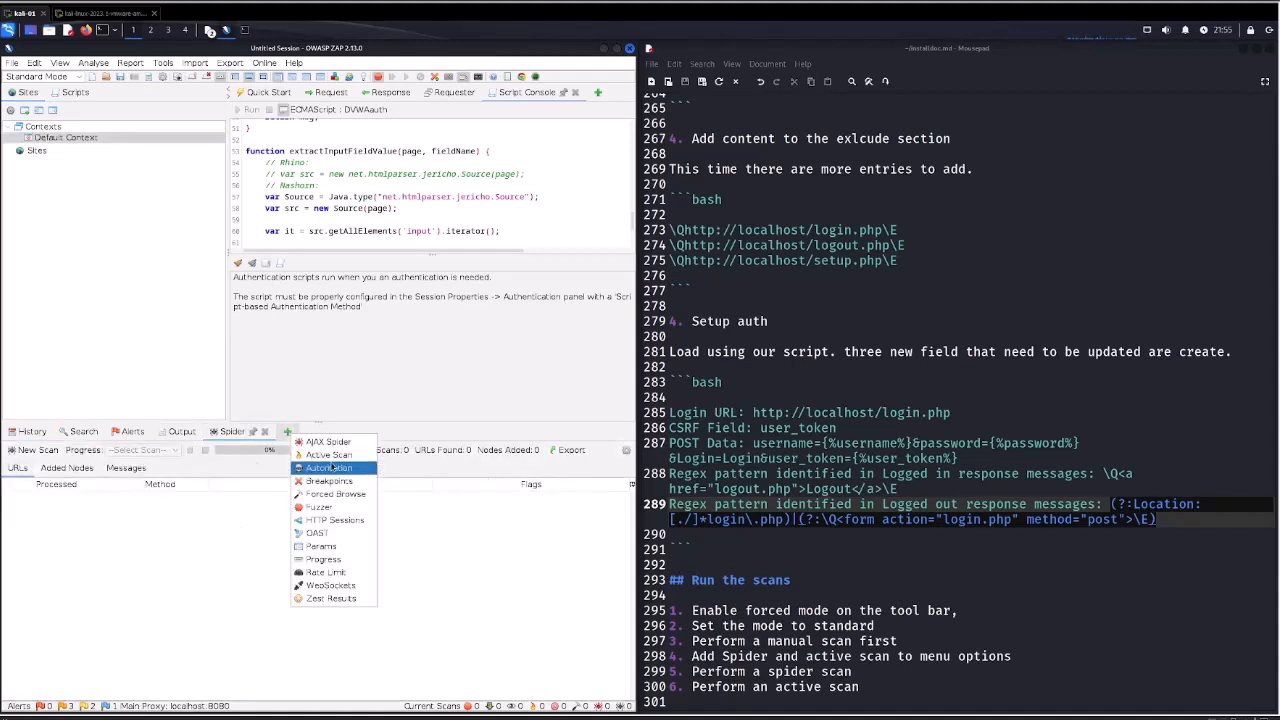
{"action": "left_click", "coordinate": [331, 458]}
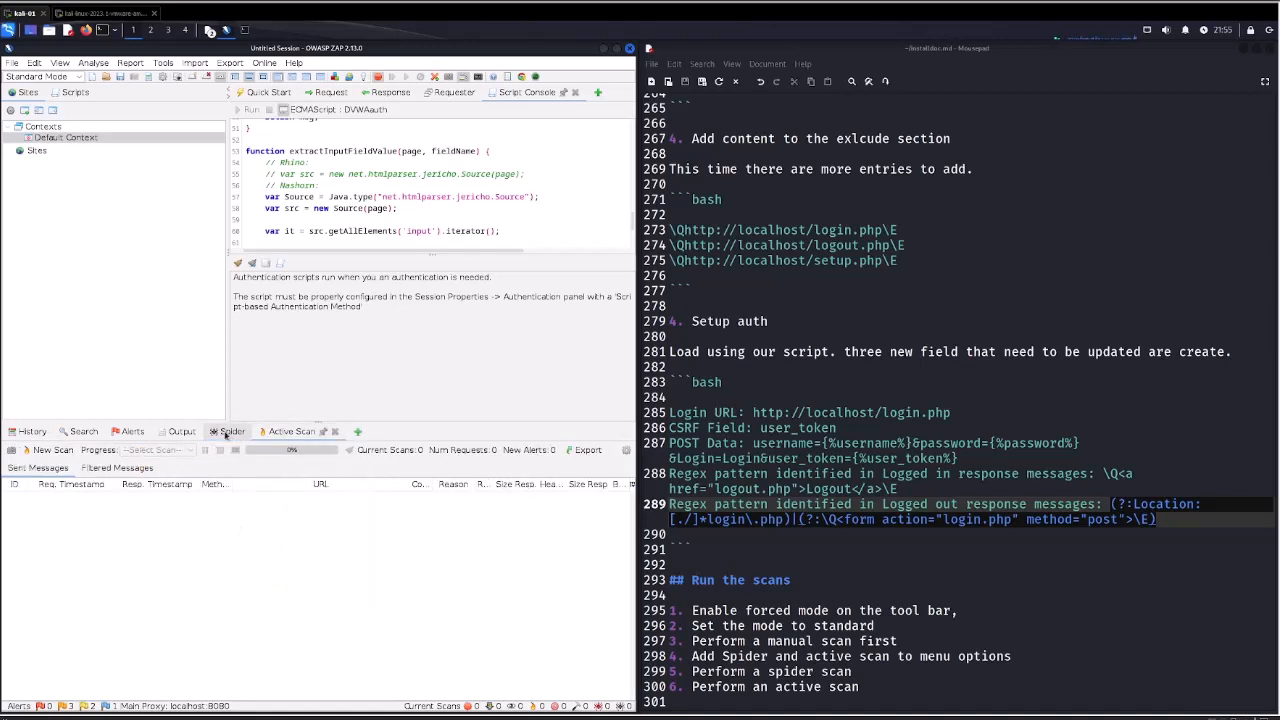
Open a new spider scan setup and choose Default Context as its starting node.
{"action": "left_click", "coordinate": [225, 431]}
{"action": "left_click", "coordinate": [46, 449]}
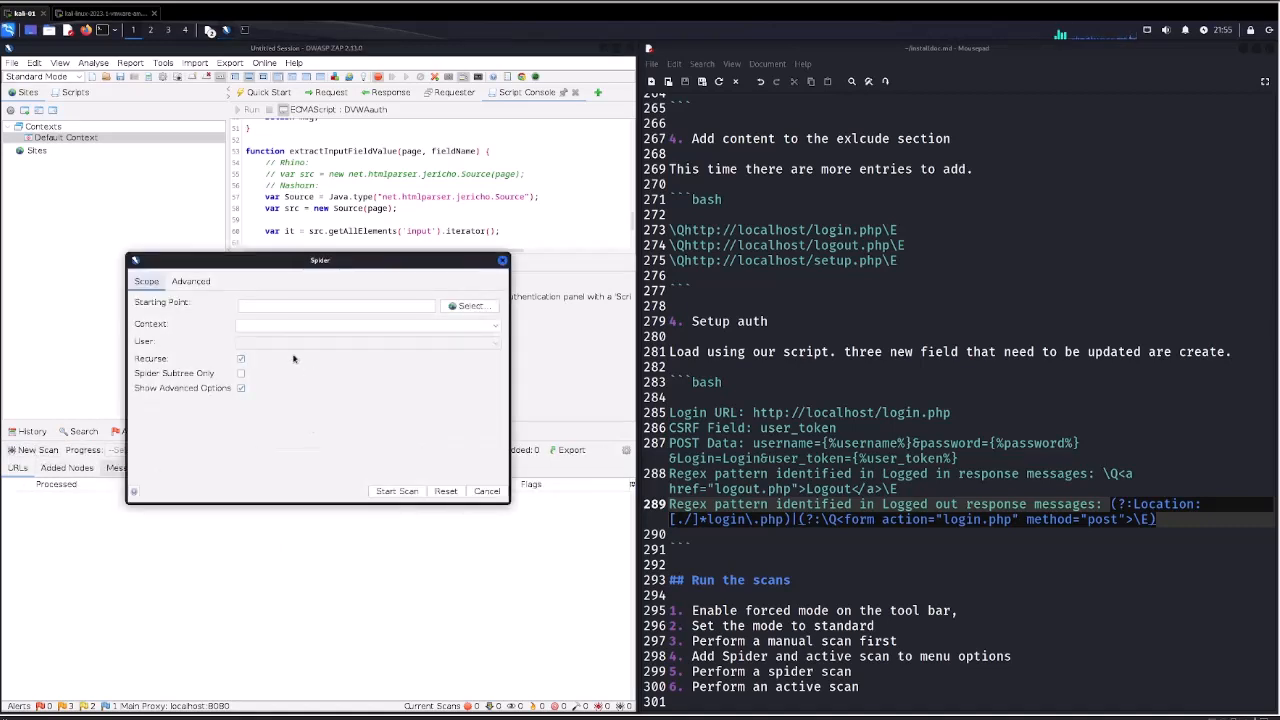
{"action": "left_click", "coordinate": [275, 304]}
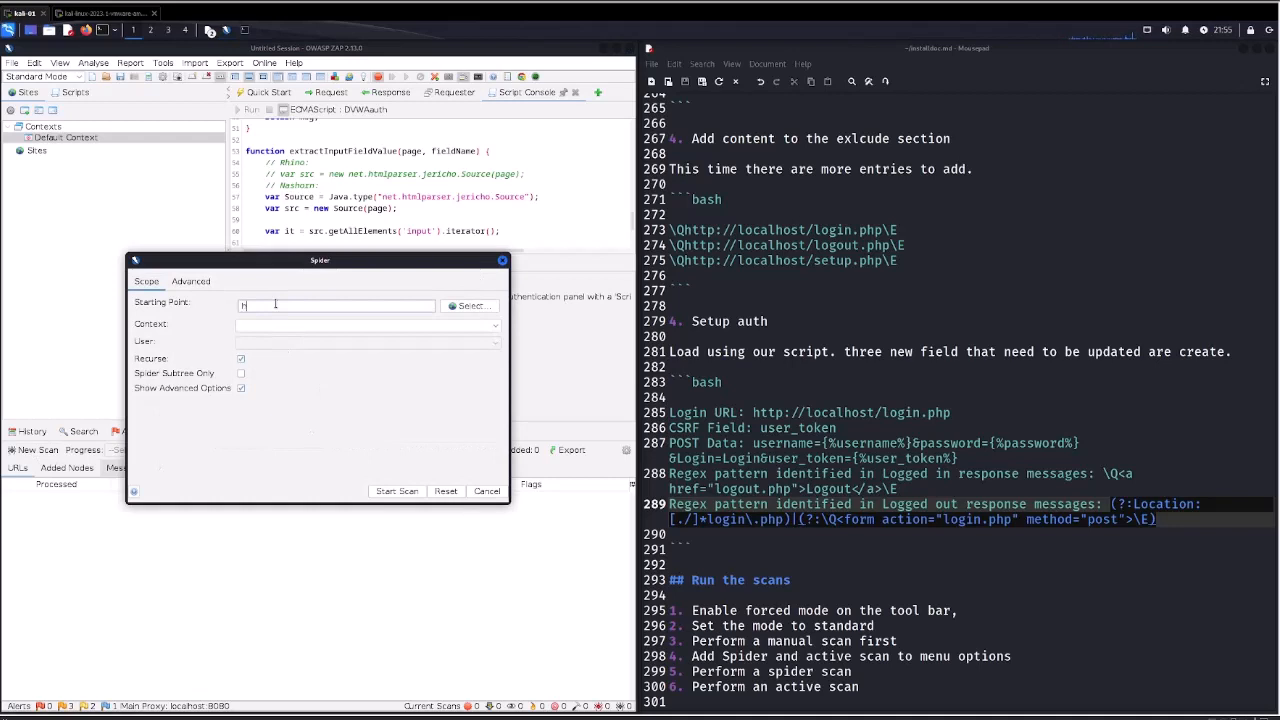
{"action": "type", "text": "http://localhost"}
{"action": "key", "text": "Tab"}
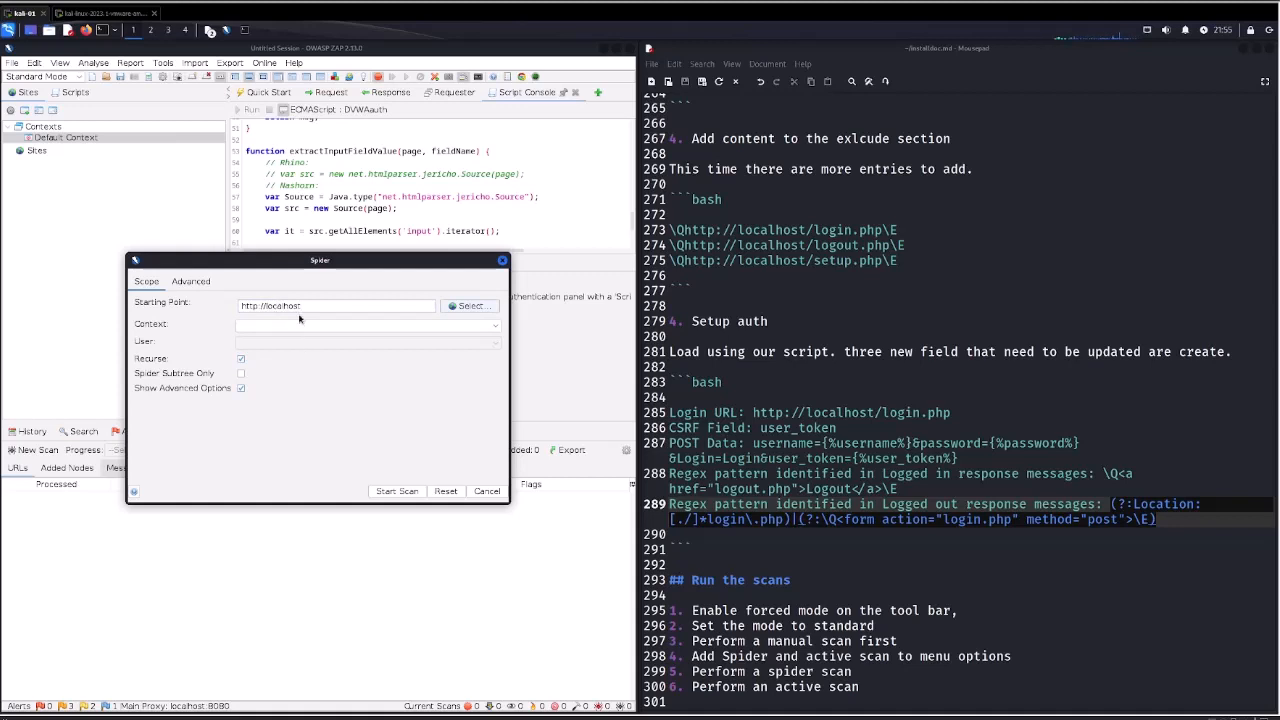
{"action": "left_click", "coordinate": [295, 329]}
{"action": "left_click", "coordinate": [470, 306]}
{"action": "left_click", "coordinate": [240, 307]}
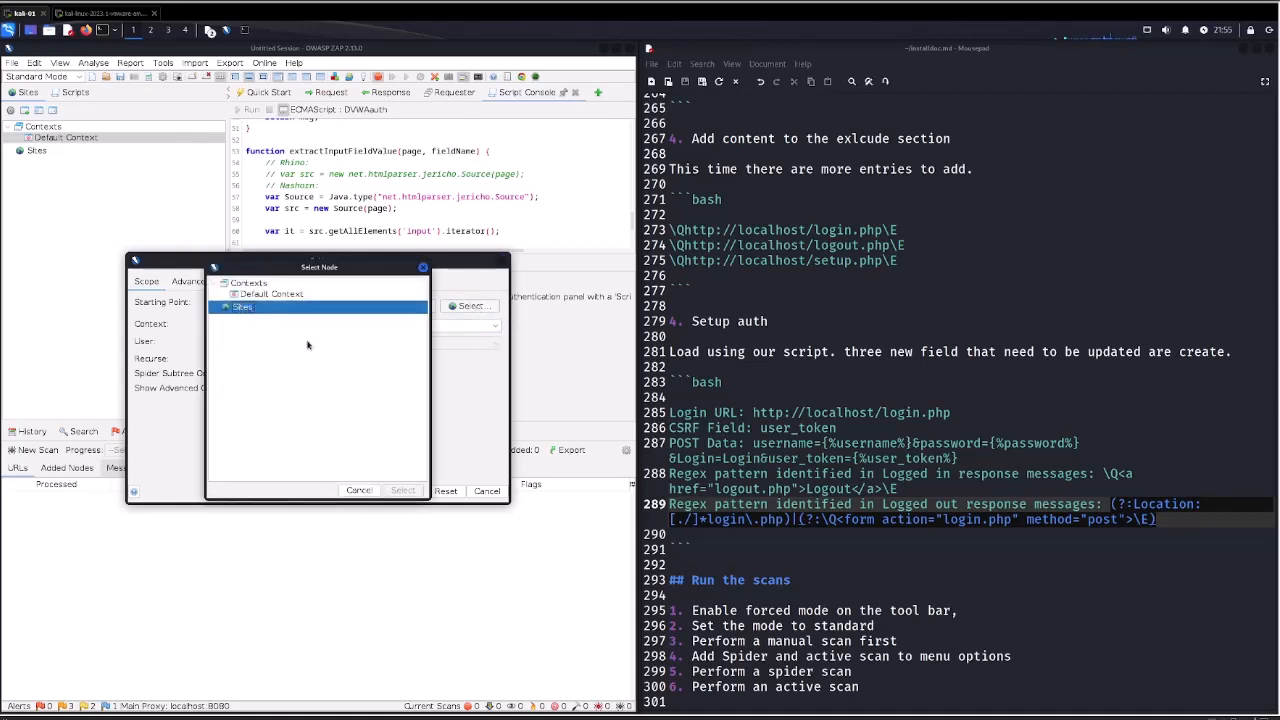
{"action": "left_click", "coordinate": [284, 297]}
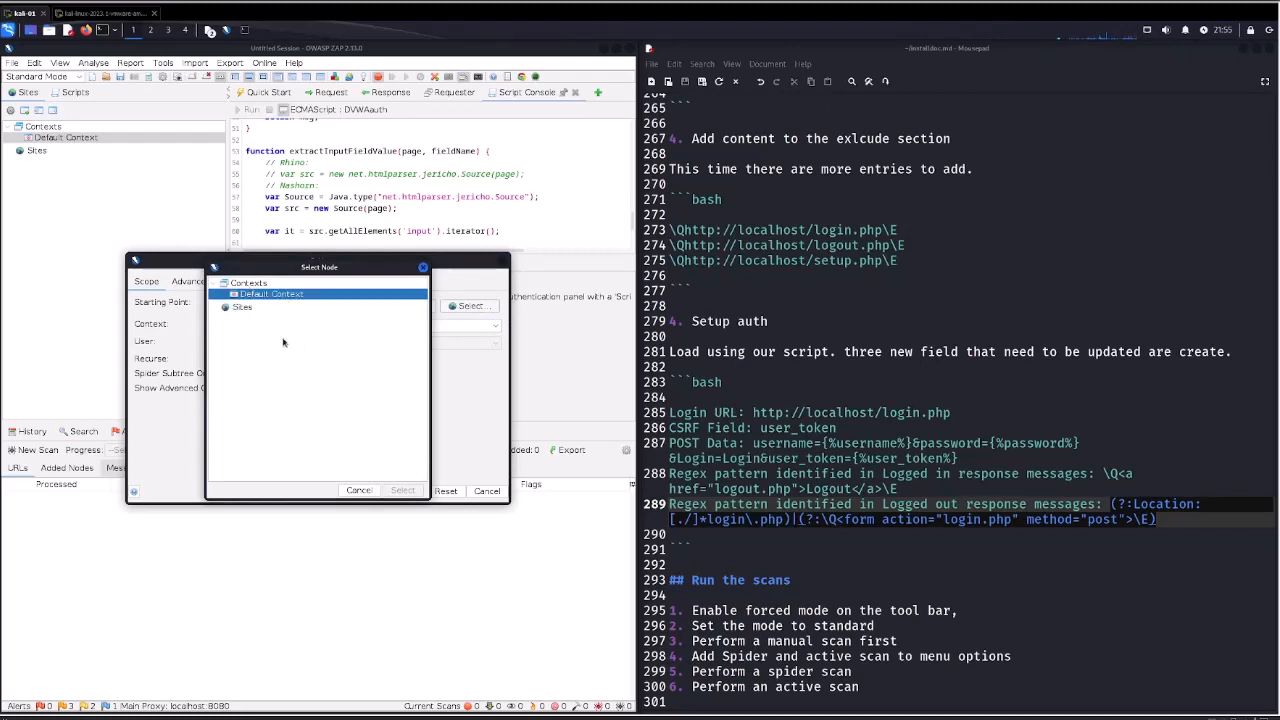
{"action": "double_click", "coordinate": [261, 297]}
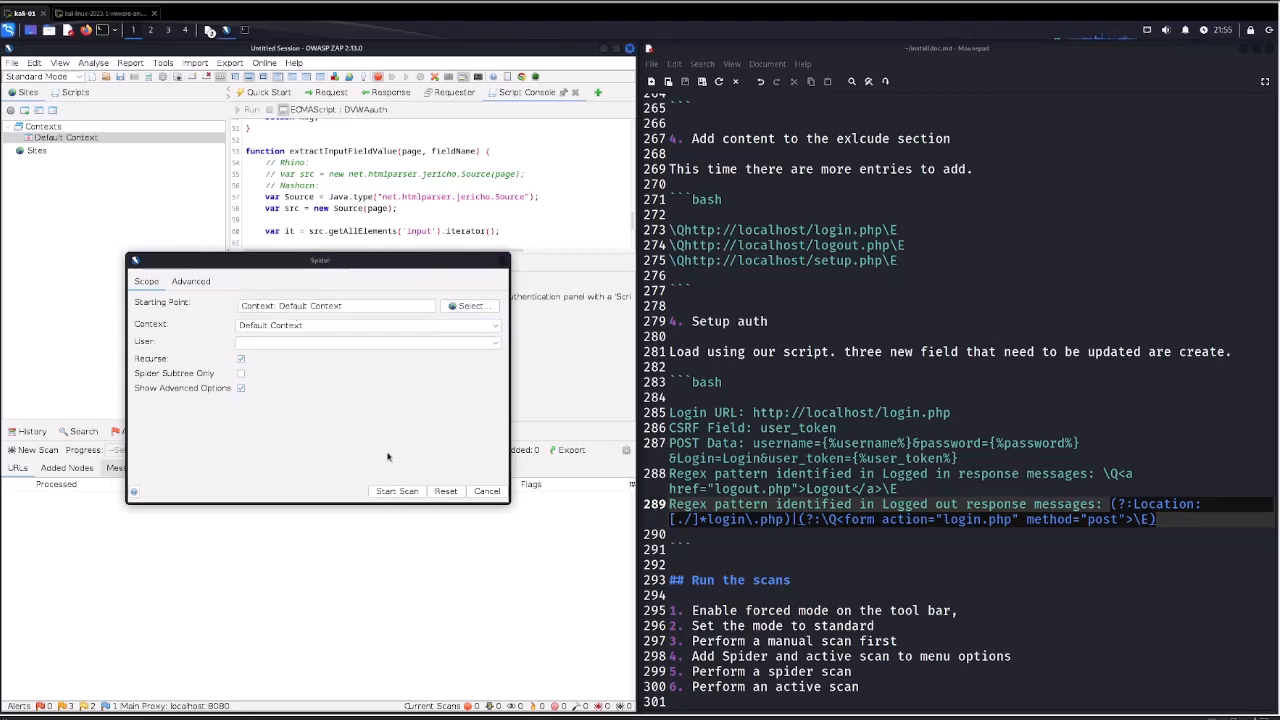
{"action": "left_click_drag", "start_coordinate": [356, 306], "coordinate": [222, 316]}
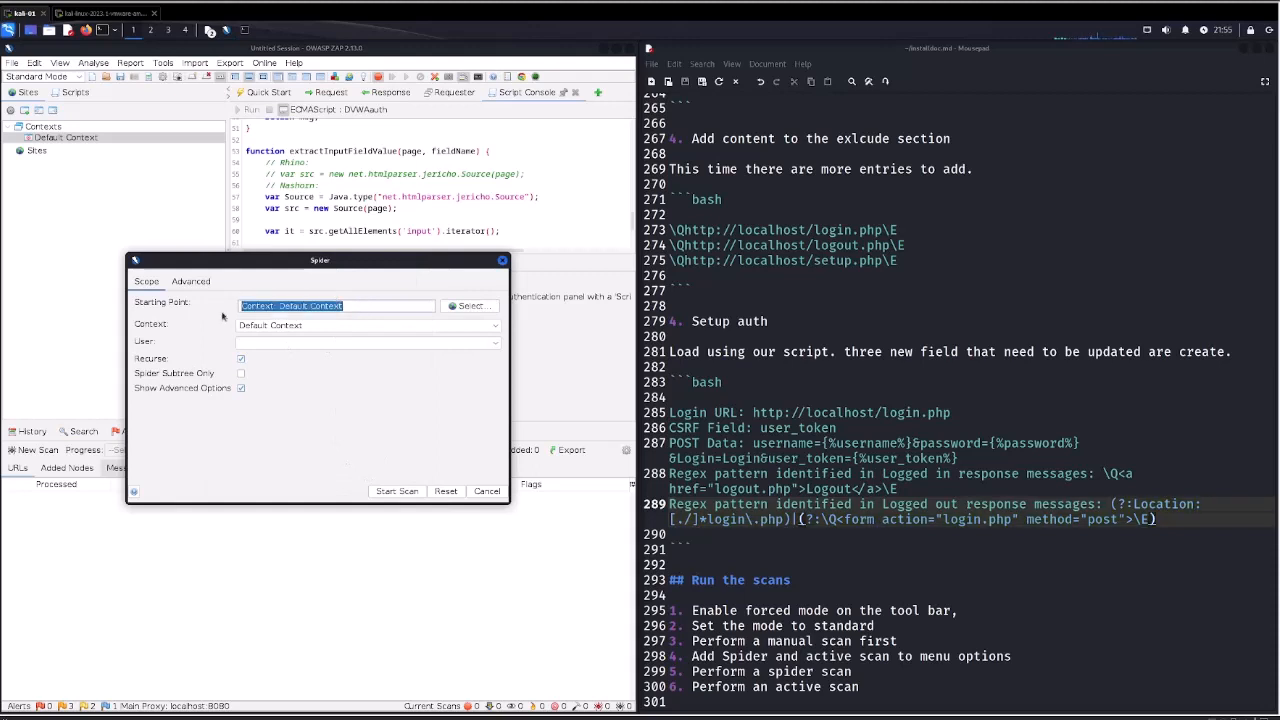
{"action": "type", "text": "http://localhost"}
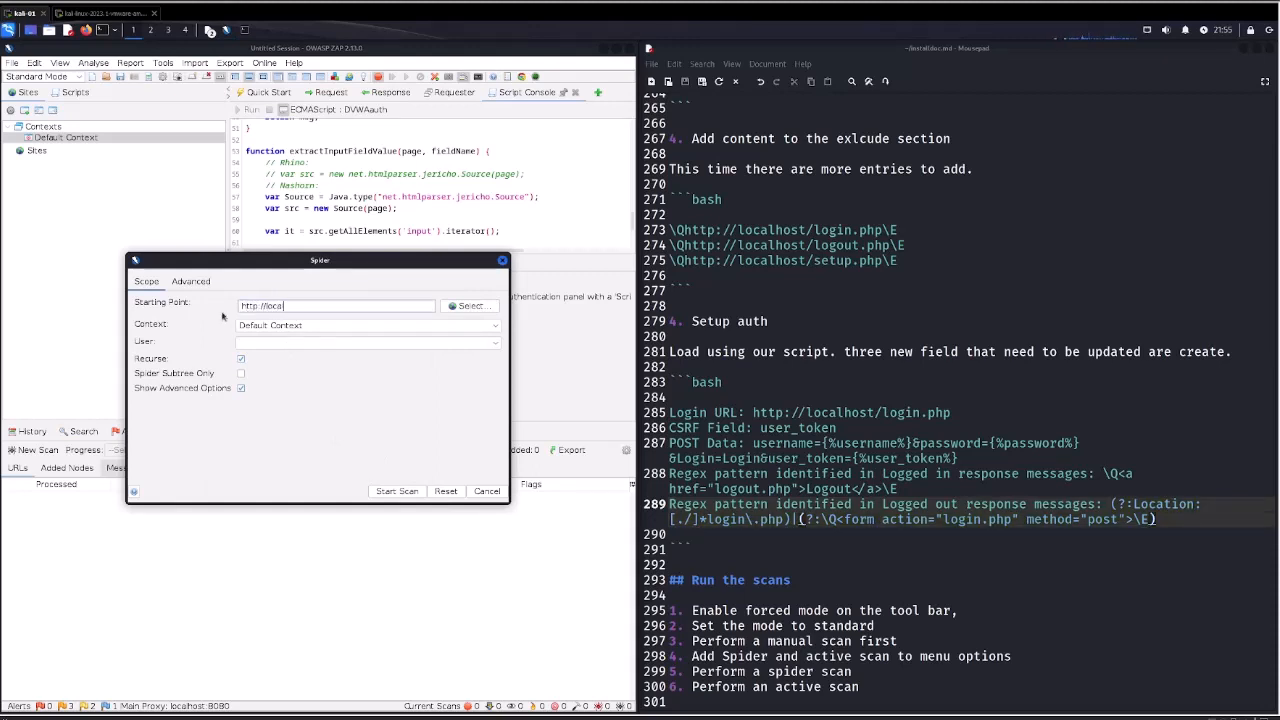
{"action": "left_click", "coordinate": [295, 327]}
{"action": "left_click", "coordinate": [296, 338]}
{"action": "left_click", "coordinate": [299, 342]}
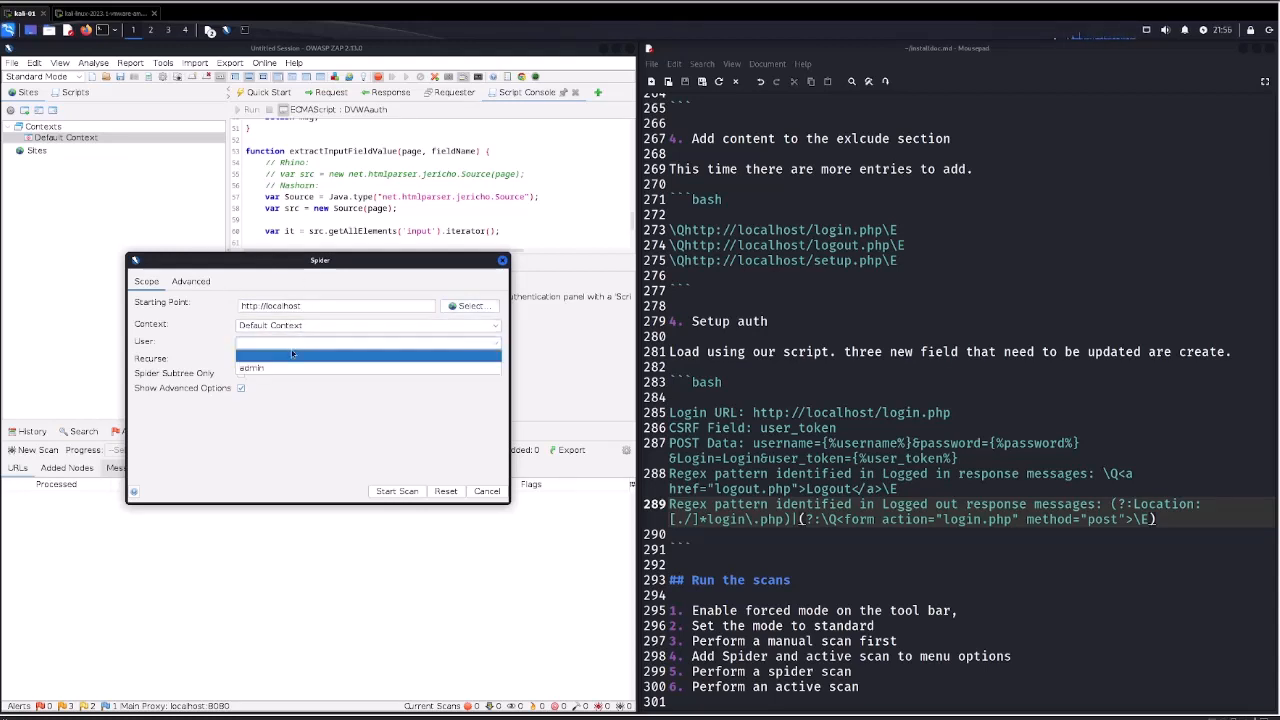
{"action": "left_click", "coordinate": [270, 370]}
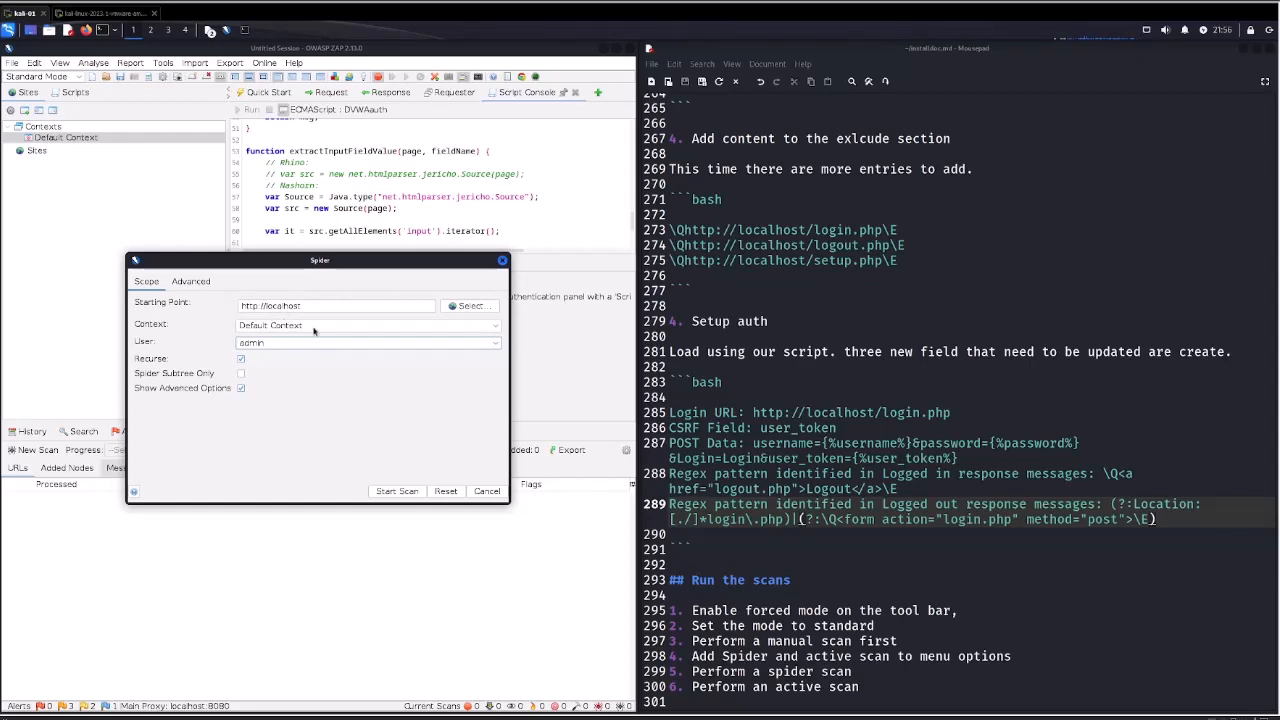
{"action": "left_click", "coordinate": [397, 492]}
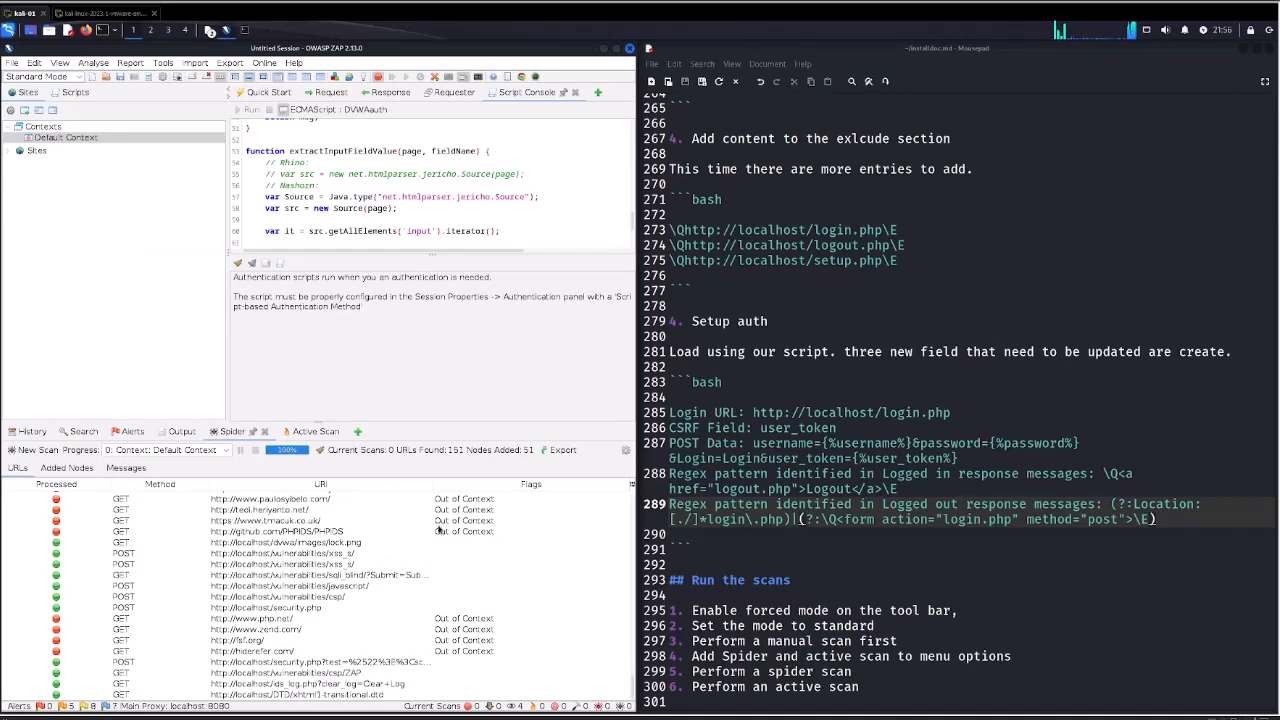
{"action": "left_click", "coordinate": [190, 432]}
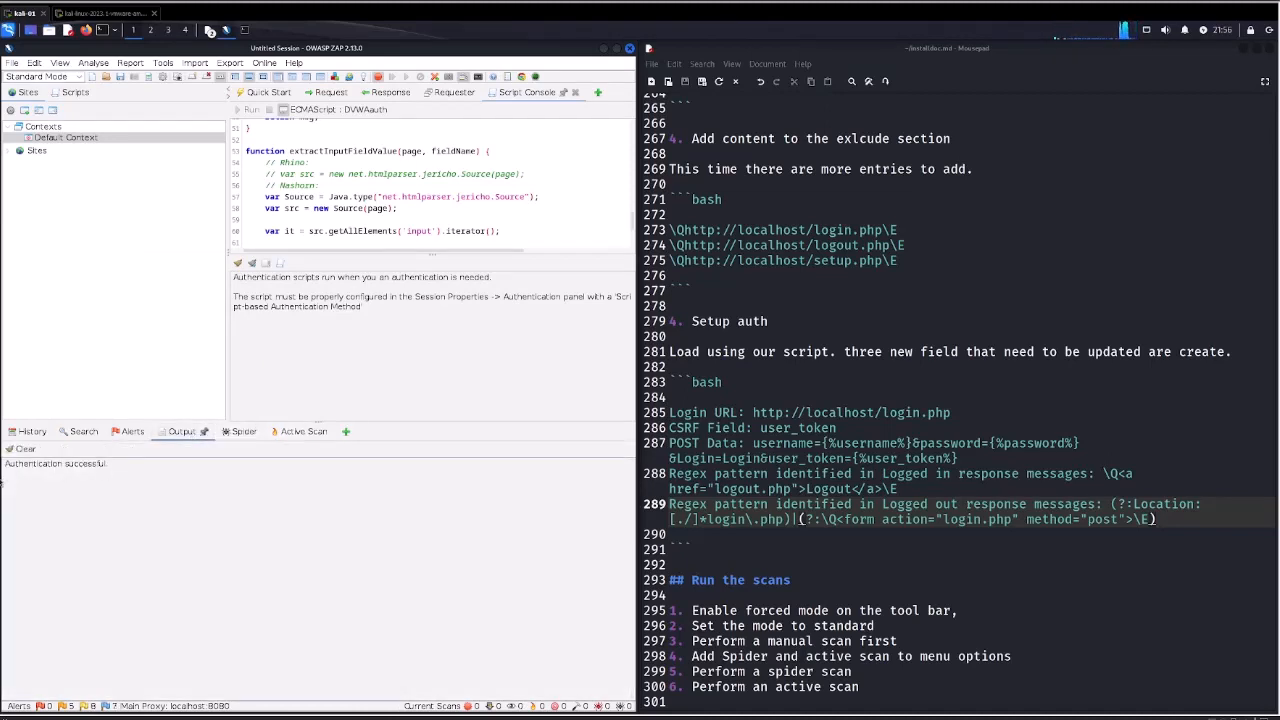
{"action": "left_click_drag", "start_coordinate": [110, 468], "coordinate": [7, 472]}
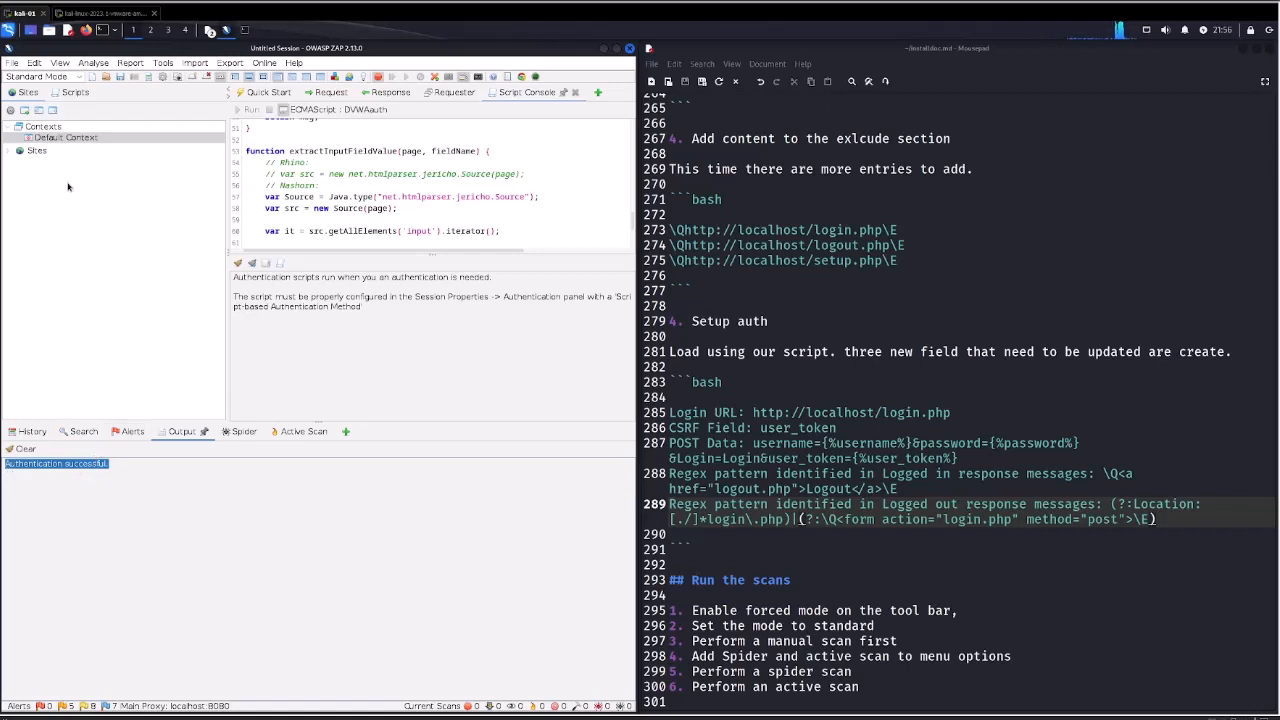
{"action": "left_click", "coordinate": [8, 151]}
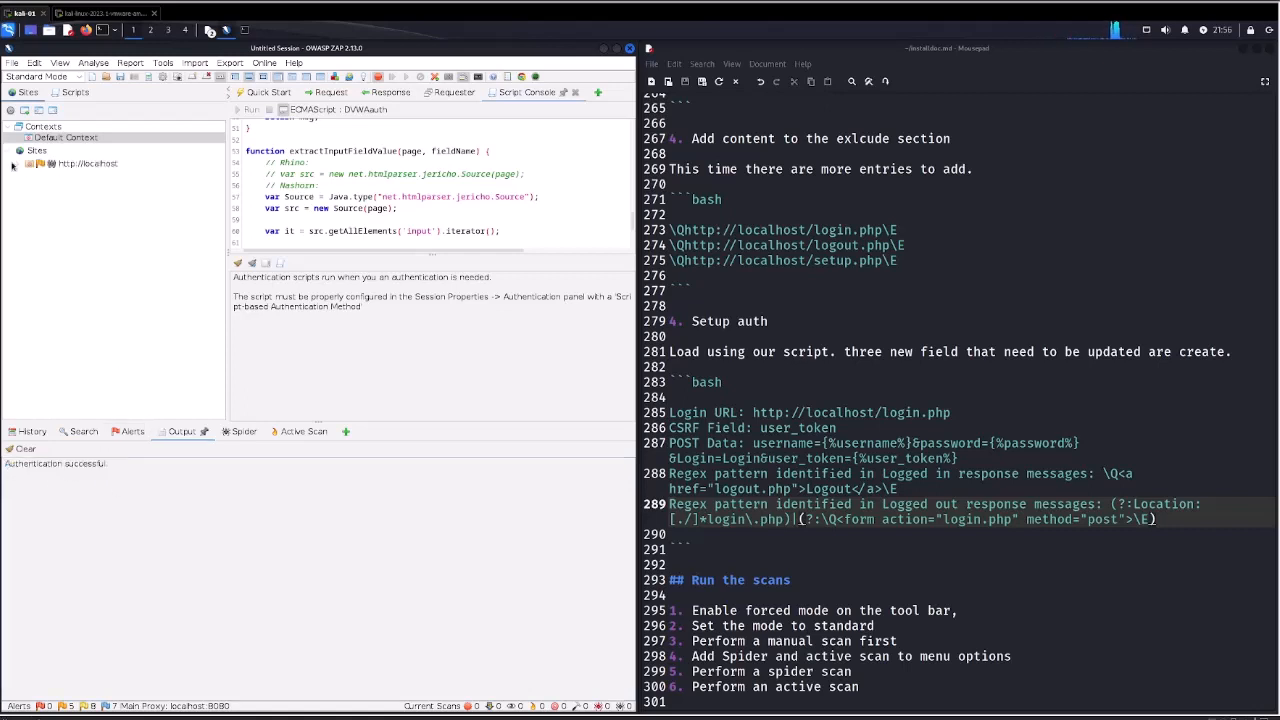
{"action": "left_click", "coordinate": [17, 164]}
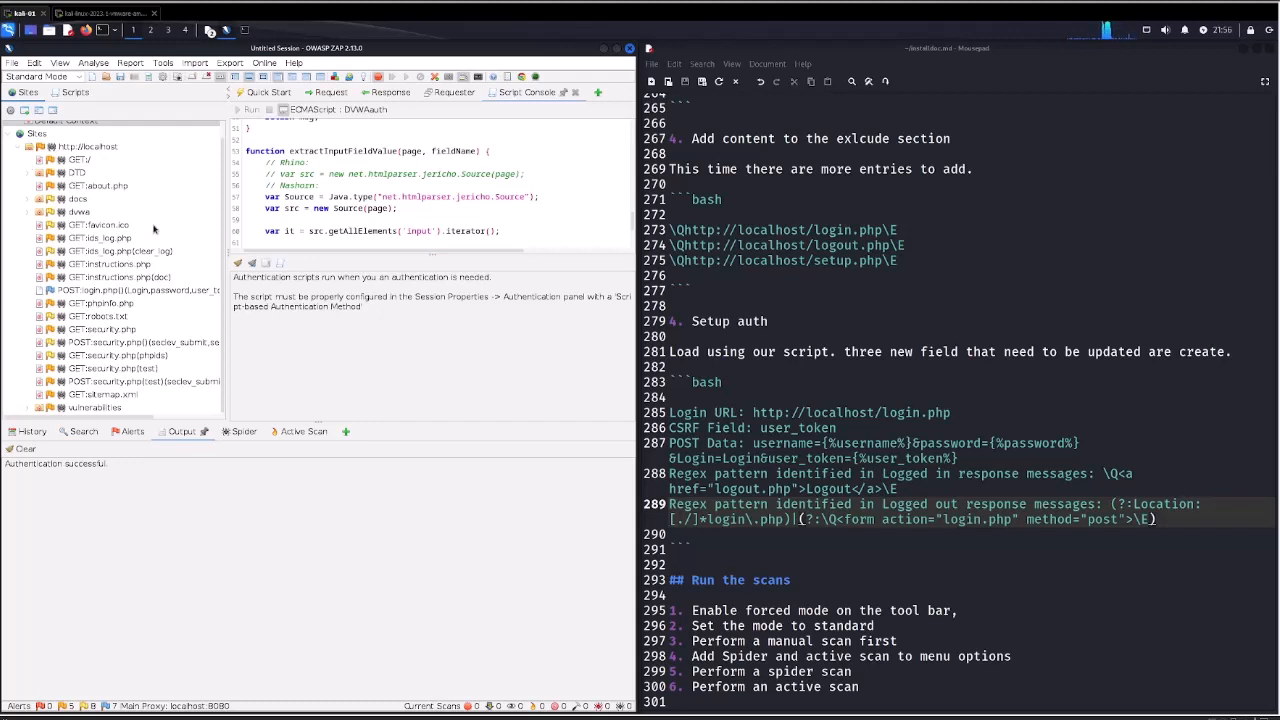
{"action": "double_click", "coordinate": [95, 408]}
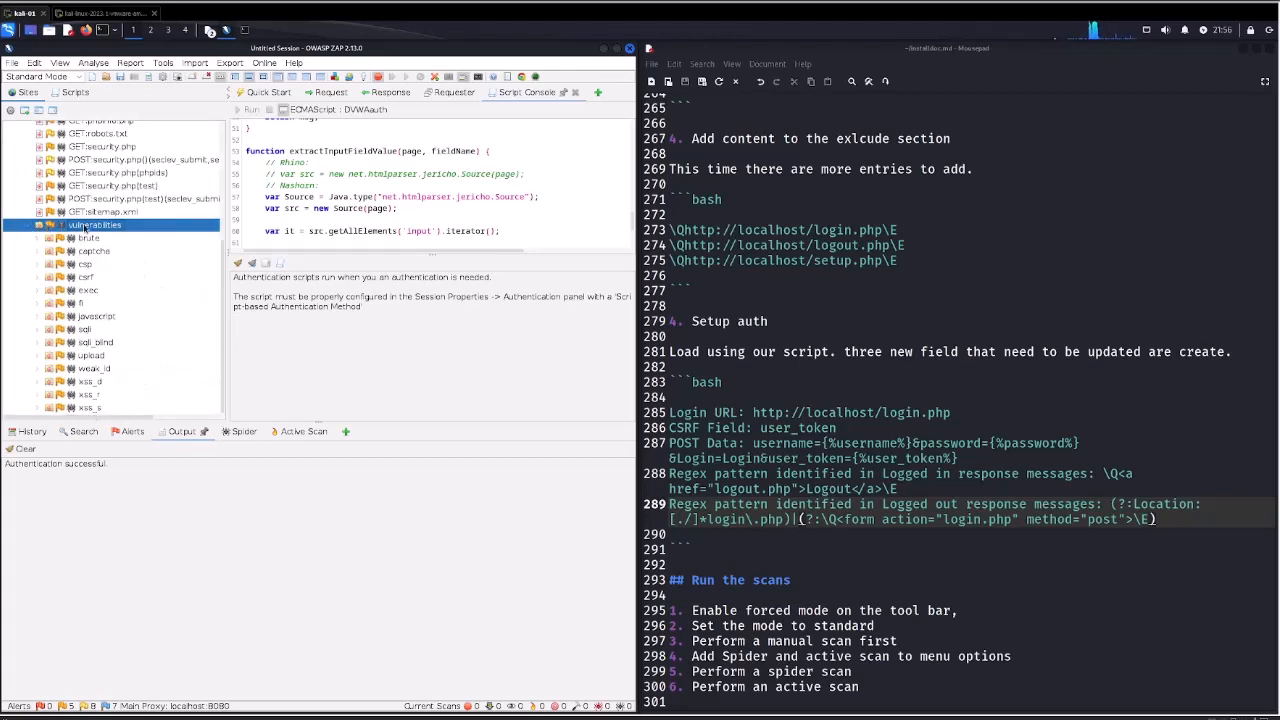
{"action": "left_click", "coordinate": [241, 431]}
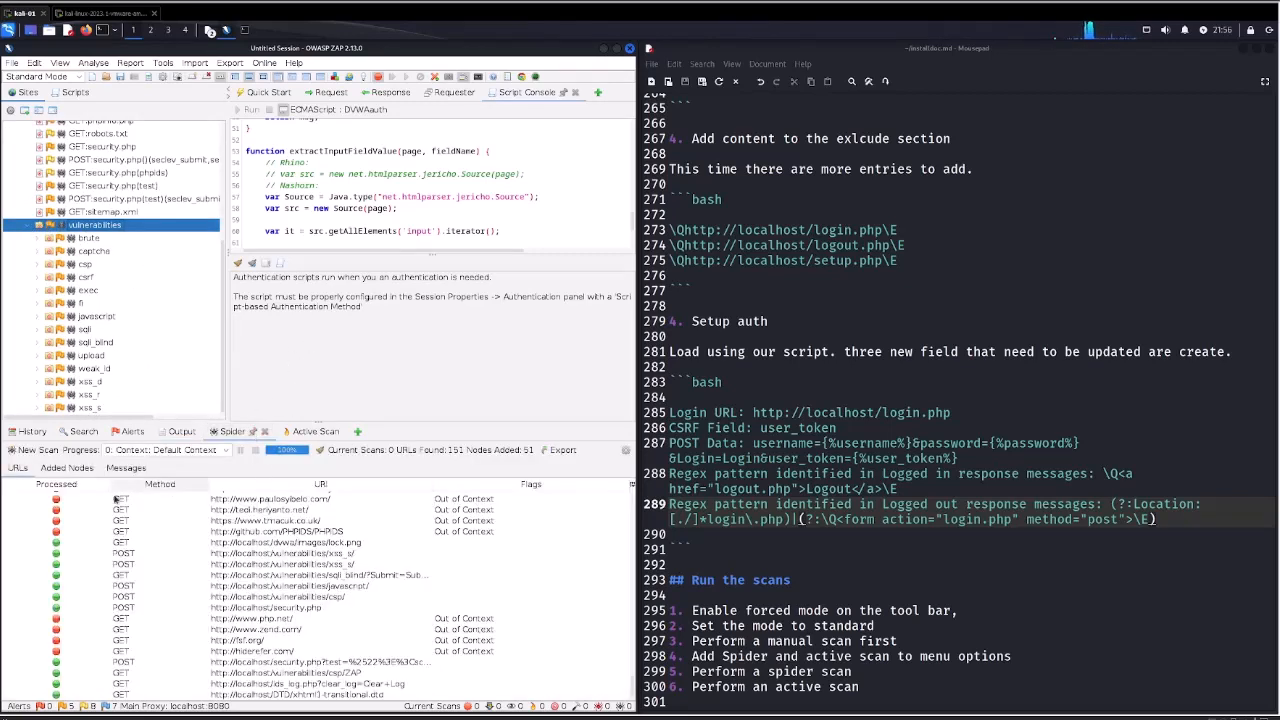
{"action": "left_click", "coordinate": [33, 450]}
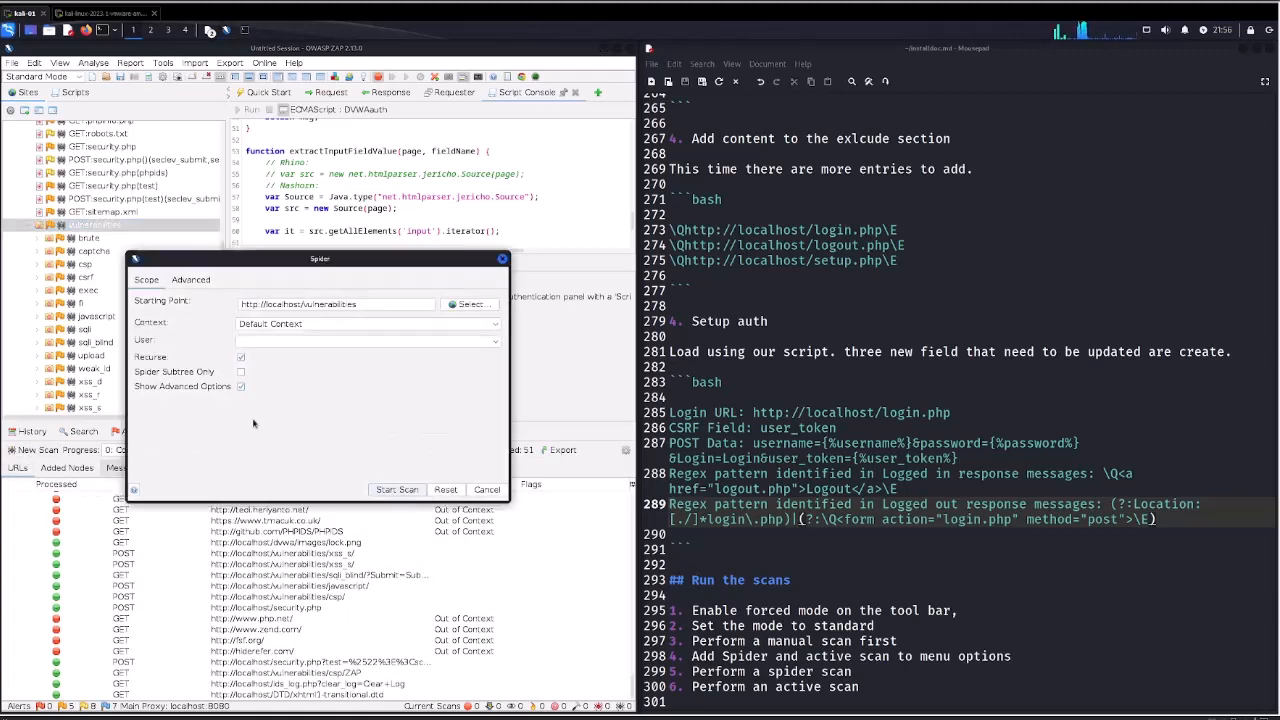
{"action": "left_click", "coordinate": [300, 343]}
{"action": "left_click", "coordinate": [280, 366]}
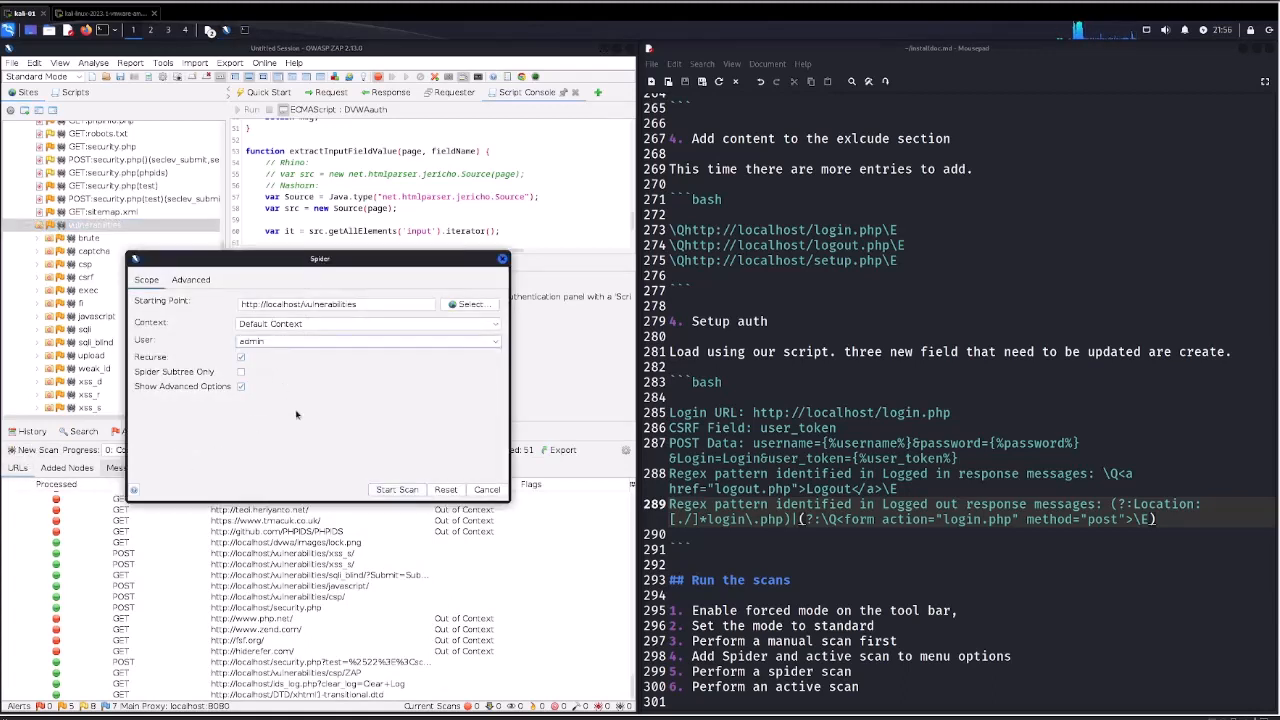
{"action": "left_click", "coordinate": [396, 490]}
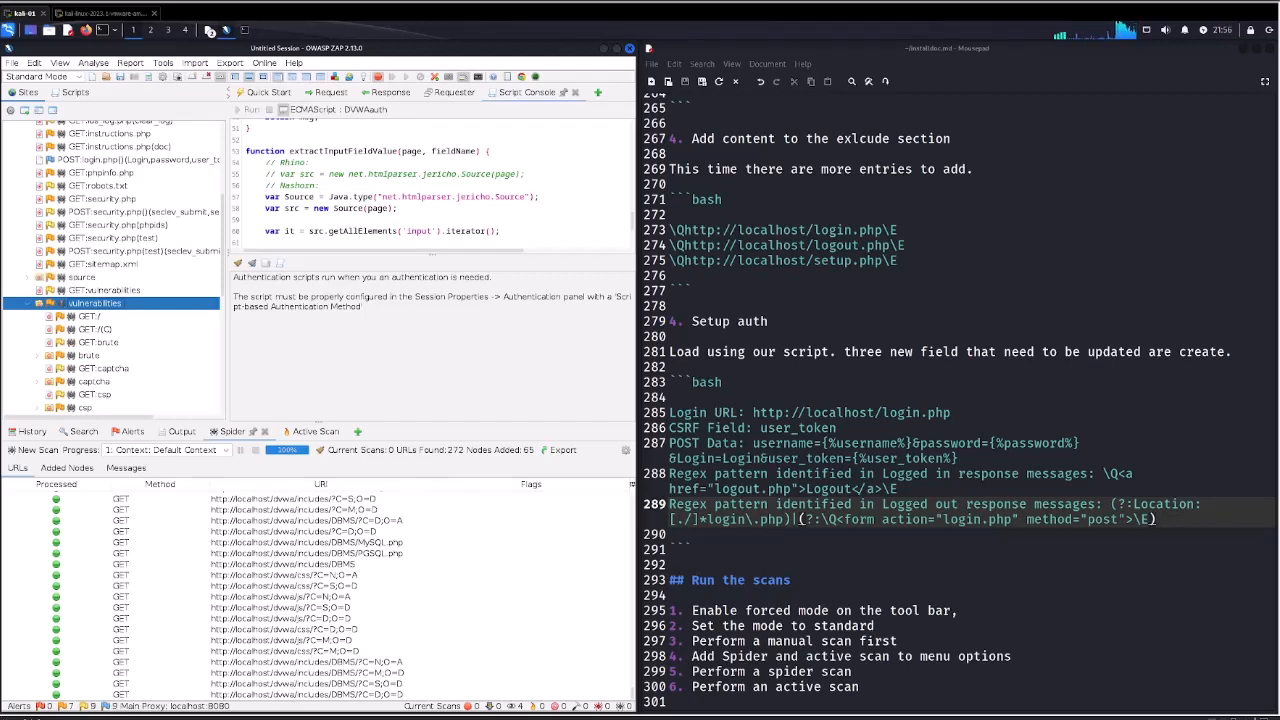
{"action": "left_click", "coordinate": [616, 48]}
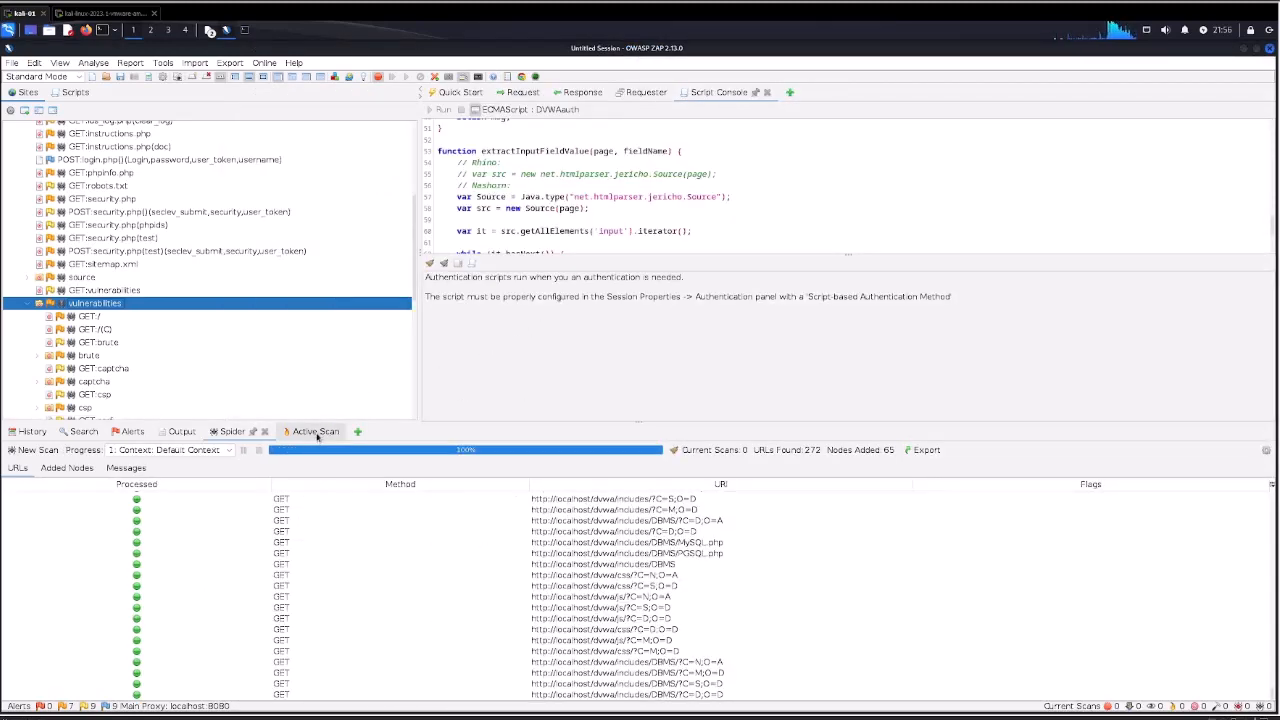
{"action": "left_click", "coordinate": [316, 433]}
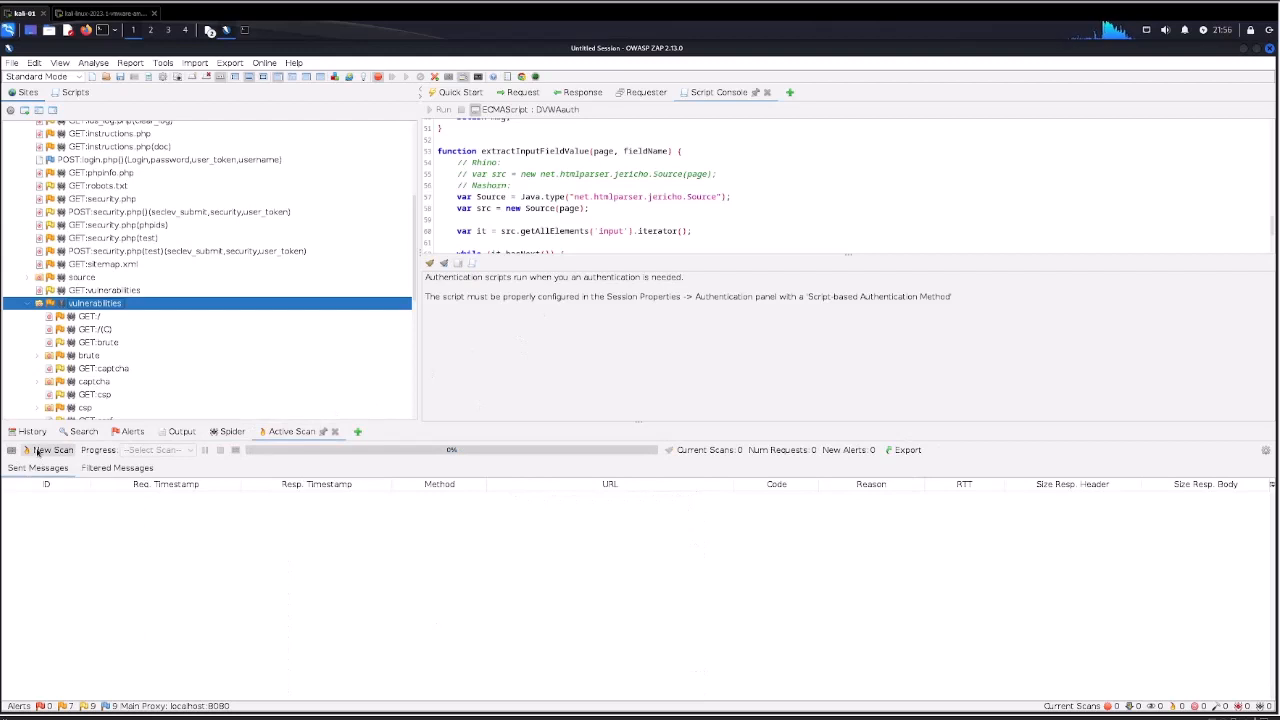
{"action": "left_click", "coordinate": [48, 450]}
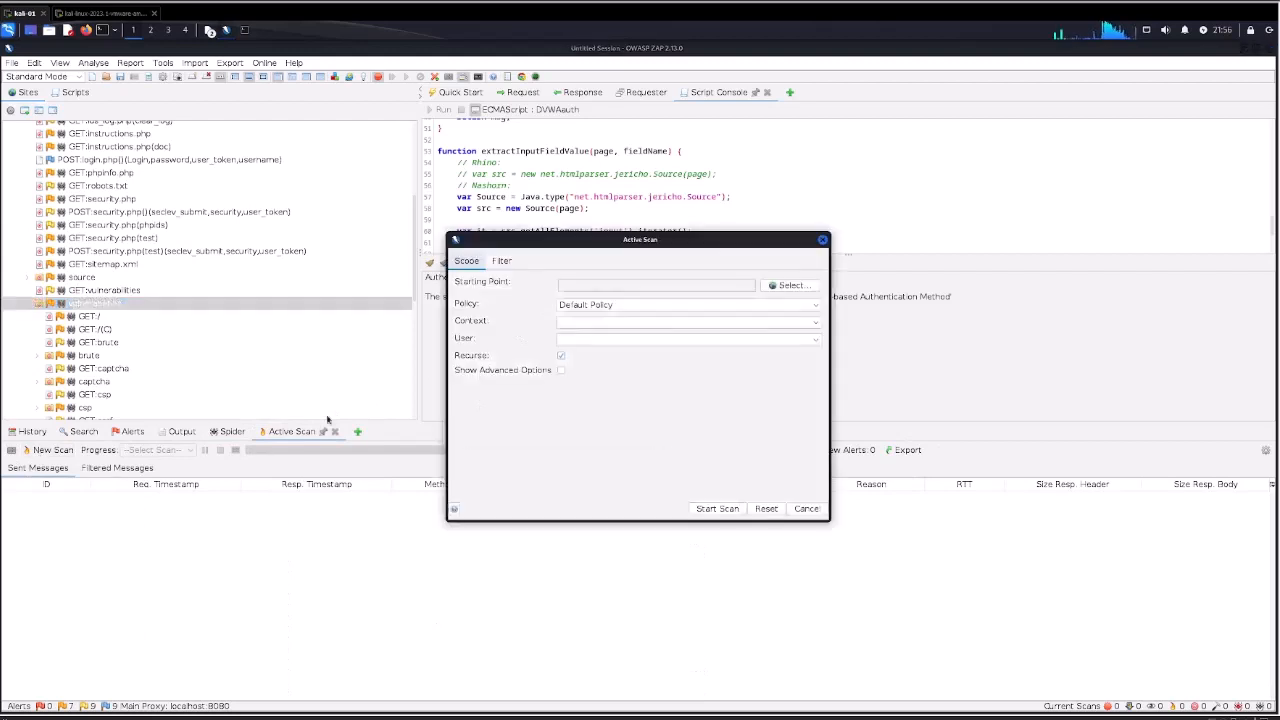
{"action": "left_click", "coordinate": [774, 285]}
{"action": "left_click", "coordinate": [581, 318]}
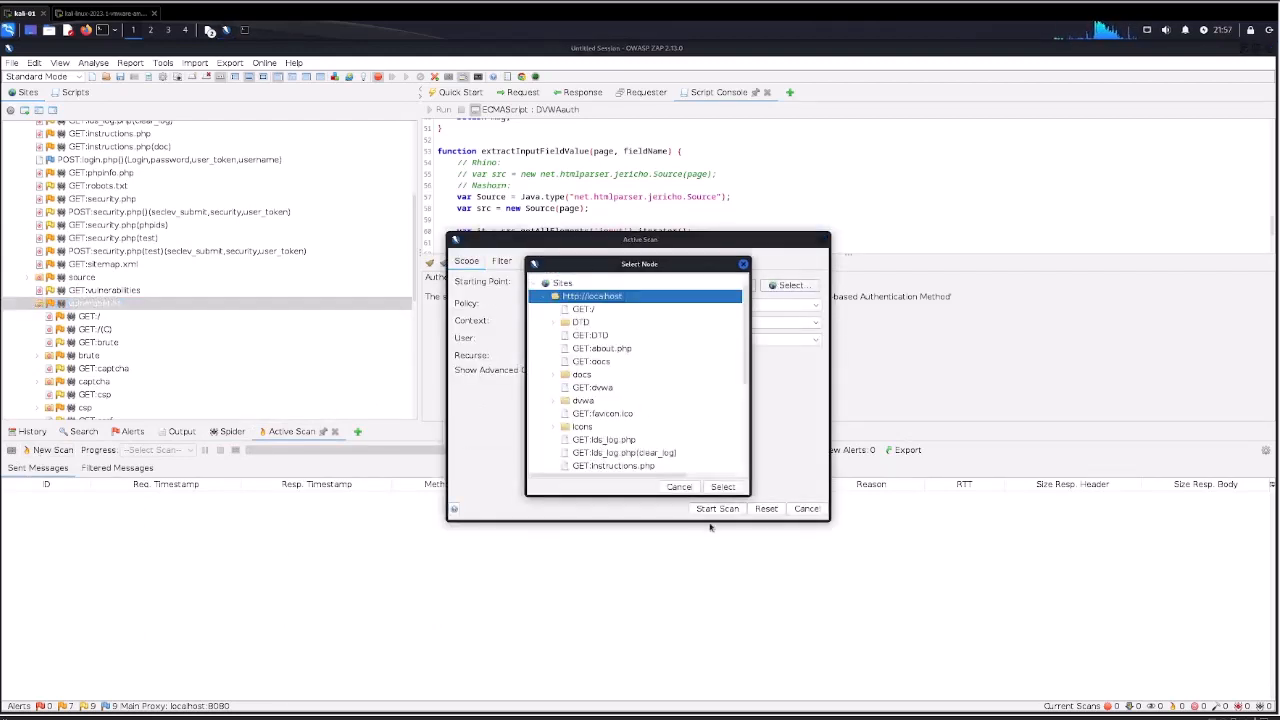
{"action": "left_click", "coordinate": [723, 487]}
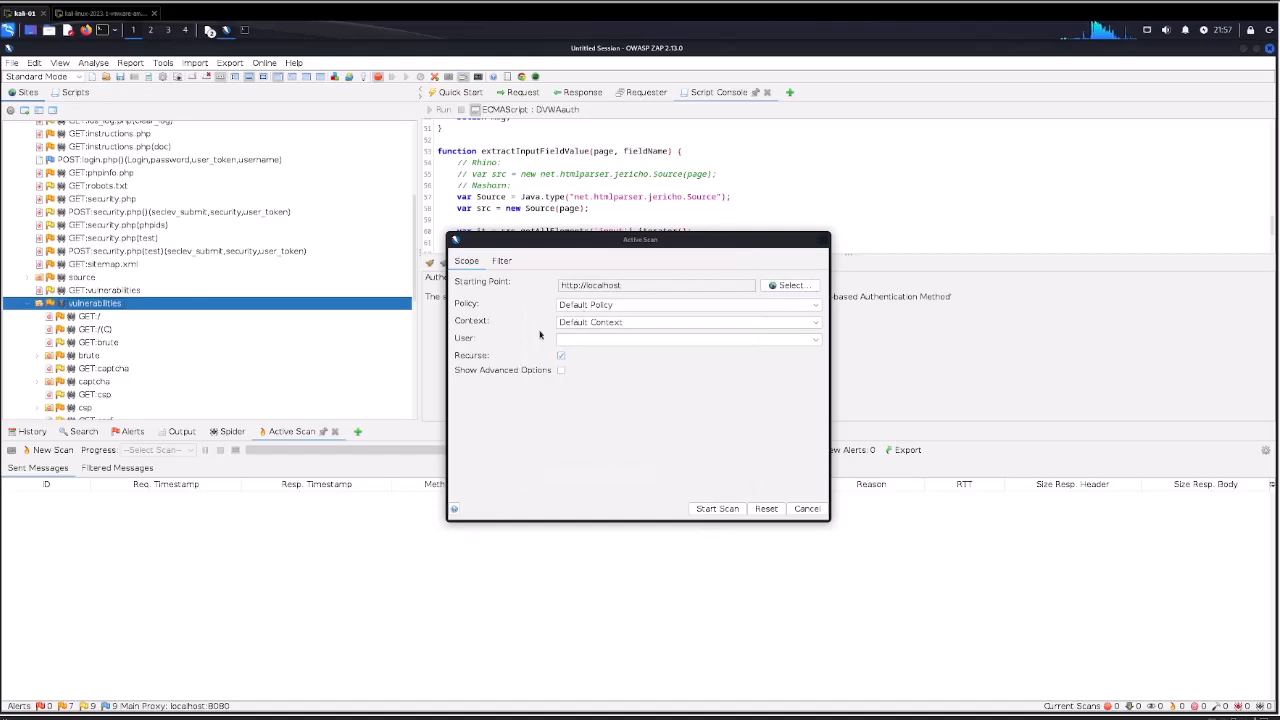
{"action": "left_click", "coordinate": [605, 343]}
{"action": "left_click", "coordinate": [583, 365]}
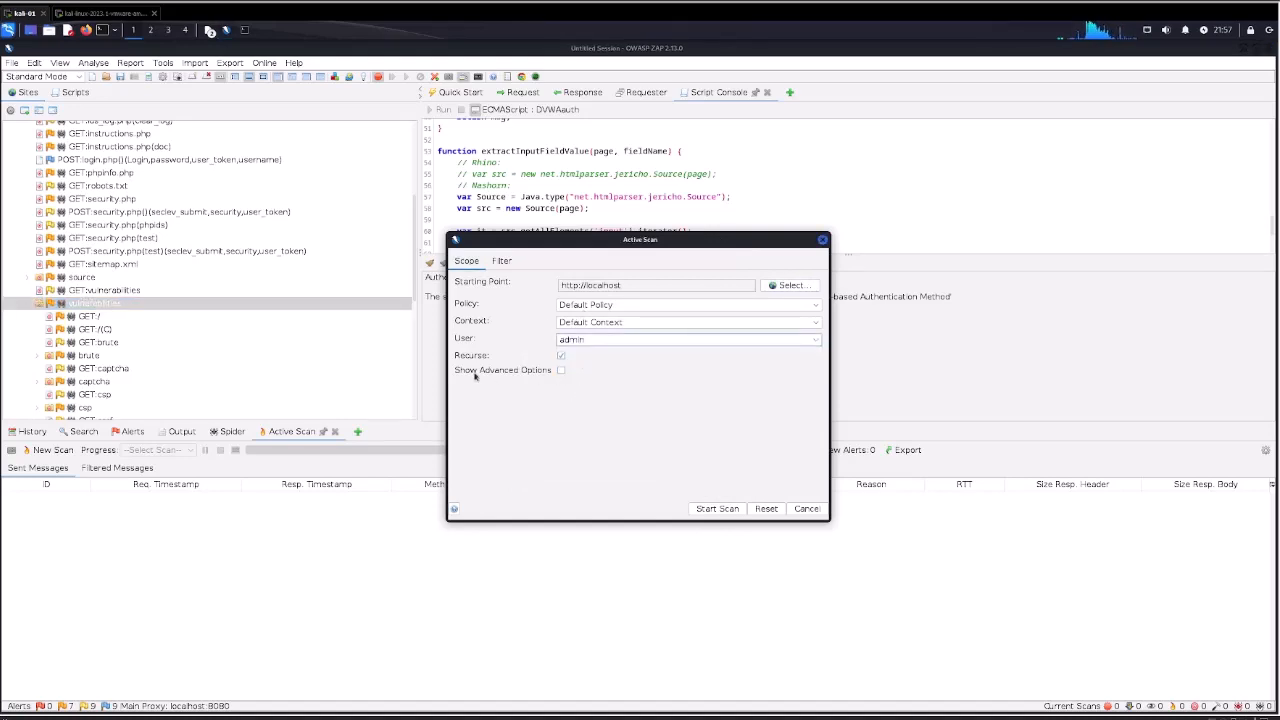
{"action": "left_click", "coordinate": [718, 510]}
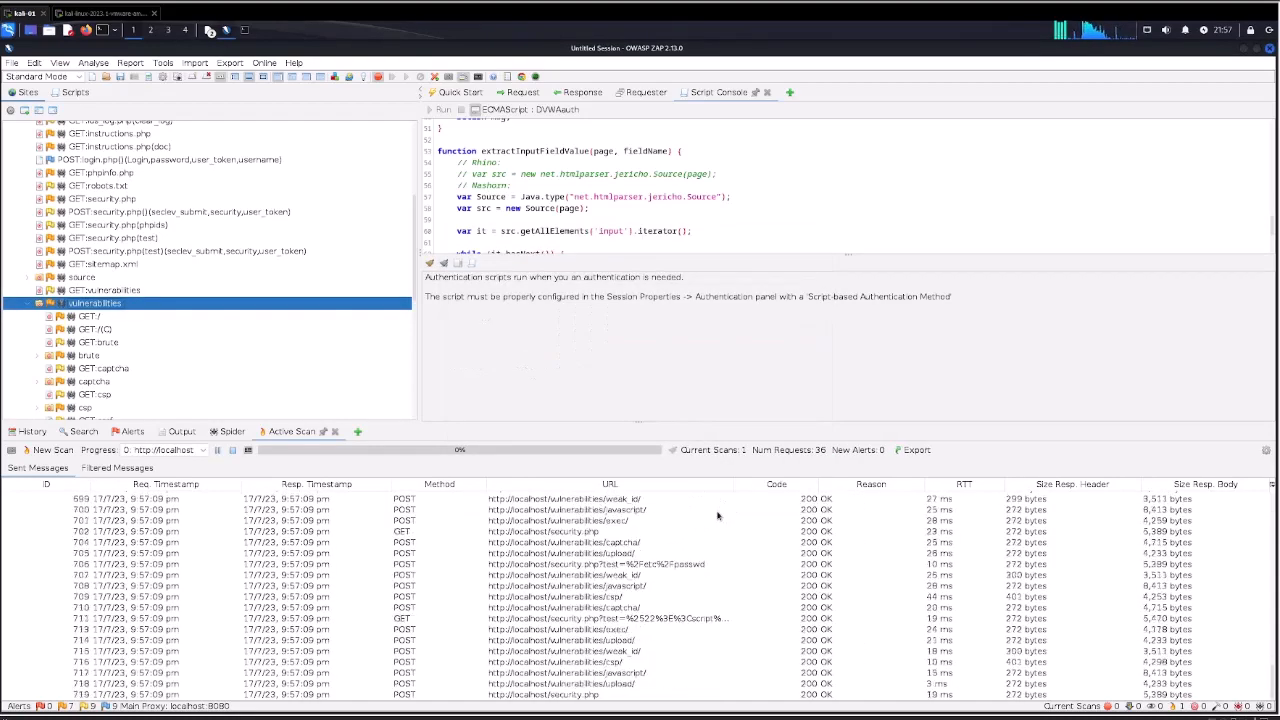
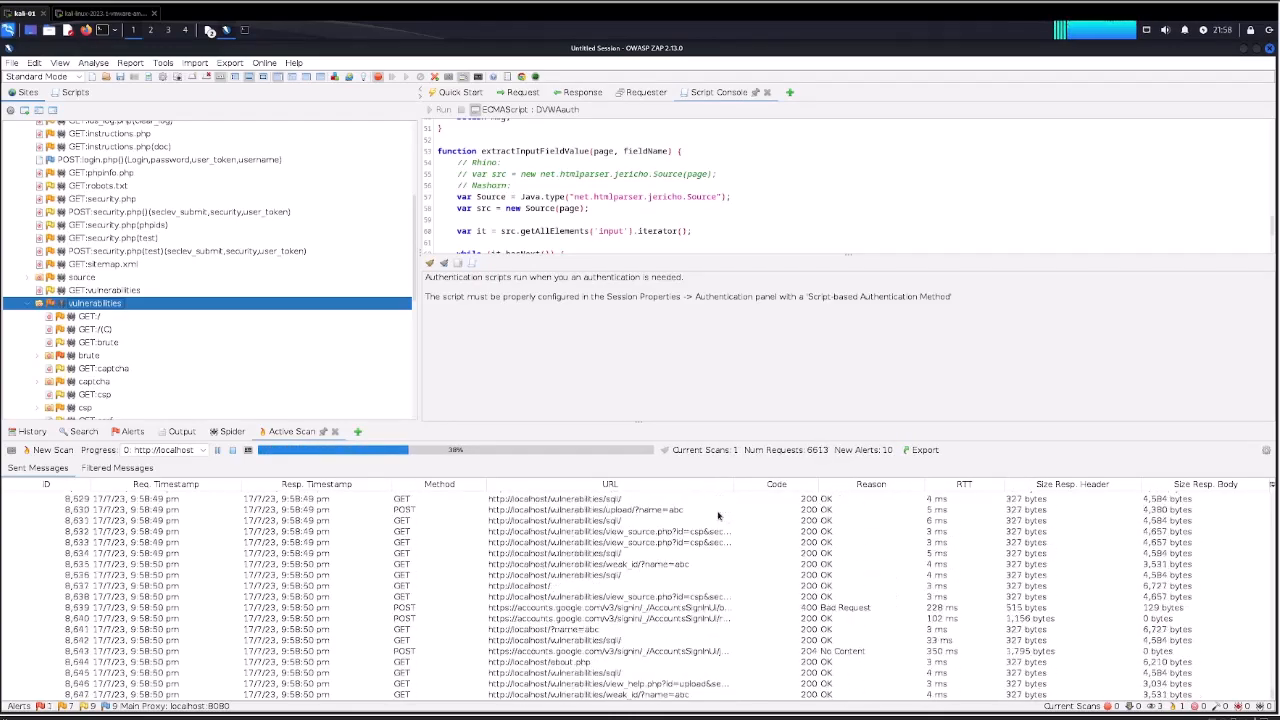
Close the Script Console and check the active scan's progress and sent messages.
{"action": "left_click", "coordinate": [767, 92]}
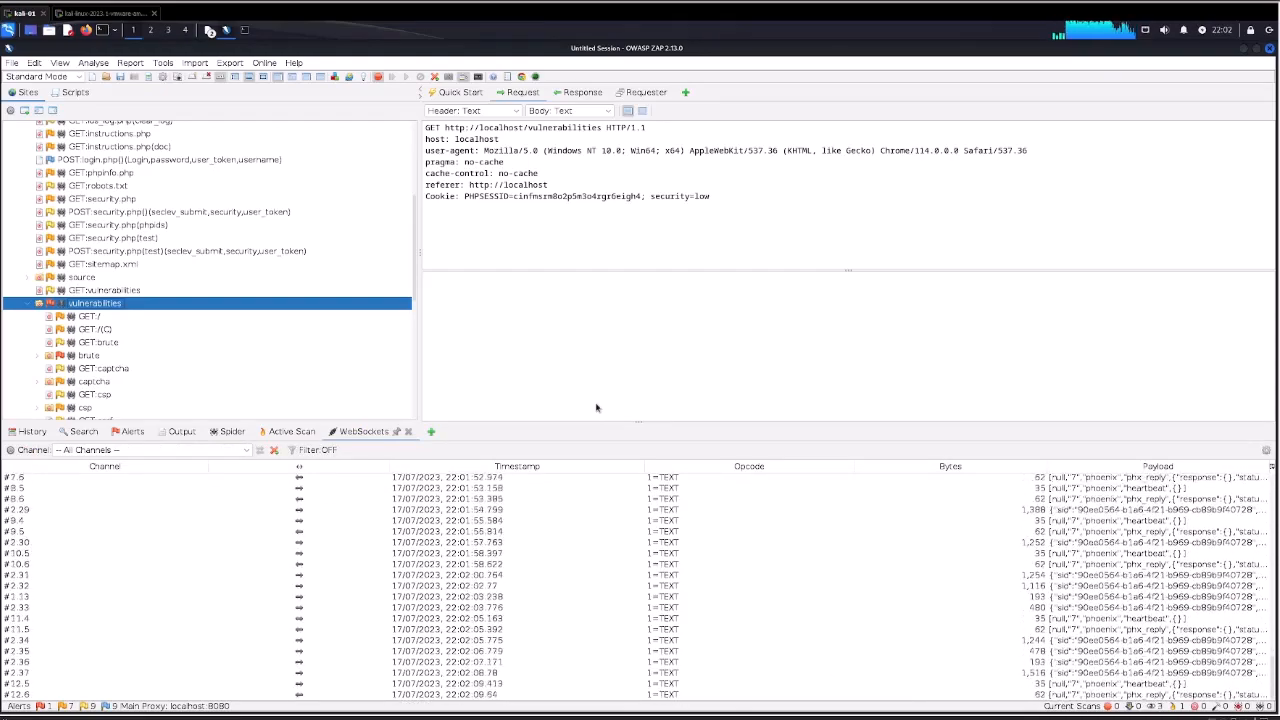
{"action": "left_click", "coordinate": [290, 431]}
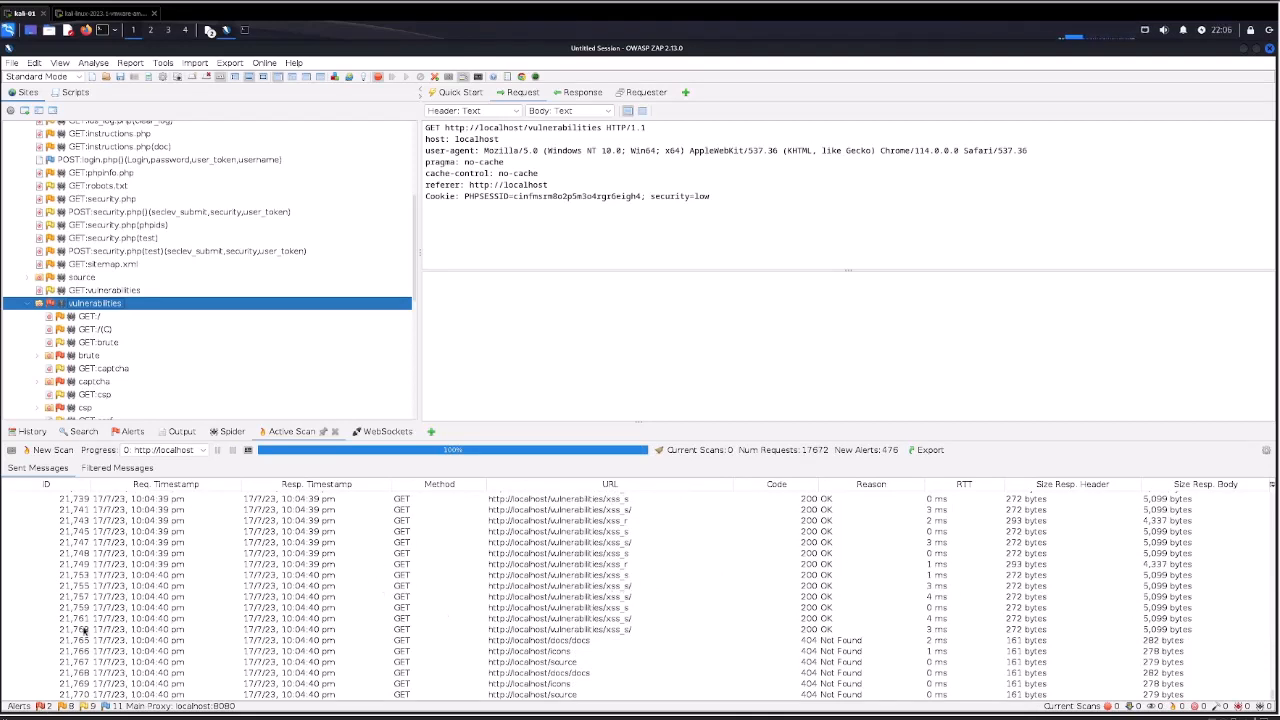
Review the scan alerts, examining the details of the Remote OS Command Injection and SQL Injection findings.
{"action": "left_click", "coordinate": [130, 431]}
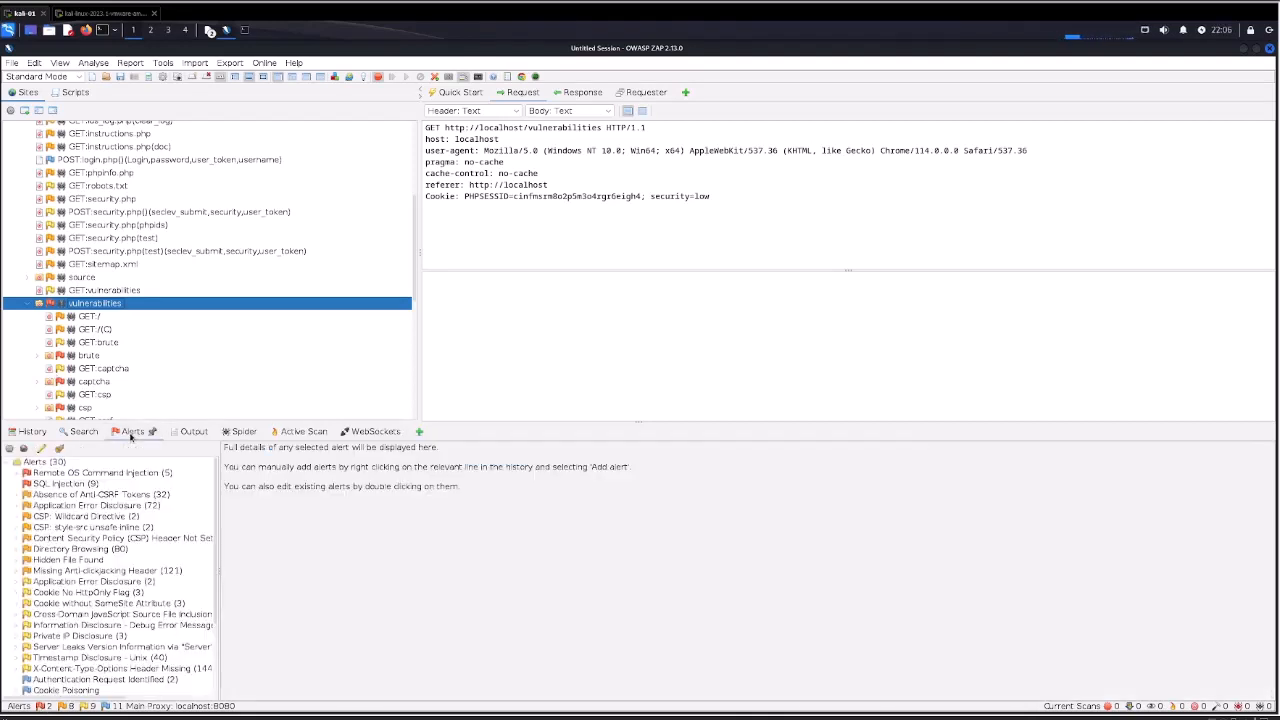
{"action": "left_click", "coordinate": [87, 474]}
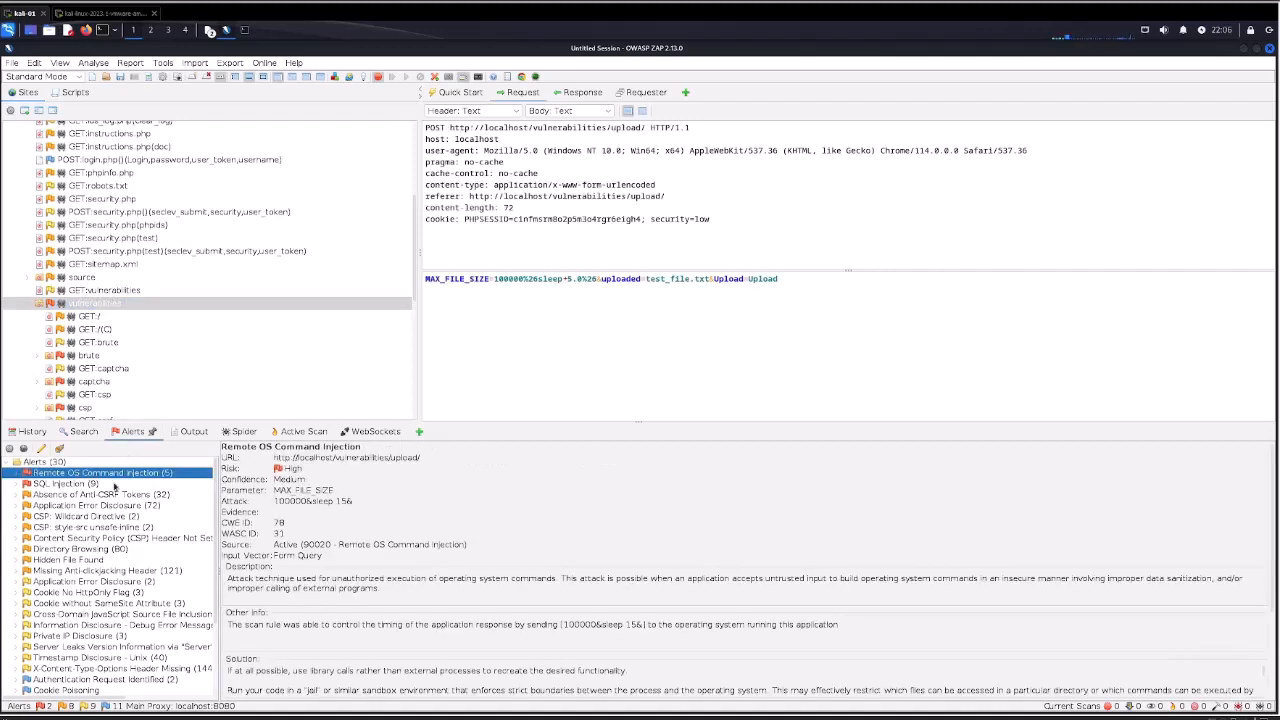
{"action": "left_click", "coordinate": [68, 484]}
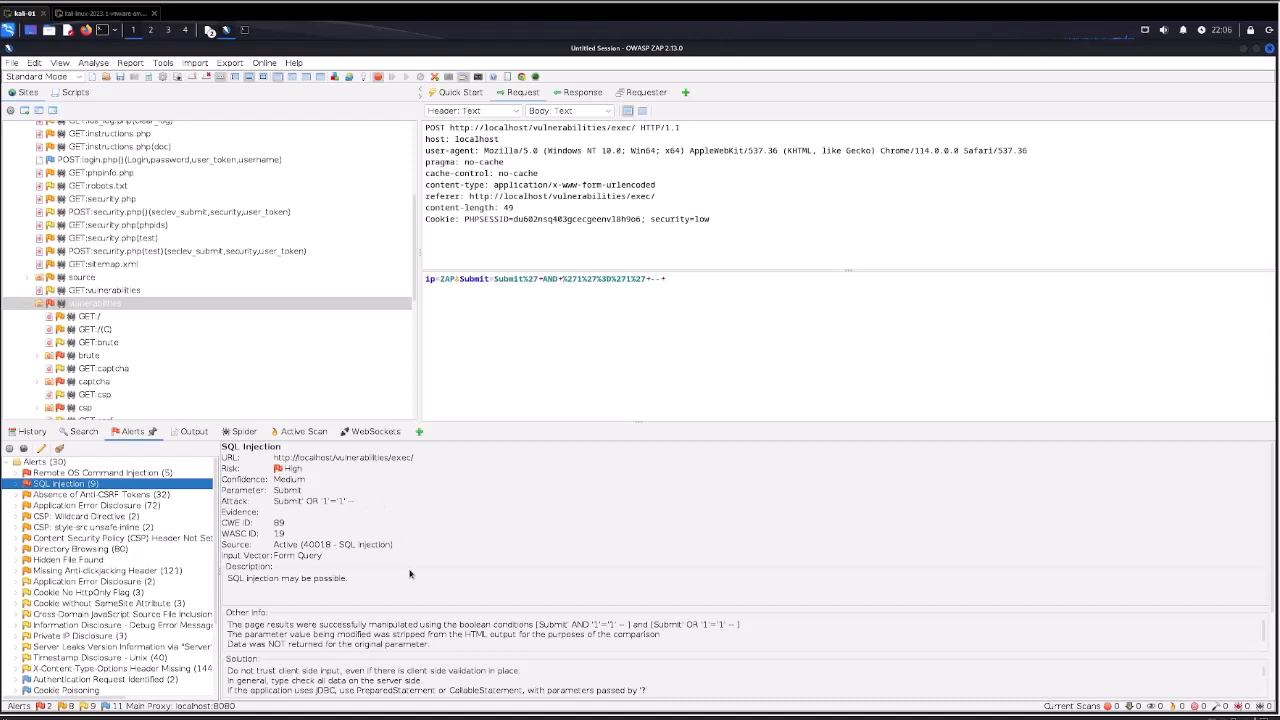